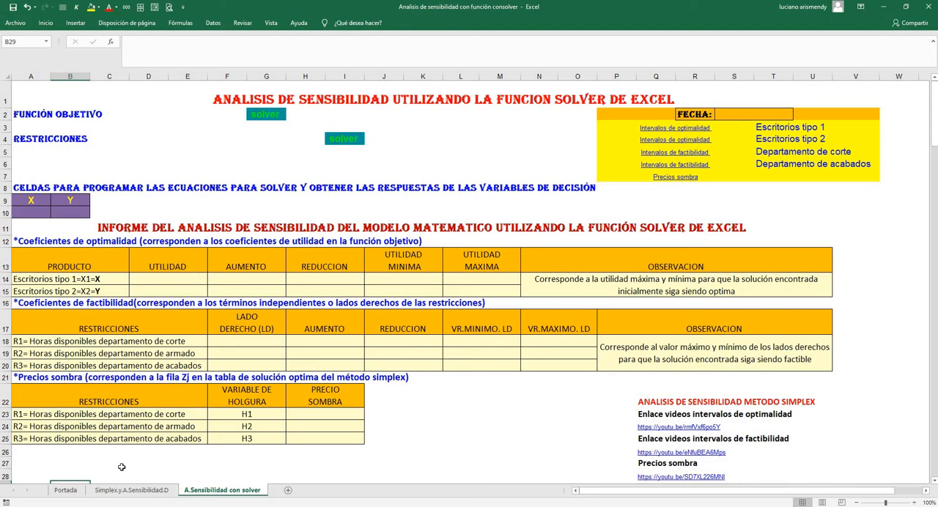
# Copy the objective function row, cells B34:H34, from the Simplex.y.A.Sensibilidad.D sheet
pyautogui.click(129, 490)
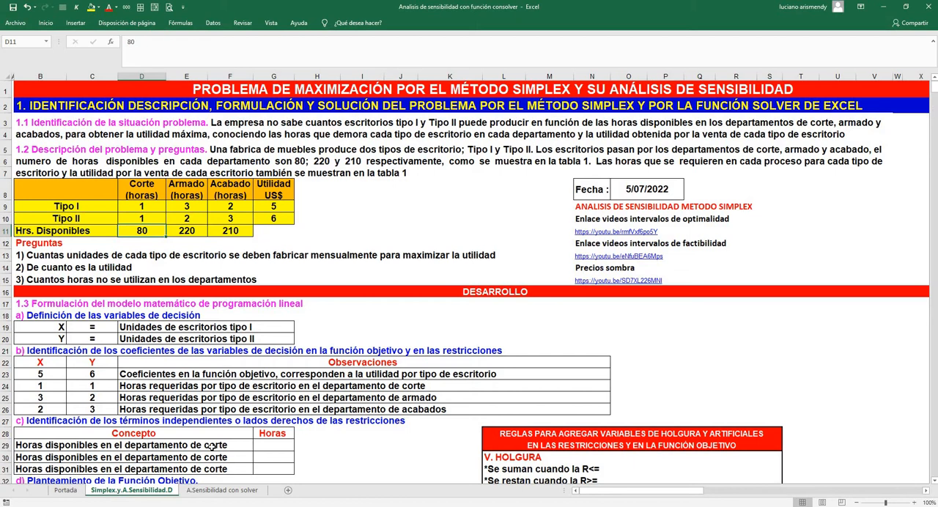
pyautogui.click(217, 491)
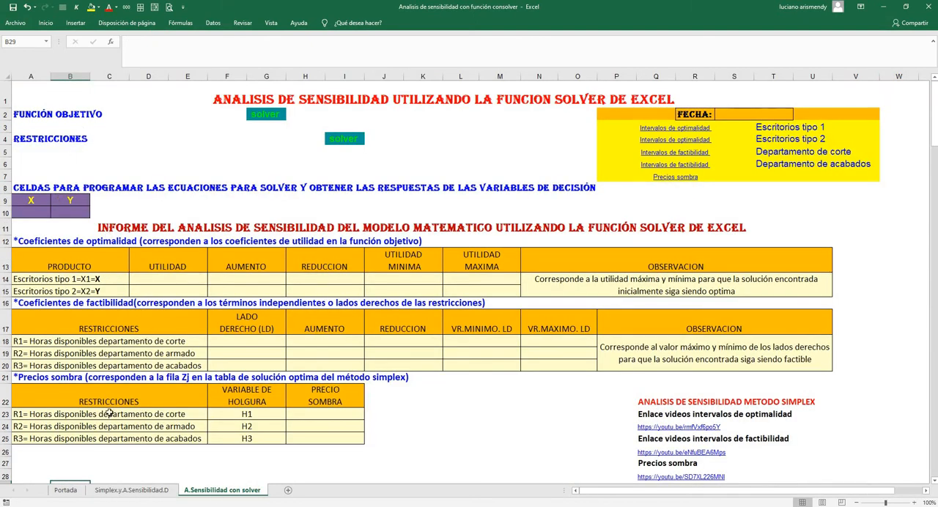
pyautogui.click(136, 491)
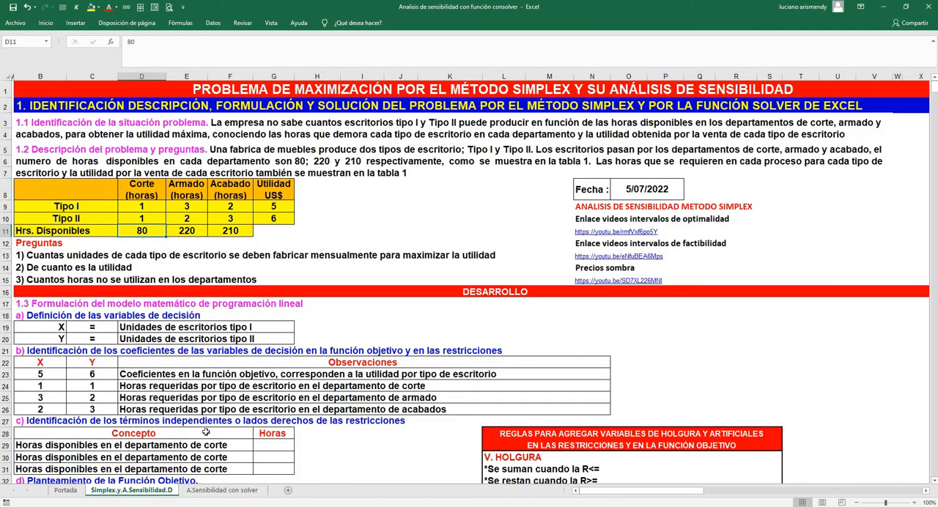
pyautogui.scroll(-5, 206, 433)
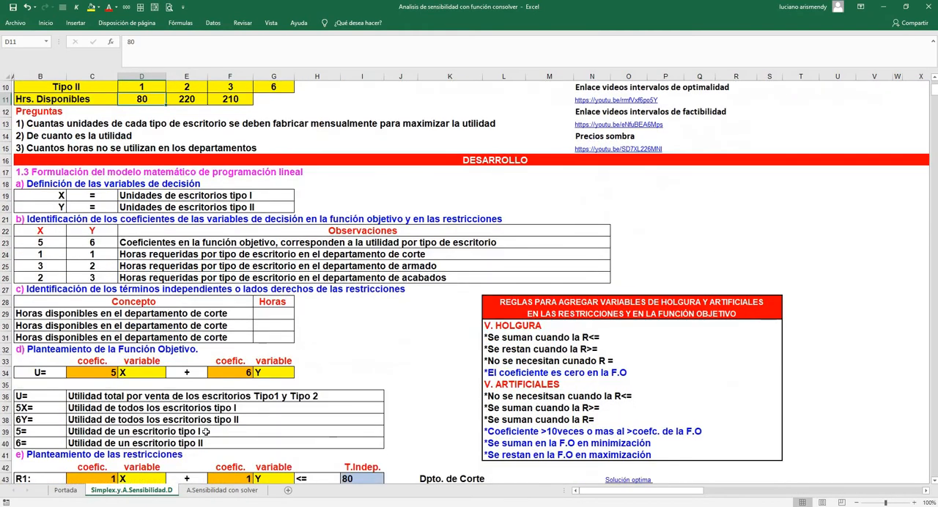
pyautogui.scroll(-2, 206, 432)
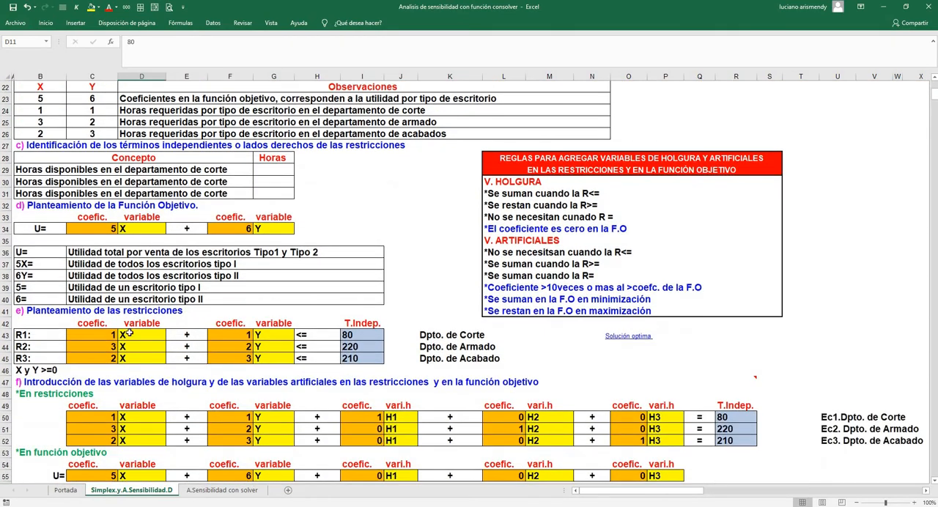
pyautogui.moveTo(35, 228); pyautogui.dragTo(300, 228)
pyautogui.rightClick(299, 229)
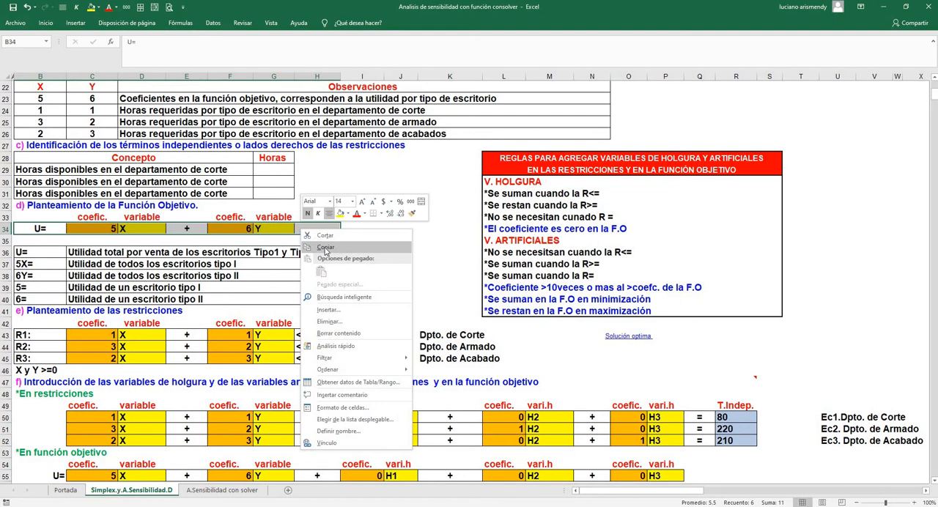
pyautogui.click(326, 247)
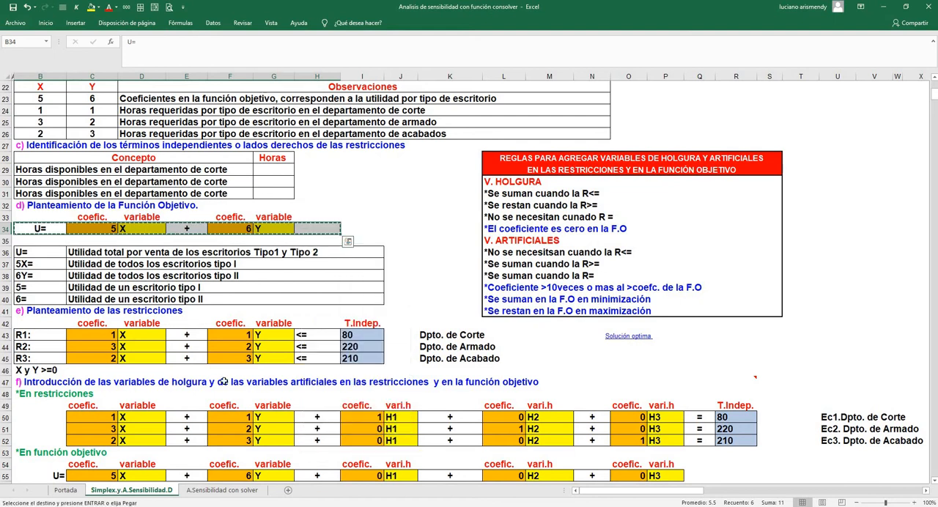
# Paste the objective function at A3 of the A.Sensibilidad con solver sheet as values with source formatting
pyautogui.click(228, 490)
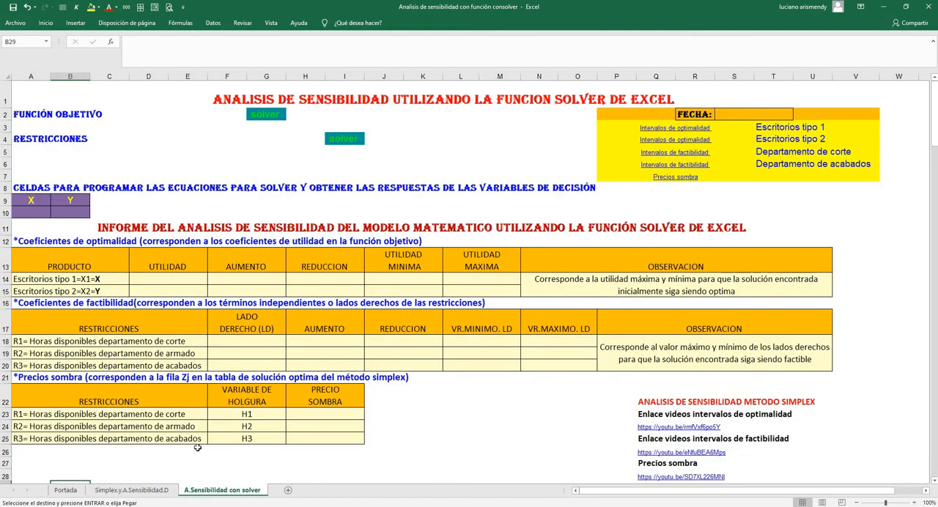
pyautogui.click(30, 127)
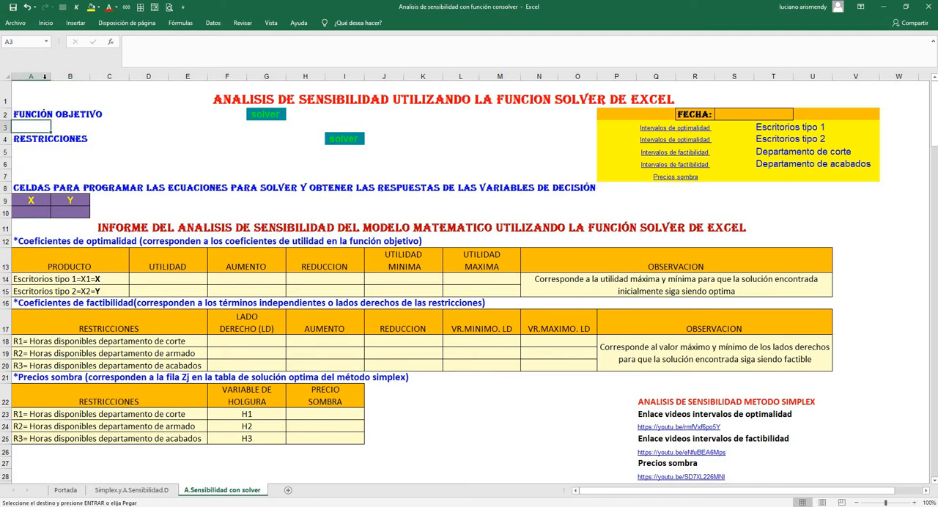
pyautogui.click(45, 23)
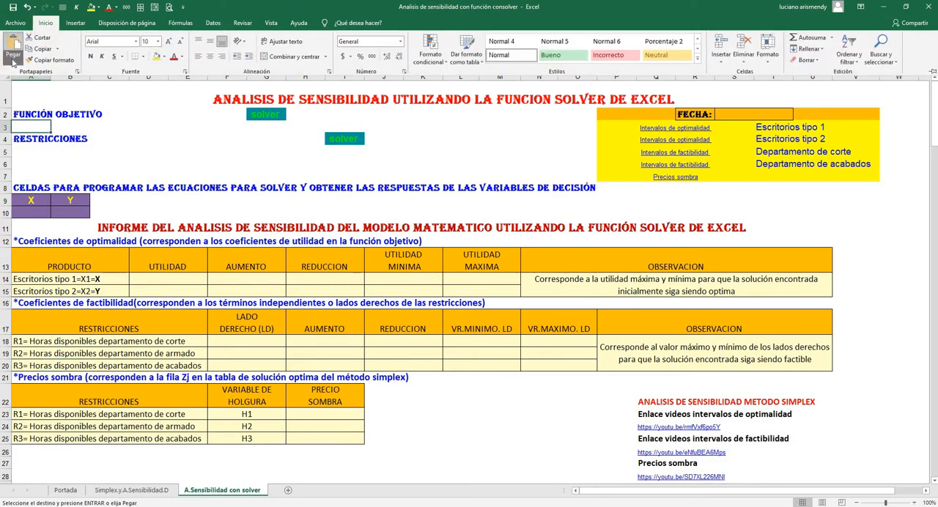
pyautogui.click(13, 60)
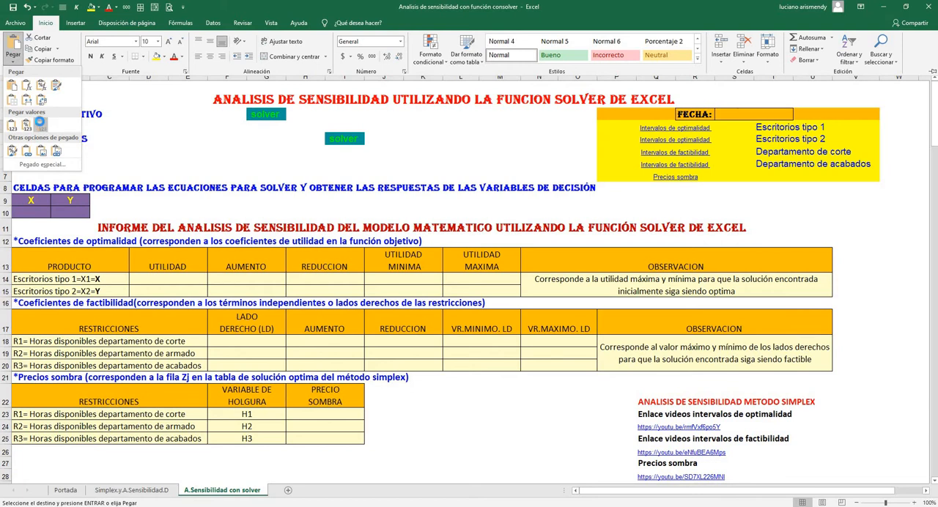
pyautogui.click(40, 123)
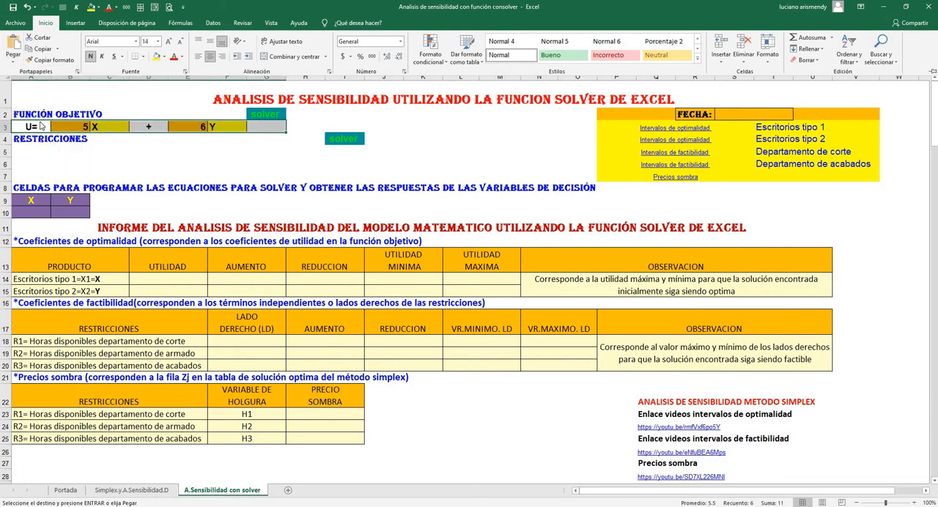
pyautogui.click(148, 161)
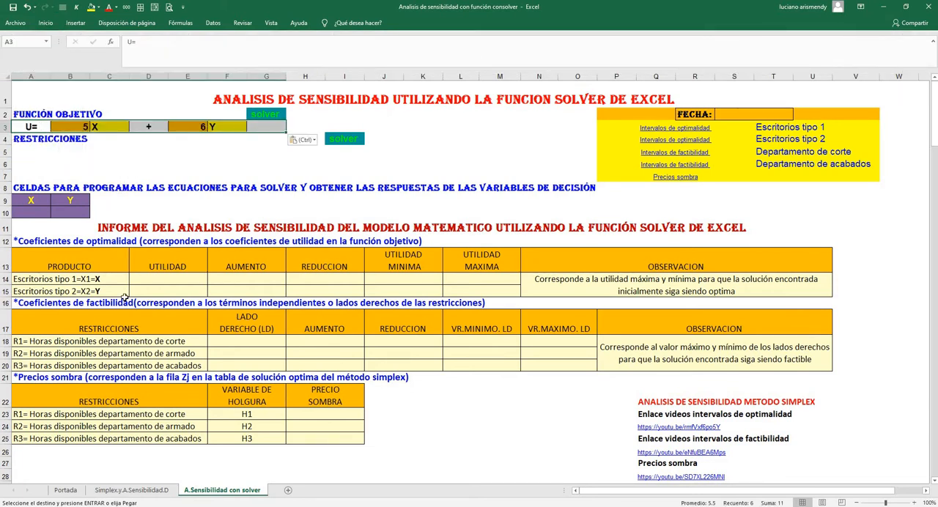
# Copy constraints R1 to R3 with their department labels, cells B43:L45, from the Simplex.y.A.Sensibilidad.D sheet
pyautogui.click(131, 489)
pyautogui.moveTo(40, 335); pyautogui.dragTo(525, 362)
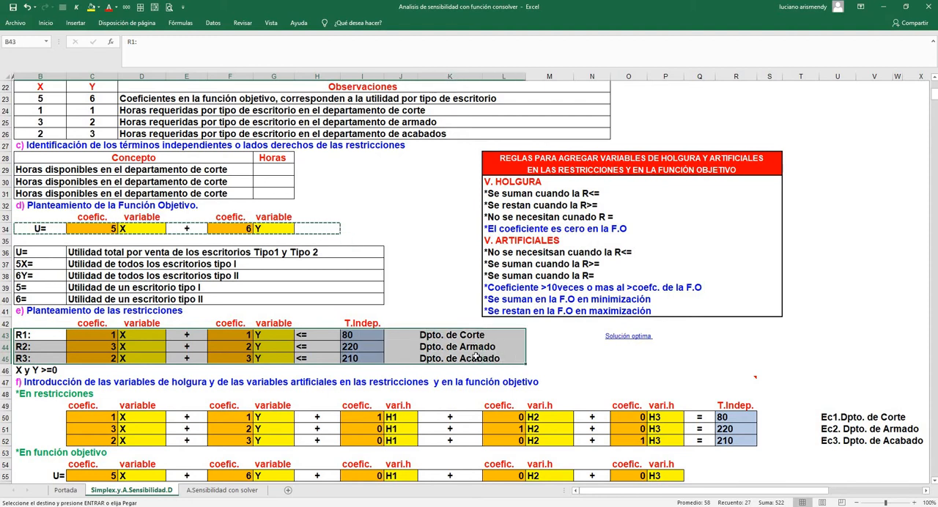
pyautogui.rightClick(524, 362)
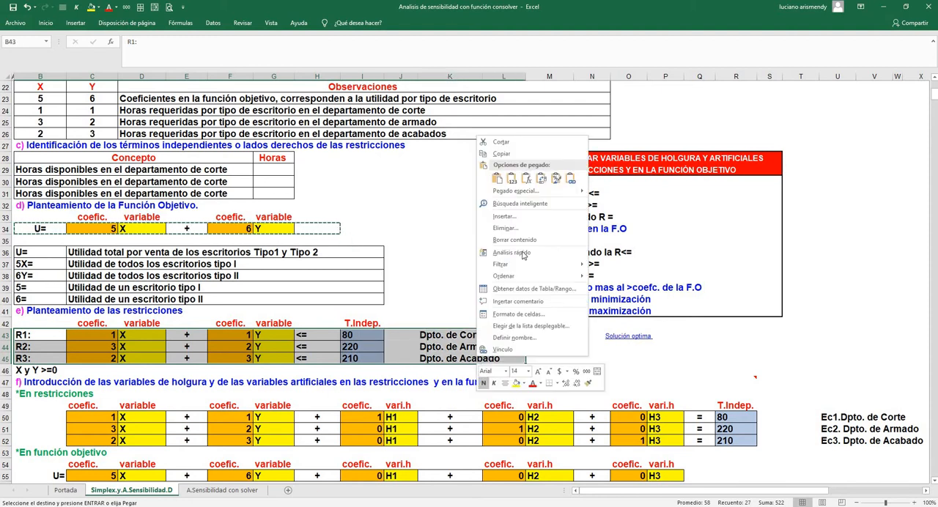
pyautogui.click(501, 153)
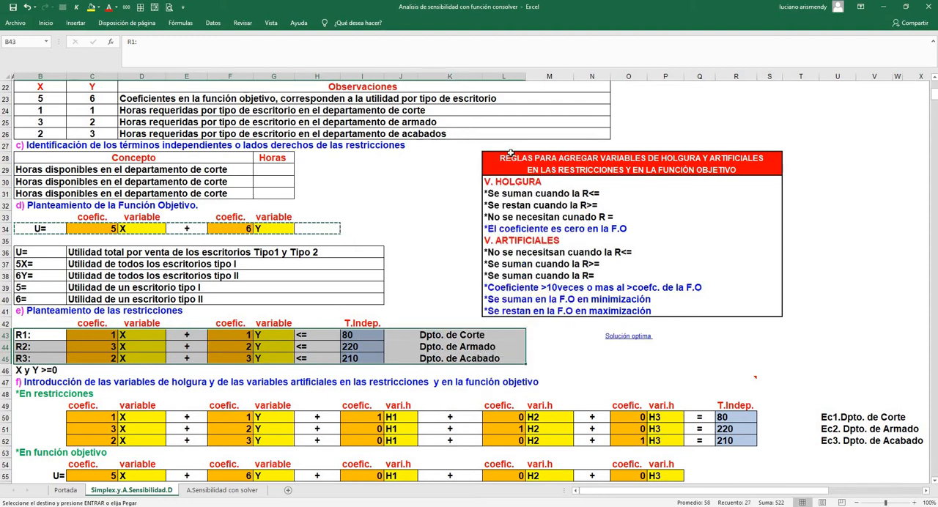
# Paste the constraints at A5 of the A.Sensibilidad con solver sheet as values with source formatting
pyautogui.click(222, 490)
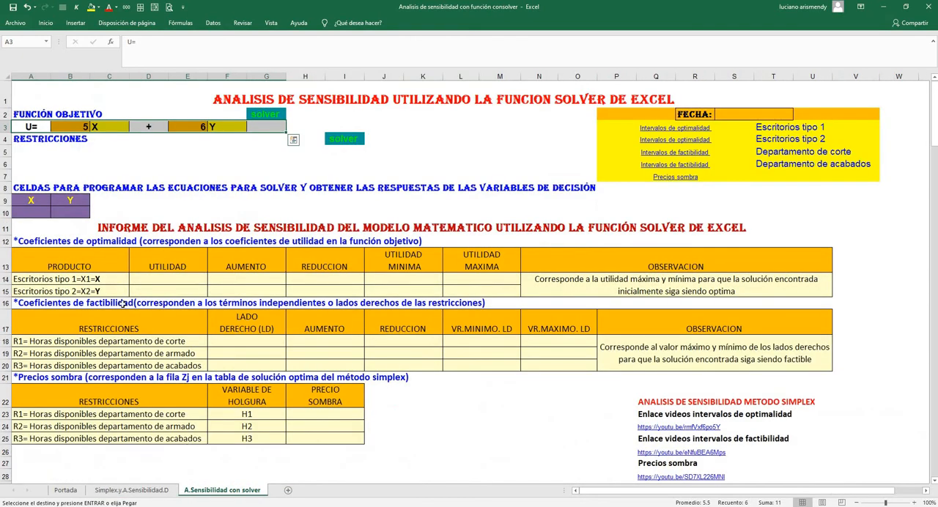
pyautogui.click(16, 153)
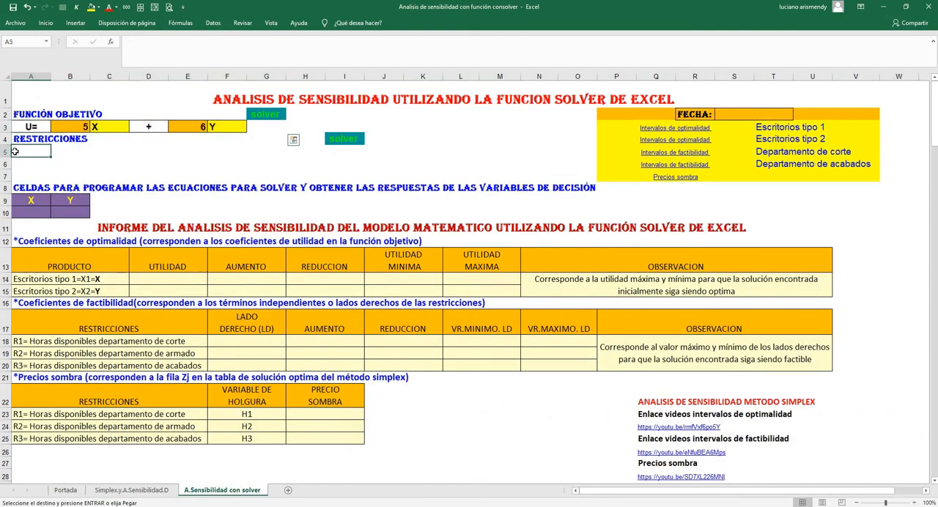
pyautogui.click(46, 23)
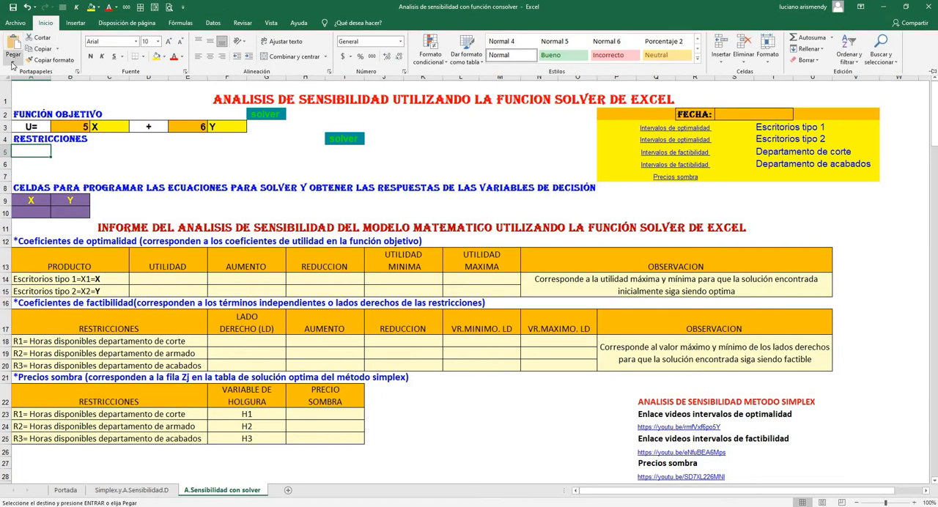
pyautogui.click(13, 63)
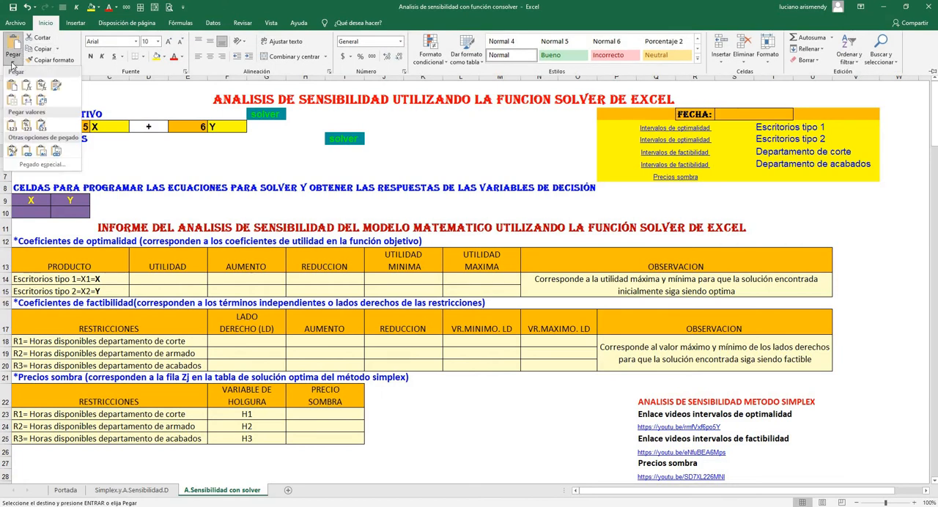
pyautogui.click(40, 126)
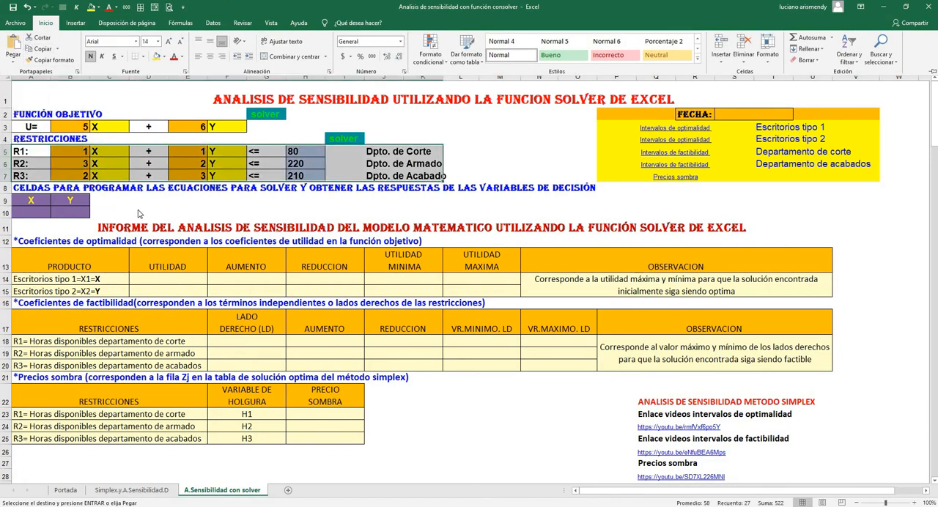
pyautogui.hotkey('ctrl', 'F1')
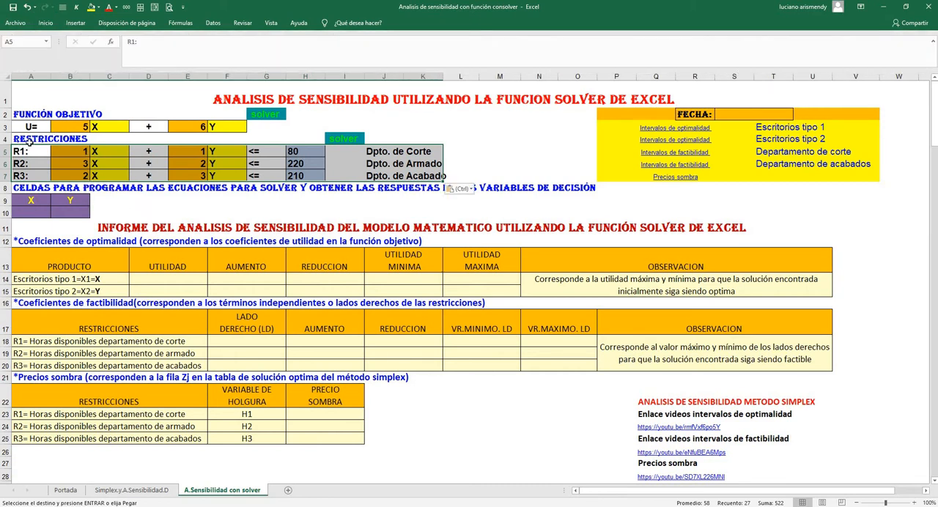
# Examine the variables X and Y and their coefficients in the objective function in row 3
pyautogui.click(110, 127)
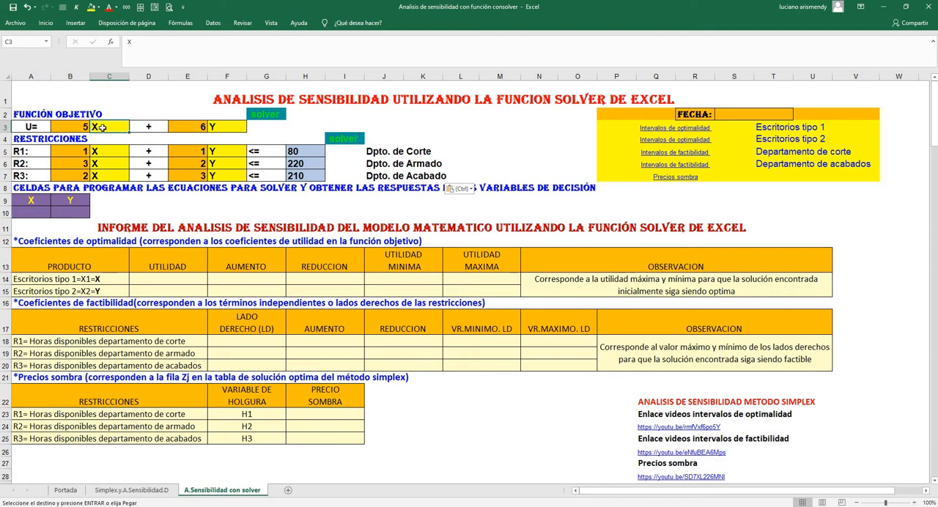
pyautogui.click(217, 127)
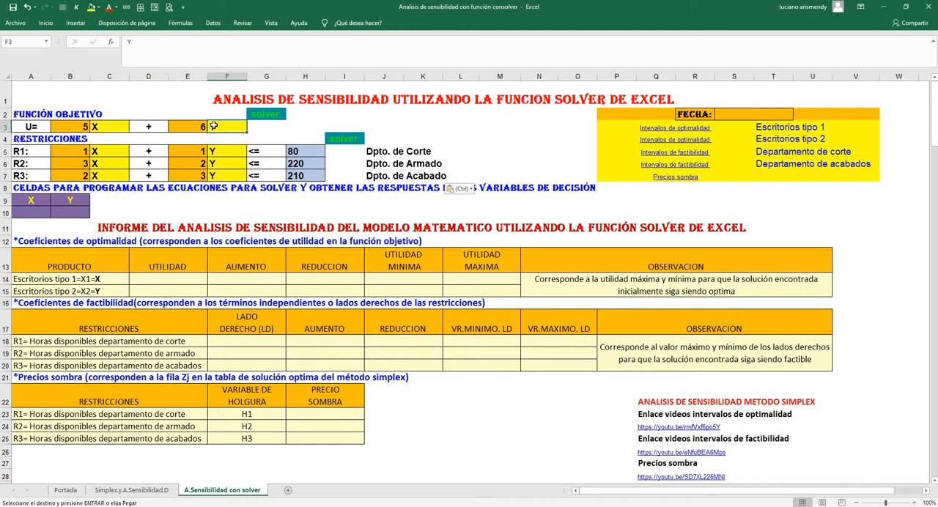
pyautogui.click(80, 126)
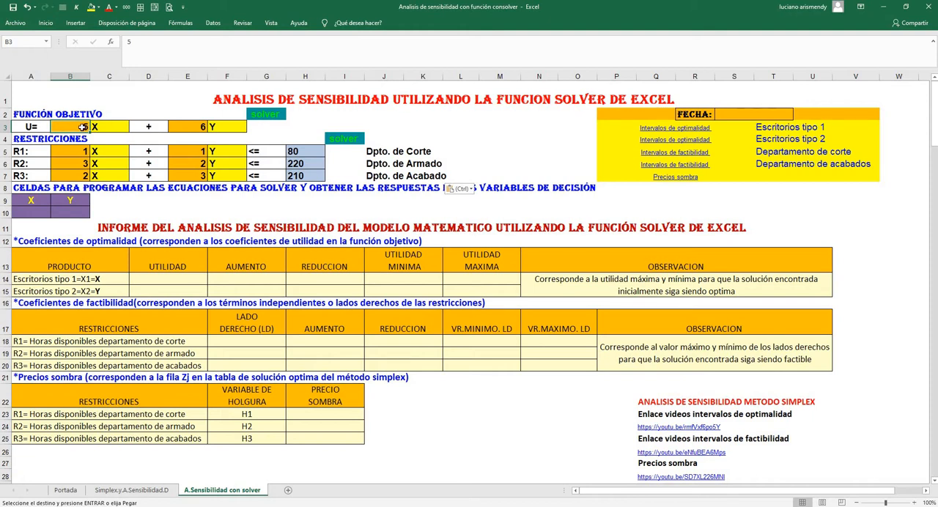
pyautogui.click(192, 127)
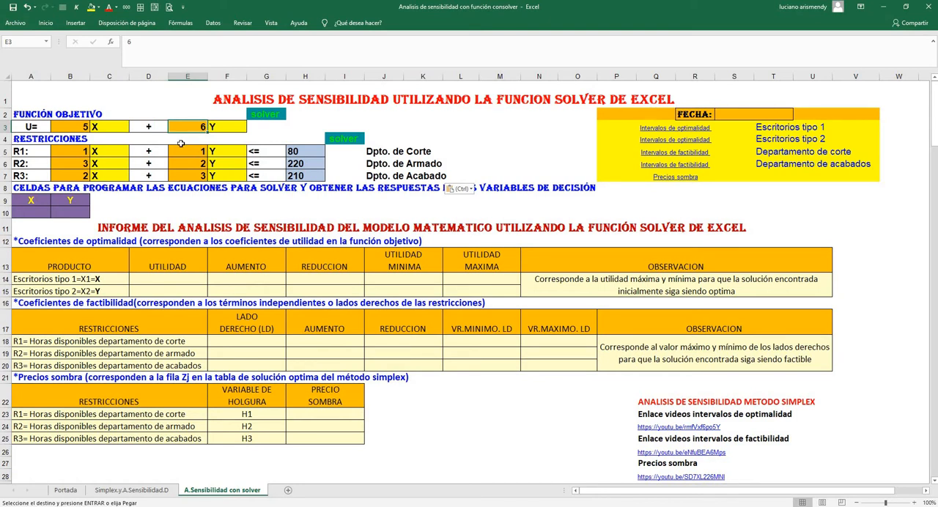
pyautogui.click(103, 128)
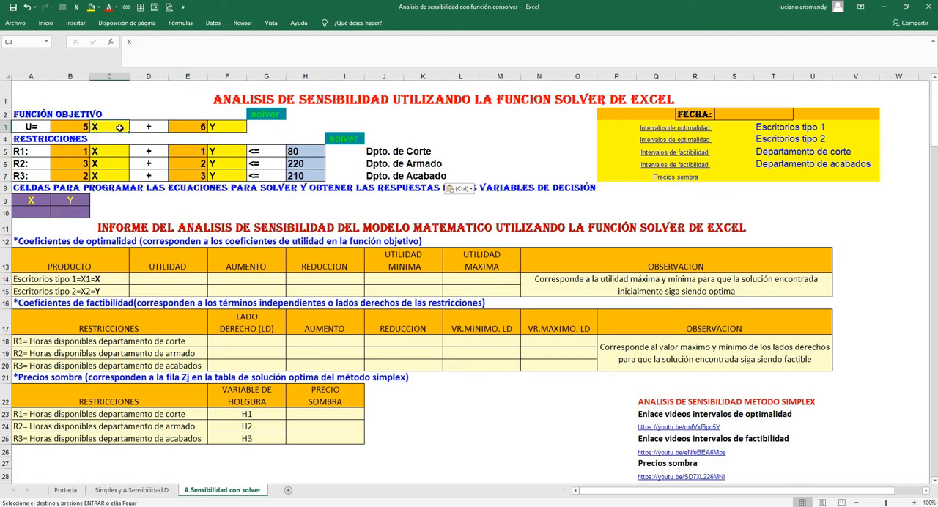
pyautogui.click(214, 128)
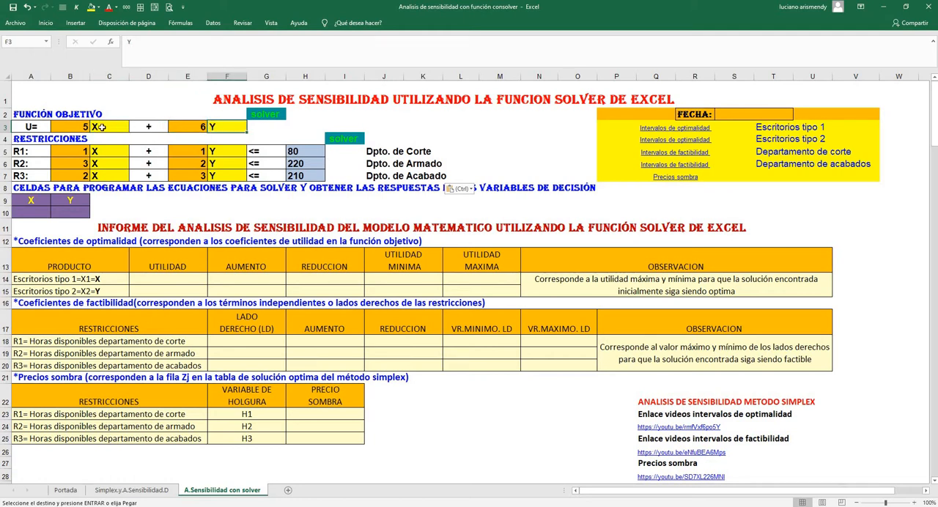
pyautogui.click(100, 128)
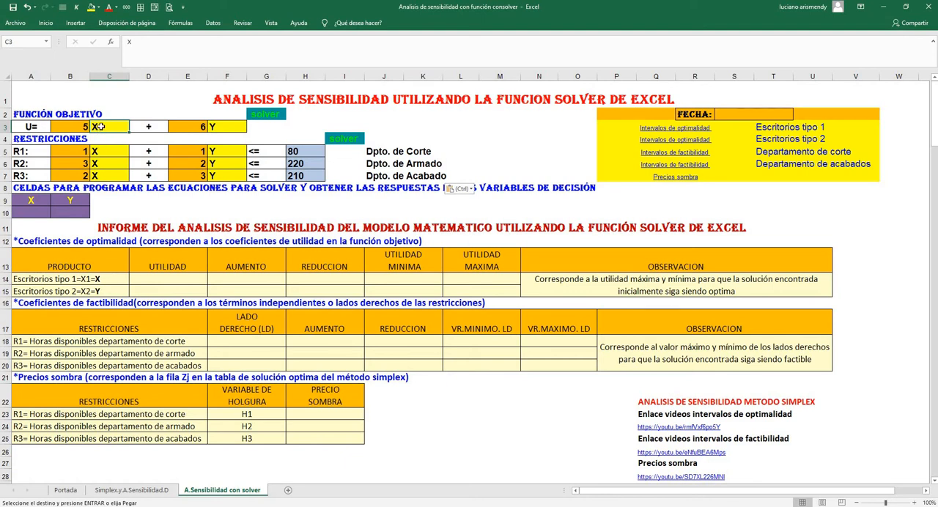
pyautogui.click(217, 126)
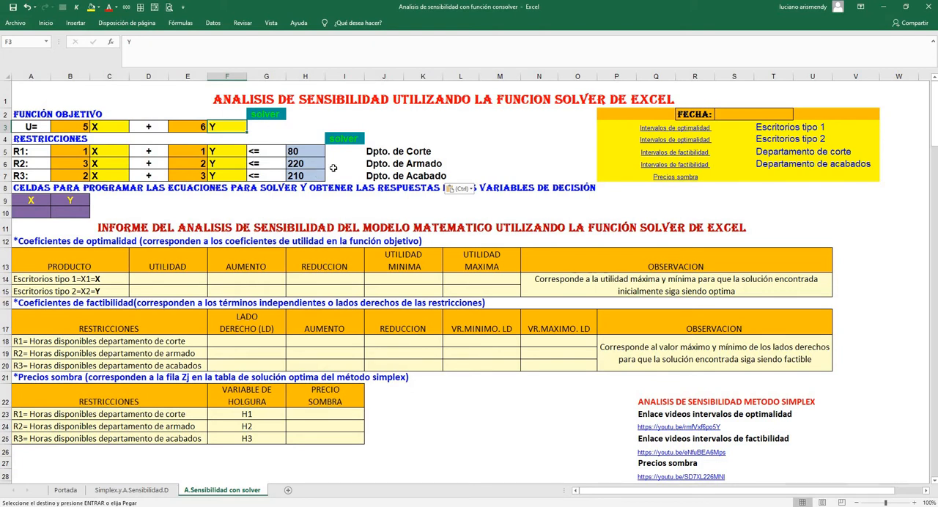
# Examine the department labels, the X and Y coefficients and the right-hand sides of constraints R1 to R3 in rows 5 to 7
pyautogui.click(375, 151)
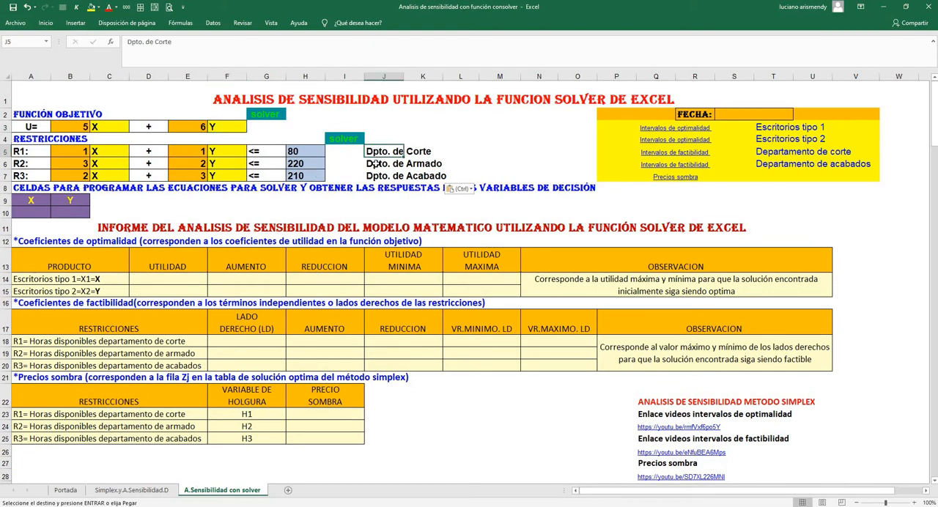
pyautogui.click(374, 163)
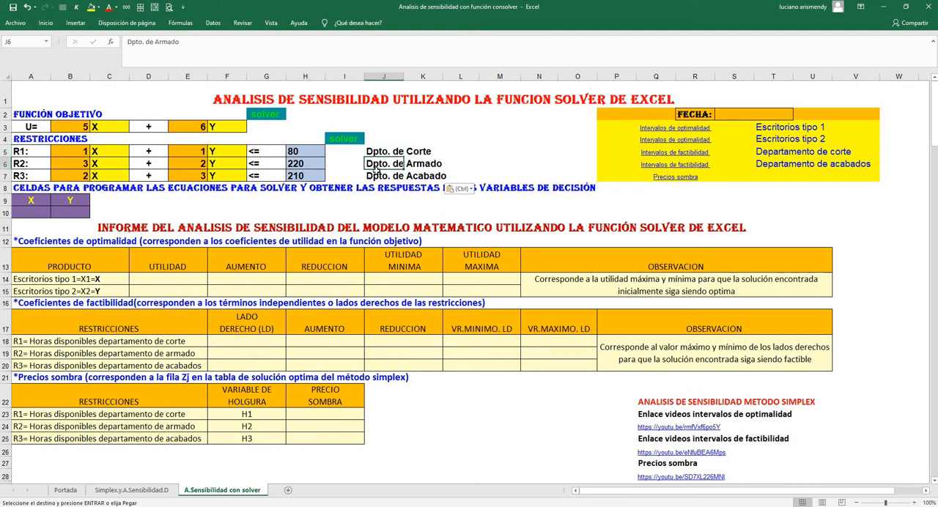
pyautogui.click(375, 177)
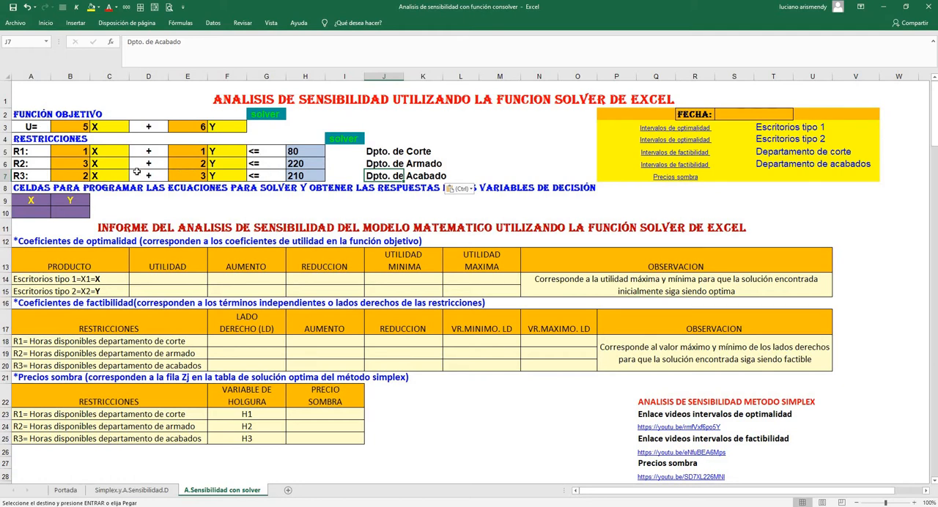
pyautogui.click(79, 152)
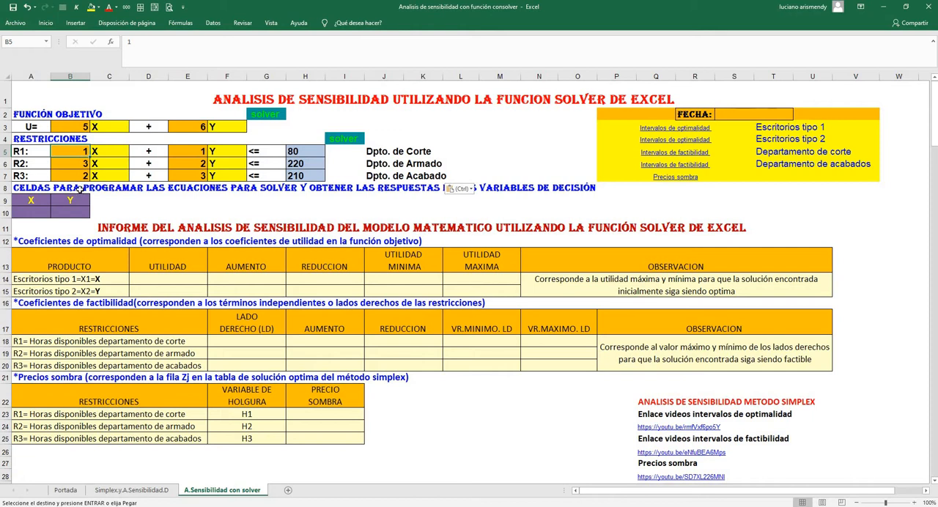
pyautogui.click(79, 164)
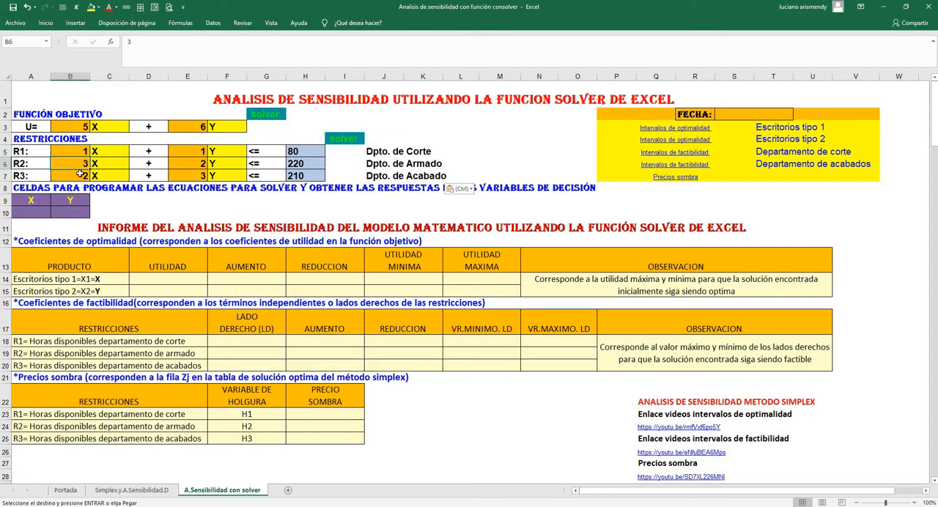
pyautogui.click(80, 177)
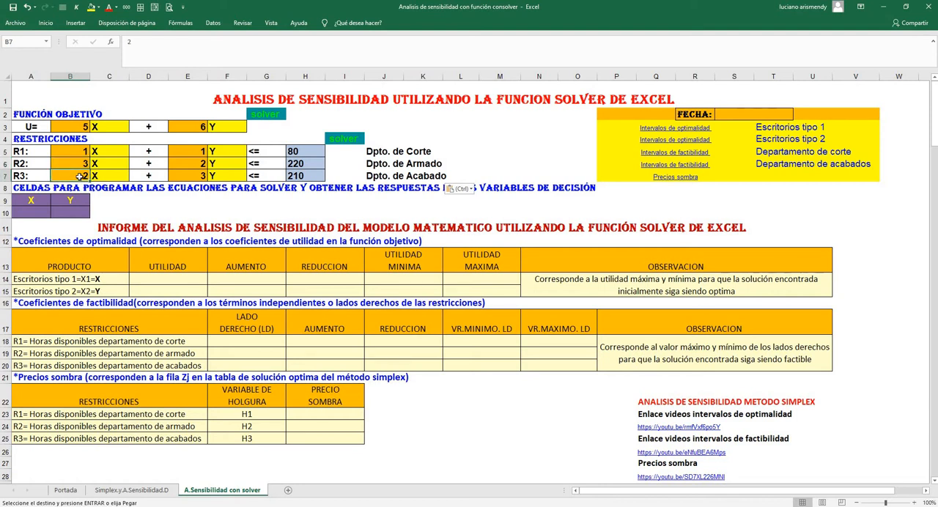
pyautogui.click(198, 151)
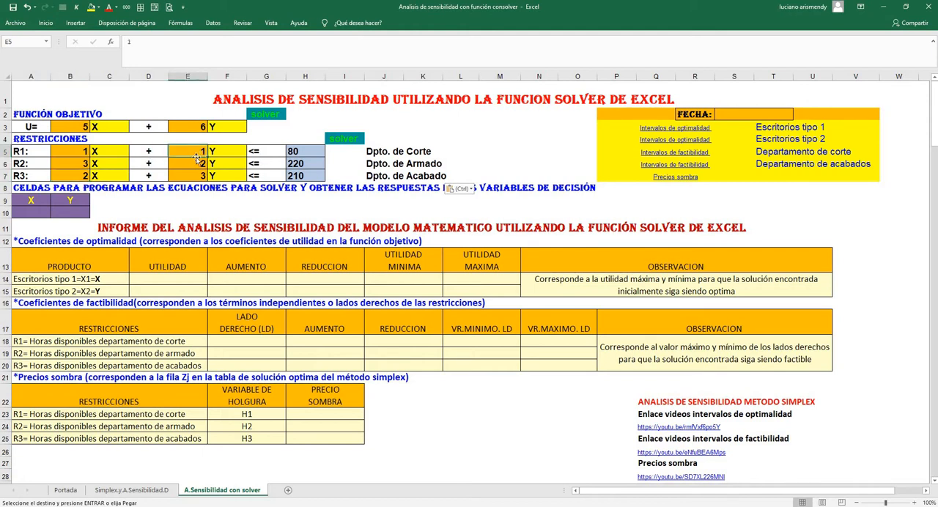
pyautogui.click(196, 164)
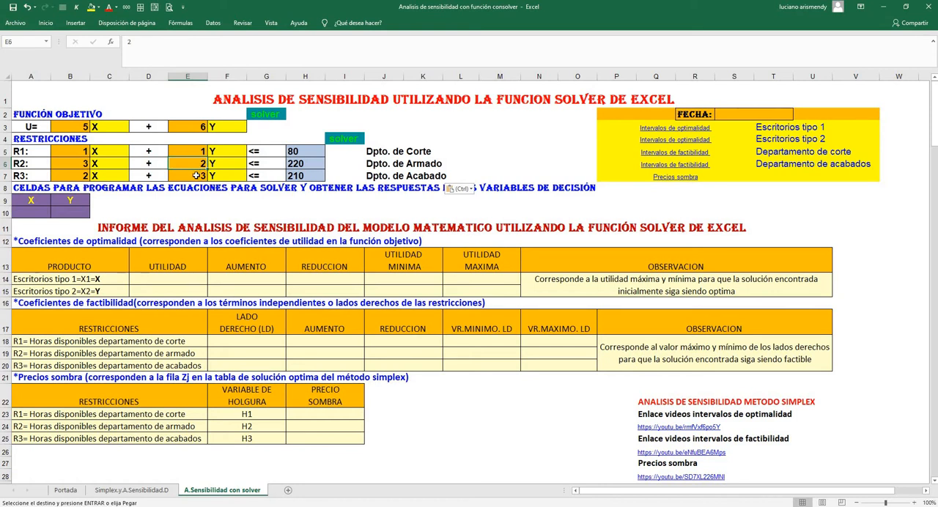
pyautogui.click(196, 176)
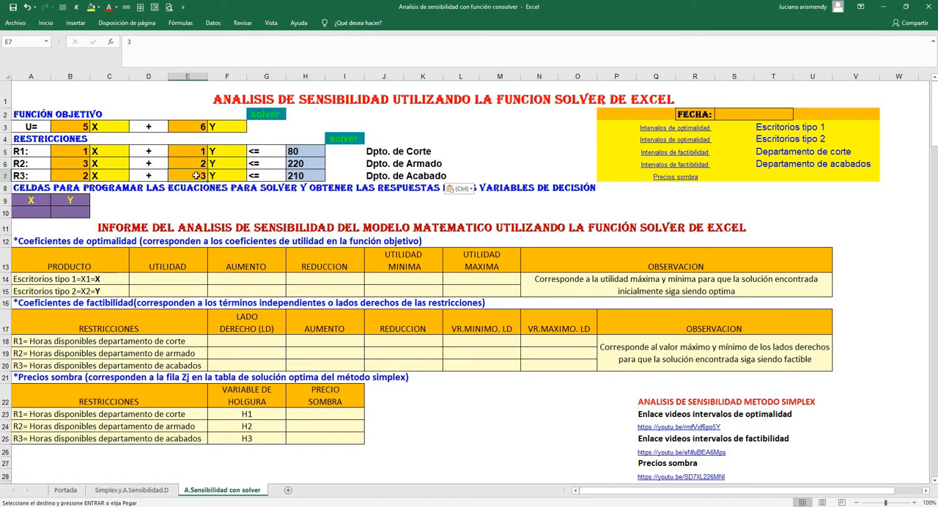
pyautogui.click(296, 153)
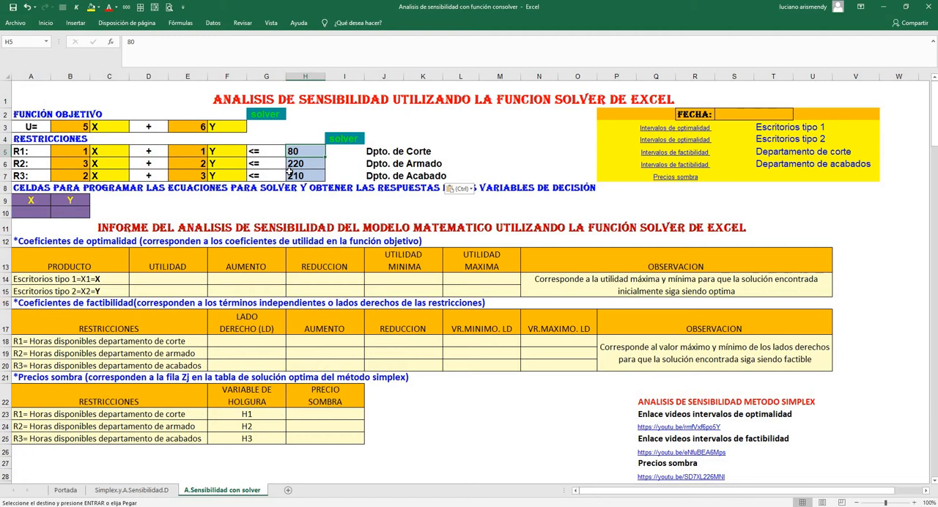
pyautogui.click(295, 165)
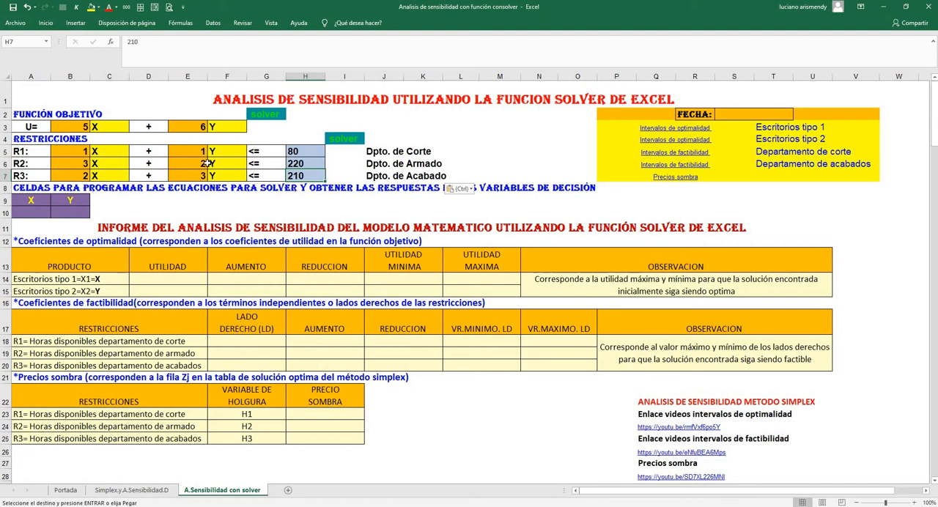
# Review the decision variables X and Y in the objective function, cells C3 and F3
pyautogui.click(100, 127)
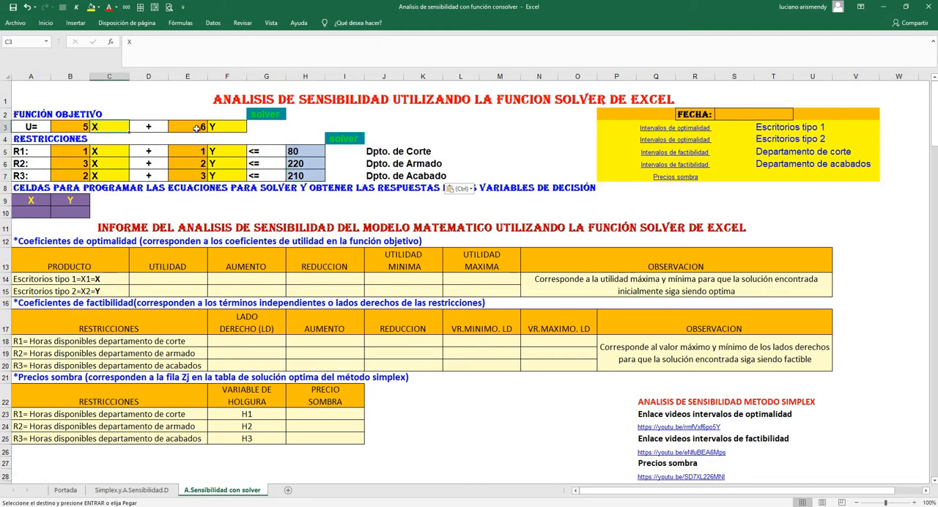
pyautogui.click(226, 126)
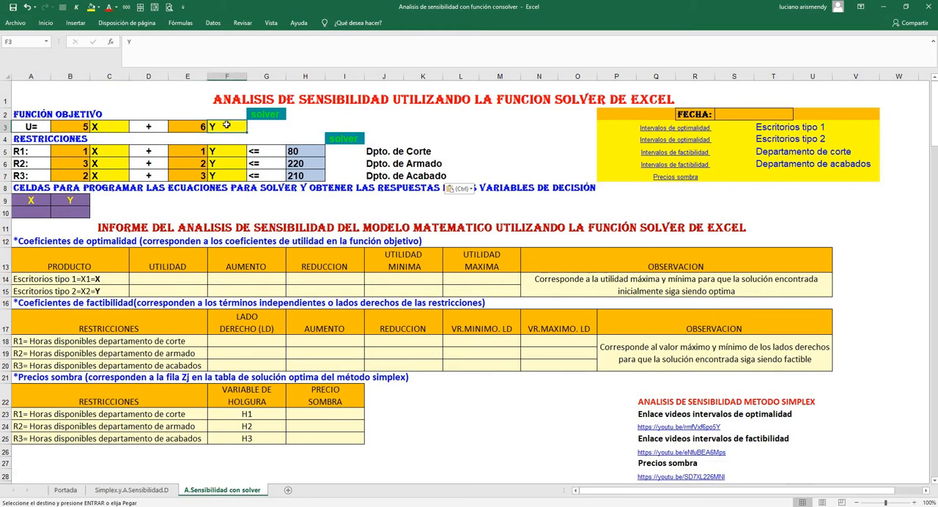
pyautogui.click(111, 128)
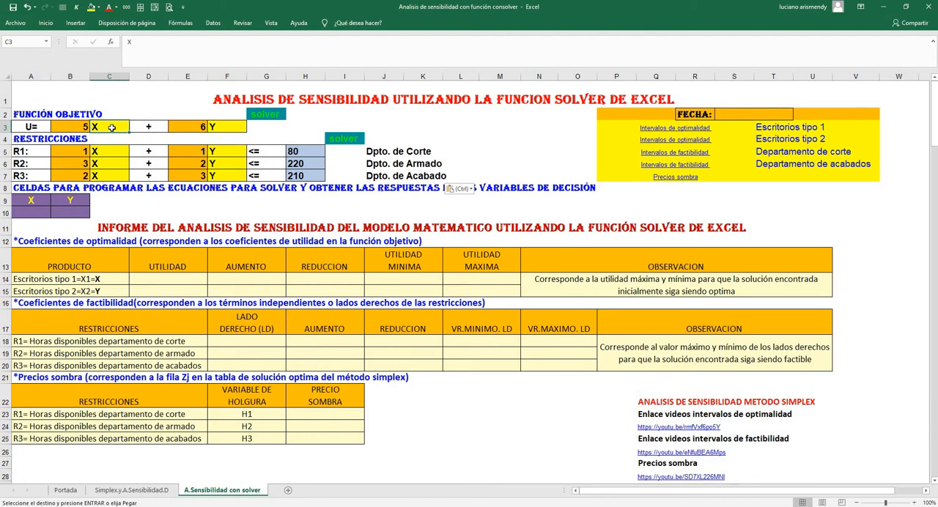
pyautogui.click(228, 129)
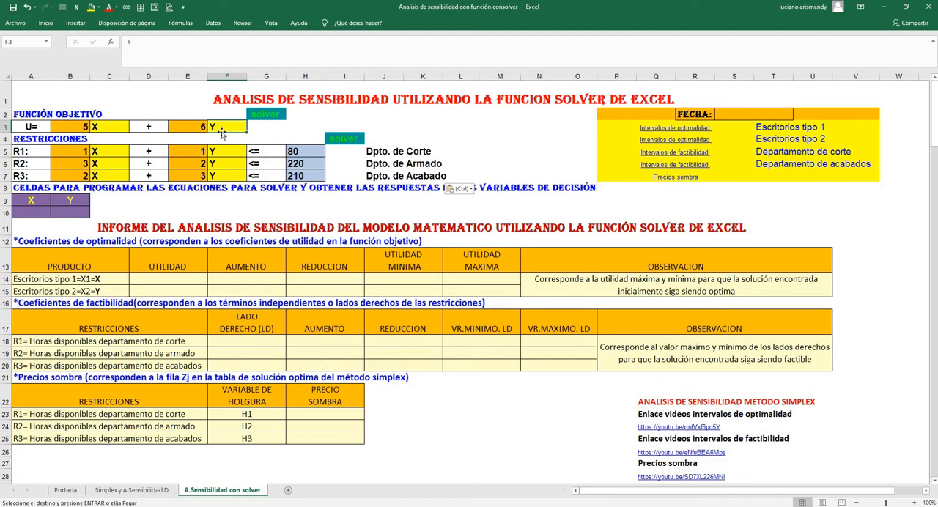
# Cancel the pending copy on the Simplex.y.A.Sensibilidad.D sheet and examine the Tipo I desk's department hours and profit in the problem data table
pyautogui.click(132, 491)
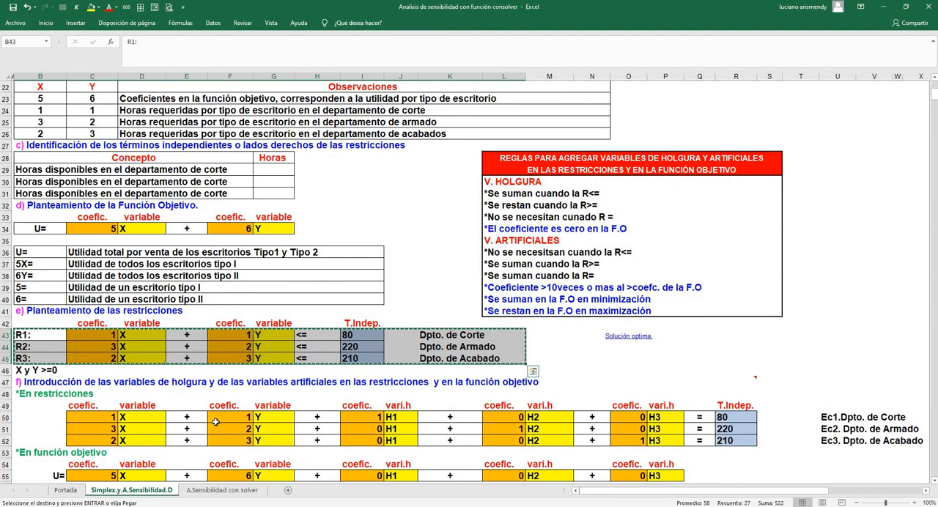
pyautogui.press('Escape')
pyautogui.scroll(5, 216, 422)
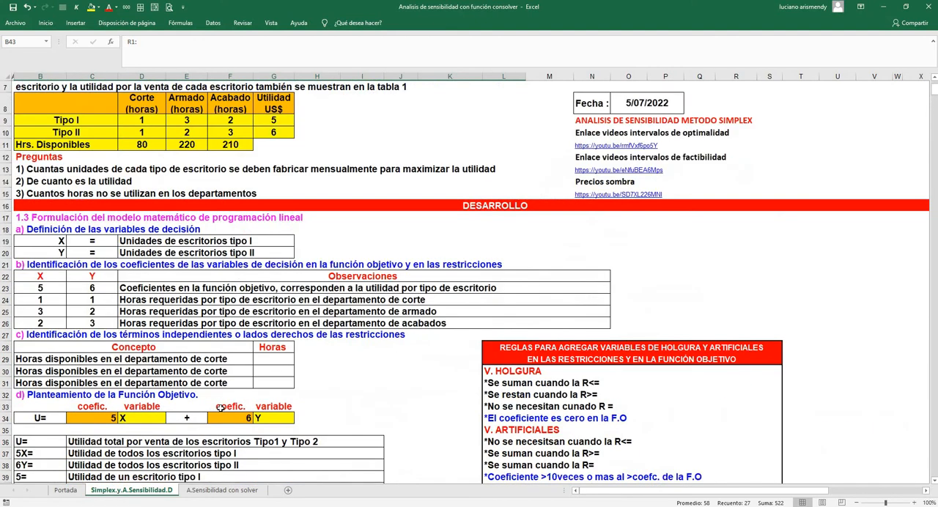
pyautogui.scroll(2, 220, 409)
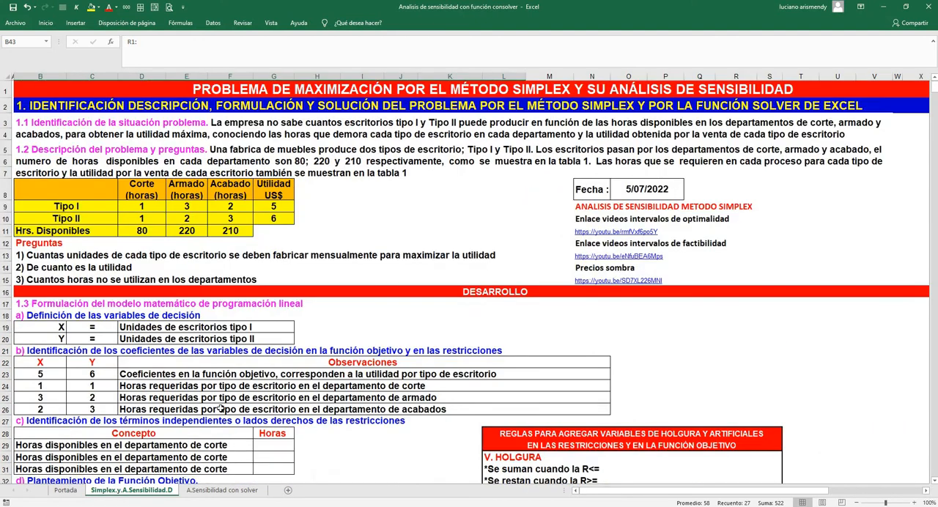
pyautogui.click(143, 207)
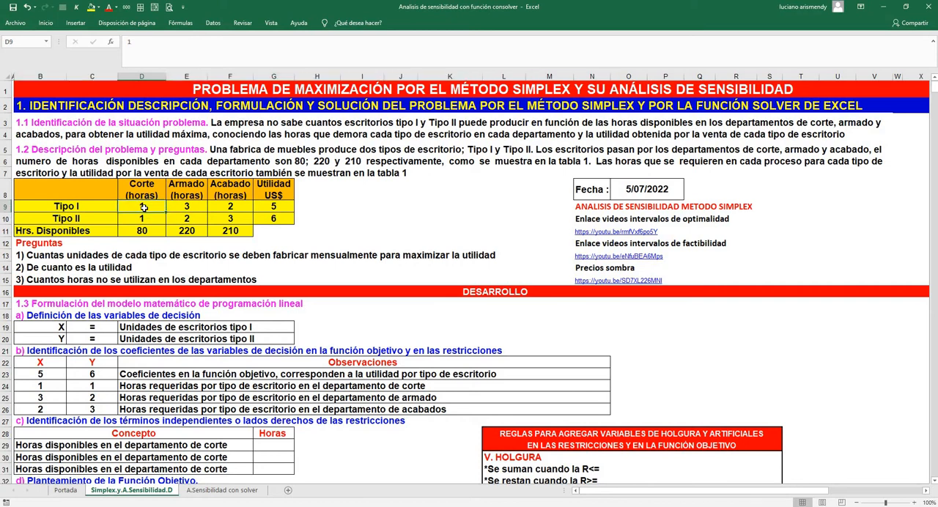
pyautogui.click(186, 208)
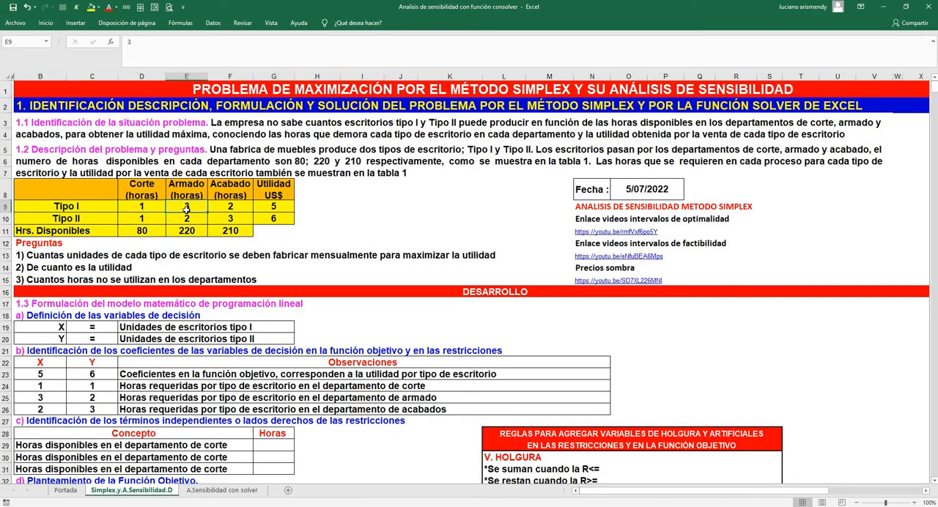
pyautogui.click(232, 209)
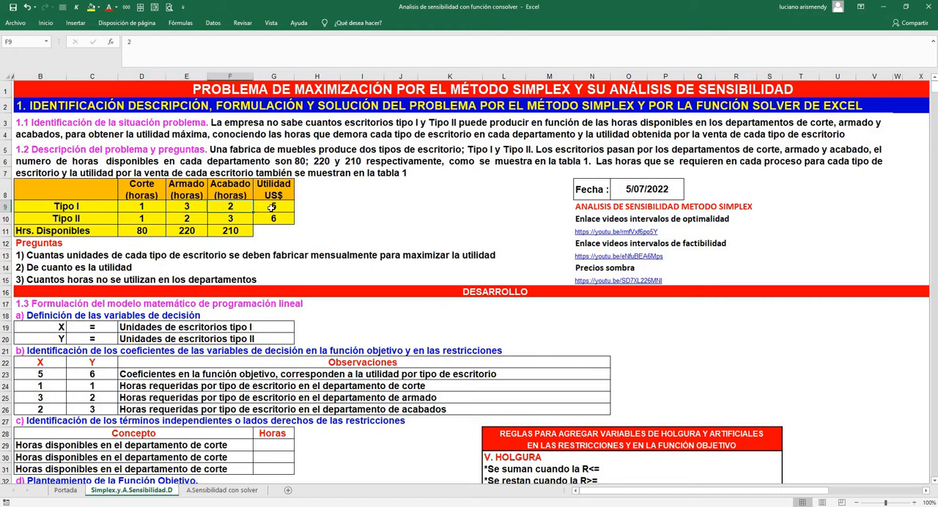
pyautogui.click(271, 208)
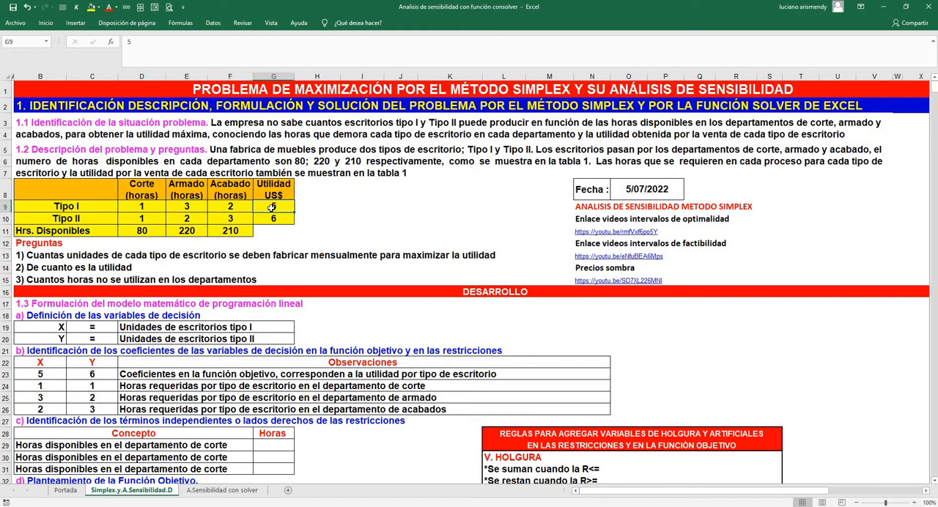
# Examine the Tipo II desk's department hours and profit, and the available hours of the cutting, assembly and finishing departments
pyautogui.click(145, 219)
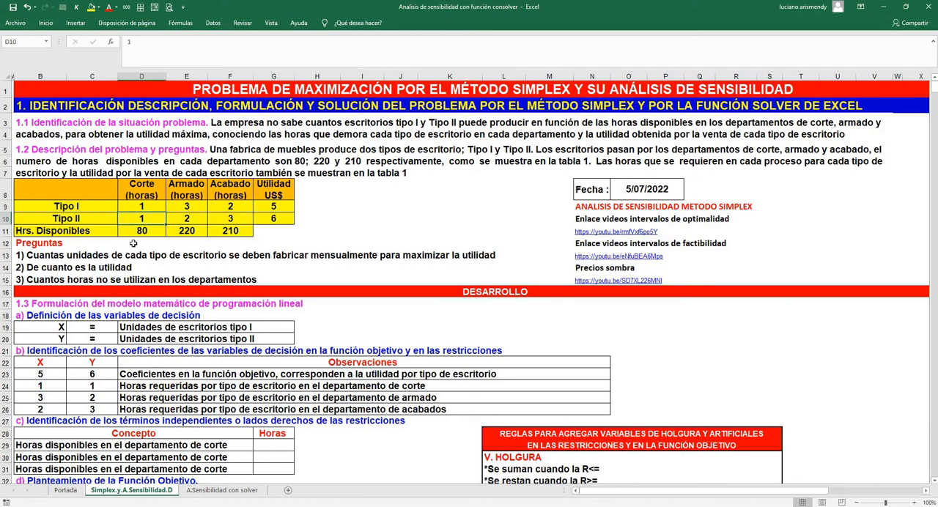
pyautogui.click(188, 220)
pyautogui.click(231, 220)
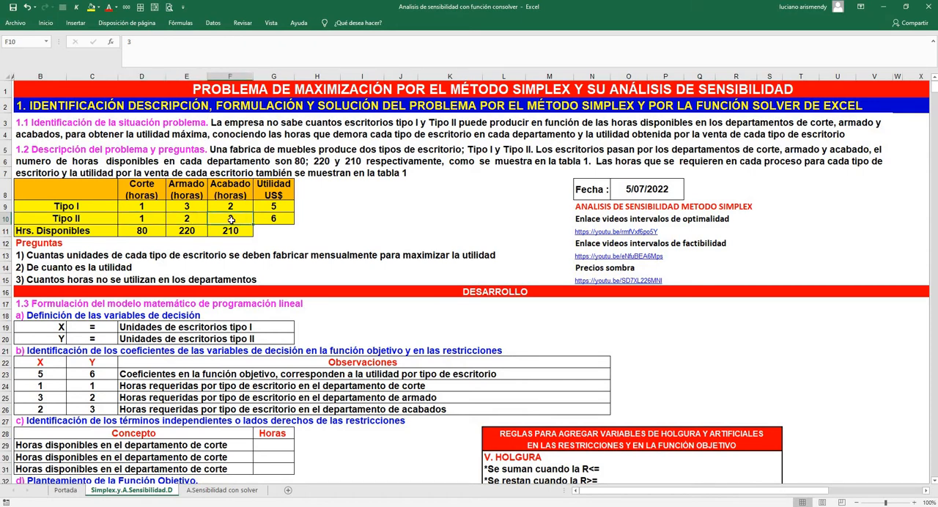
pyautogui.click(266, 221)
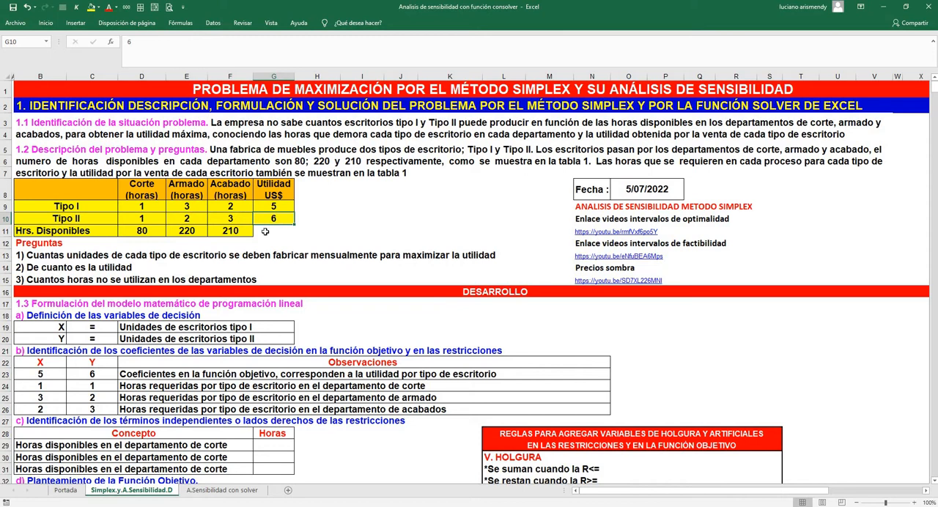
pyautogui.click(146, 230)
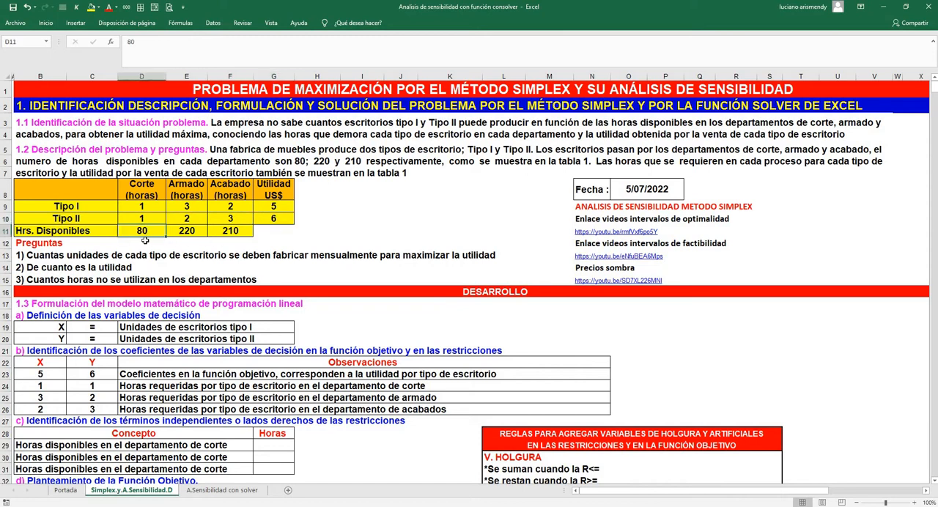
pyautogui.click(189, 231)
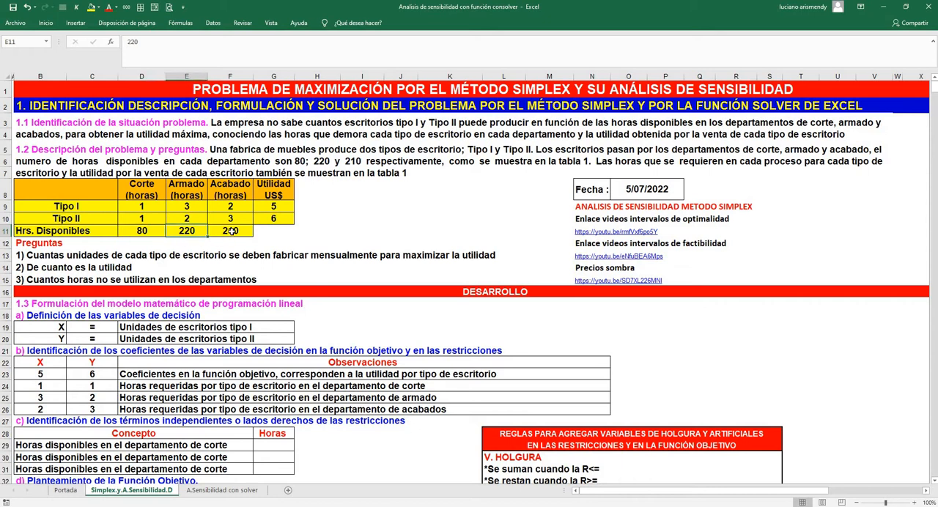
pyautogui.click(232, 231)
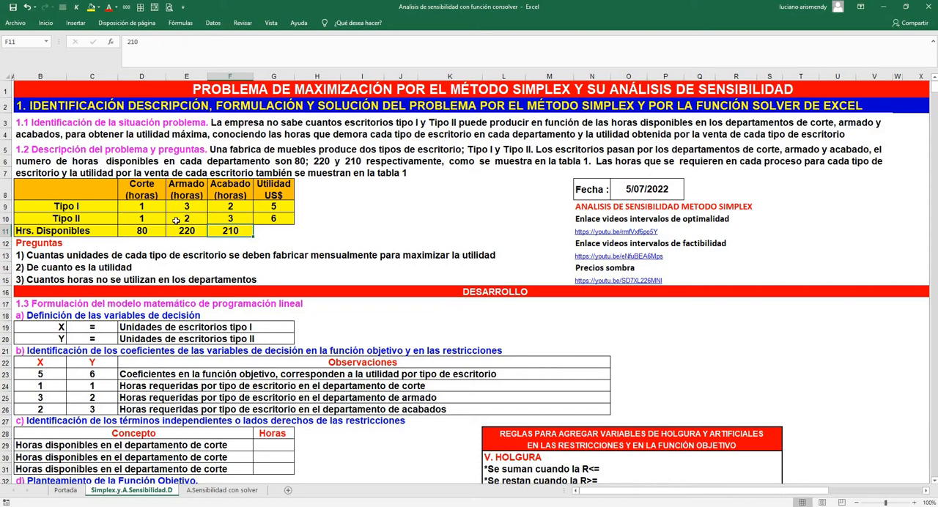
# Follow the Solución optima link beside the constraints and examine the Po values of X and Y in the third simplex table
pyautogui.scroll(-6, 192, 213)
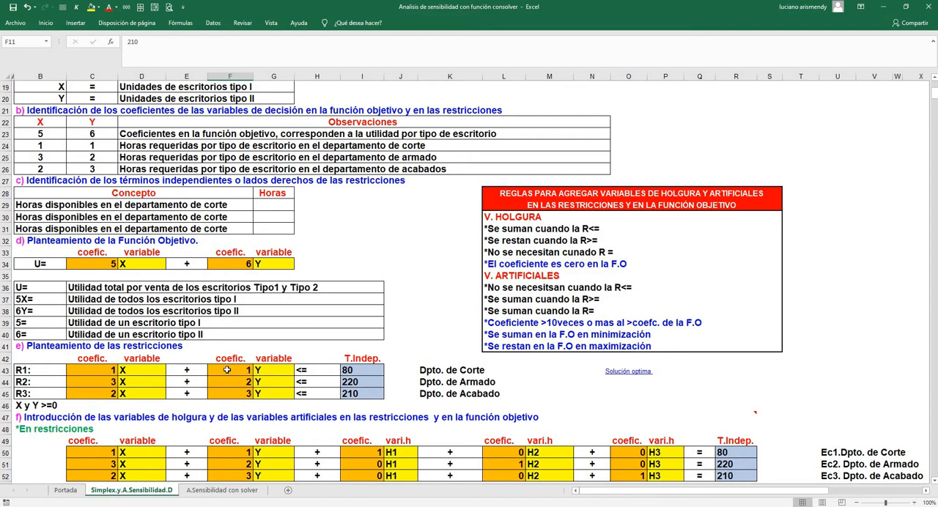
pyautogui.scroll(-1, 270, 334)
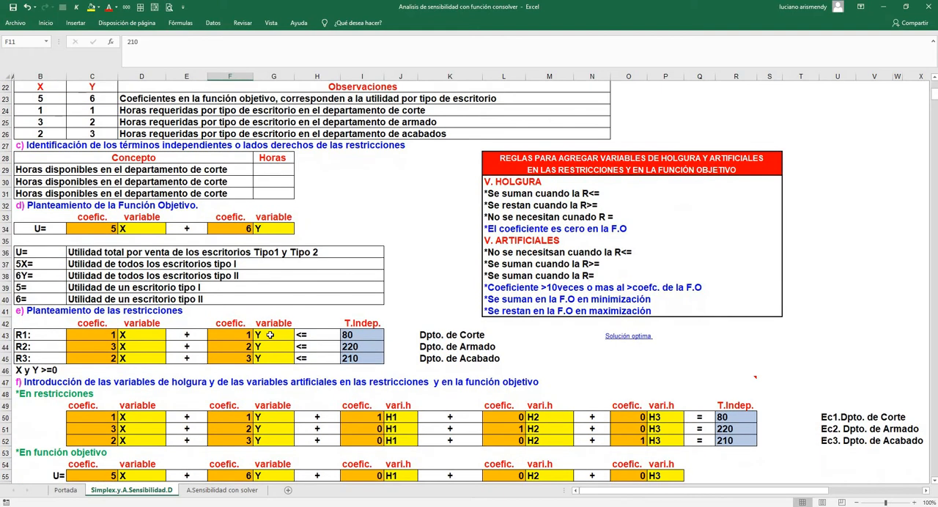
pyautogui.click(623, 337)
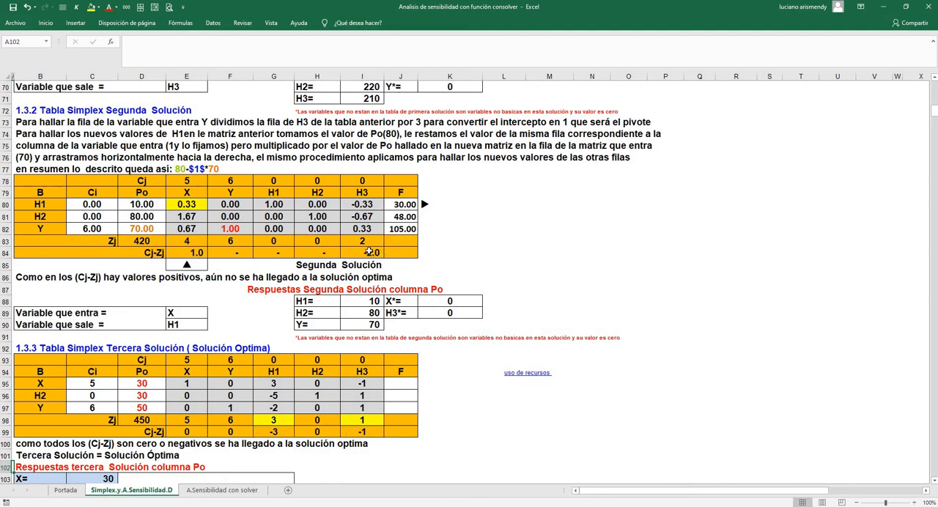
pyautogui.click(44, 384)
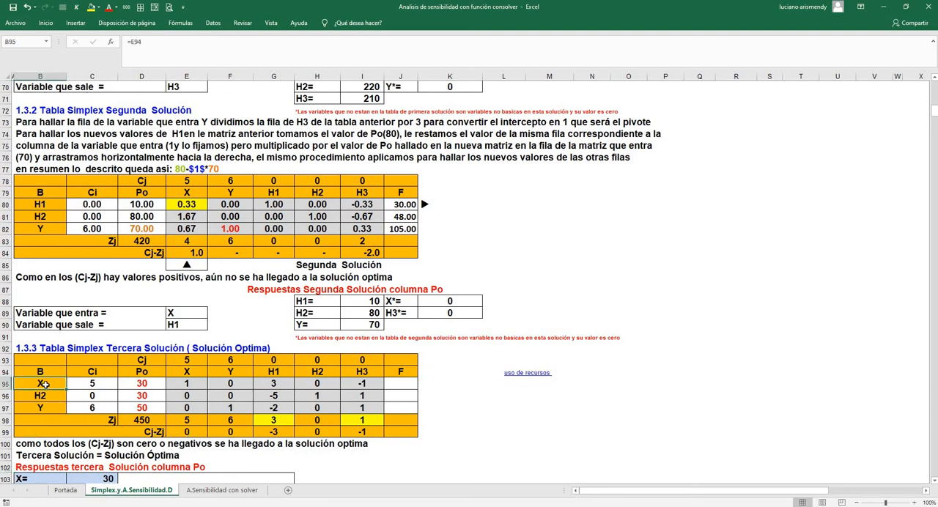
pyautogui.click(146, 385)
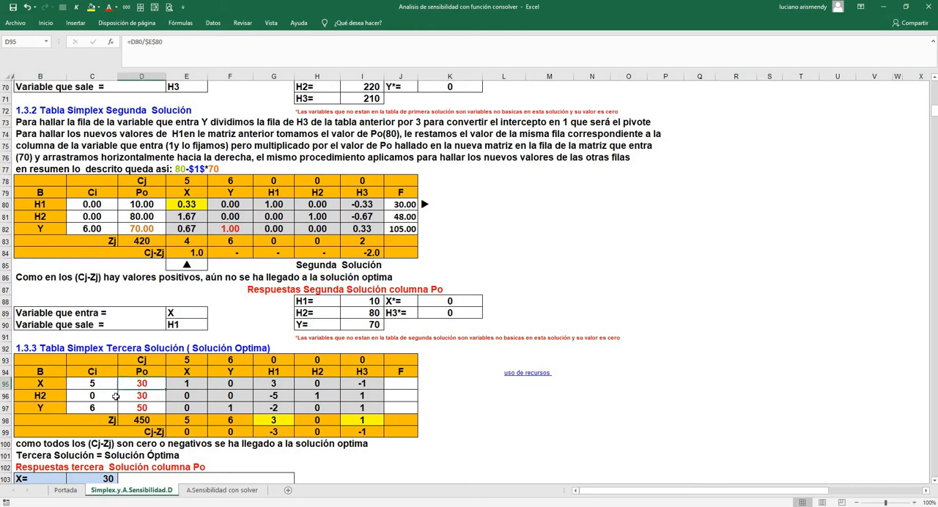
pyautogui.click(44, 383)
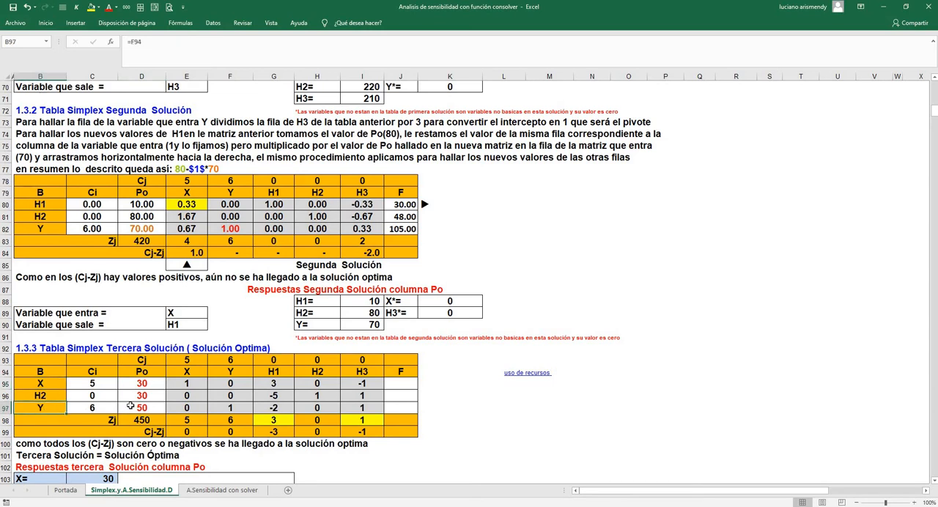
pyautogui.click(126, 407)
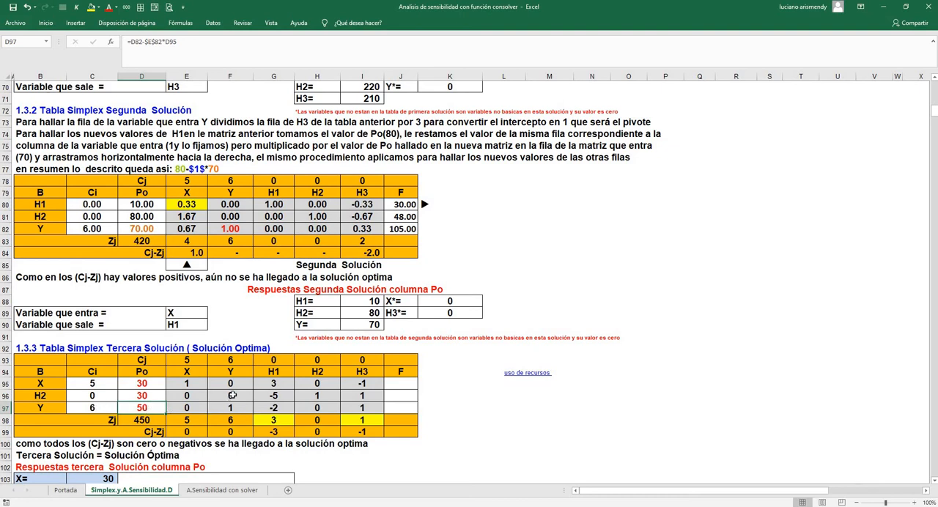
# Follow the uso de recursos link and examine the available, used and unused hours of the cutting and assembly departments
pyautogui.click(537, 376)
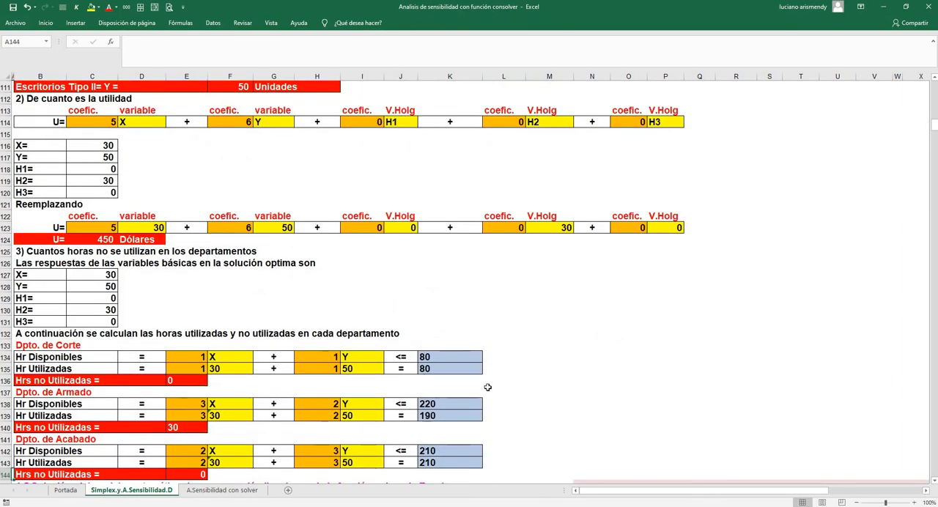
pyautogui.click(437, 358)
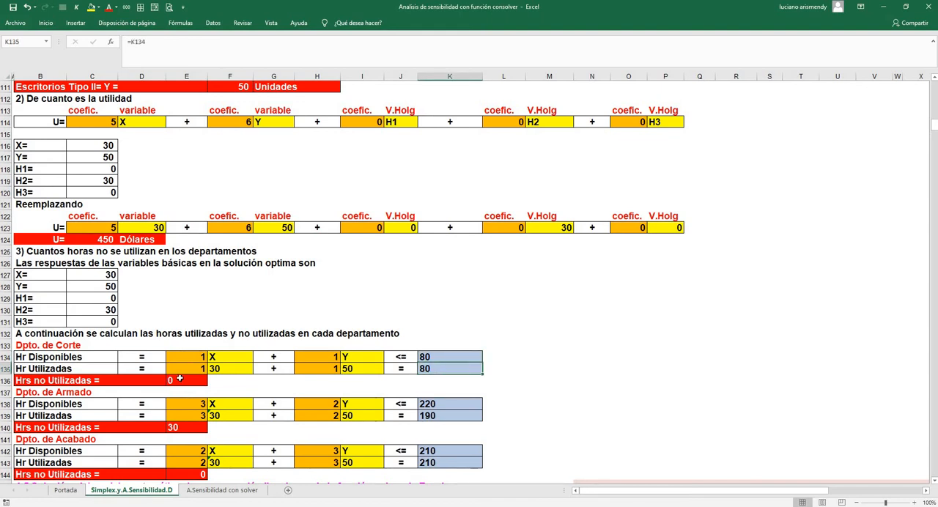
pyautogui.click(180, 378)
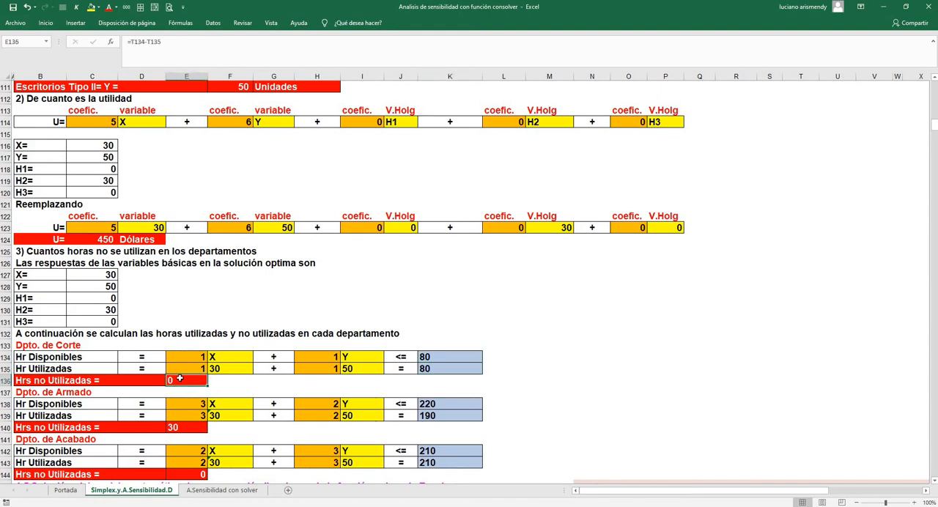
pyautogui.click(433, 404)
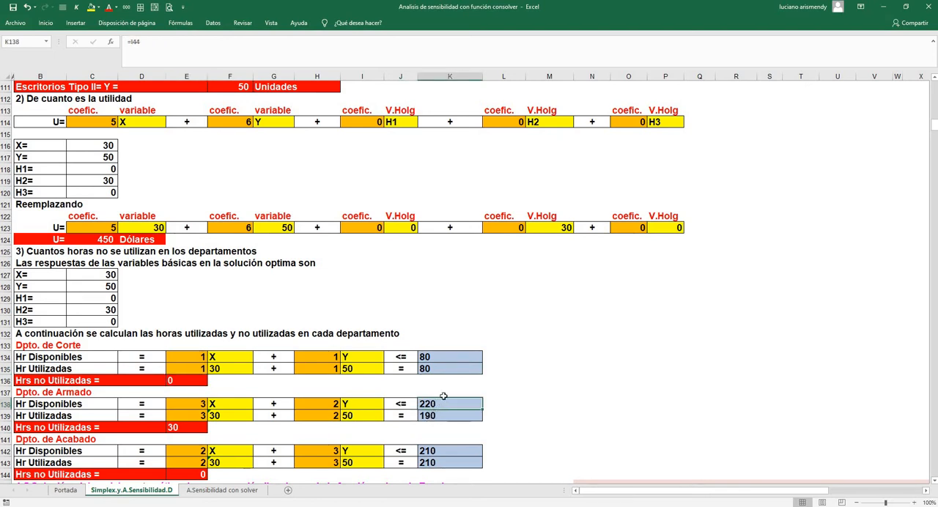
pyautogui.click(435, 414)
pyautogui.click(170, 425)
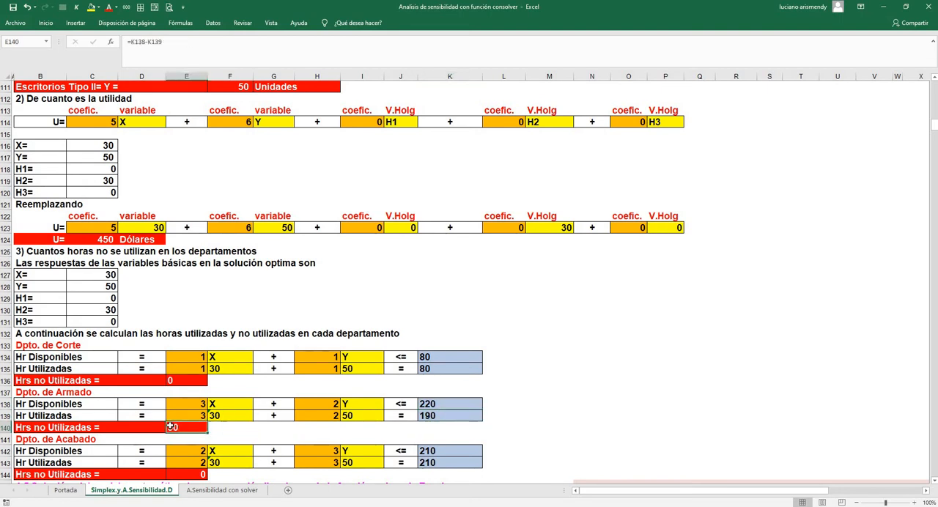
# Examine the finishing department's available, used and unused hours, and return to the optimal solution in the third simplex table
pyautogui.scroll(-1, 220, 403)
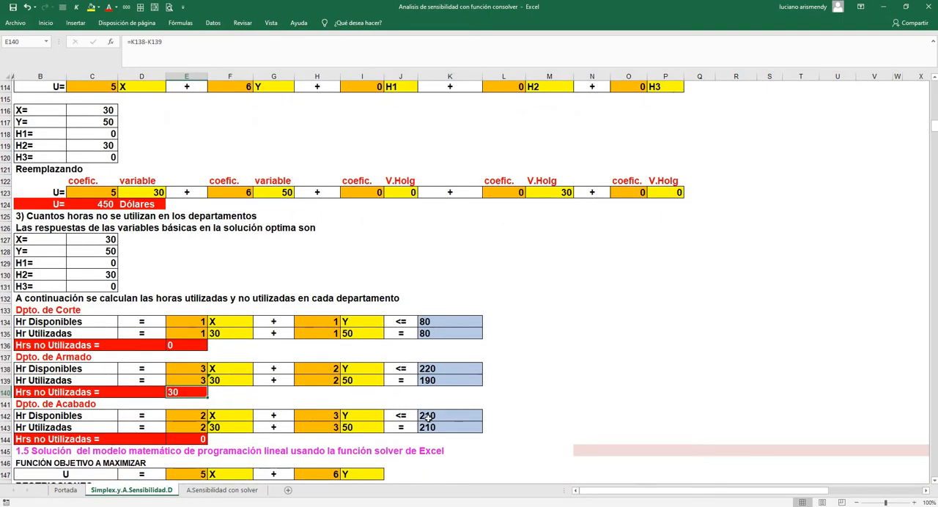
pyautogui.click(428, 417)
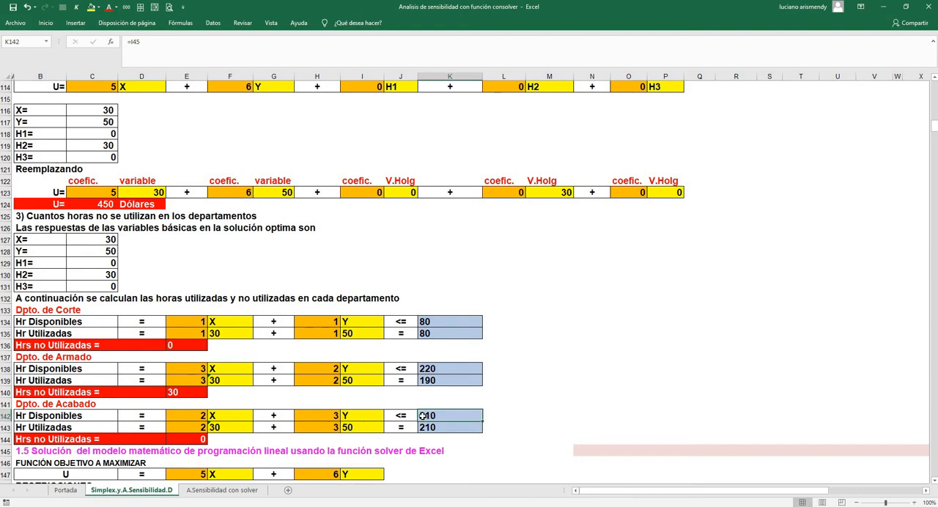
pyautogui.click(429, 431)
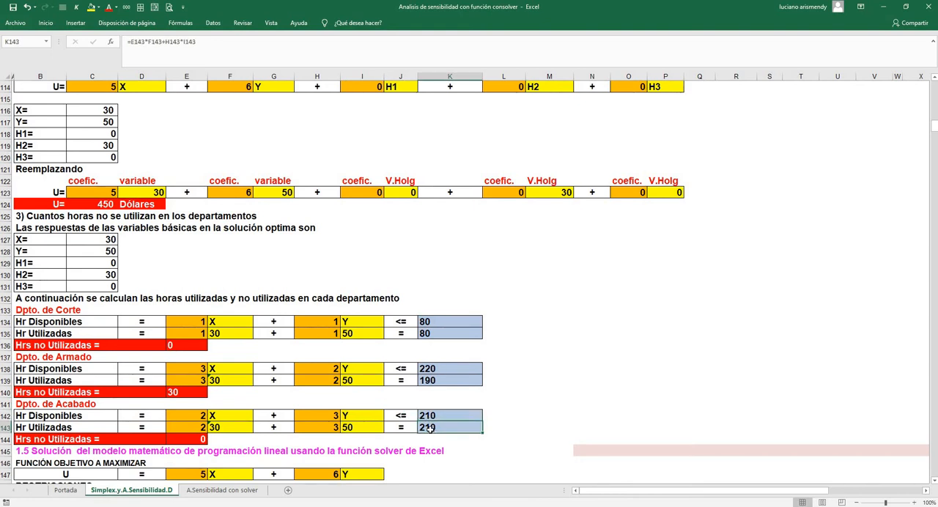
pyautogui.click(197, 439)
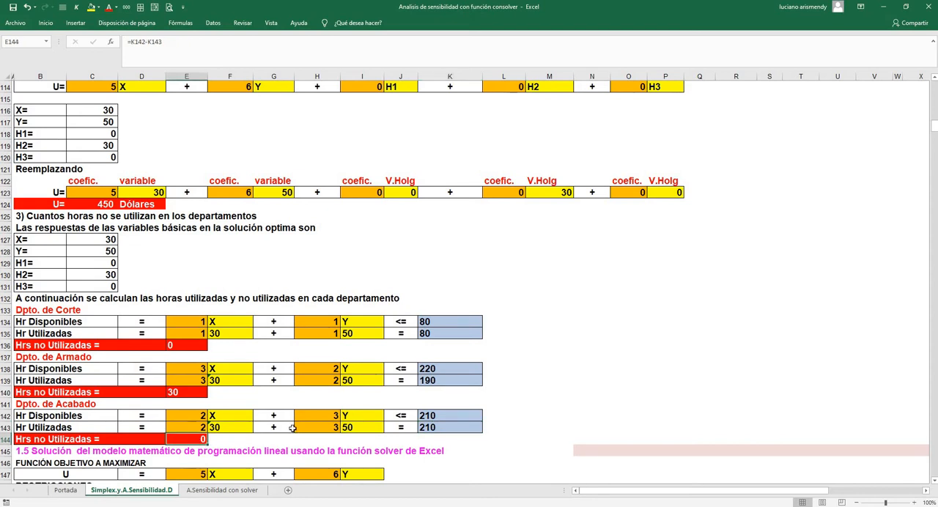
pyautogui.scroll(4, 345, 406)
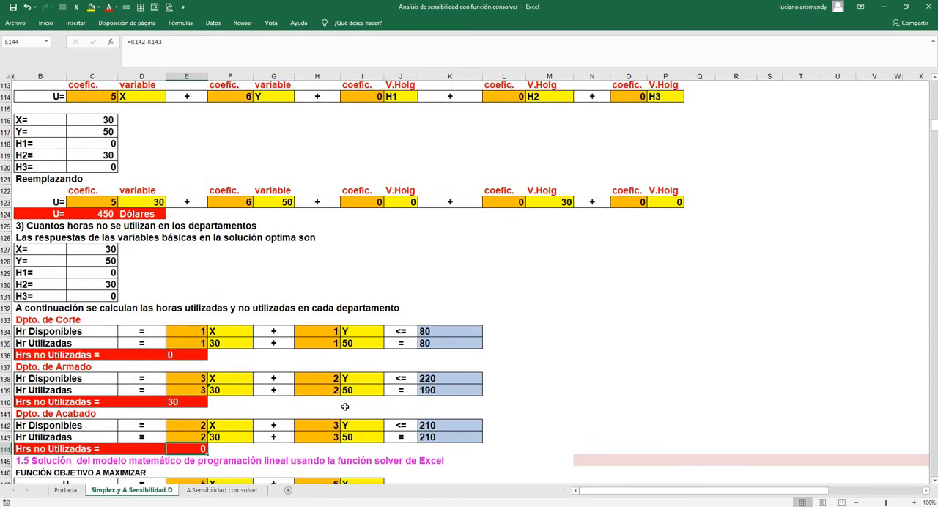
pyautogui.scroll(12, 345, 406)
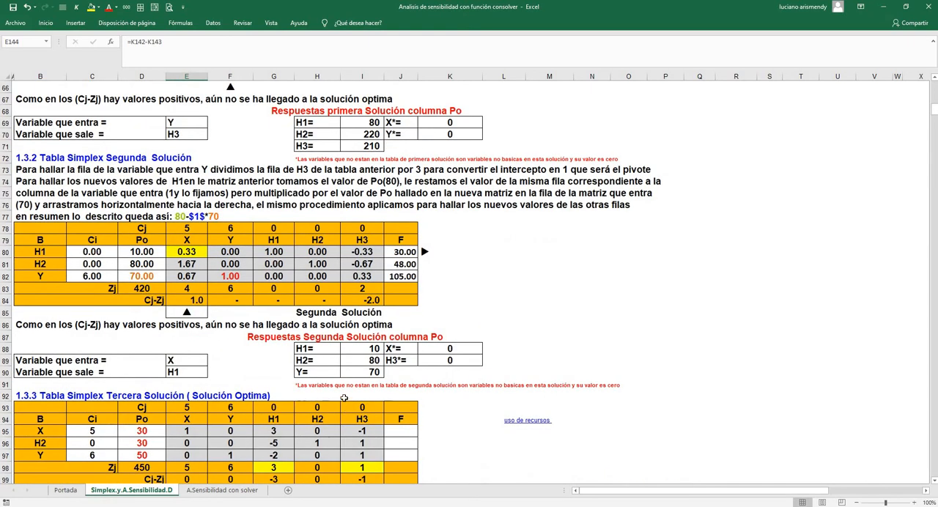
pyautogui.scroll(-1, 343, 403)
pyautogui.scroll(-2, 342, 398)
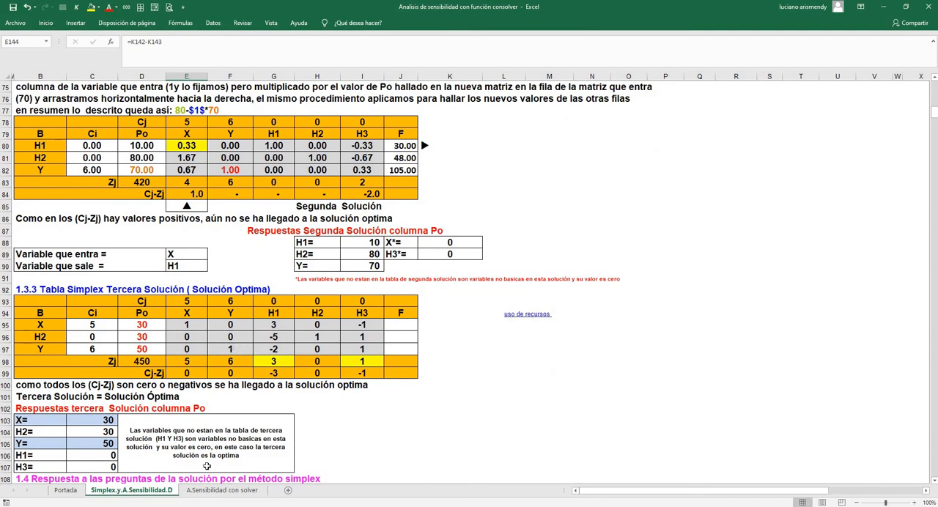
# Switch to the A.Sensibilidad con solver sheet and review the optimality coefficient, feasibility coefficient and shadow price section headings
pyautogui.click(218, 490)
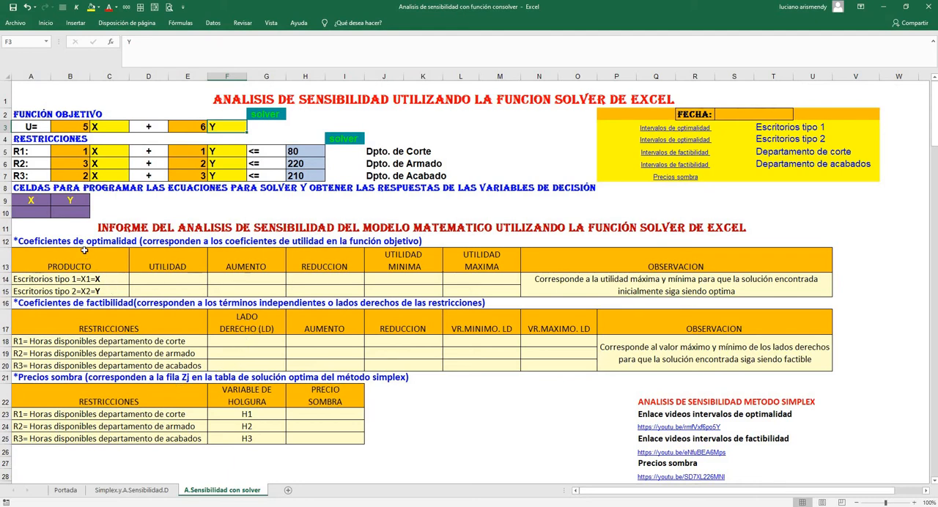
pyautogui.click(74, 242)
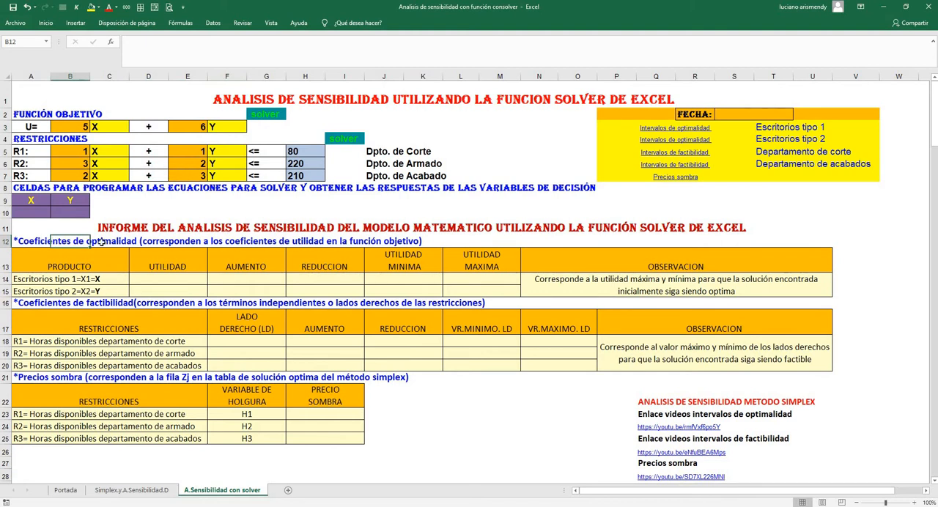
pyautogui.click(46, 302)
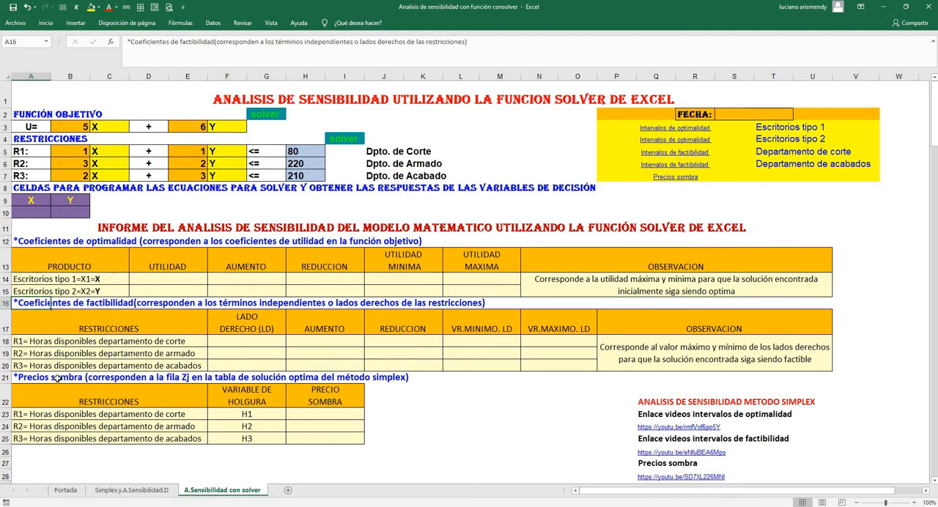
pyautogui.click(42, 242)
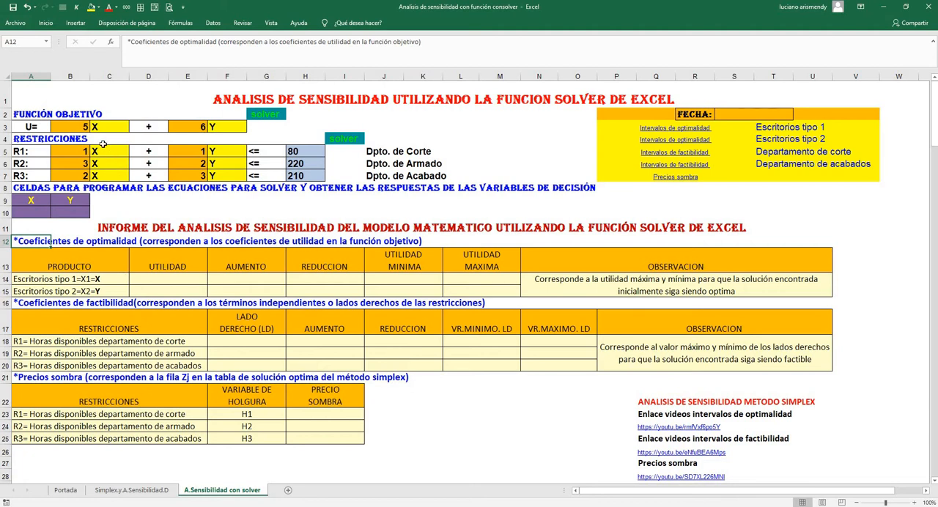
# Examine the profit coefficients in cells B3 and E3 and the right-hand sides of the three constraints in H5:H7
pyautogui.click(79, 125)
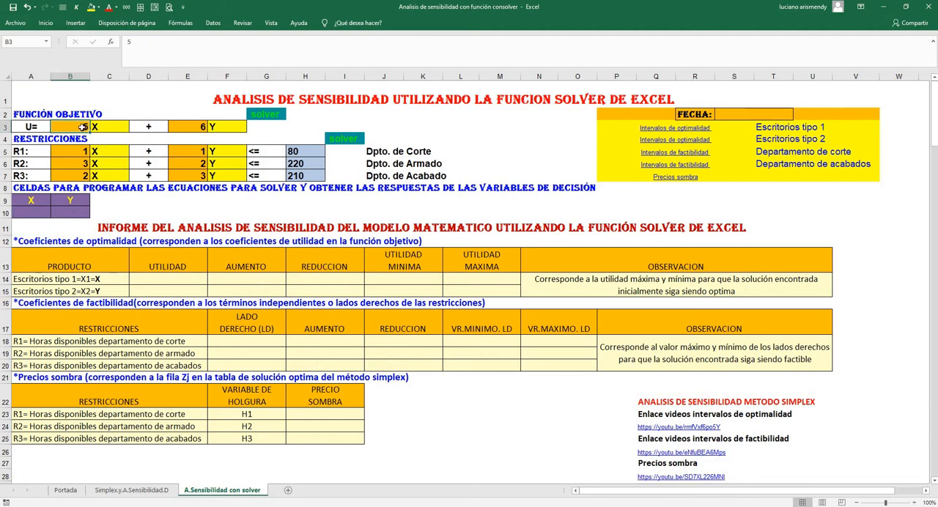
pyautogui.click(194, 128)
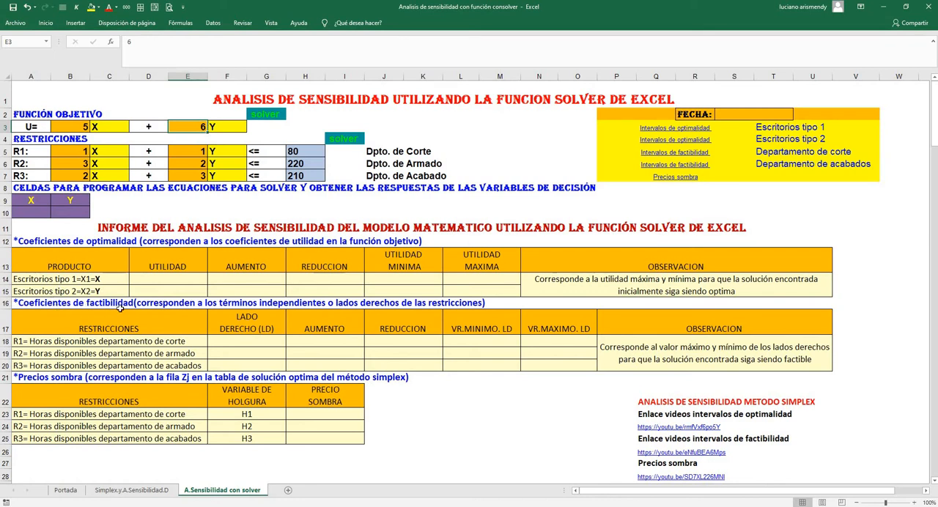
pyautogui.click(305, 153)
pyautogui.click(305, 163)
pyautogui.click(304, 176)
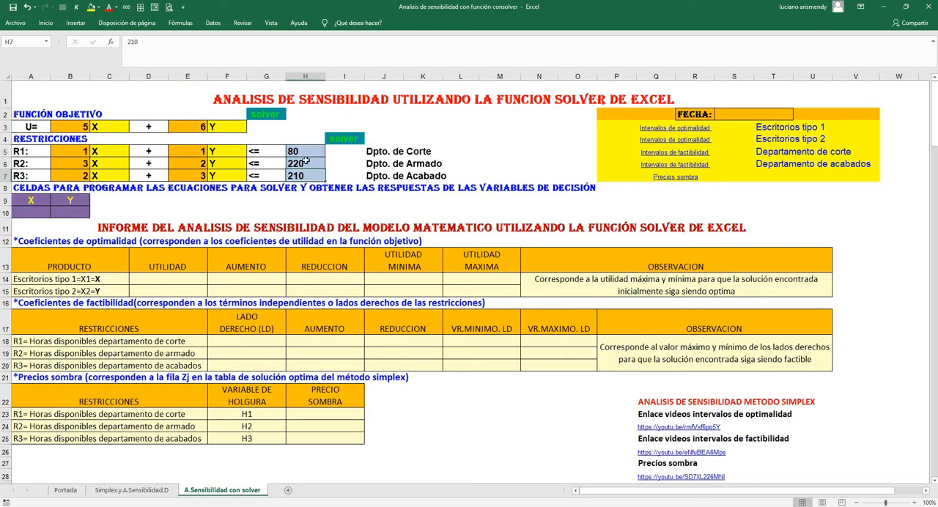
pyautogui.click(305, 152)
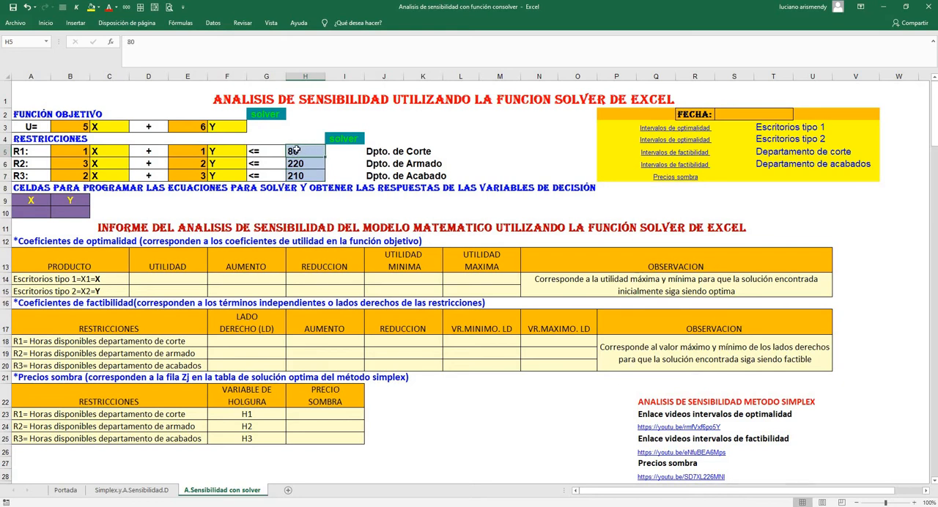
pyautogui.click(300, 163)
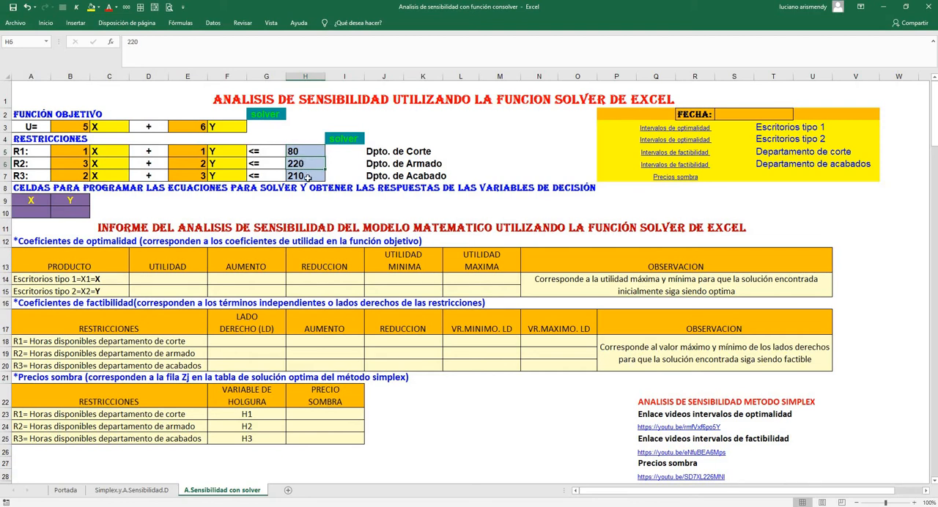
pyautogui.click(307, 176)
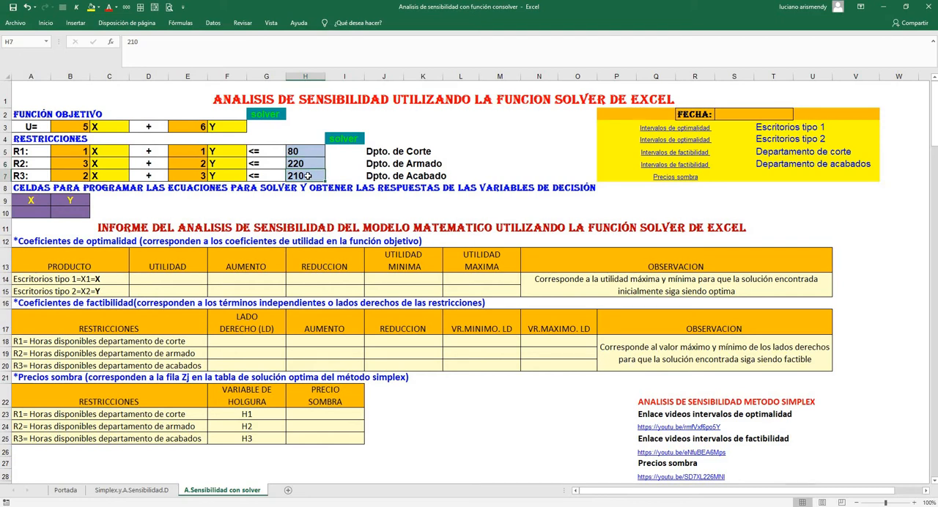
pyautogui.click(76, 126)
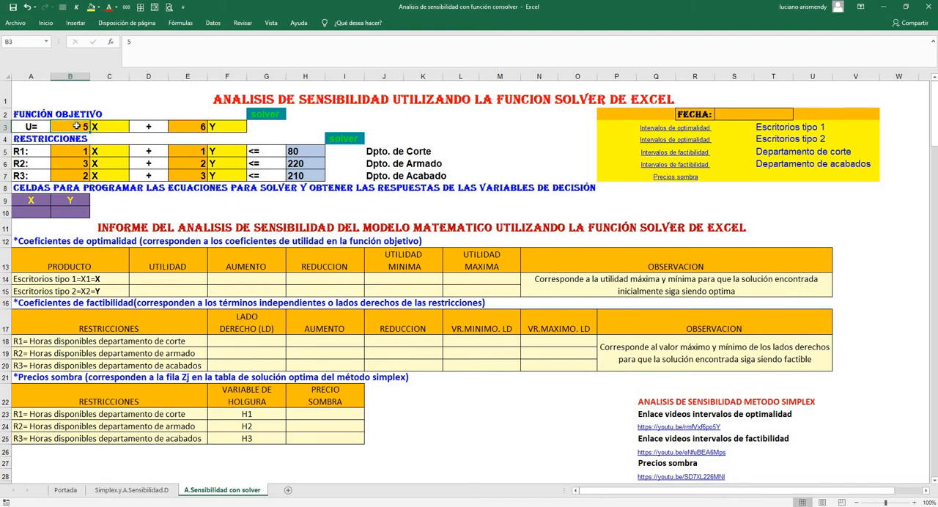
pyautogui.click(188, 130)
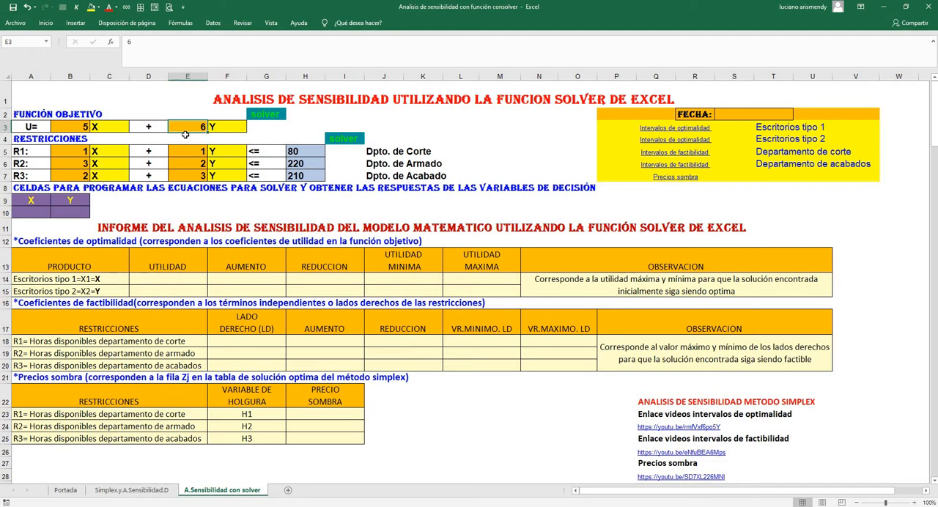
# Format the objective function's solver cell G3 with a teal fill and green font colour
pyautogui.click(257, 125)
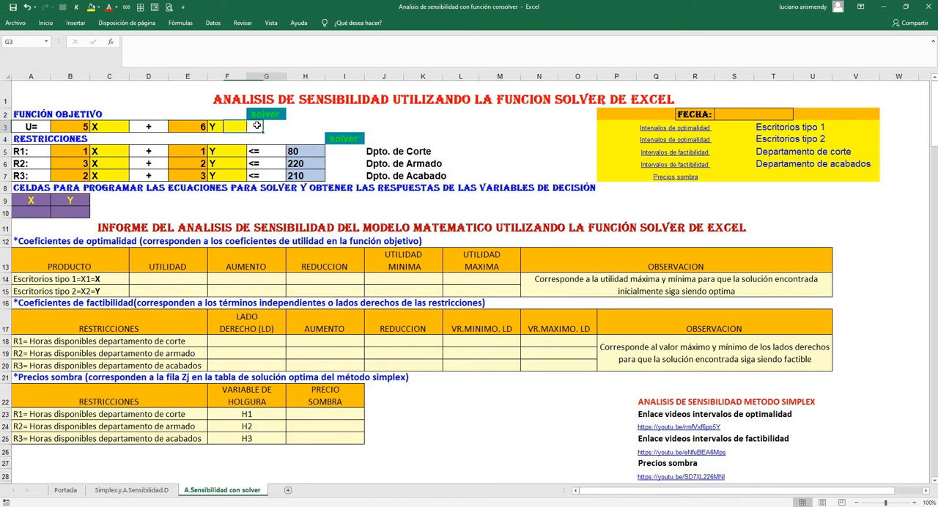
pyautogui.click(99, 8)
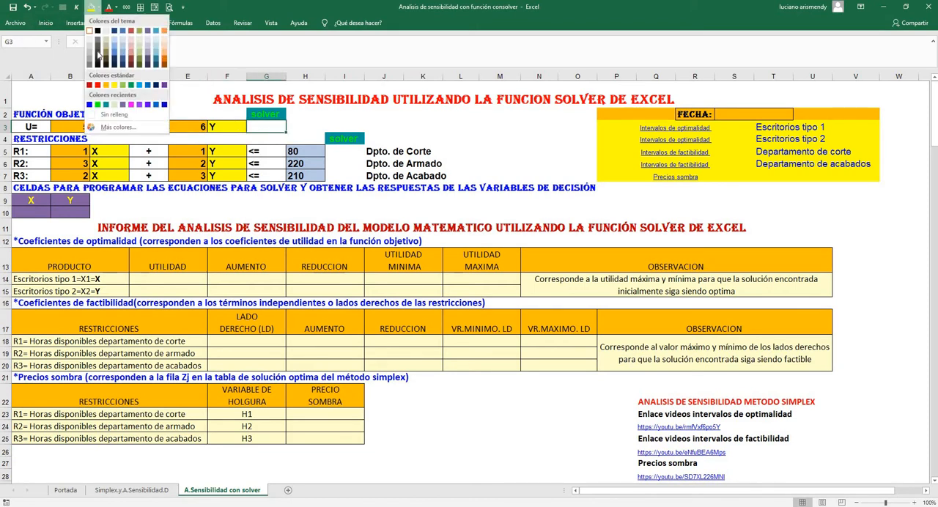
pyautogui.click(105, 105)
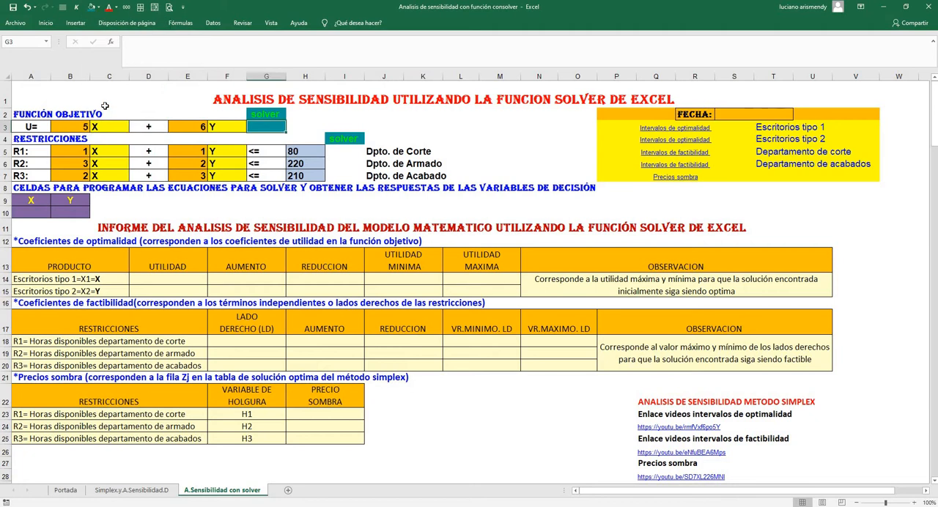
pyautogui.click(115, 7)
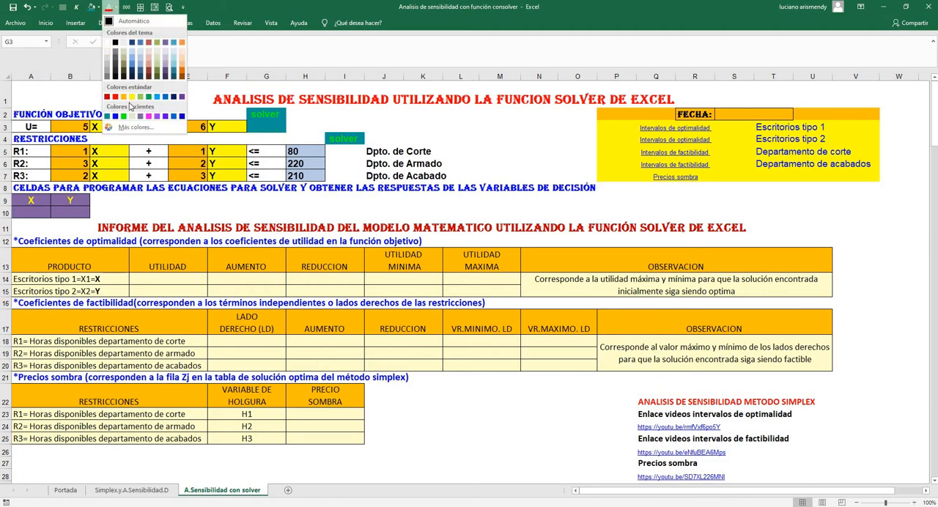
pyautogui.click(125, 115)
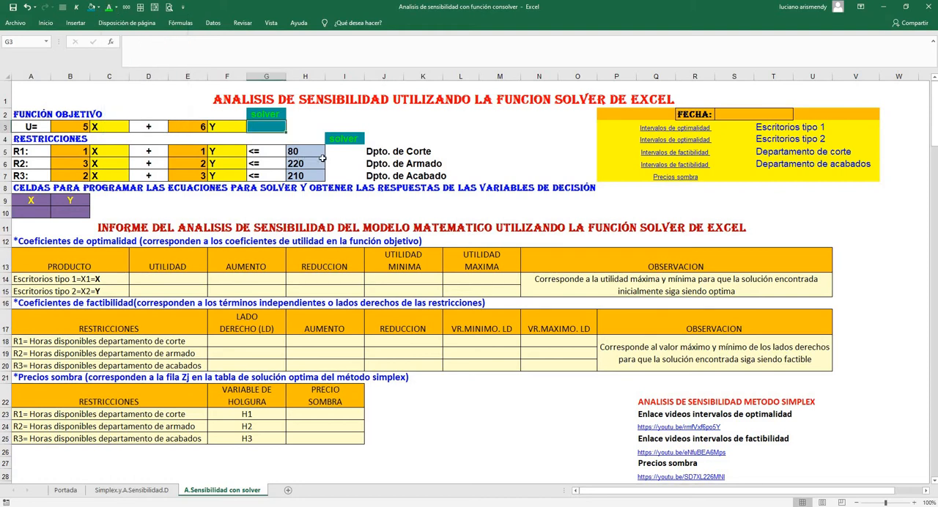
# Apply the same teal fill to the constraints' solver cells I5:I7
pyautogui.click(320, 162)
pyautogui.moveTo(342, 147); pyautogui.dragTo(344, 176)
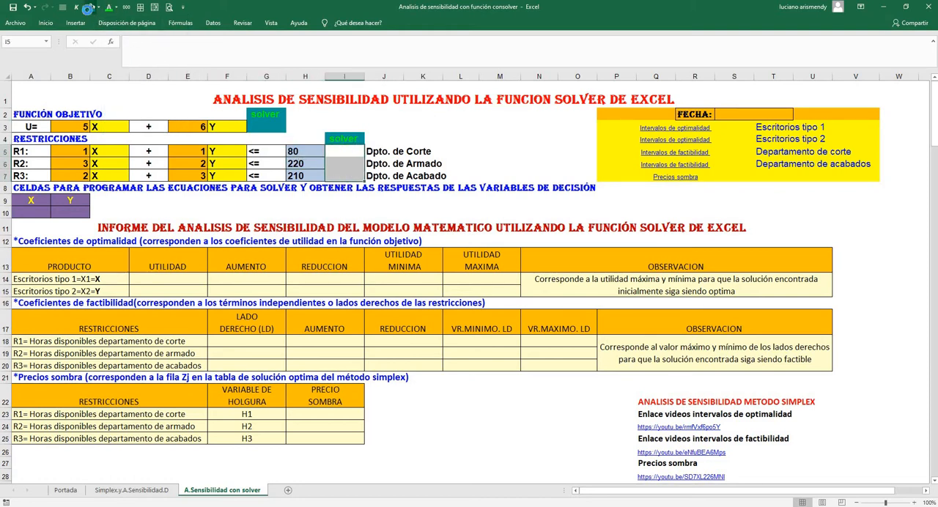
pyautogui.click(92, 8)
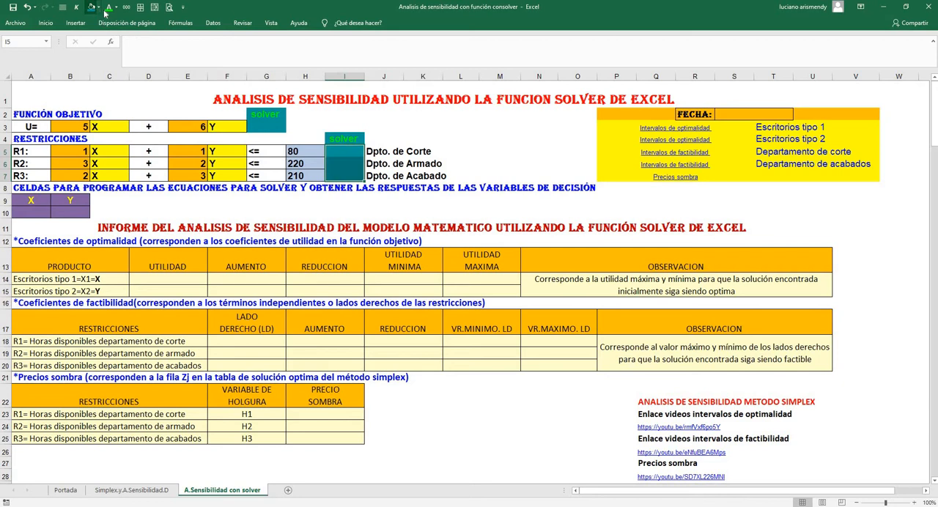
pyautogui.click(374, 125)
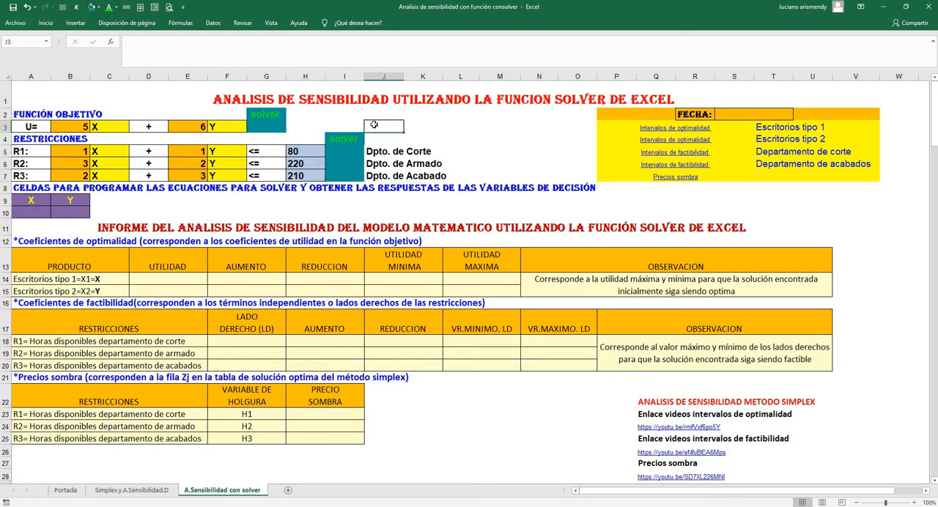
# Make sure the Solver add-in is enabled in the Excel options, and check that its parameters dialog opens before closing it
pyautogui.click(212, 22)
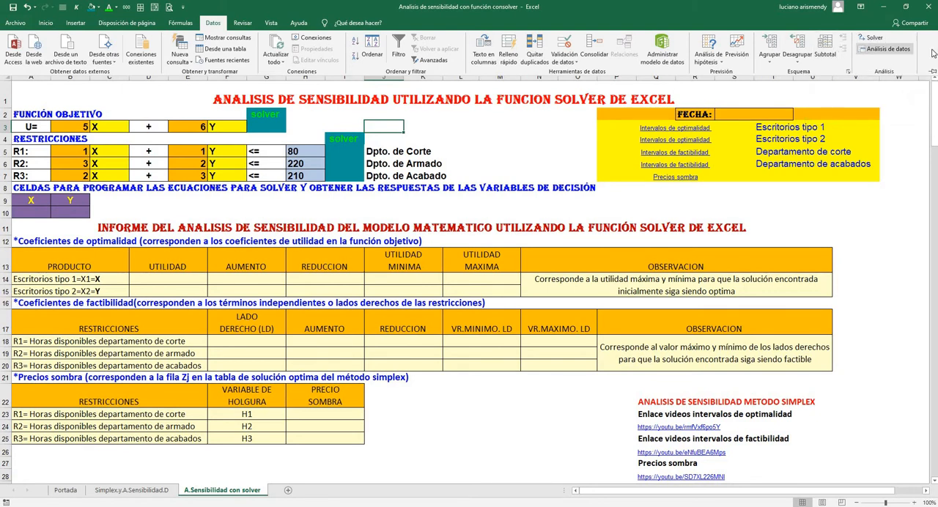
pyautogui.click(888, 48)
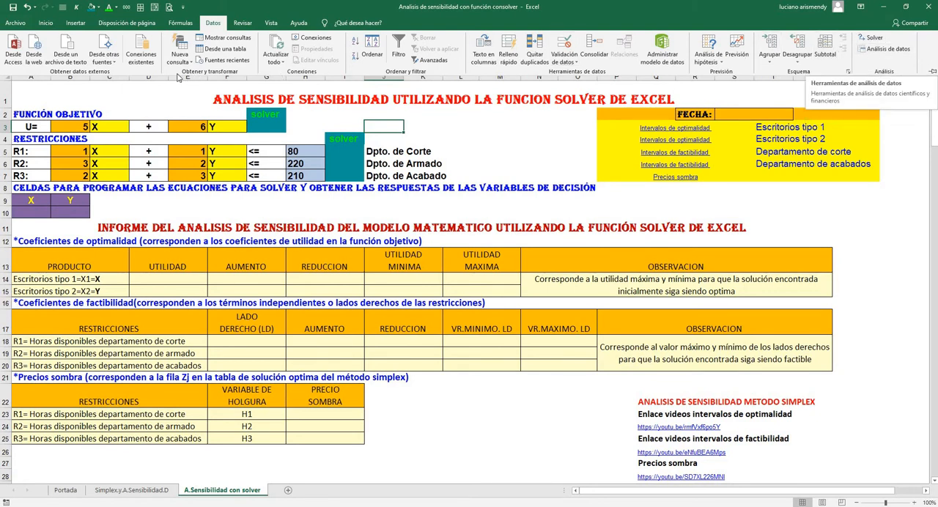
pyautogui.click(14, 22)
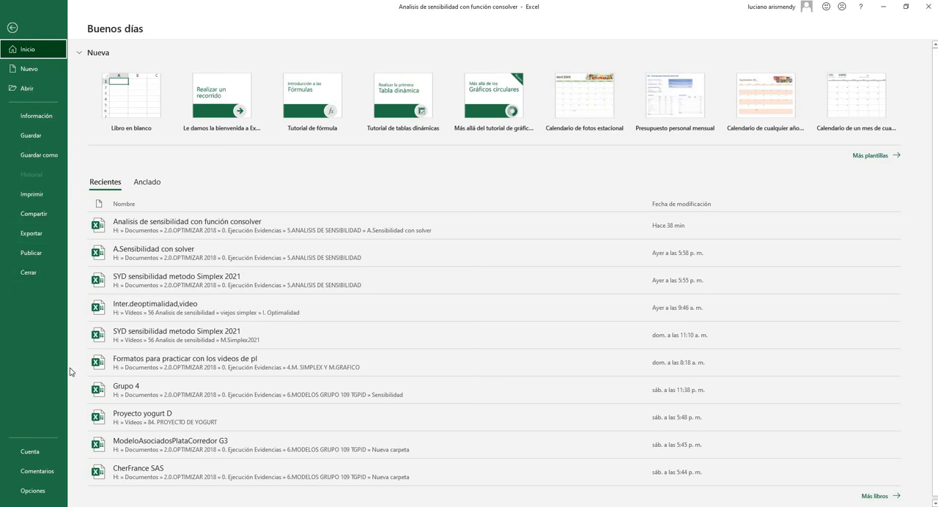
pyautogui.click(34, 491)
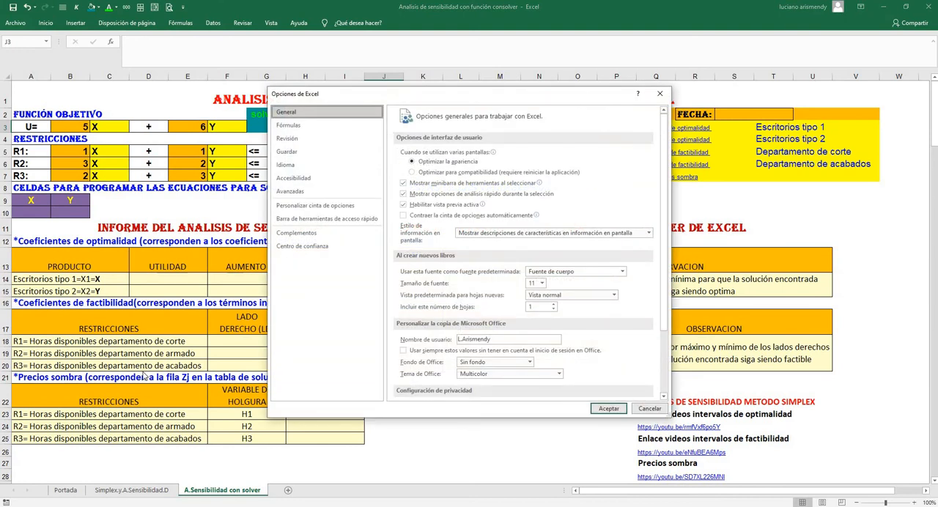
pyautogui.click(297, 234)
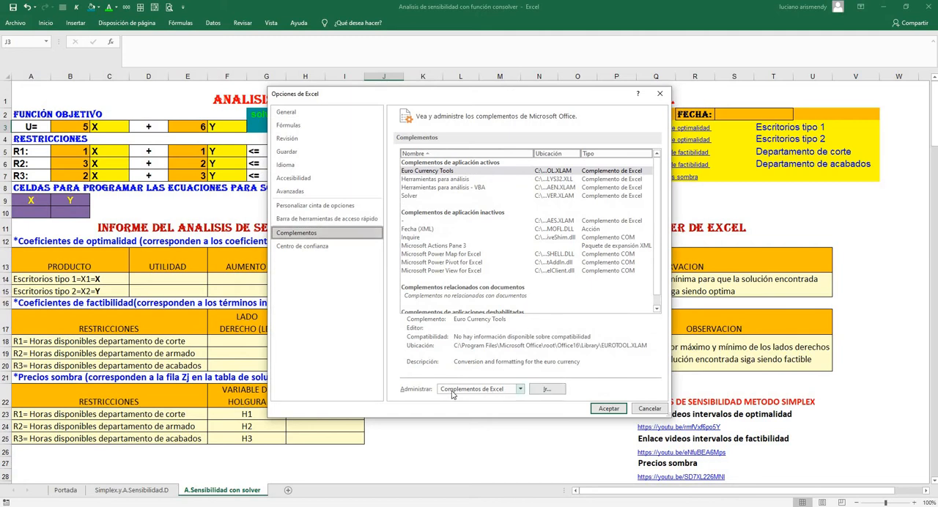
pyautogui.click(550, 390)
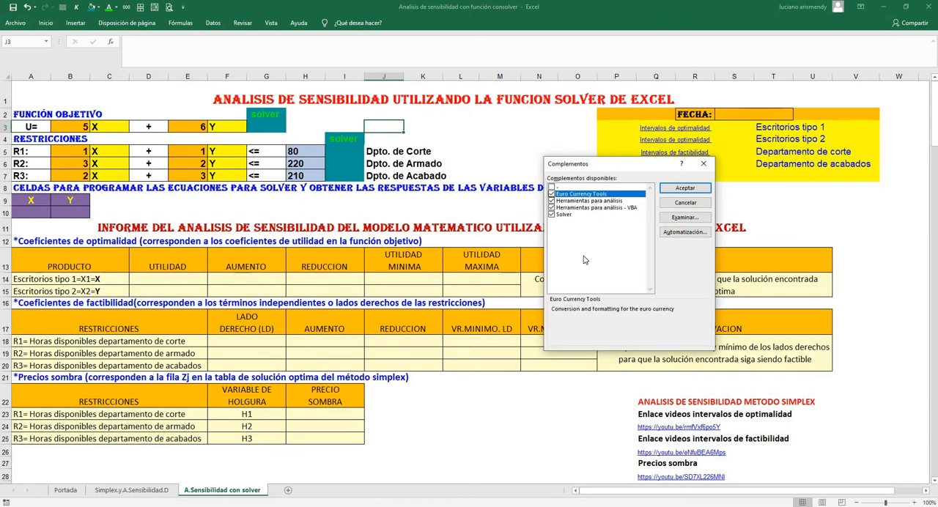
pyautogui.click(552, 215)
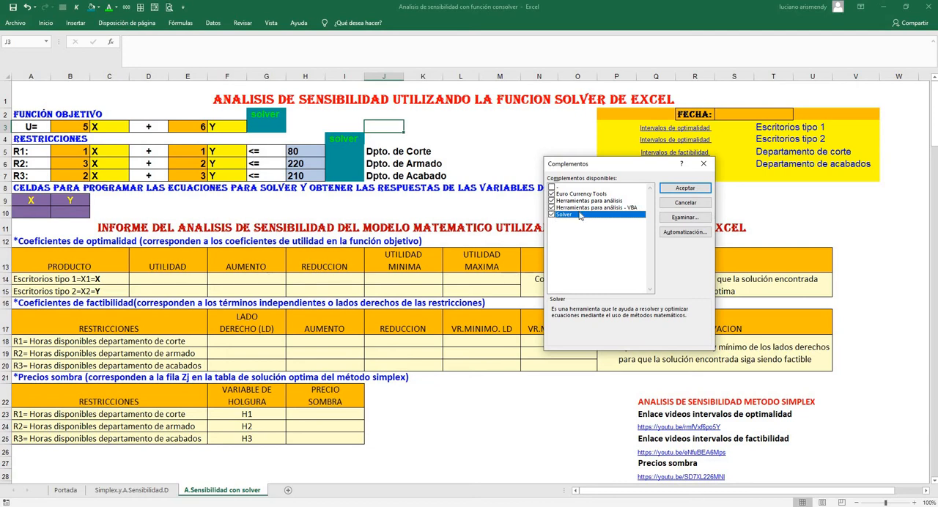
pyautogui.click(687, 188)
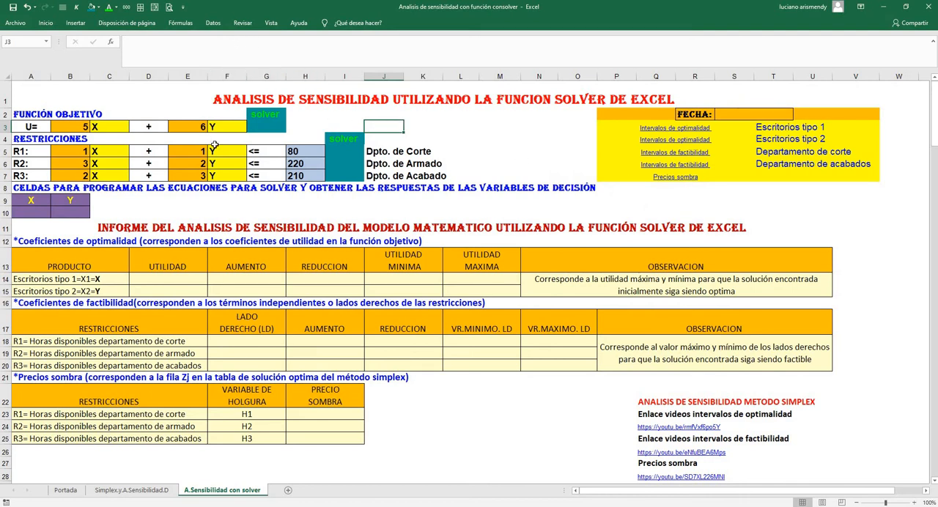
pyautogui.click(214, 23)
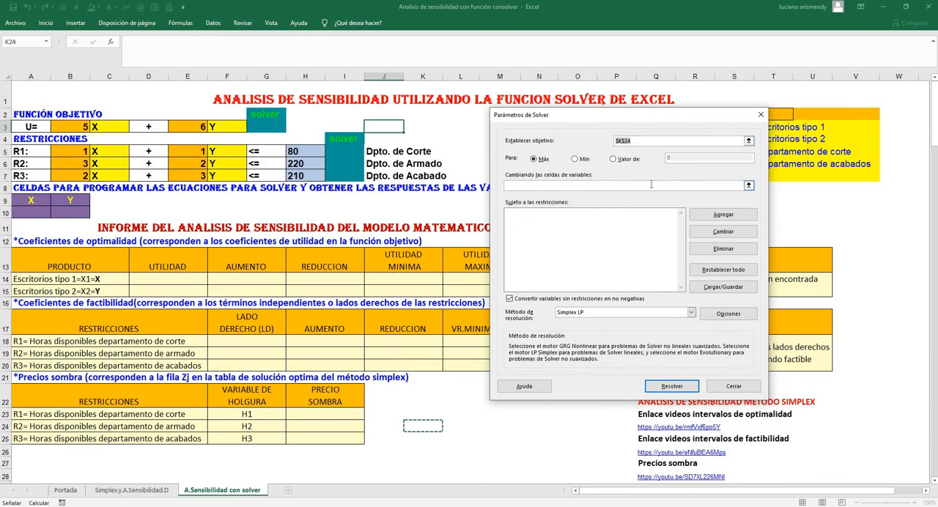
pyautogui.click(762, 116)
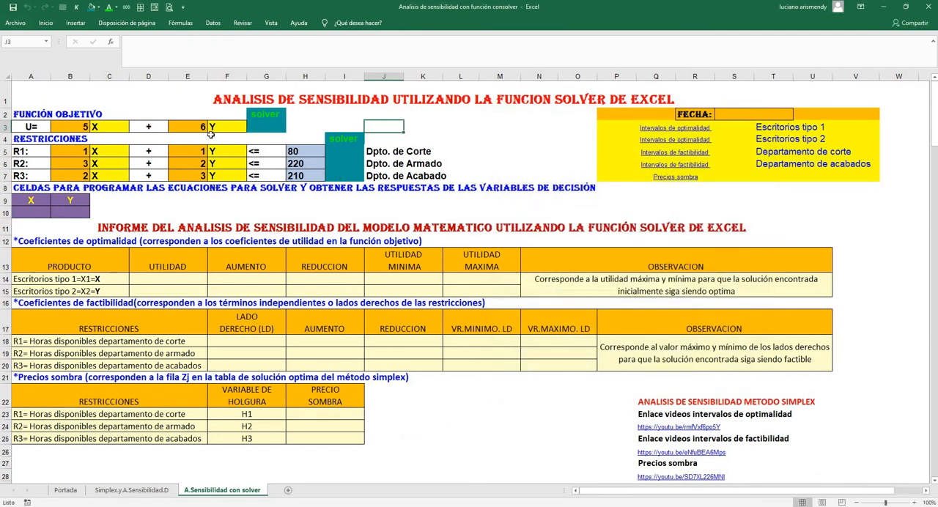
# Examine the objective function's solver cell G3 and the decision variable cells A10 and B10
pyautogui.click(256, 126)
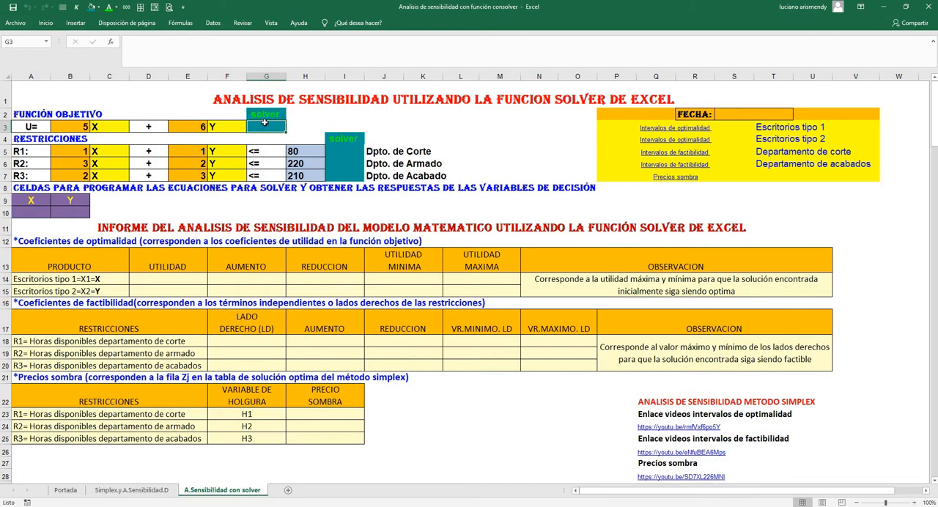
pyautogui.click(29, 212)
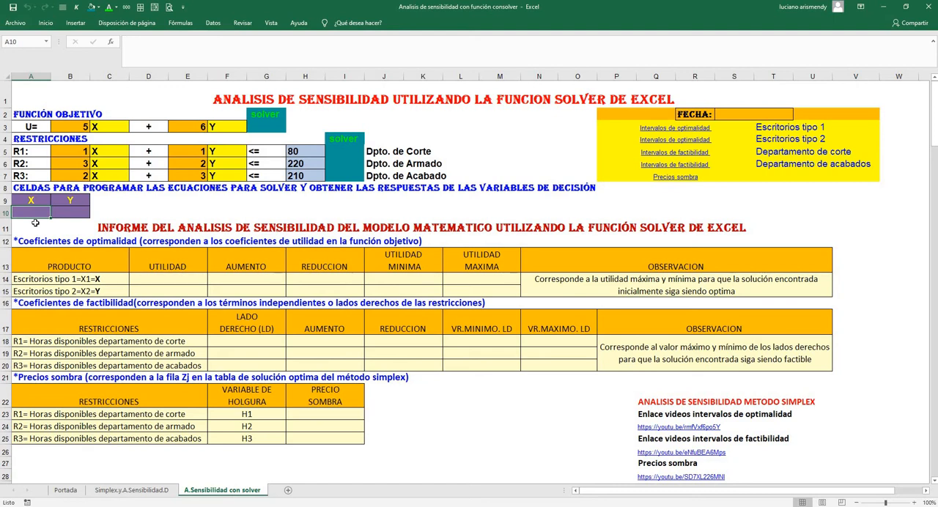
pyautogui.click(73, 212)
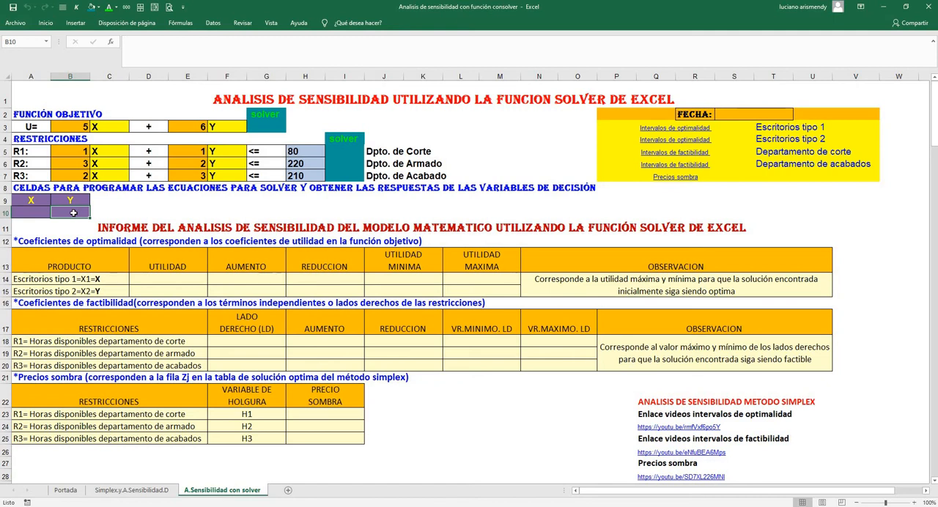
# Review the definitions of decision variables X and Y on the Simplex.y.A.Sensibilidad.D sheet, and return to A.Sensibilidad con solver
pyautogui.click(139, 494)
pyautogui.scroll(14, 187, 375)
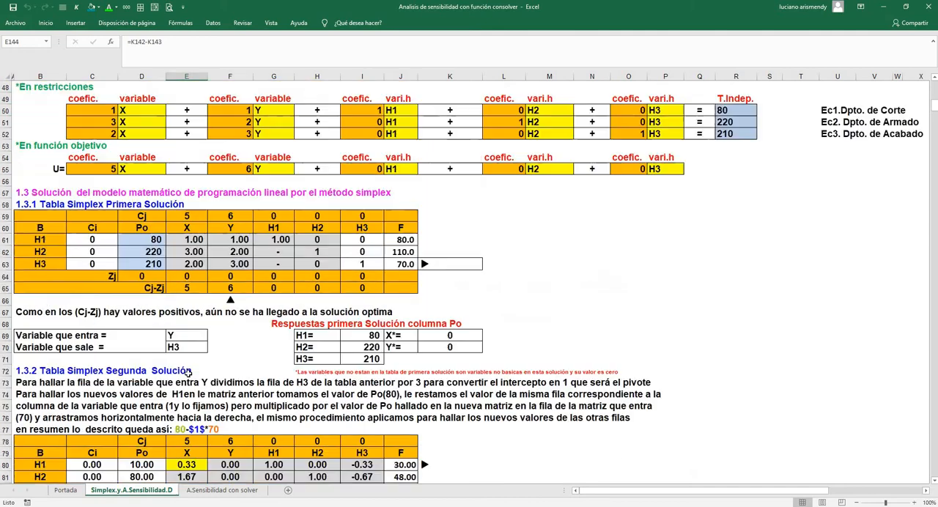
pyautogui.scroll(11, 187, 374)
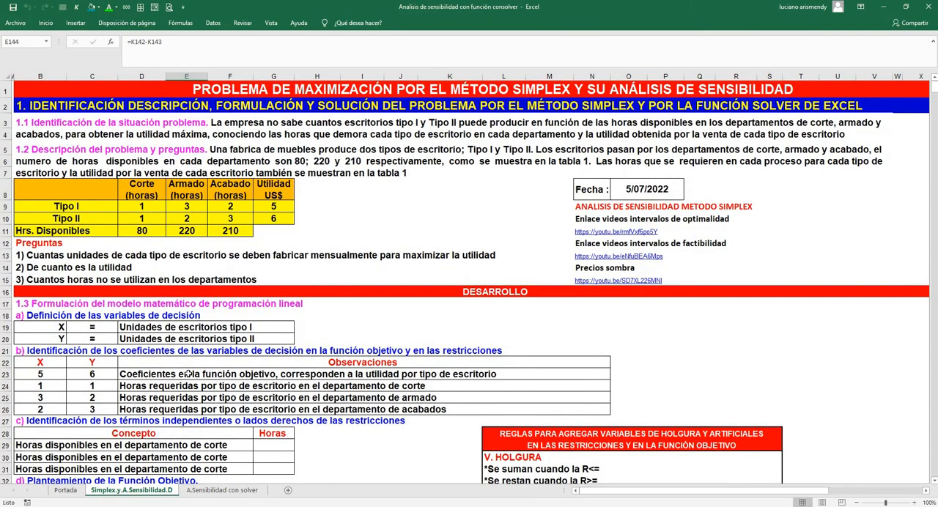
pyautogui.click(54, 328)
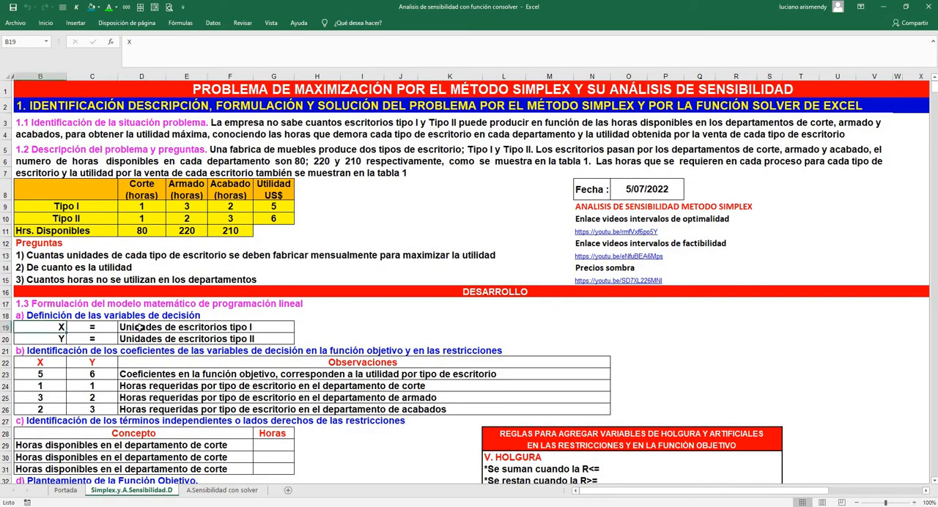
pyautogui.click(134, 328)
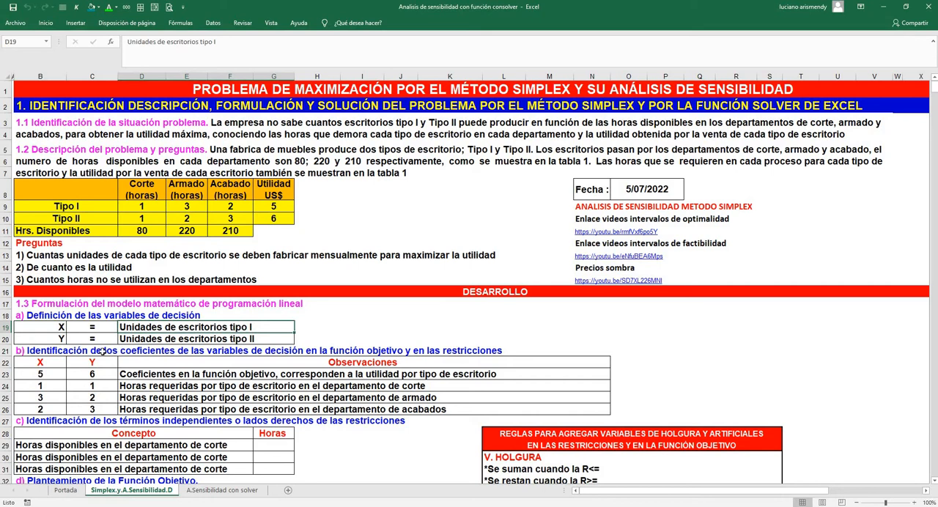
pyautogui.click(53, 341)
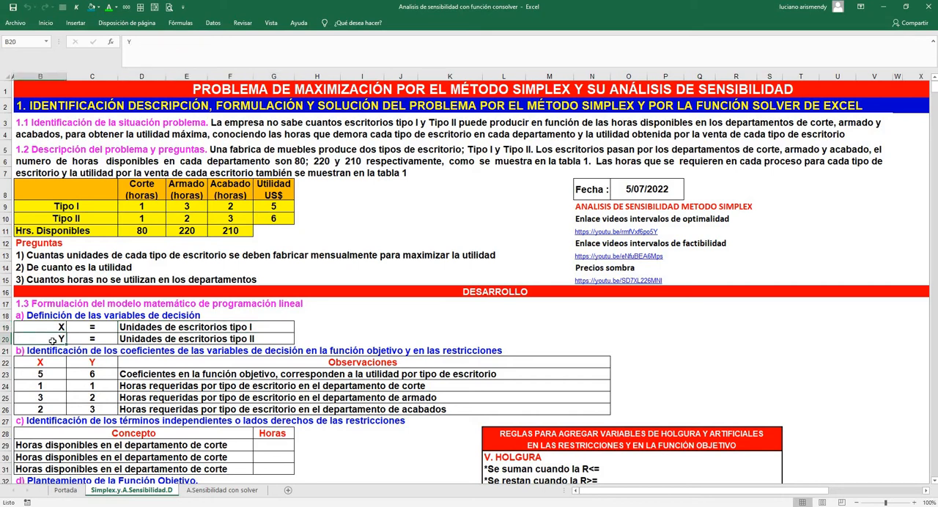
pyautogui.click(148, 340)
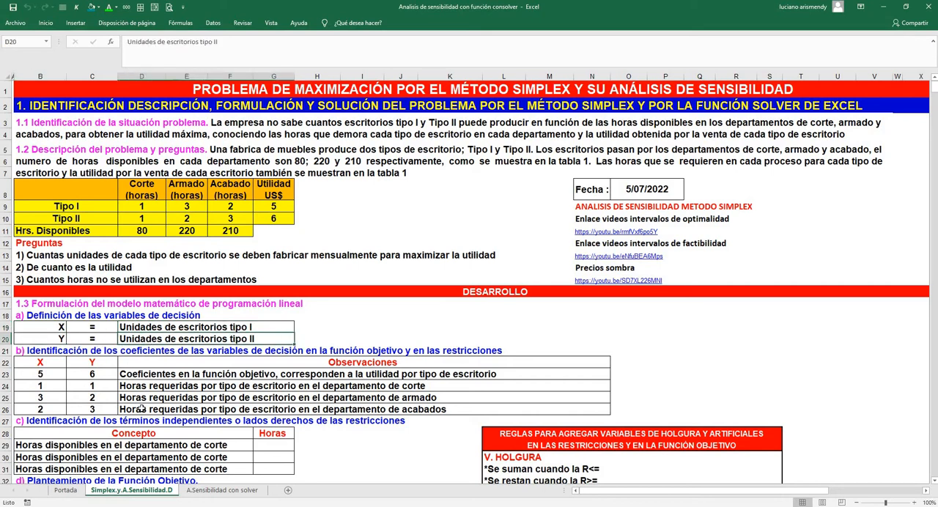
pyautogui.click(200, 489)
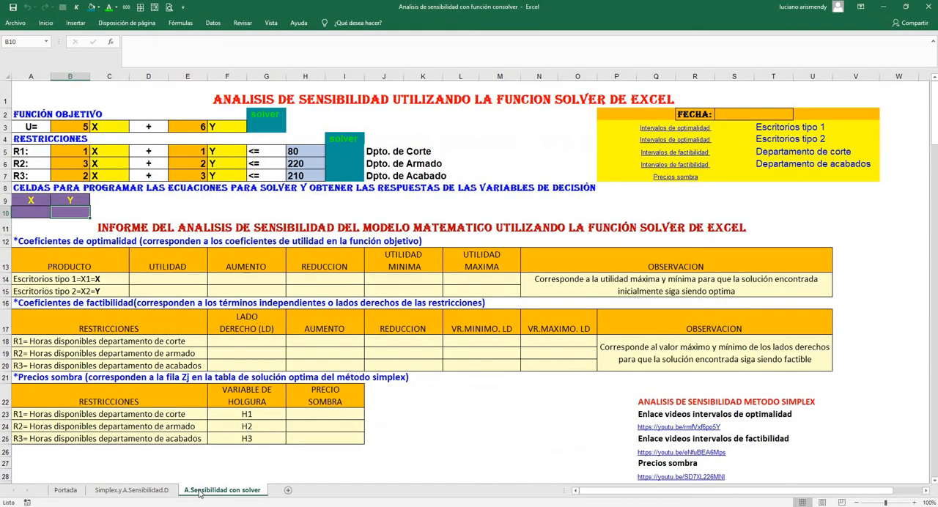
# Enter the objective function formula =B3*A10+E3*B10 in solver cell G3
pyautogui.click(210, 361)
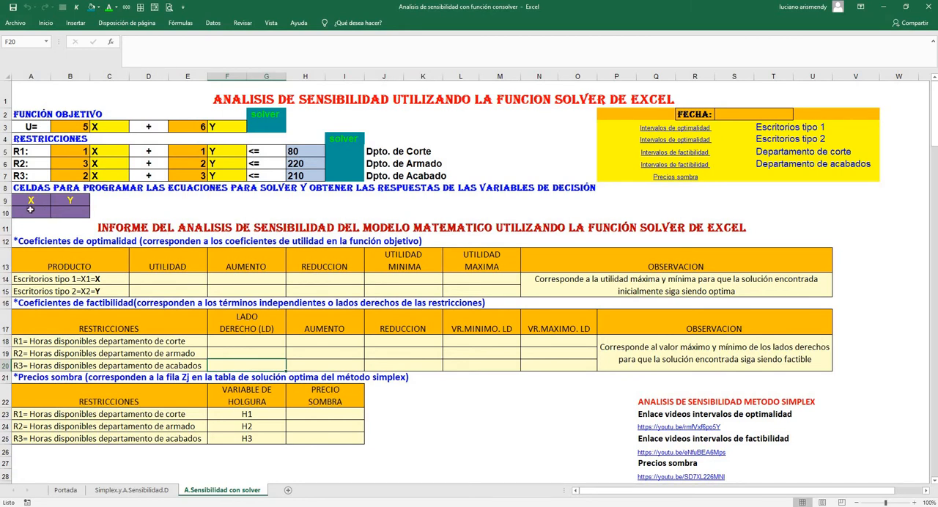
pyautogui.click(254, 123)
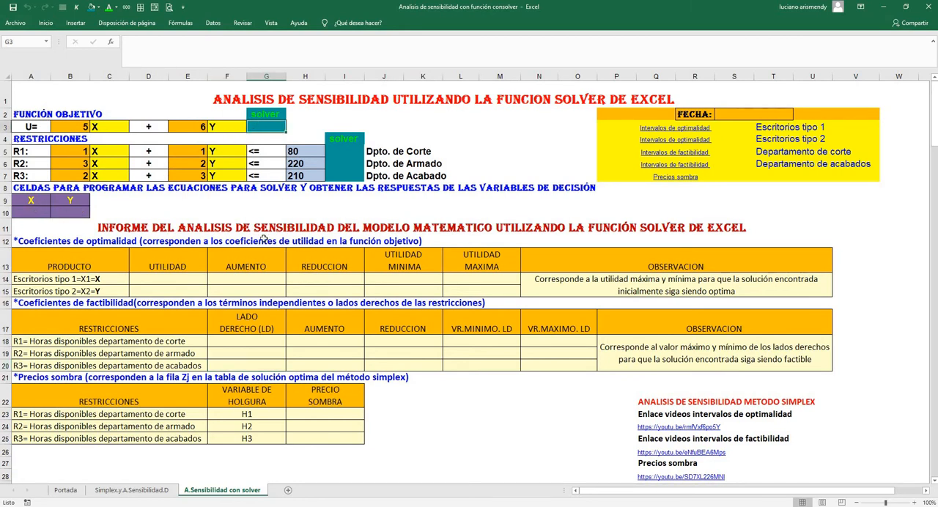
pyautogui.write('=')
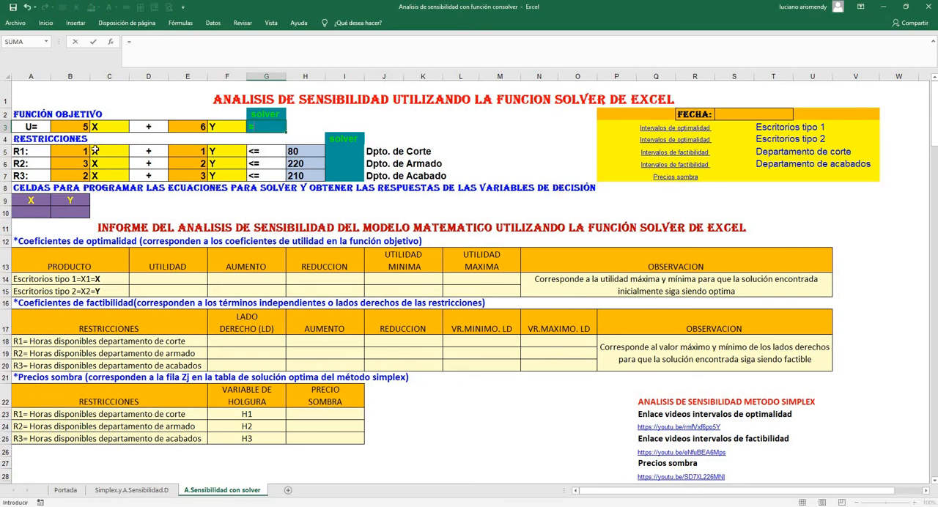
pyautogui.click(78, 126)
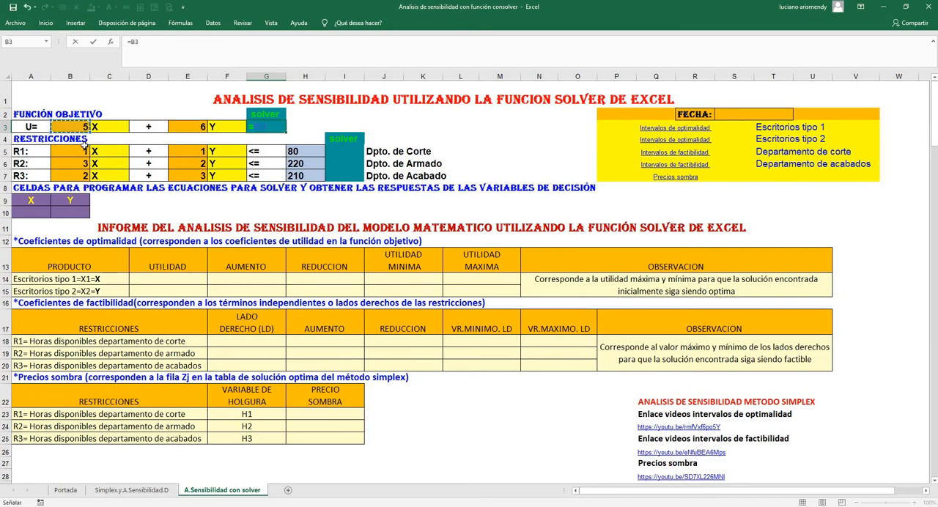
pyautogui.write('*')
pyautogui.click(30, 212)
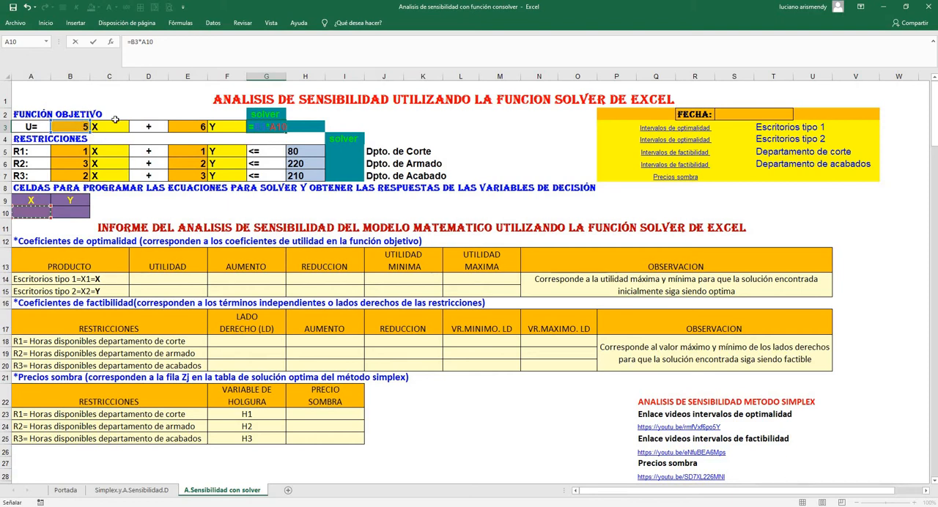
pyautogui.write('+')
pyautogui.click(192, 125)
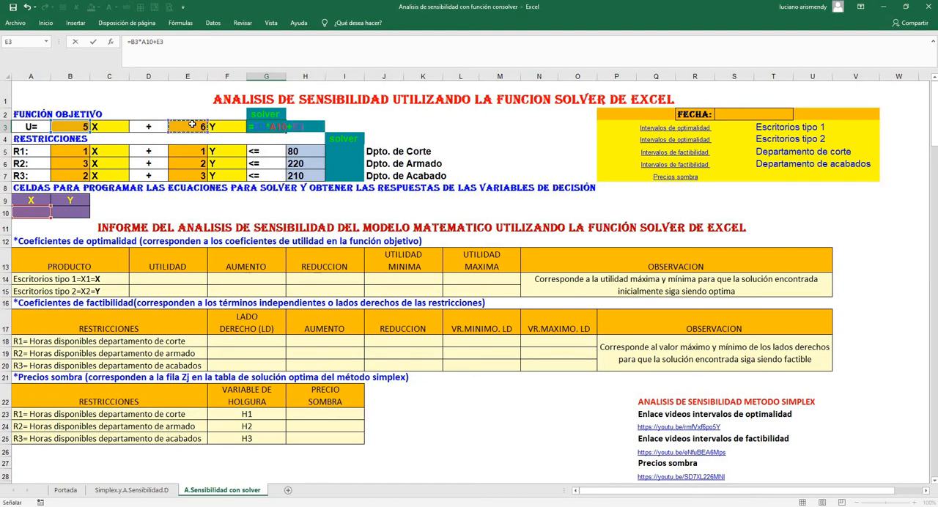
pyautogui.write('*')
pyautogui.click(74, 211)
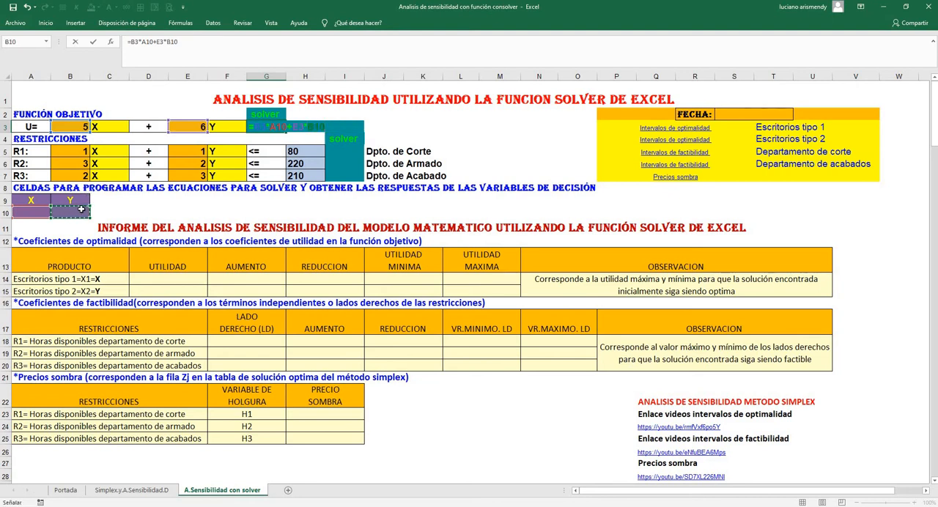
pyautogui.press('Return')
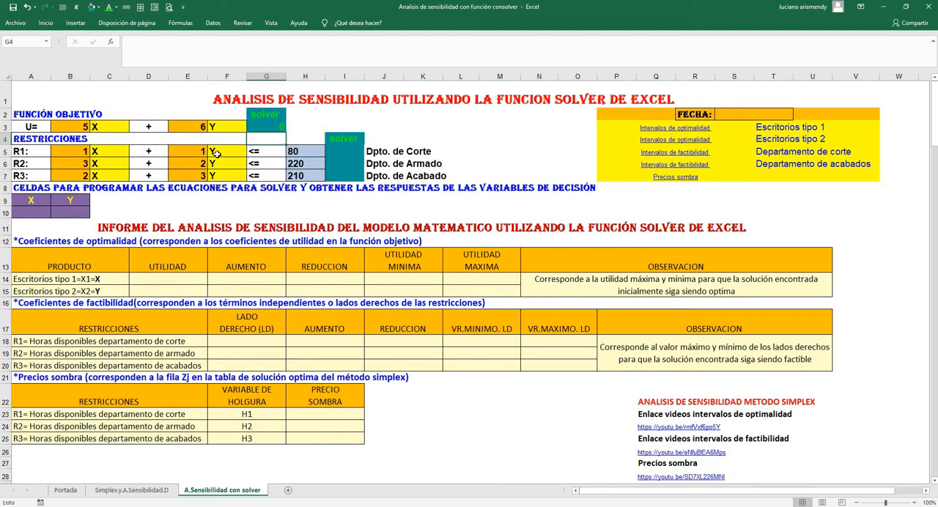
# Centre the objective function result horizontally in cell G3
pyautogui.click(261, 126)
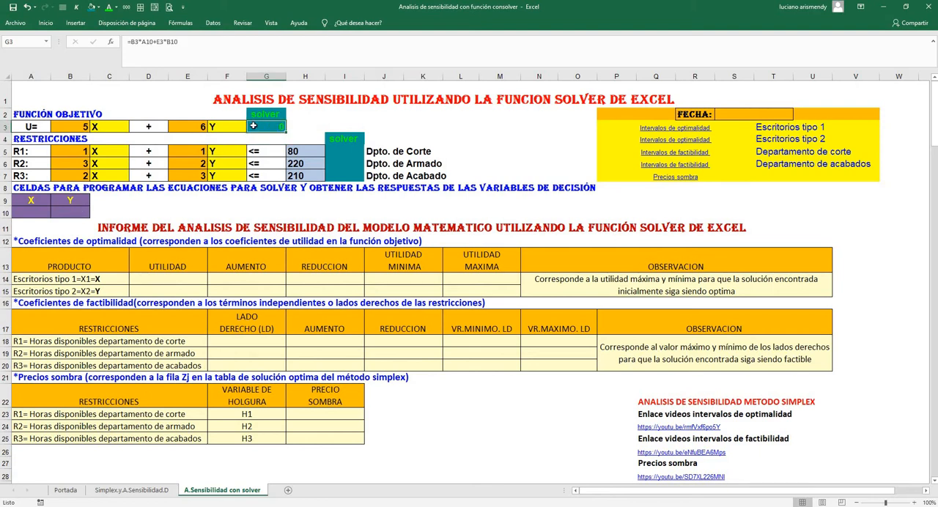
pyautogui.click(46, 23)
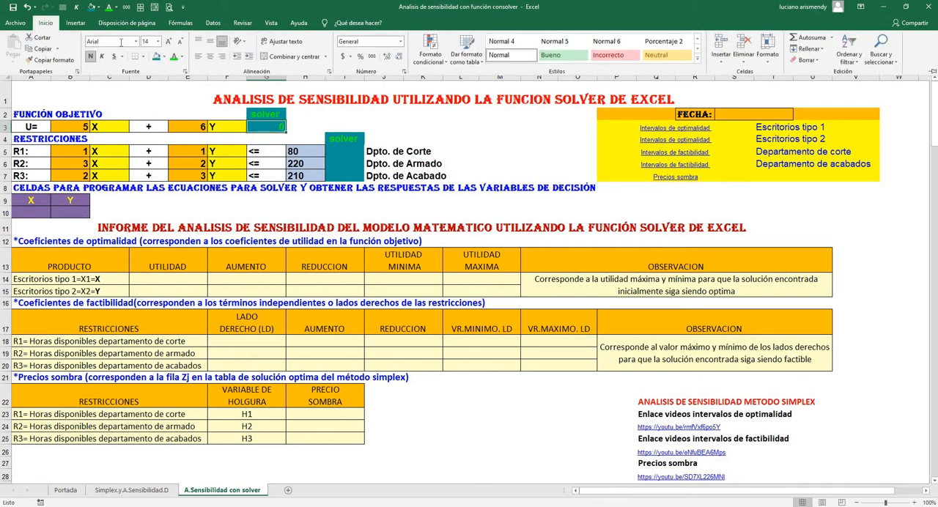
pyautogui.click(211, 56)
pyautogui.click(412, 405)
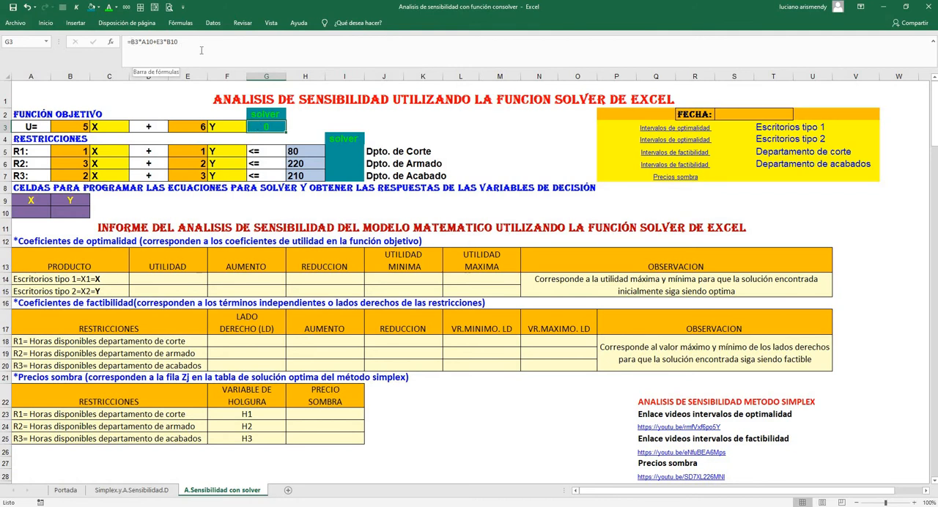
# Enter the R1 cutting department constraint formula =B5*A10+E5*B10 in solver cell I5
pyautogui.click(340, 148)
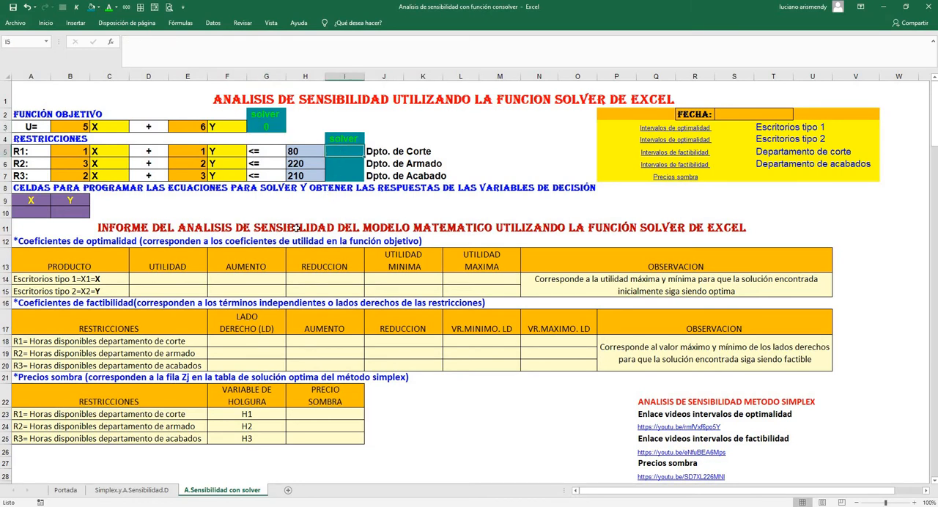
pyautogui.write('=')
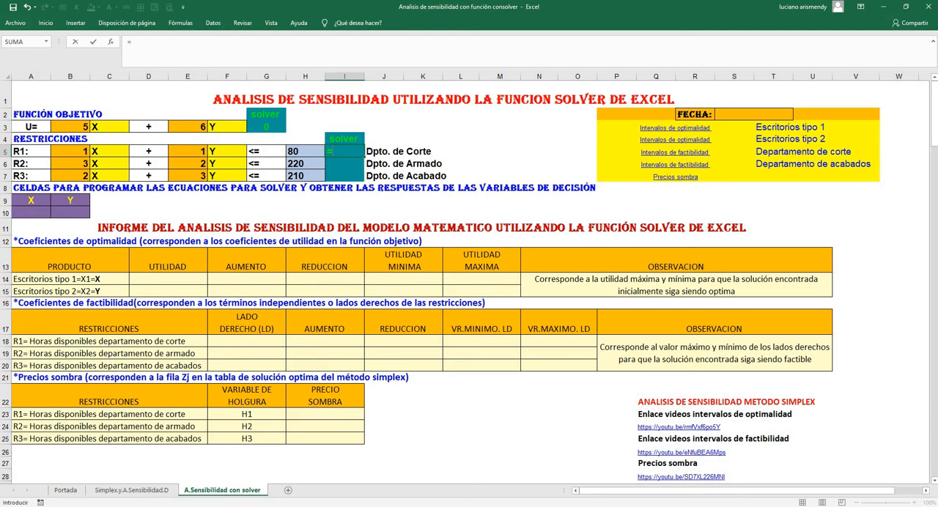
pyautogui.click(68, 149)
pyautogui.write('*')
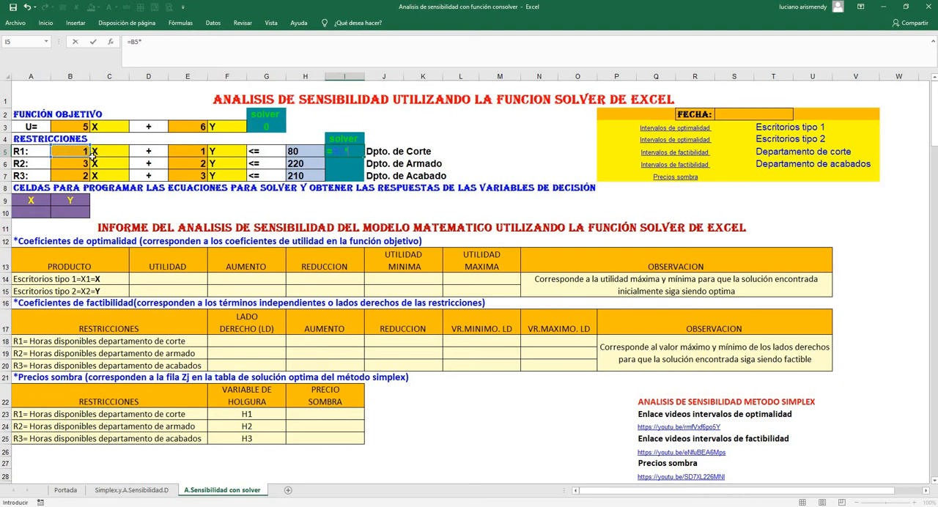
pyautogui.click(34, 210)
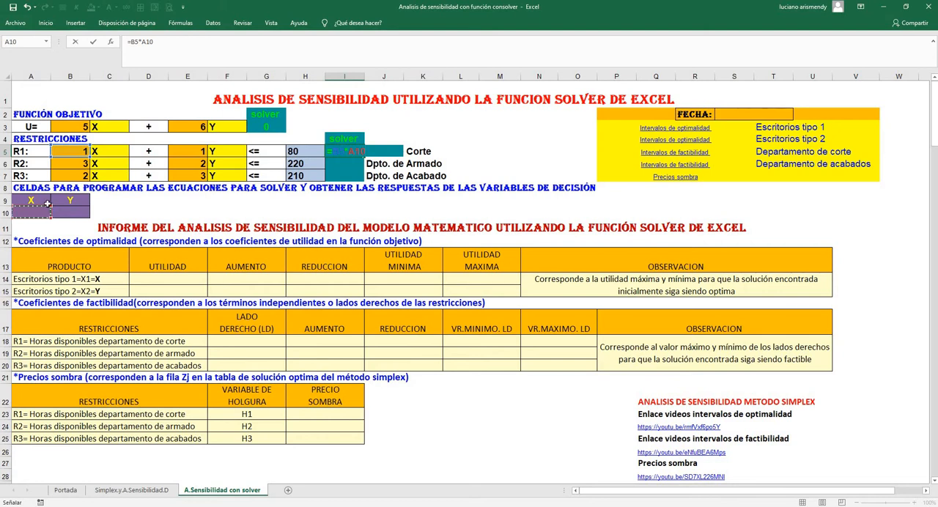
pyautogui.write('+')
pyautogui.click(178, 151)
pyautogui.write('*')
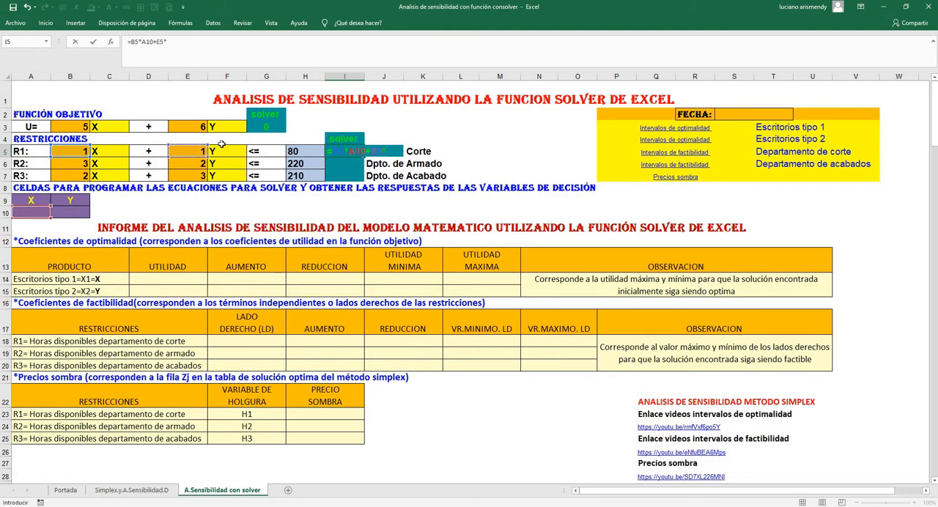
pyautogui.click(79, 211)
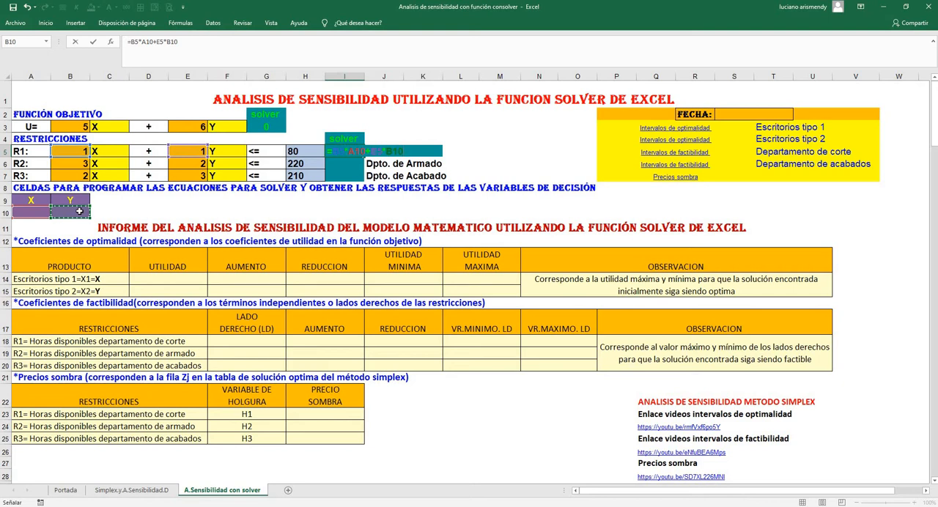
pyautogui.press('Return')
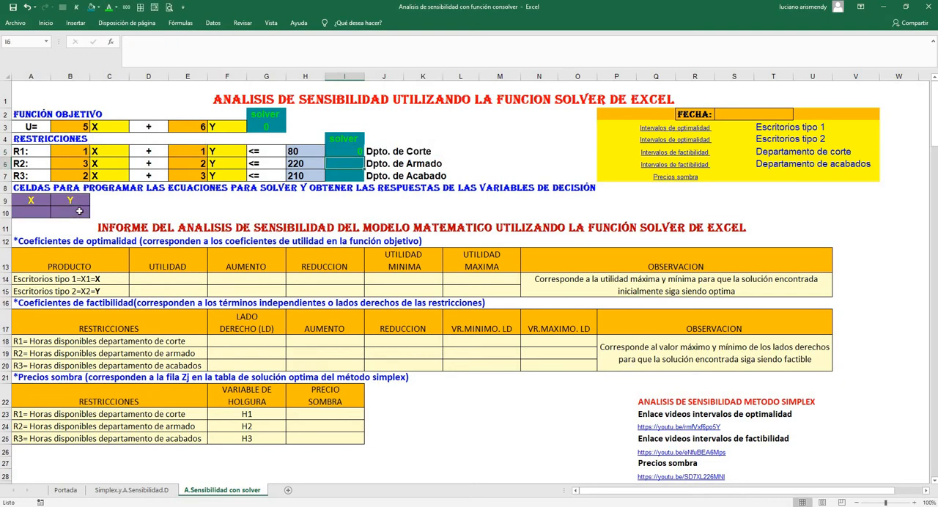
# Centre the constraint solver cells I5 to I7 horizontally
pyautogui.click(350, 151)
pyautogui.moveTo(350, 161); pyautogui.dragTo(350, 176)
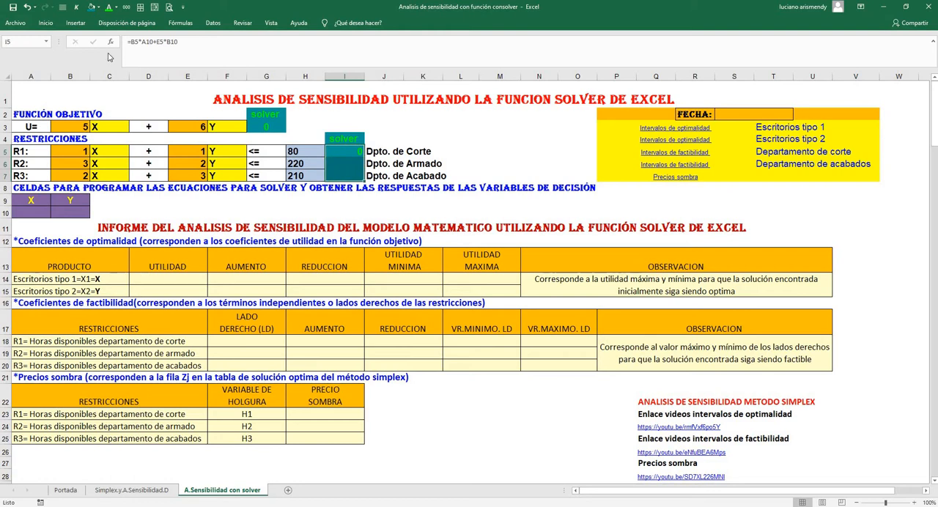
pyautogui.click(43, 25)
pyautogui.click(210, 57)
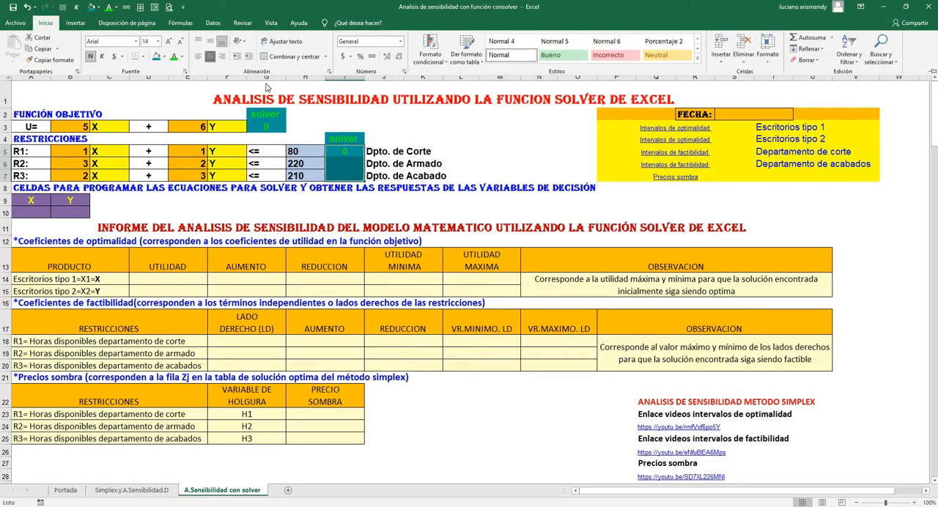
pyautogui.click(432, 135)
# Examine the R1 constraint's department label, limit in H5, formula in I5 and decision variable cells A10 and B10
pyautogui.click(400, 151)
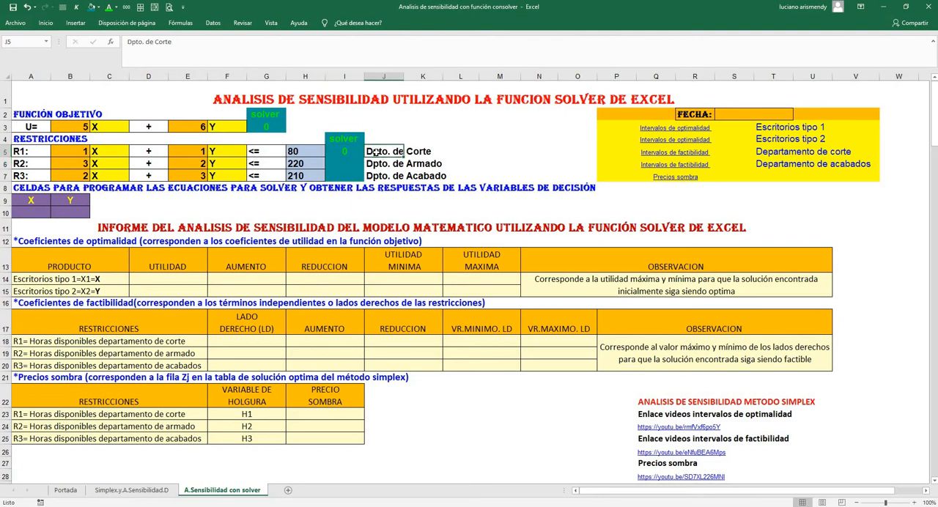
pyautogui.click(307, 153)
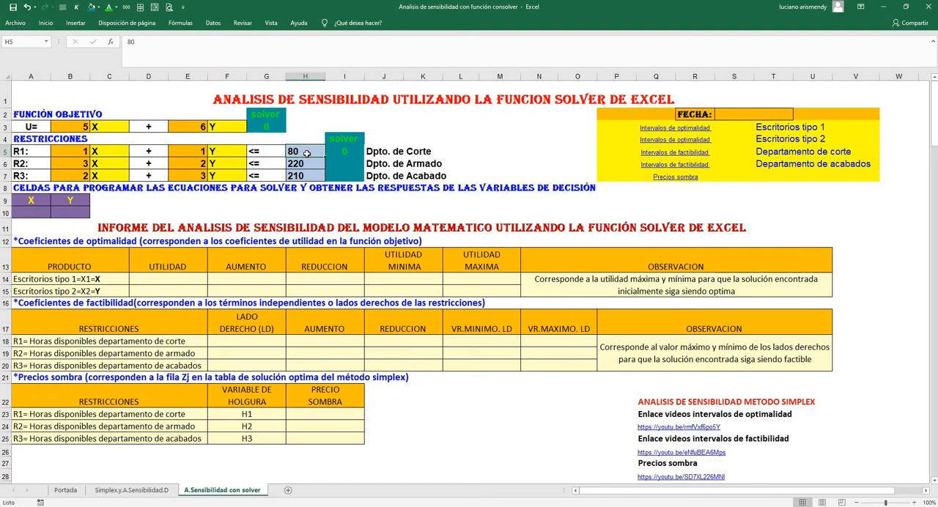
pyautogui.click(339, 151)
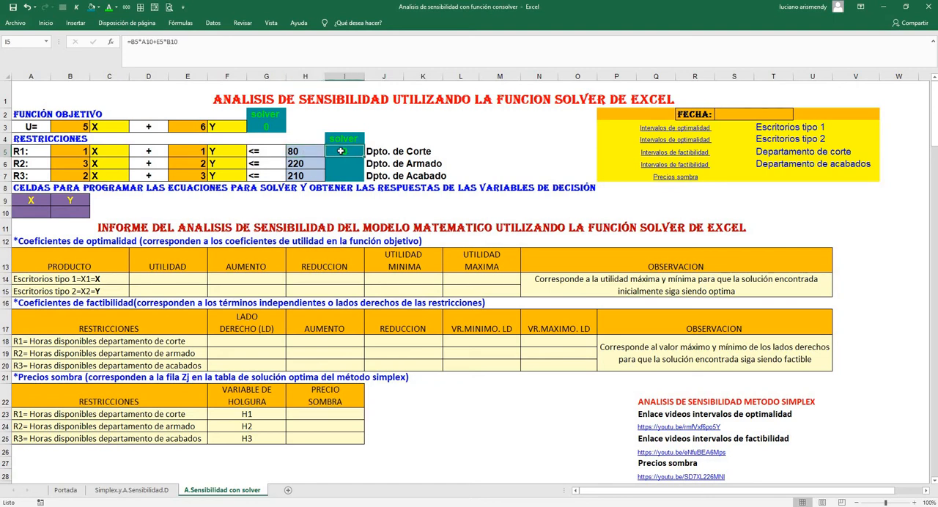
pyautogui.click(23, 210)
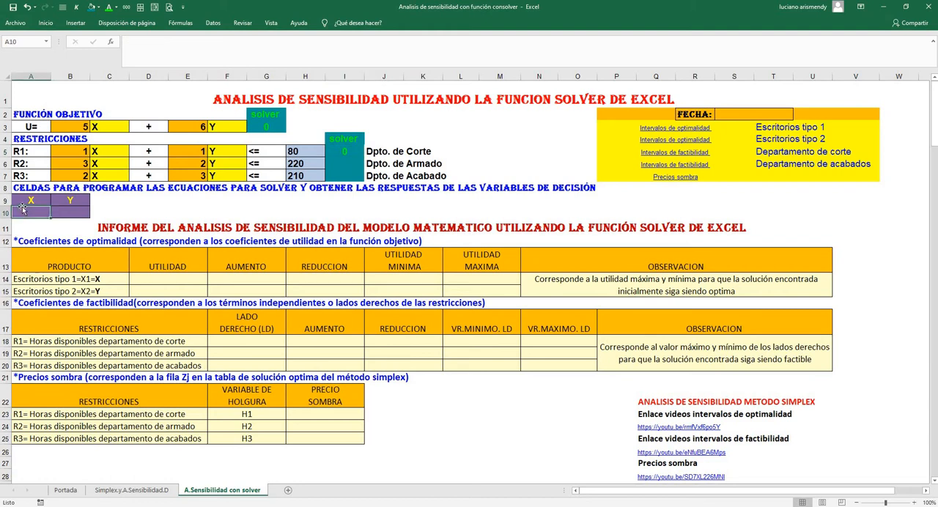
pyautogui.click(67, 211)
pyautogui.click(344, 151)
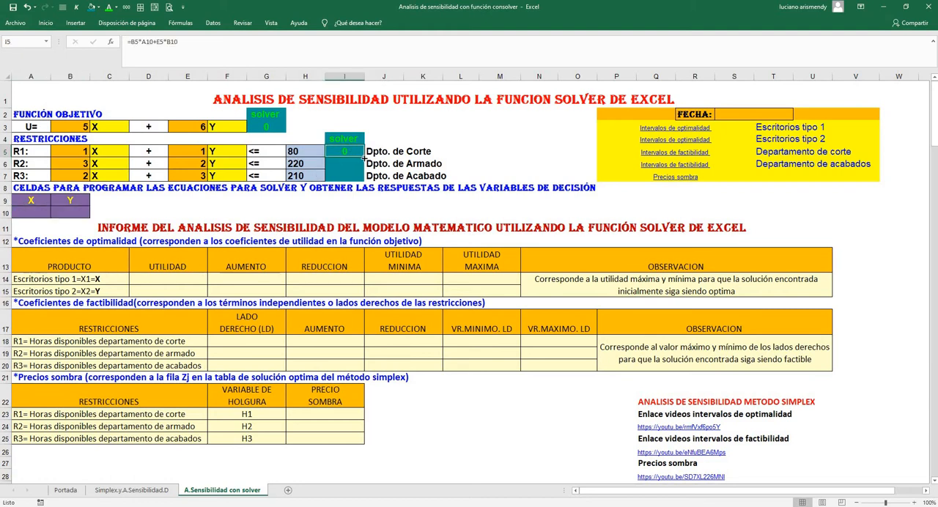
# Enter the R2 assembly department constraint formula =B6*$A$10+E6*$B$10 in solver cell I6, with absolute references to the decision variables
pyautogui.click(337, 165)
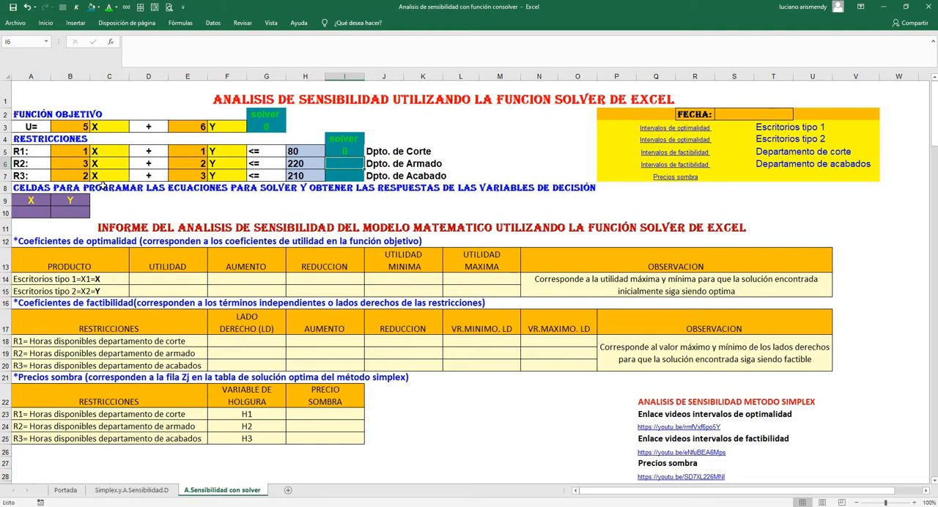
pyautogui.write('=')
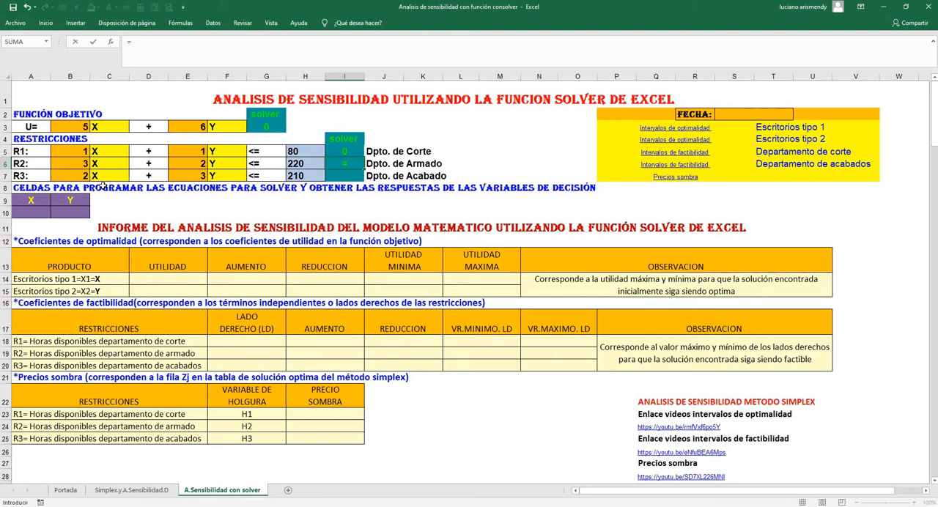
pyautogui.click(62, 164)
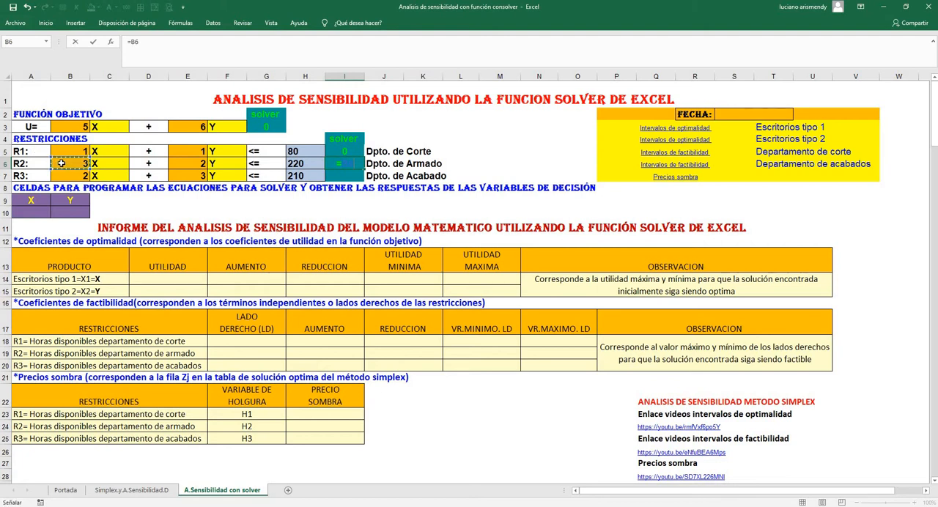
pyautogui.write('*')
pyautogui.click(33, 210)
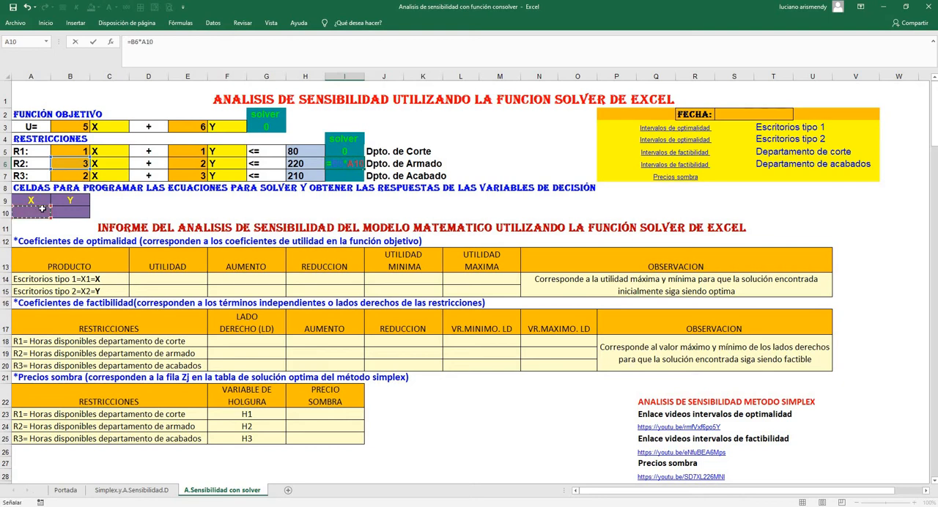
pyautogui.press('F4')
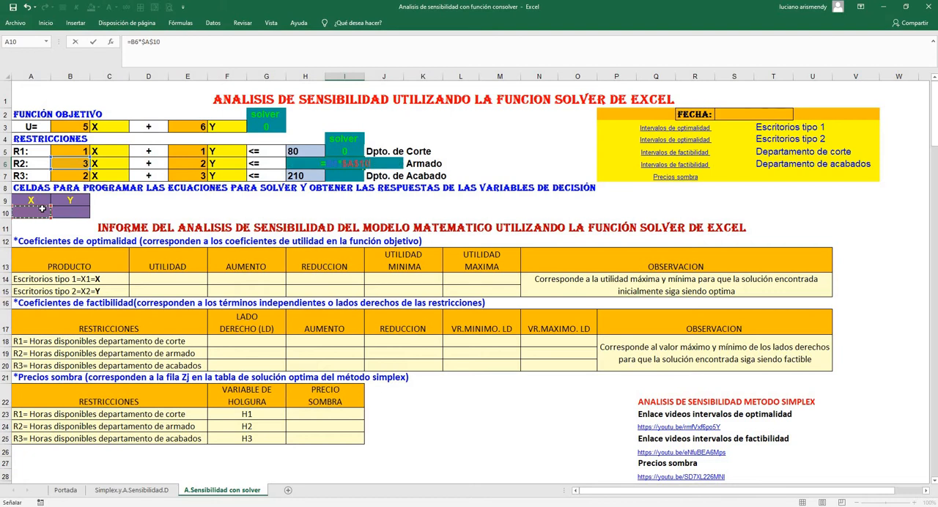
pyautogui.write('+')
pyautogui.click(192, 164)
pyautogui.write('*')
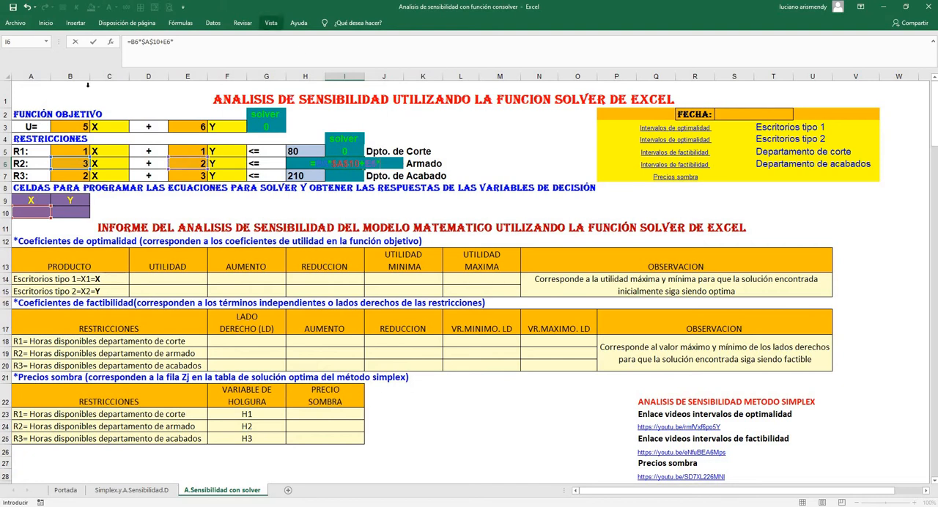
pyautogui.click(70, 212)
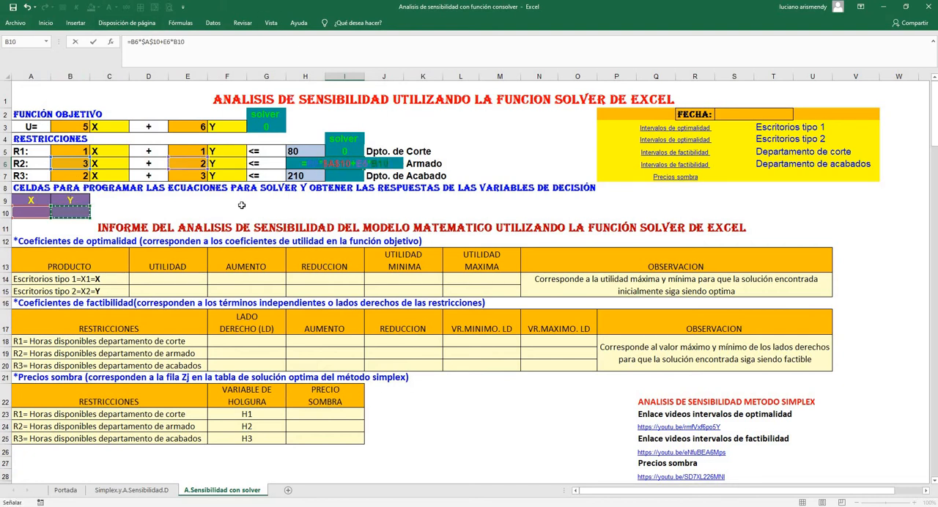
pyautogui.press('F4')
pyautogui.press('Return')
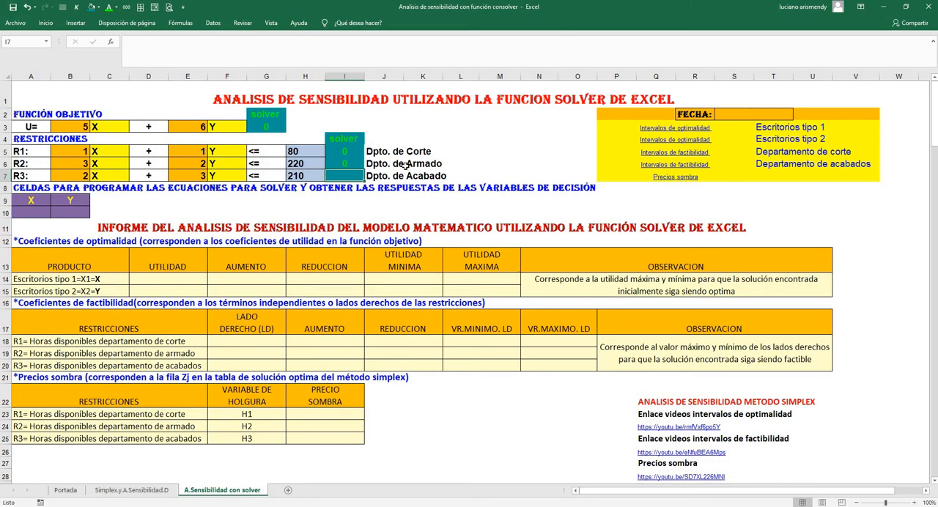
# Fill the R2 constraint formula from I6 down into I7 for the R3 finishing department
pyautogui.click(360, 168)
pyautogui.moveTo(363, 169); pyautogui.dragTo(362, 180)
pyautogui.click(370, 202)
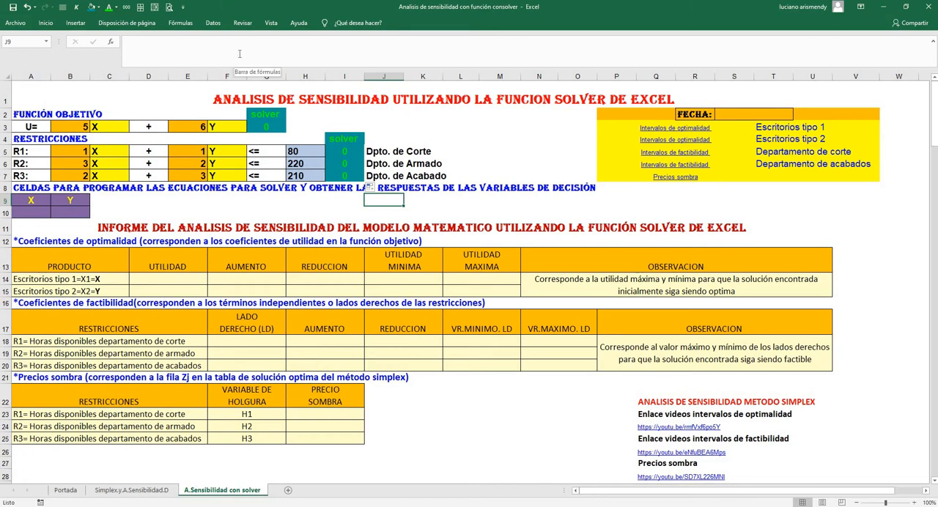
# Open Solver and replace its objective cell reference with $G$3
pyautogui.click(212, 22)
pyautogui.click(874, 38)
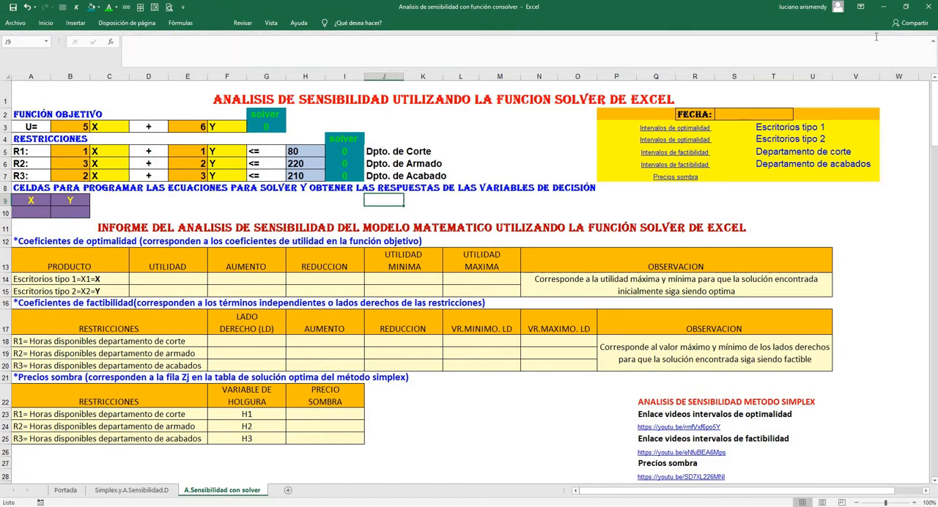
pyautogui.click(643, 141)
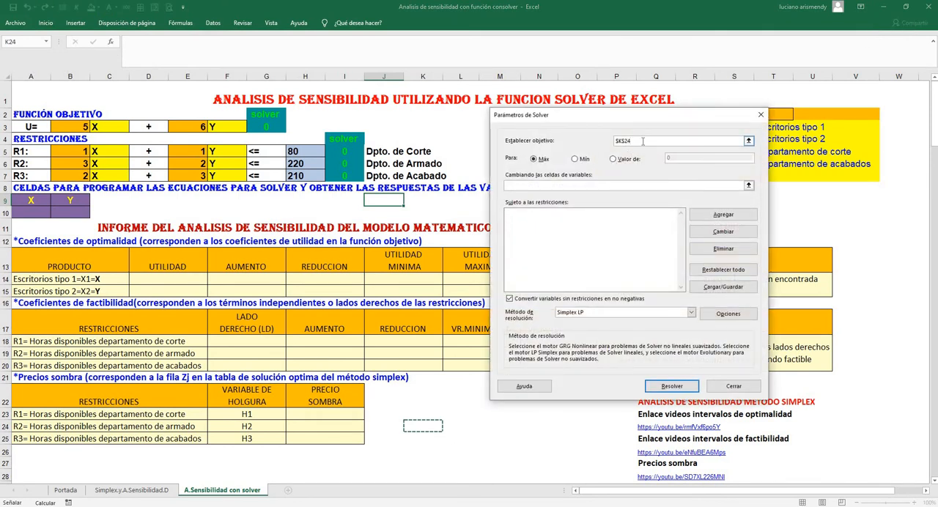
pyautogui.press('BackSpace')
pyautogui.press('BackSpace')
pyautogui.press('BackSpace')
pyautogui.press('BackSpace')
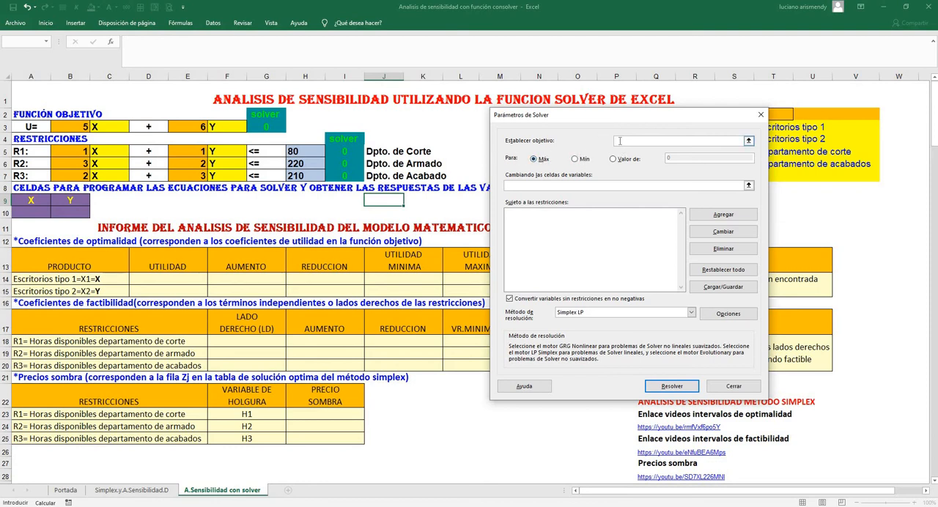
pyautogui.click(272, 126)
pyautogui.press('BackSpace')
pyautogui.click(748, 140)
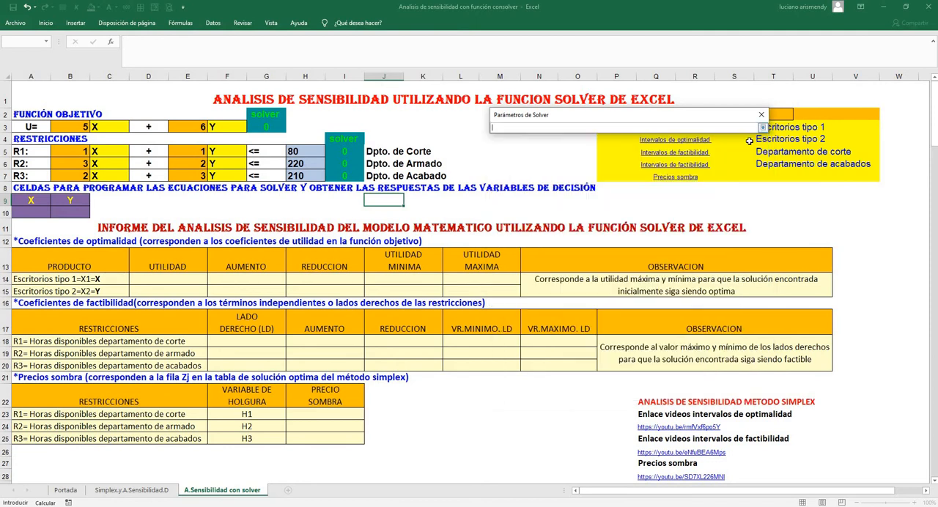
pyautogui.click(261, 128)
pyautogui.click(763, 129)
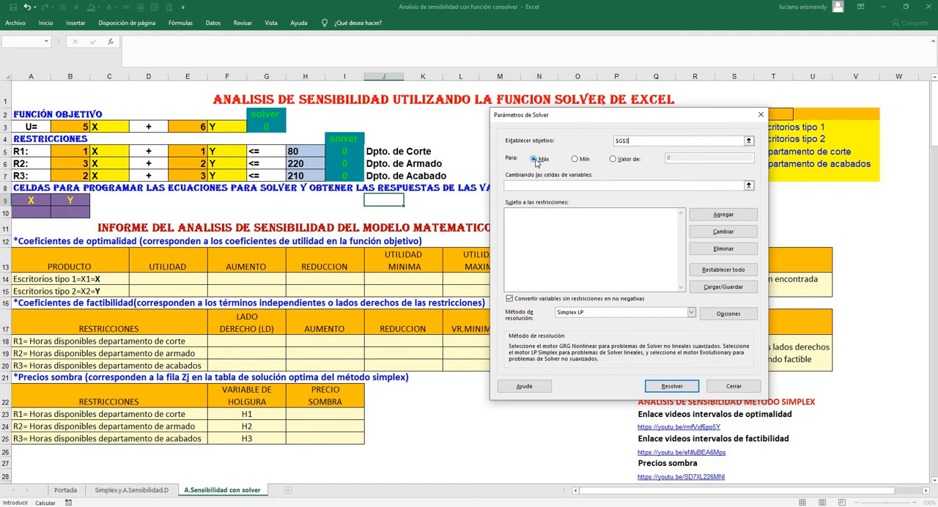
# Set Solver's variable cells to the range $A$10:$B$10
pyautogui.click(748, 186)
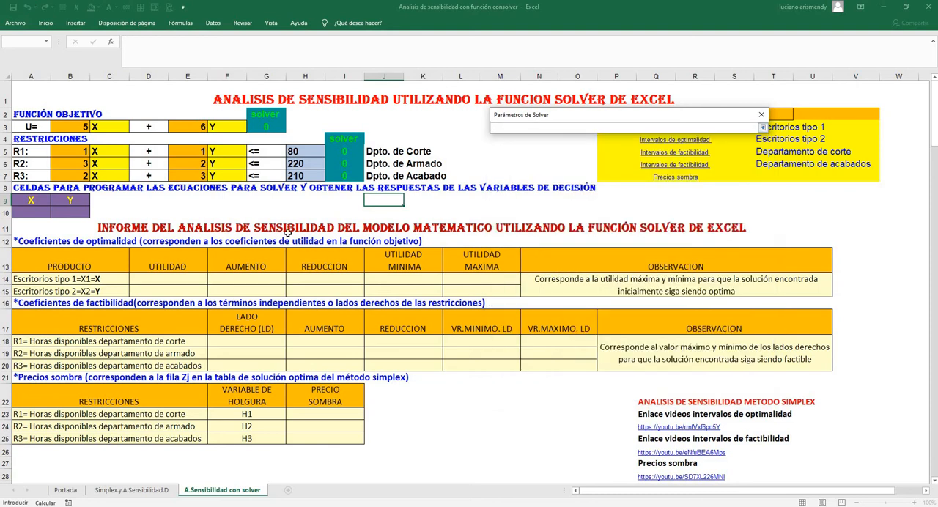
pyautogui.moveTo(41, 212); pyautogui.dragTo(88, 215)
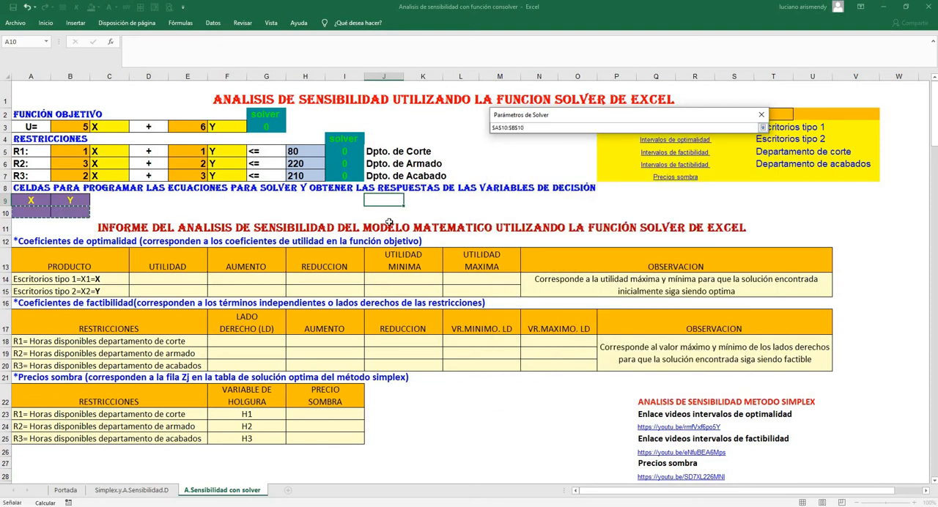
pyautogui.click(763, 129)
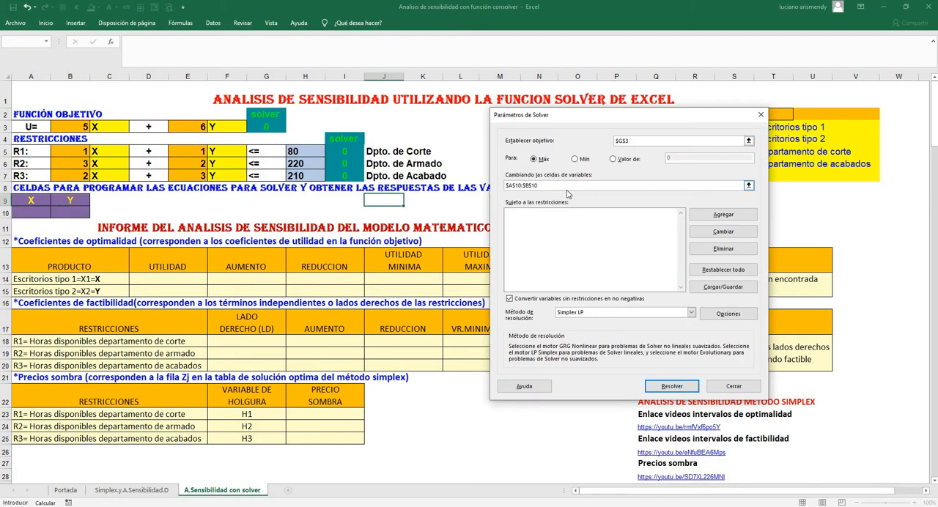
pyautogui.press('BackSpace')
pyautogui.press('BackSpace')
pyautogui.press('BackSpace')
pyautogui.press('BackSpace')
pyautogui.press('BackSpace')
pyautogui.press('BackSpace')
pyautogui.press('BackSpace')
pyautogui.press('BackSpace')
pyautogui.moveTo(36, 212); pyautogui.dragTo(71, 212)
# Add the cutting department constraint $I$5 <= $H$5 to the Solver model
pyautogui.click(722, 215)
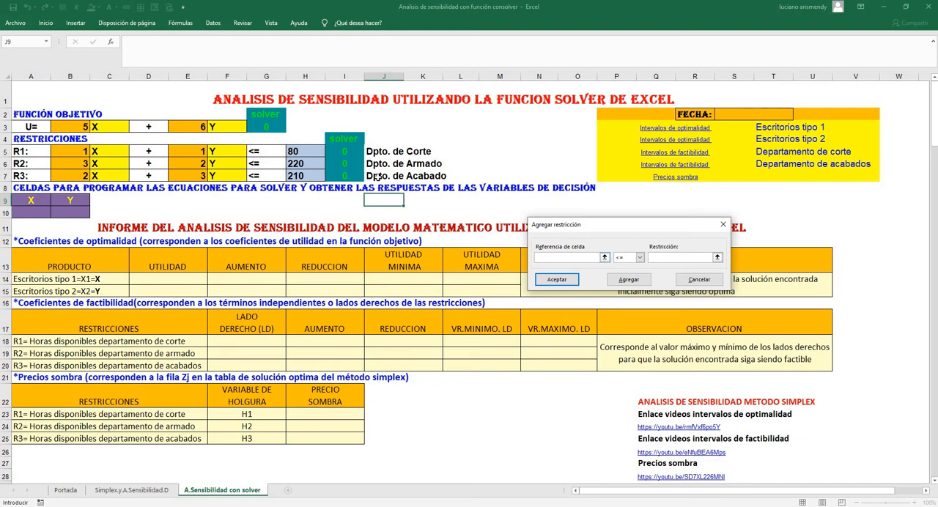
pyautogui.click(345, 152)
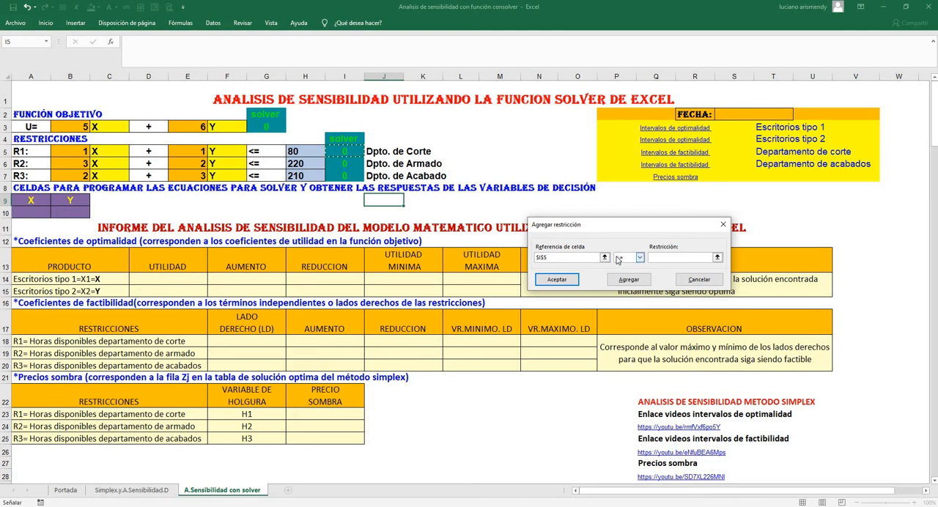
pyautogui.click(660, 258)
pyautogui.click(294, 151)
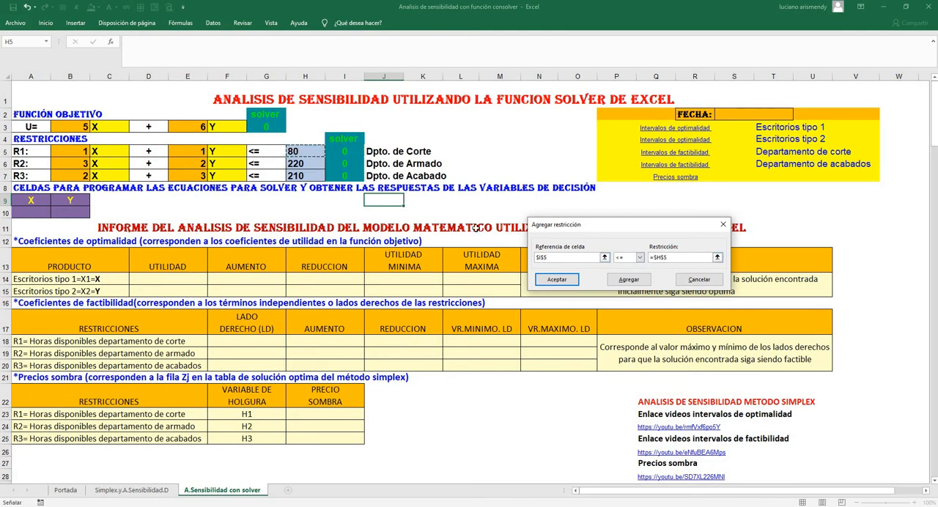
pyautogui.click(628, 280)
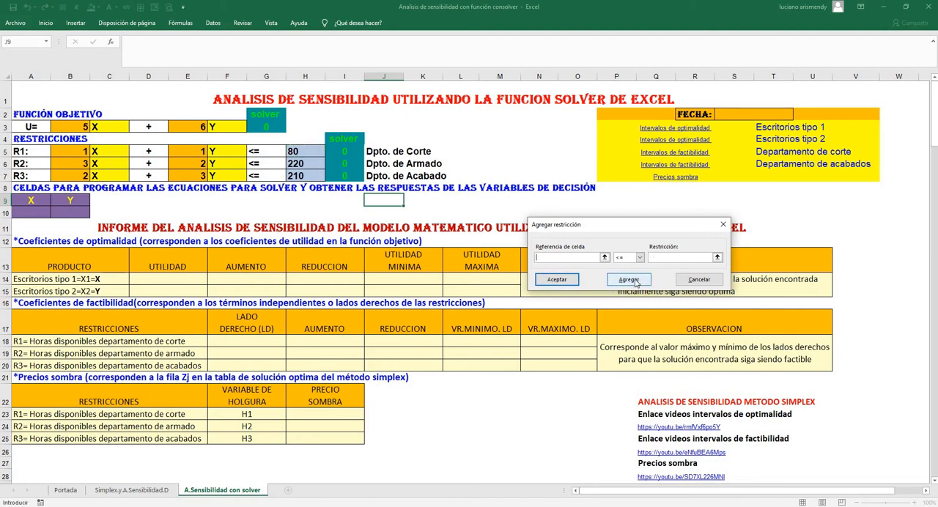
# Add the assembly department constraint $I$6 <= $H$6 to the Solver model
pyautogui.click(353, 163)
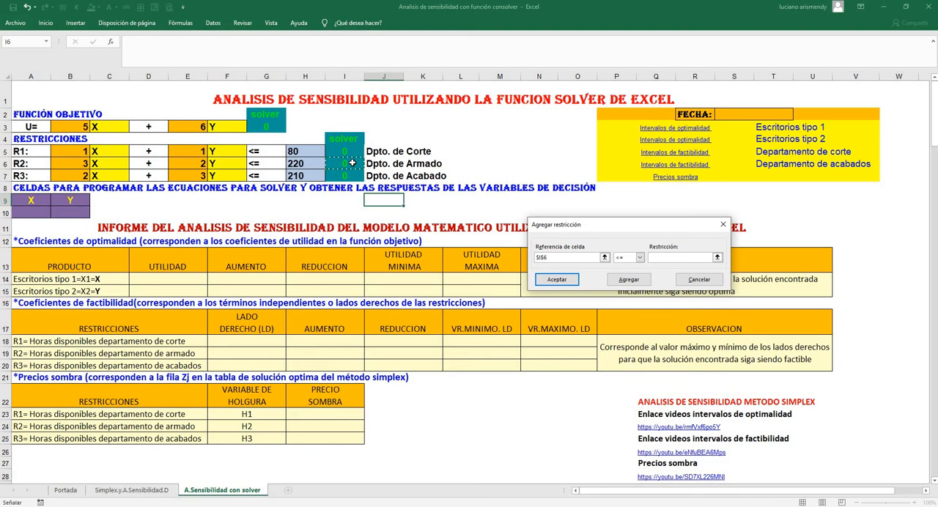
pyautogui.click(657, 257)
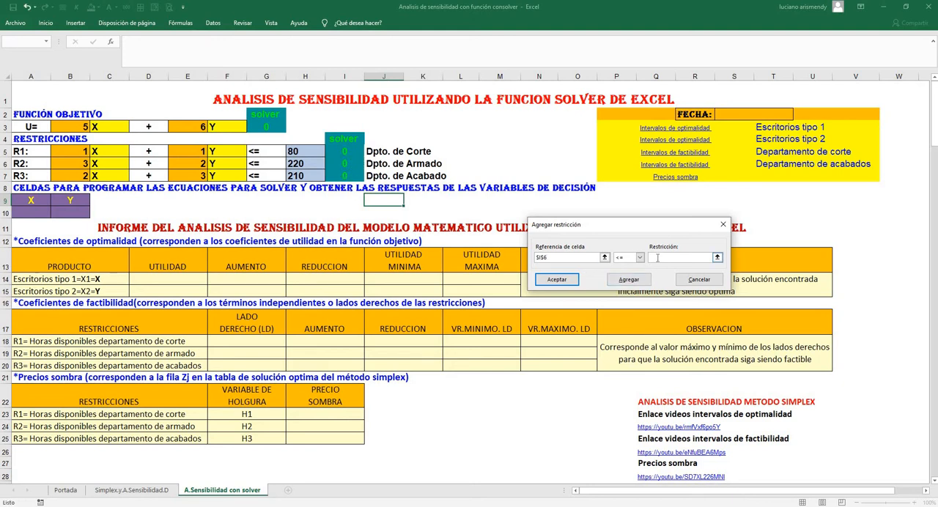
pyautogui.click(291, 164)
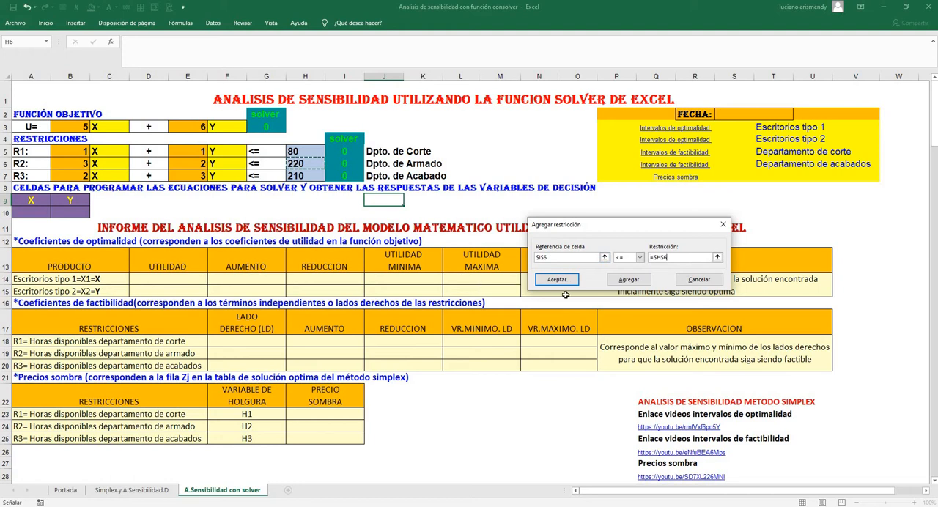
pyautogui.click(628, 280)
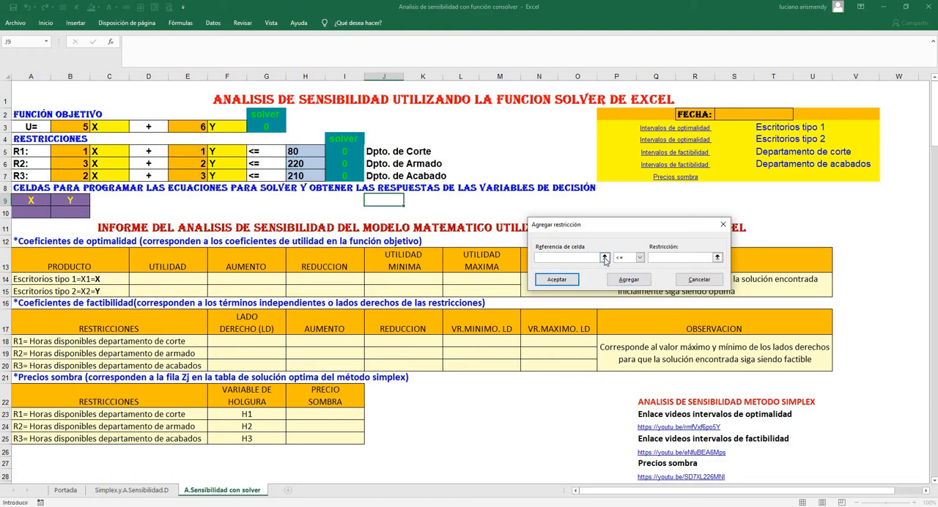
# Add the finishing department constraint $I$7 <= $H$7 and return to the Solver parameters
pyautogui.click(604, 257)
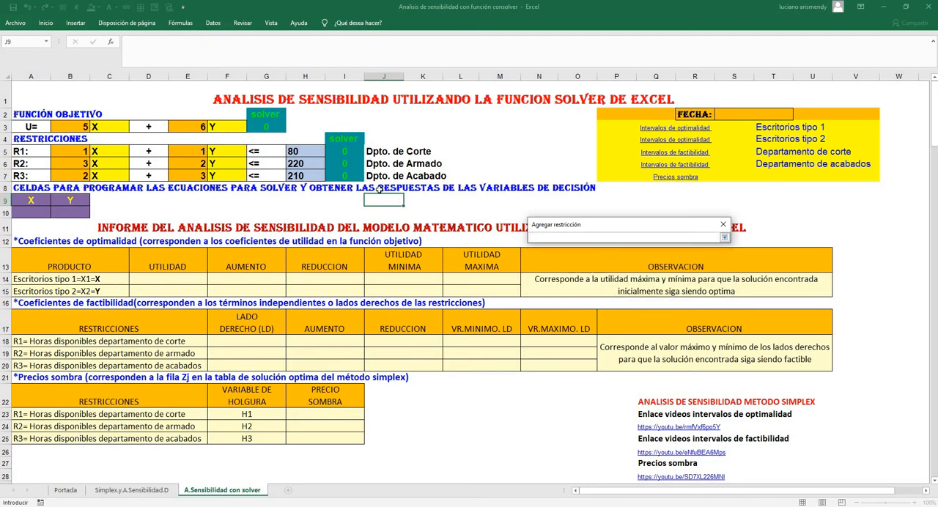
pyautogui.click(351, 173)
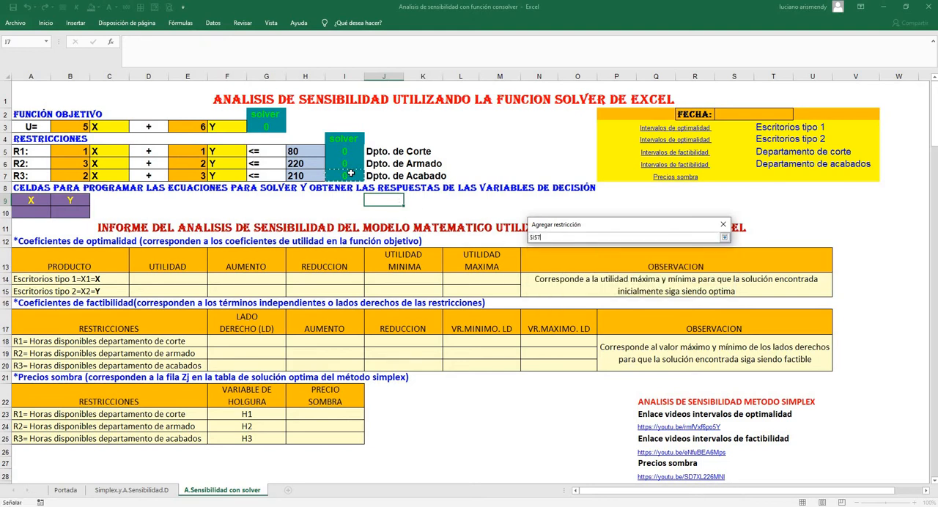
pyautogui.click(724, 238)
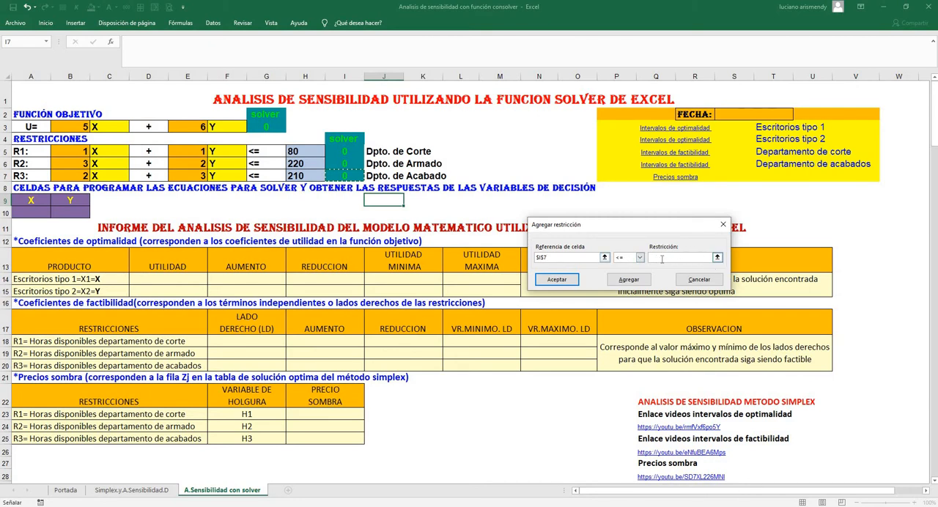
pyautogui.click(717, 258)
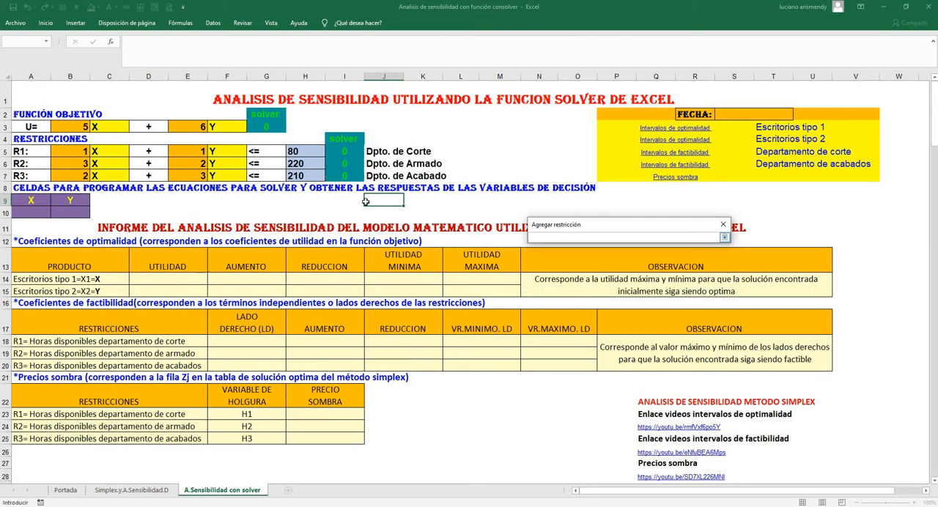
pyautogui.click(313, 177)
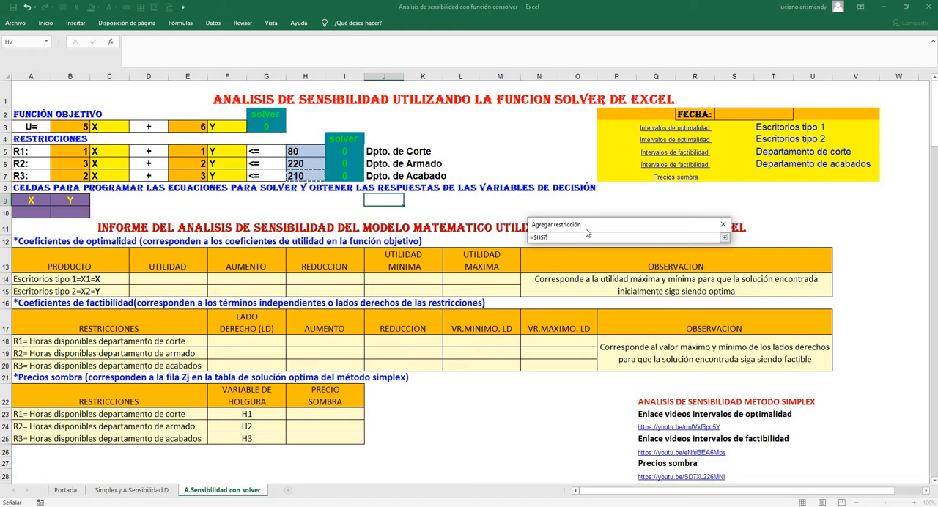
pyautogui.click(724, 238)
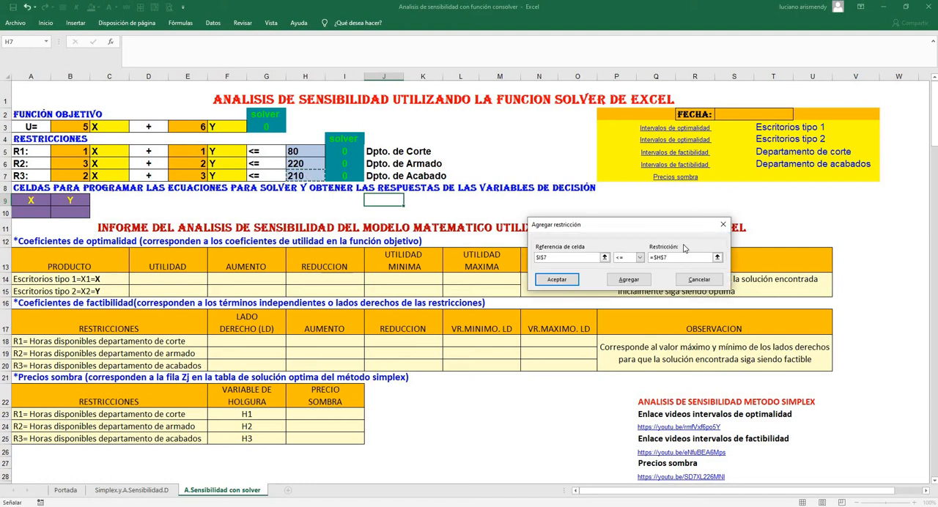
pyautogui.click(558, 280)
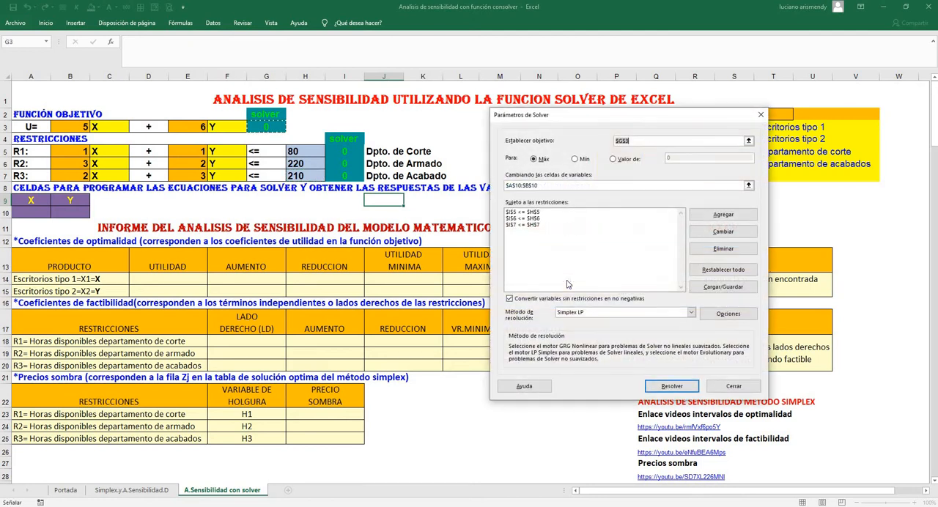
# Choose Simplex LP as Solver's solving method
pyautogui.moveTo(556, 119); pyautogui.dragTo(625, 111)
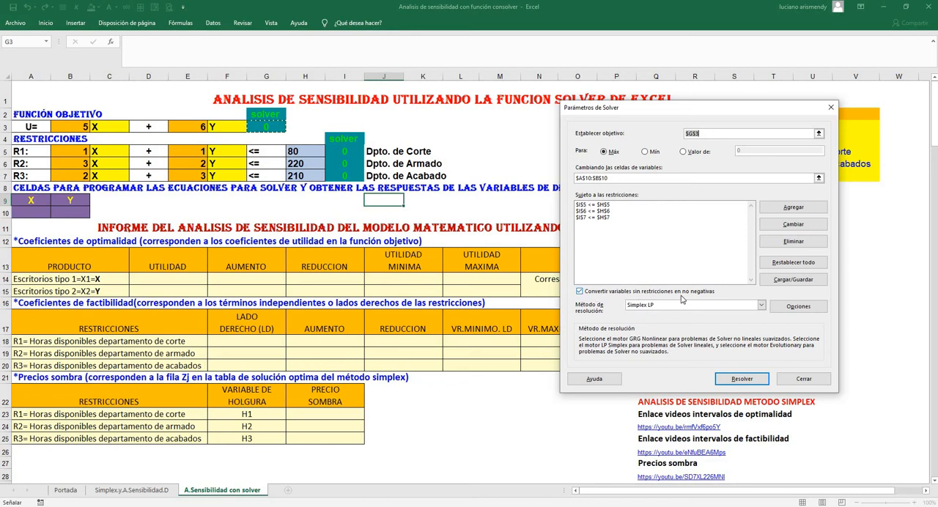
pyautogui.click(761, 306)
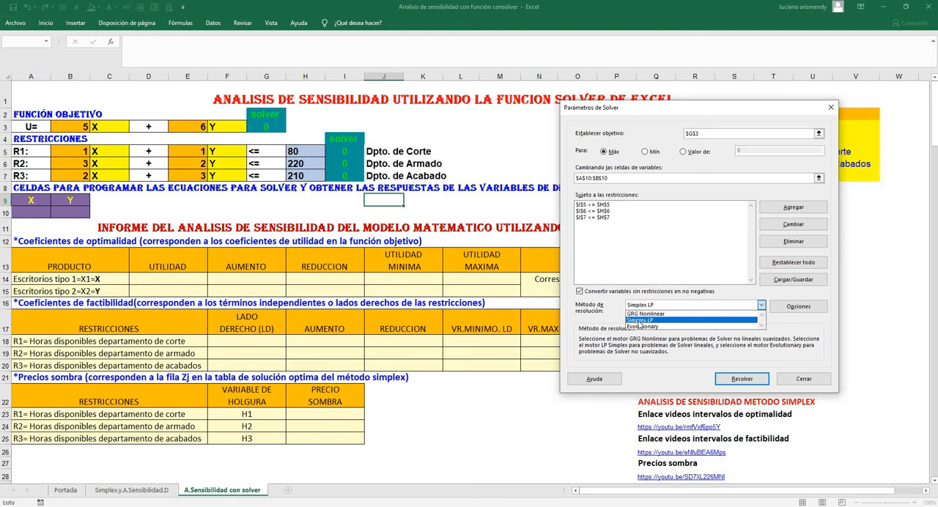
pyautogui.click(639, 321)
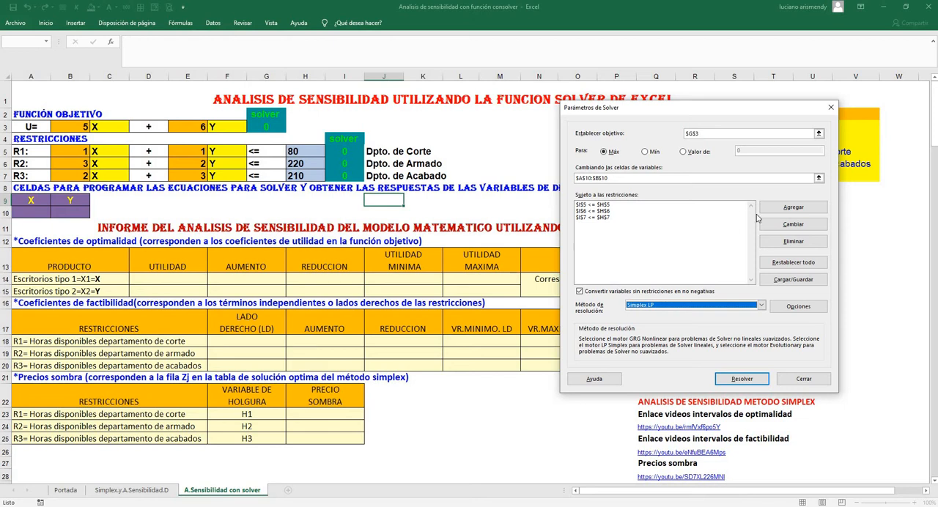
# Add the non-negativity constraint $A$10:$B$10 >= 0 for the decision variables in Solver
pyautogui.click(779, 211)
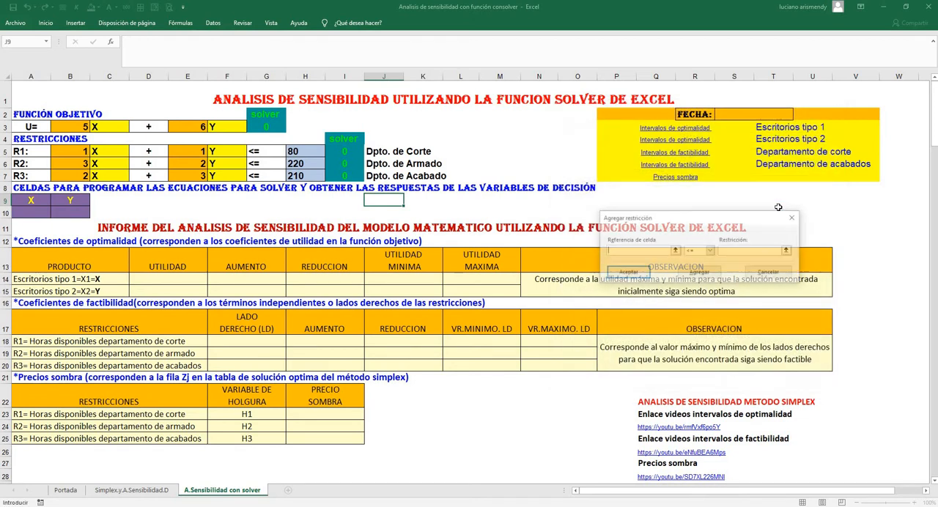
pyautogui.moveTo(40, 213); pyautogui.dragTo(65, 216)
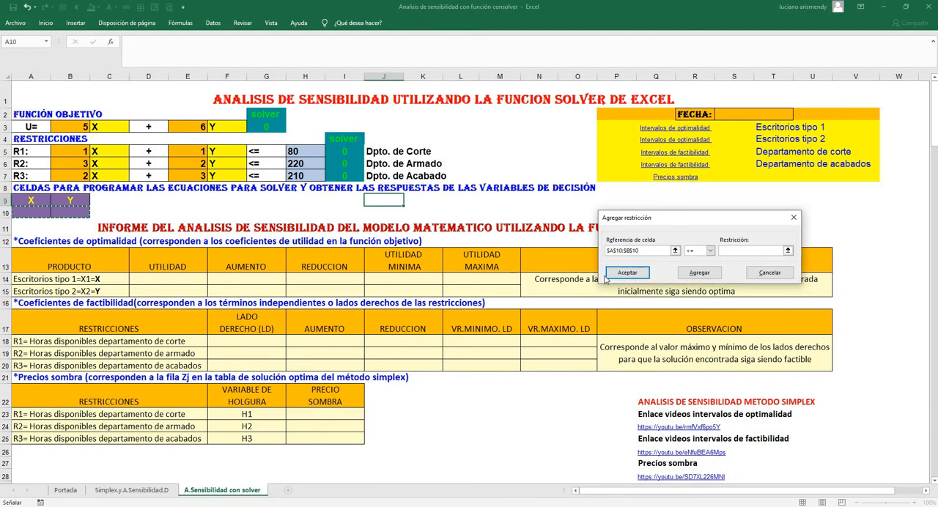
pyautogui.click(710, 250)
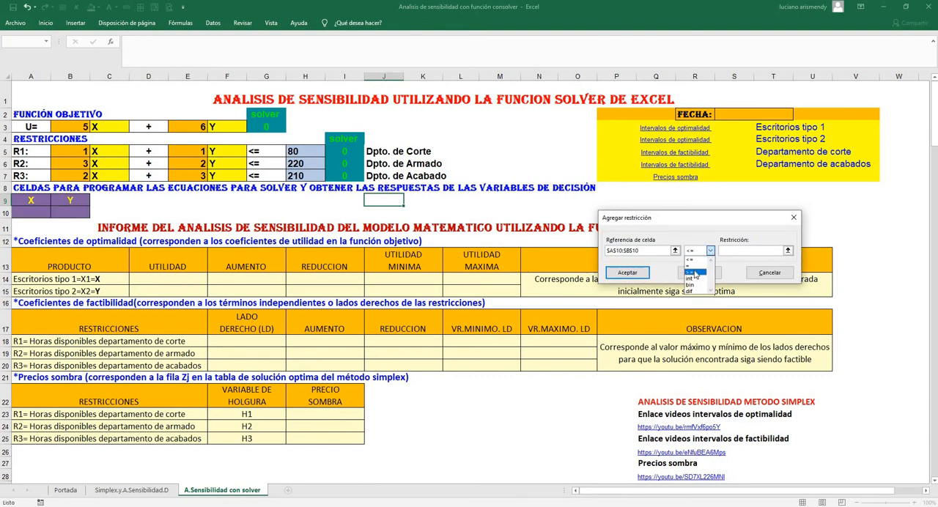
pyautogui.click(694, 273)
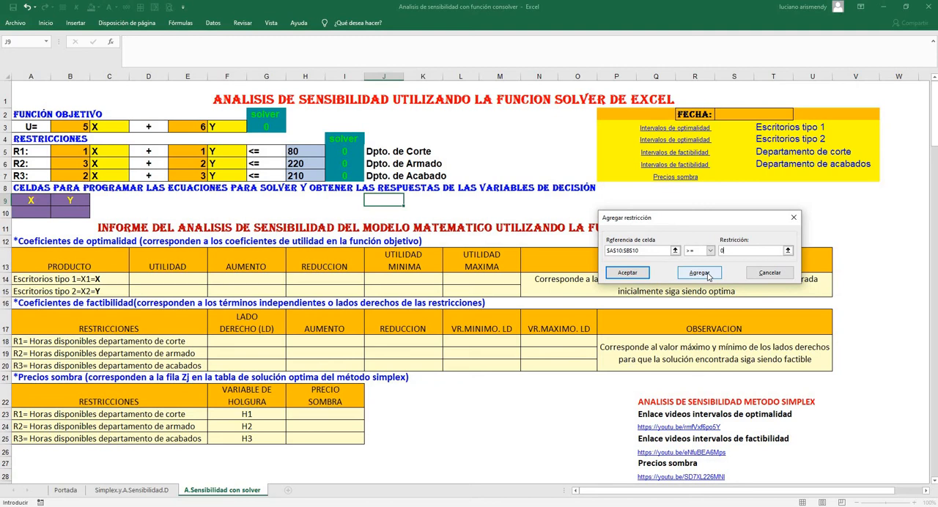
pyautogui.click(628, 273)
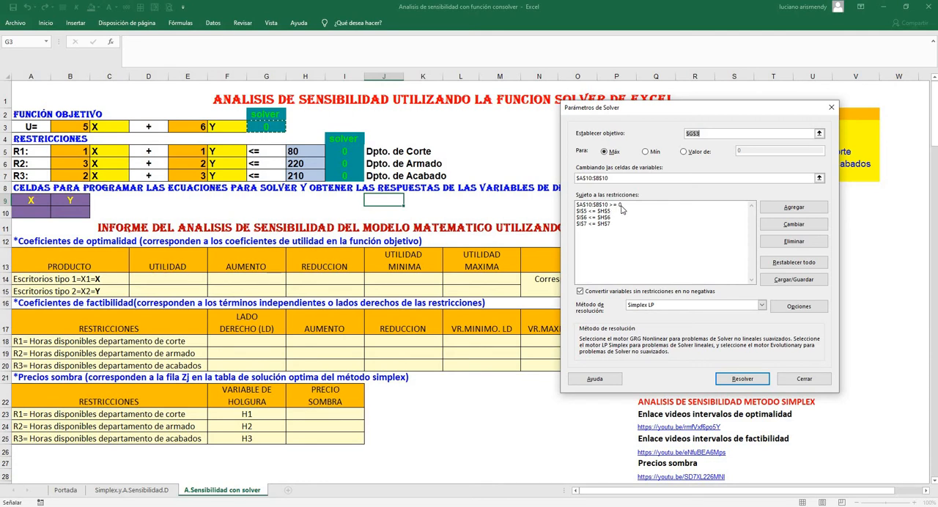
# Solve the model with unconstrained variables non-negative, keeping Solver's solution, and generate and review its Sensibilidad report sheet
pyautogui.click(581, 292)
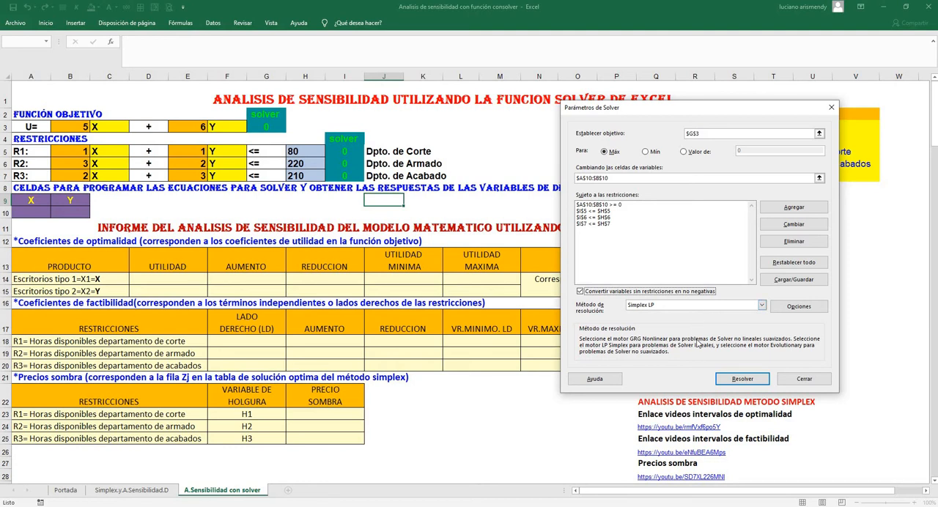
pyautogui.click(749, 381)
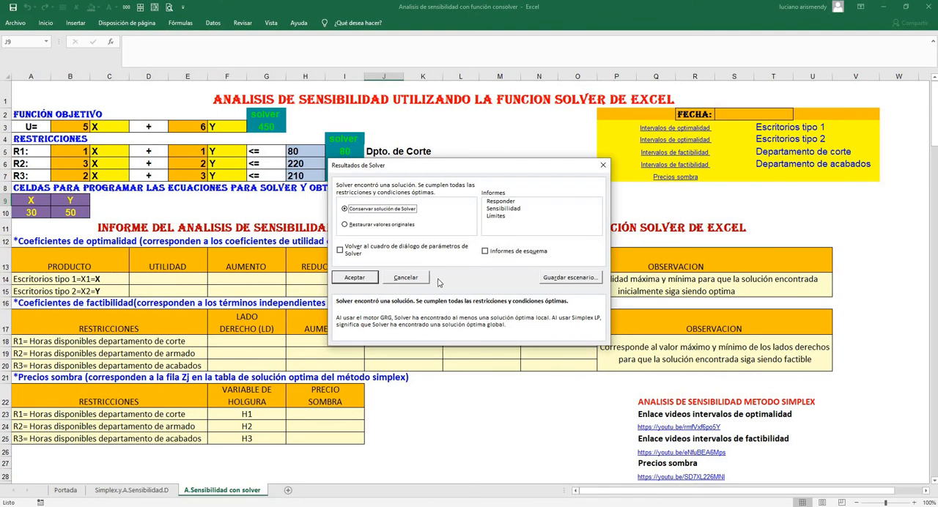
pyautogui.click(500, 209)
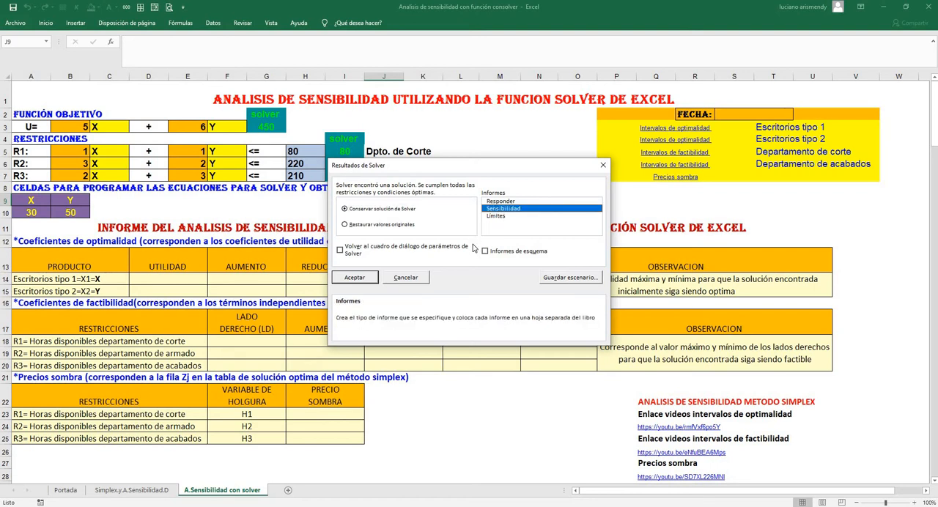
pyautogui.click(355, 278)
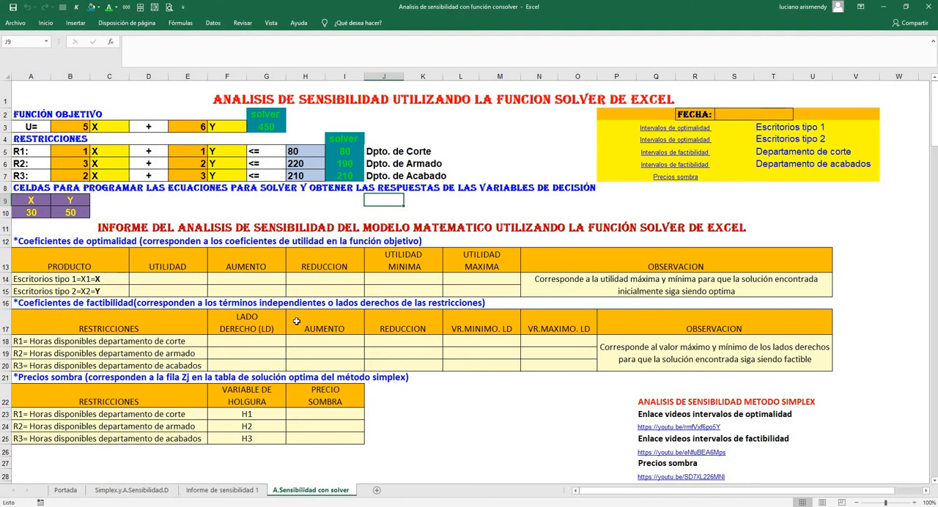
pyautogui.click(220, 490)
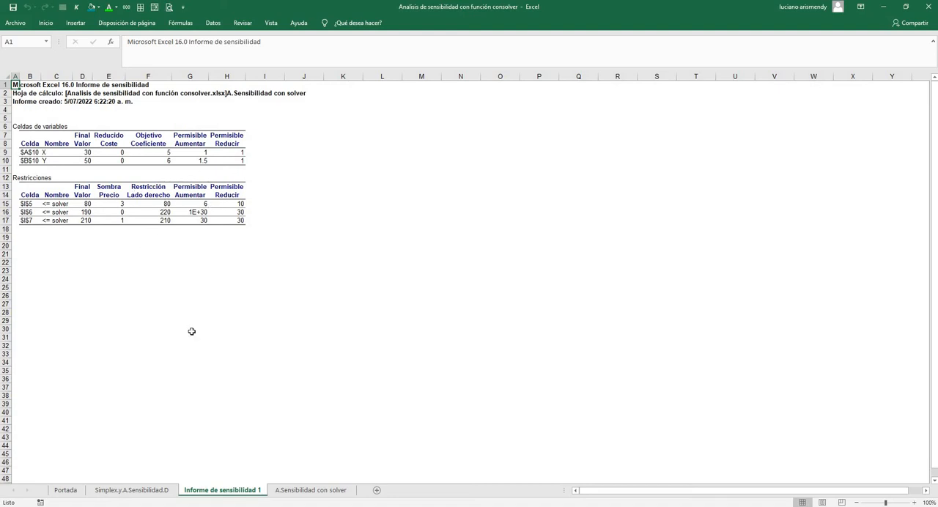
pyautogui.click(296, 494)
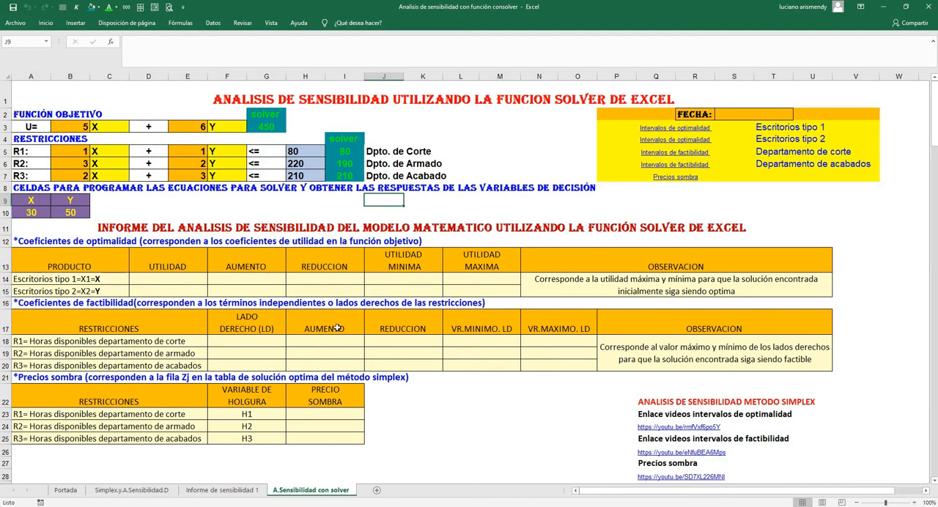
pyautogui.click(230, 493)
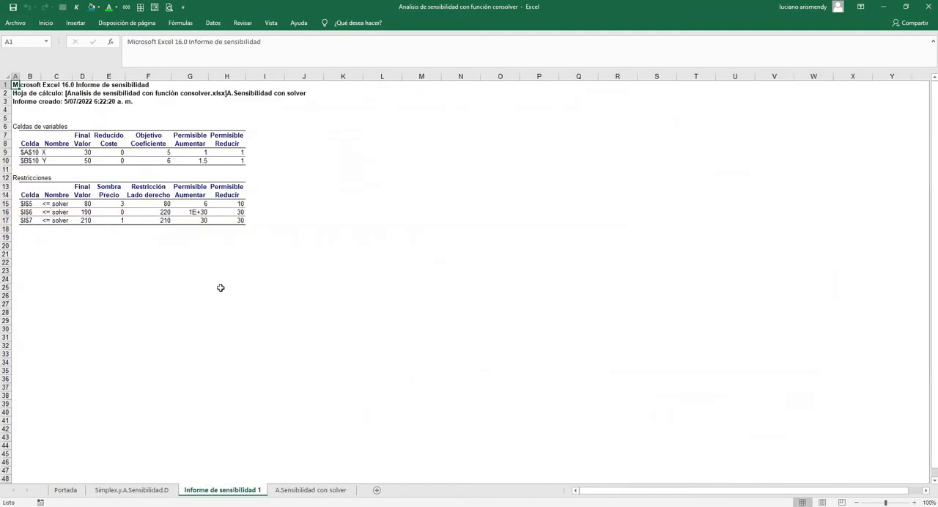
pyautogui.click(294, 491)
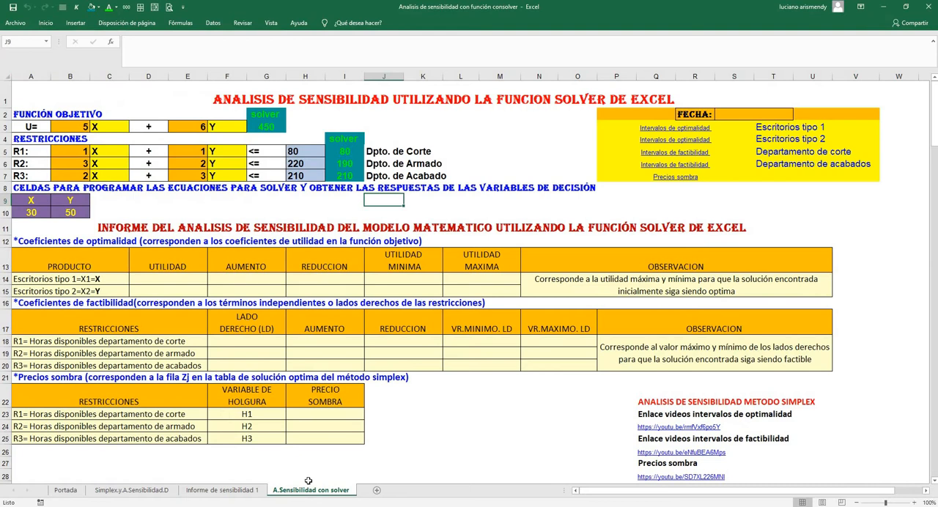
# Link the UTILIDAD cells D14 and D15 for desk types 1 and 2 to the objective coefficients with =B3 and =E3
pyautogui.click(176, 279)
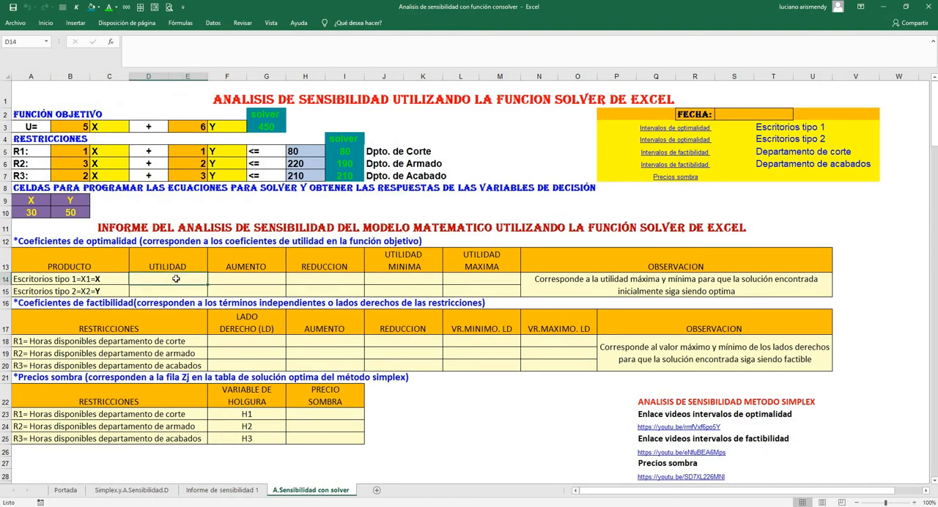
pyautogui.write('=')
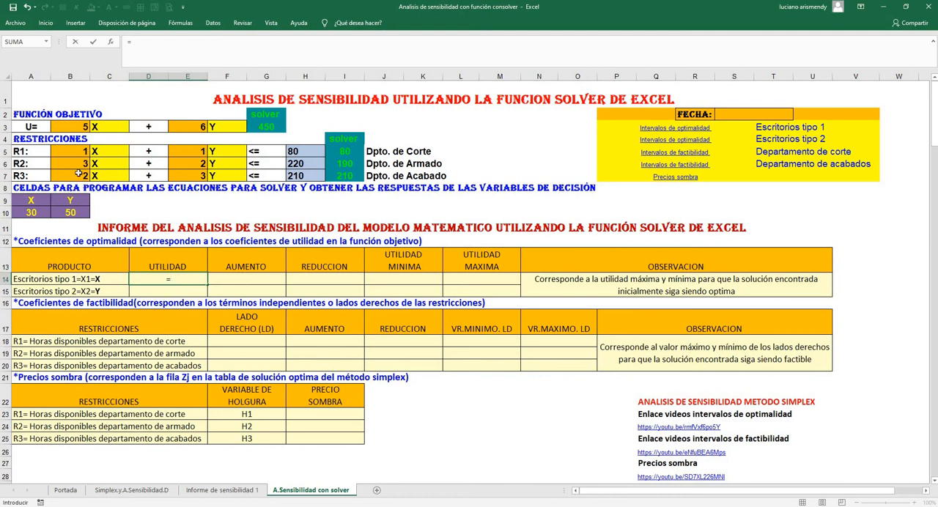
pyautogui.click(77, 127)
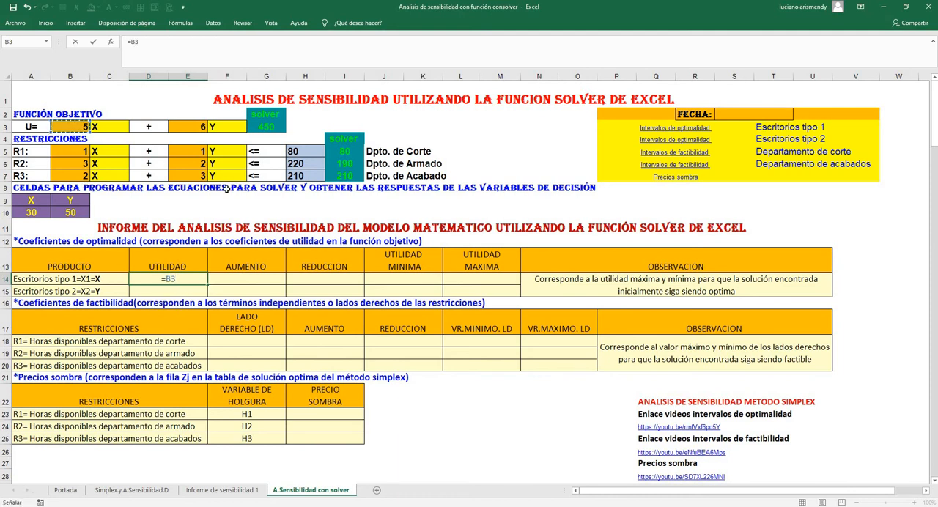
pyautogui.press('Return')
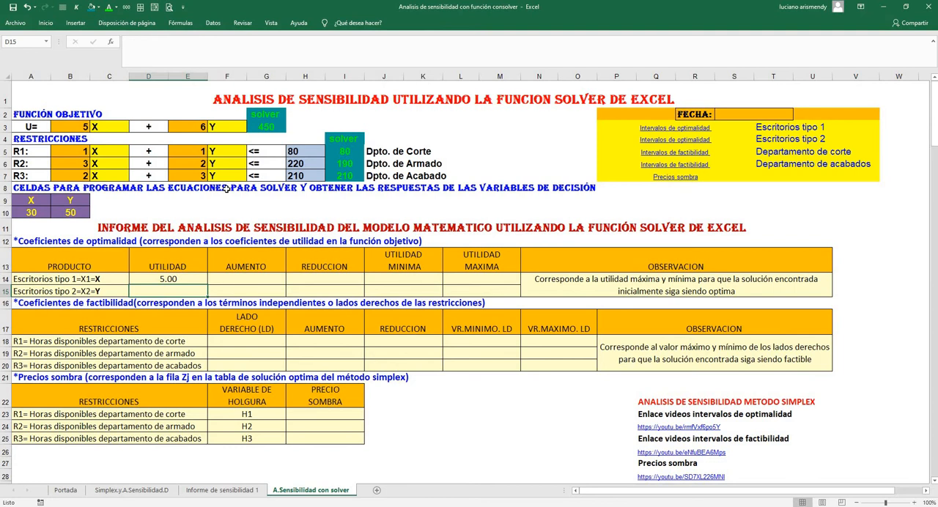
pyautogui.write('=')
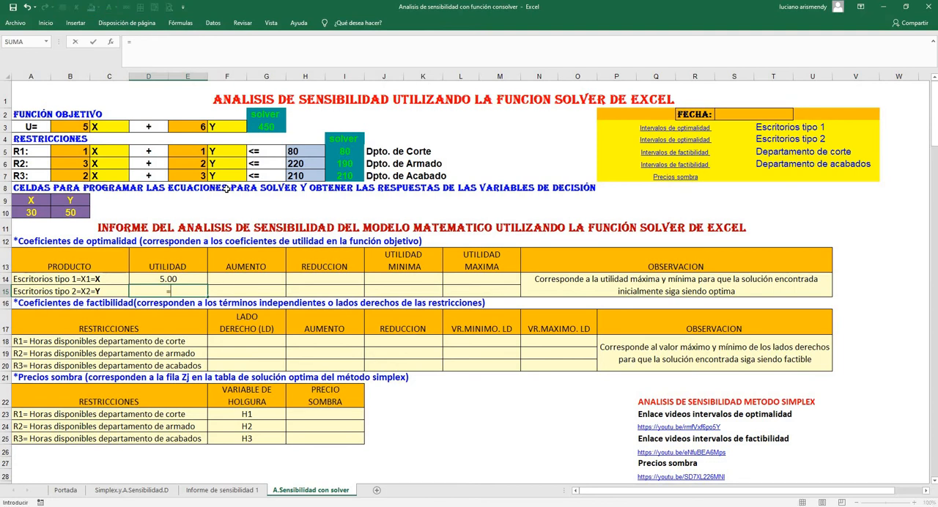
pyautogui.click(202, 126)
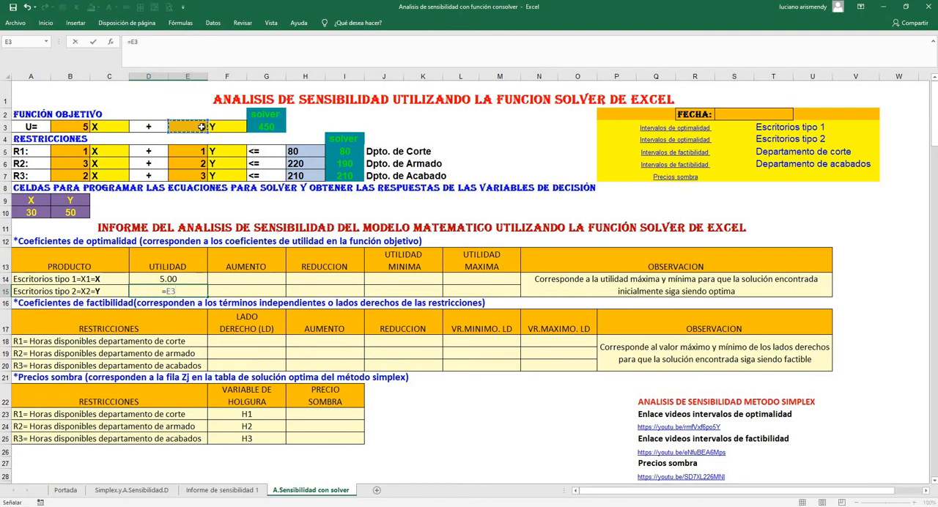
pyautogui.press('Return')
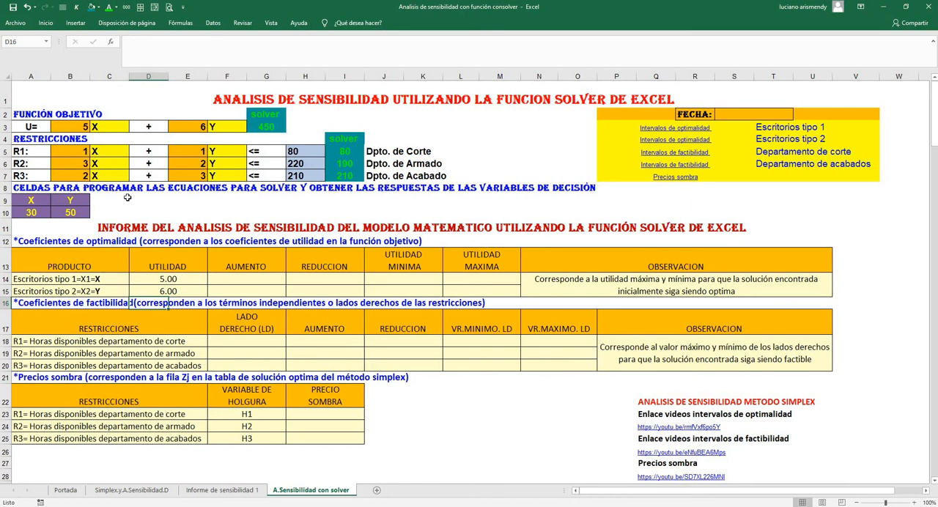
# Link desk type 1's AUMENTO cell F14 to its permissible increase with ='Informe de sensibilidad 1'!G9
pyautogui.click(81, 129)
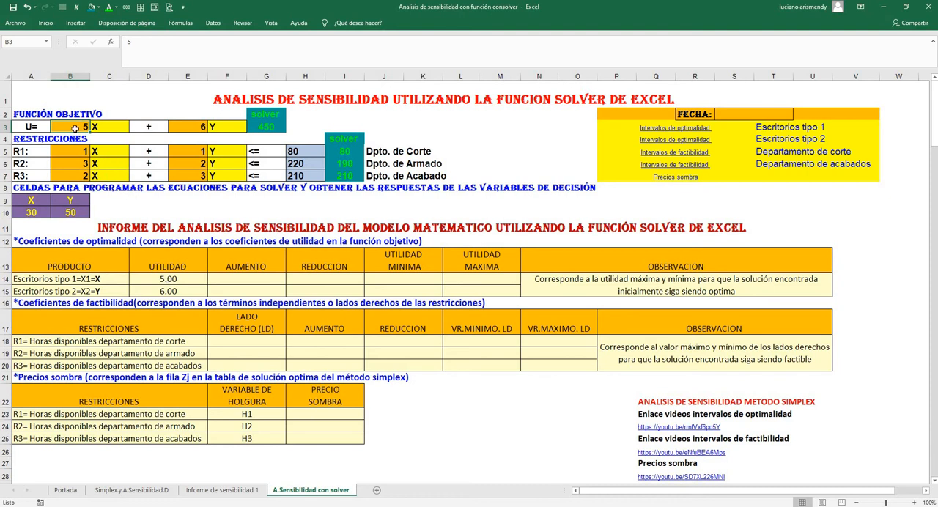
pyautogui.click(227, 278)
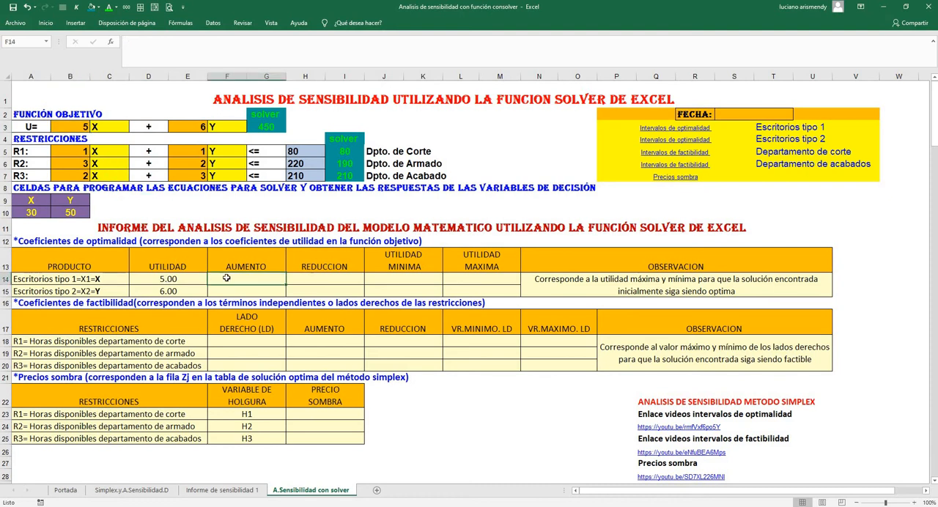
pyautogui.write('=')
pyautogui.click(217, 491)
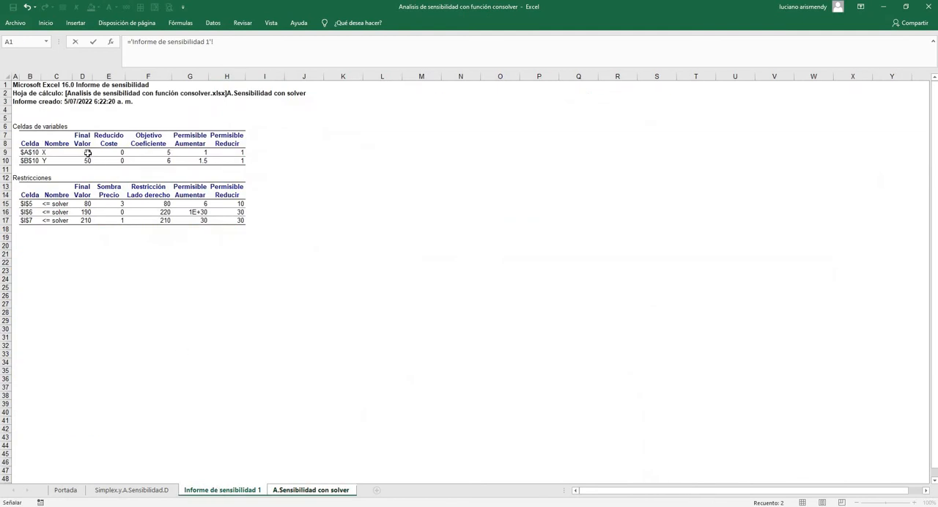
pyautogui.click(193, 151)
pyautogui.press('Return')
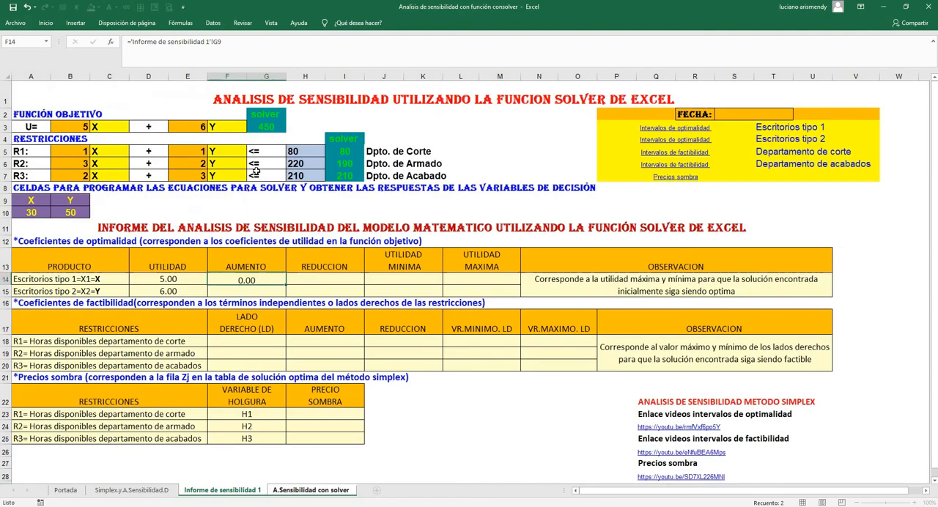
# Link desk type 1's REDUCCION cell H14 to its permissible decrease in cell H9 of the Informe de sensibilidad 1 sheet
pyautogui.click(325, 276)
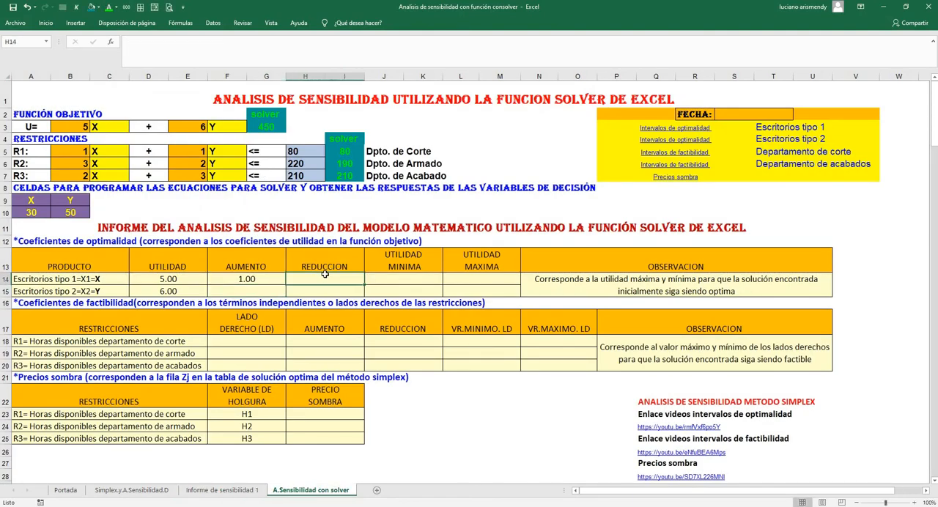
pyautogui.write('=')
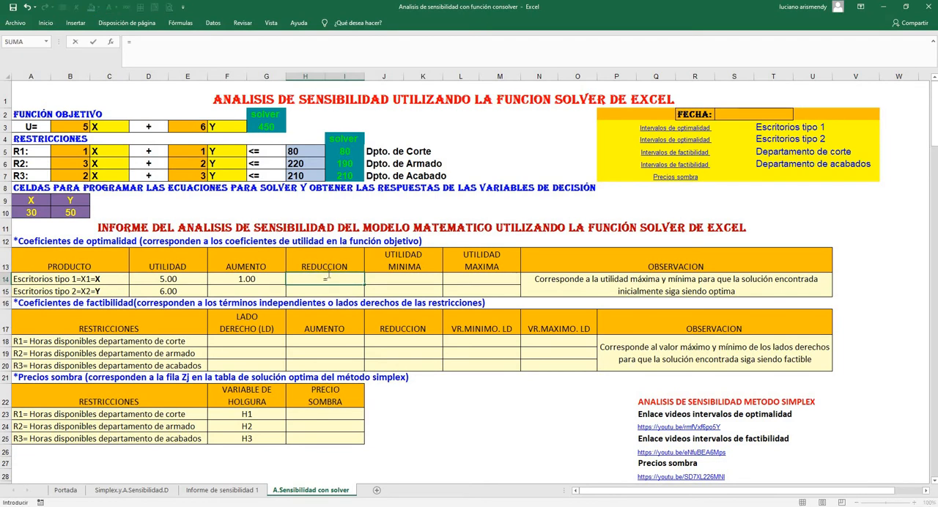
pyautogui.click(222, 489)
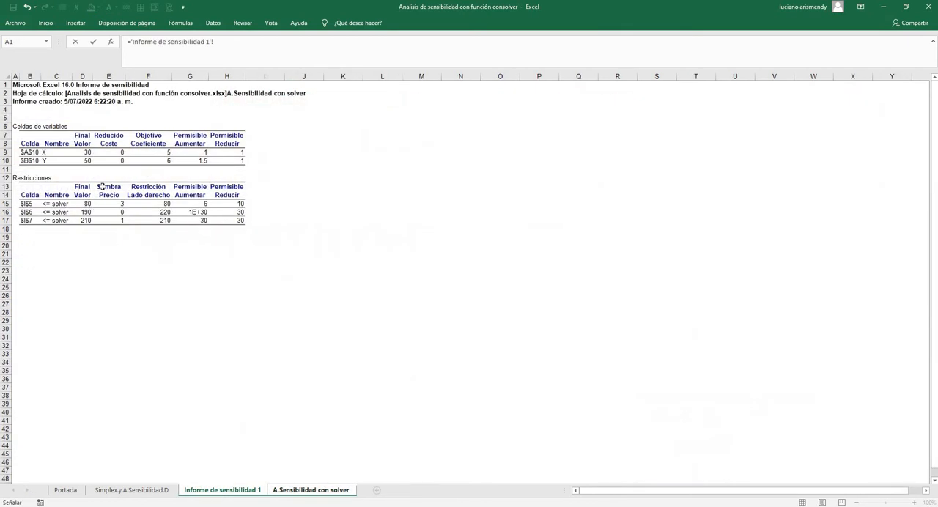
pyautogui.click(227, 151)
pyautogui.press('Return')
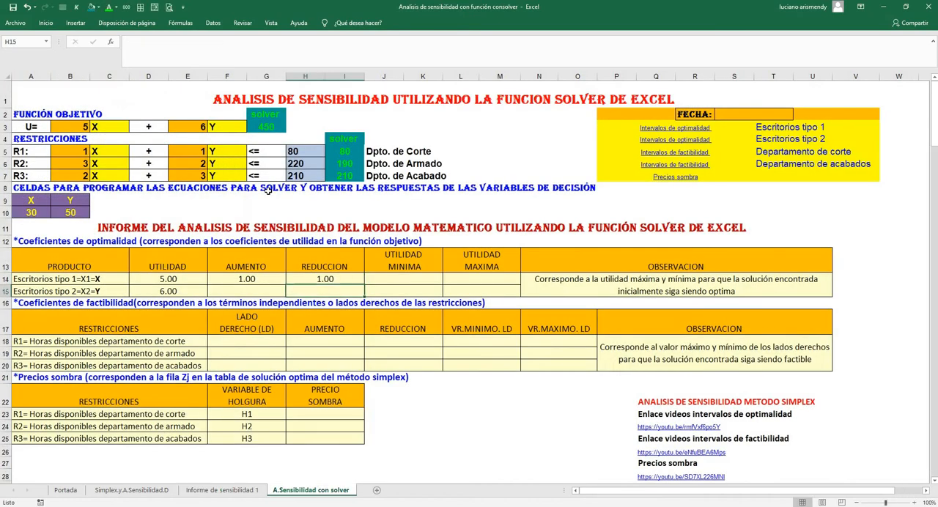
# Calculate desk type 1's UTILIDAD MINIMA in J14 with the formula =D14-H14
pyautogui.click(407, 279)
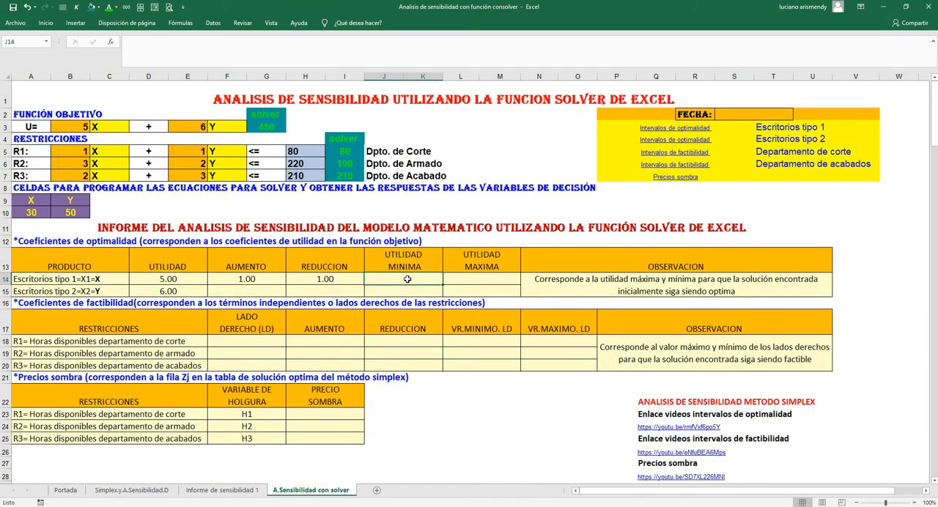
pyautogui.write('=')
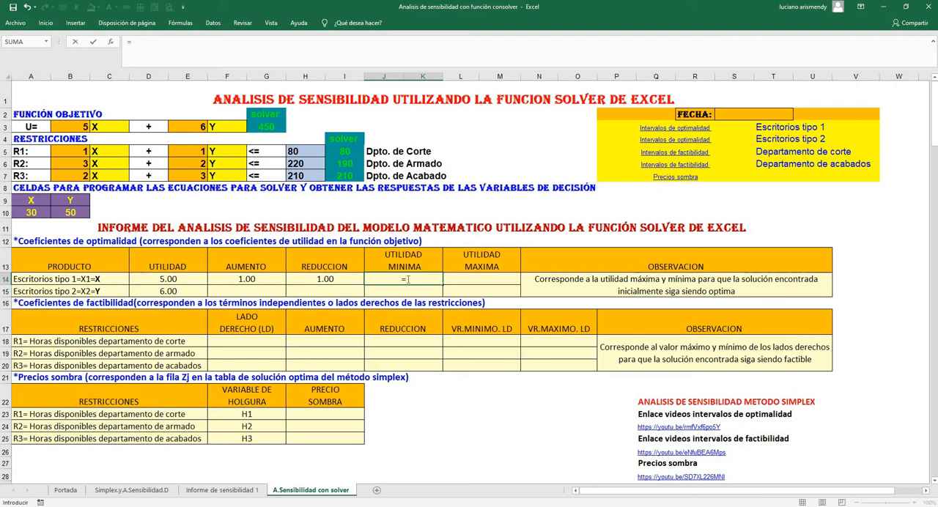
pyautogui.click(178, 279)
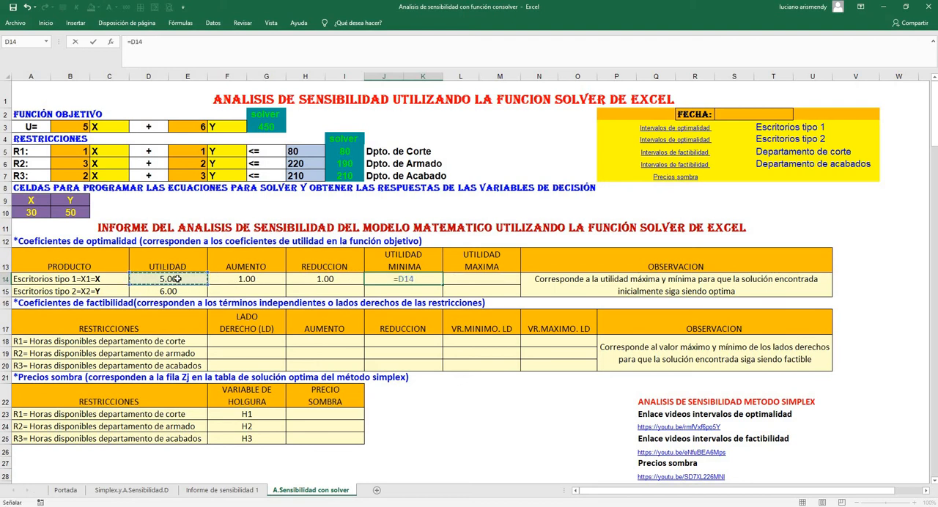
pyautogui.write('-')
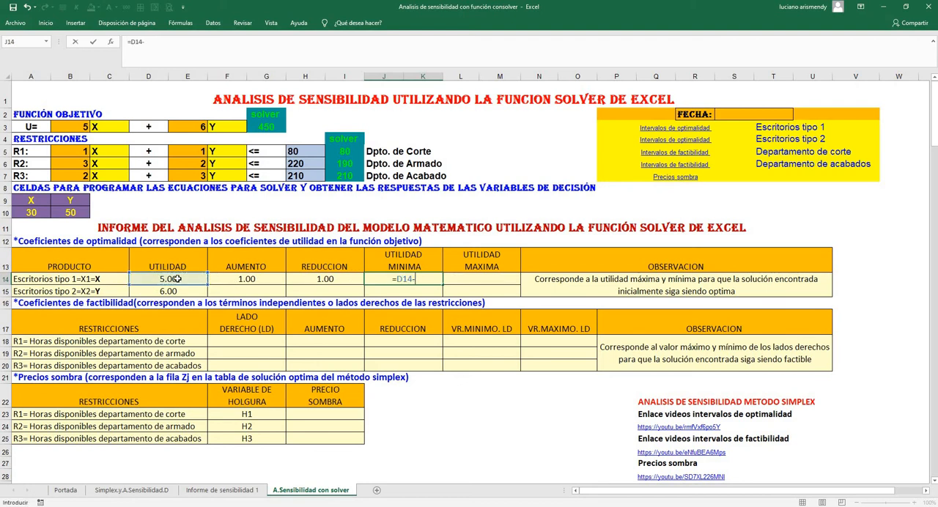
pyautogui.click(321, 275)
pyautogui.press('Return')
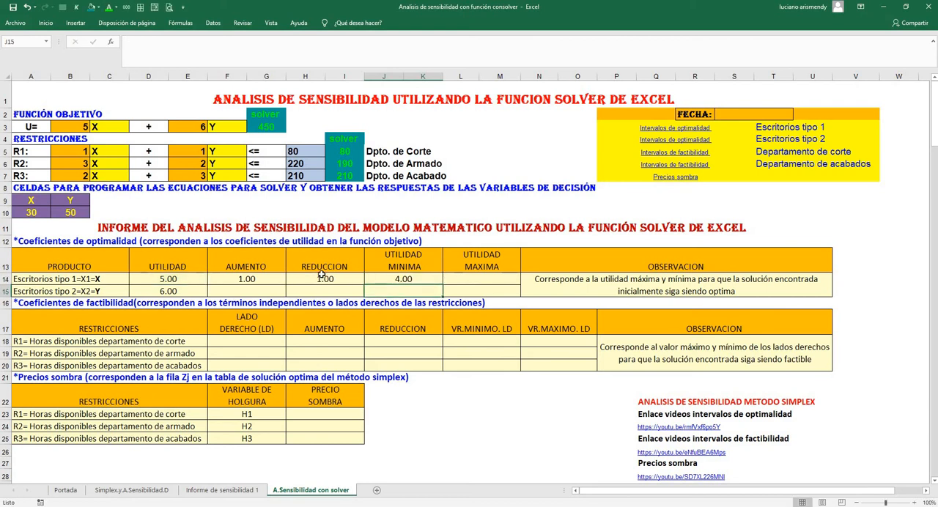
# Calculate desk type 1's UTILIDAD MAXIMA in L14 with the formula =D14+F14
pyautogui.click(469, 279)
pyautogui.write('=')
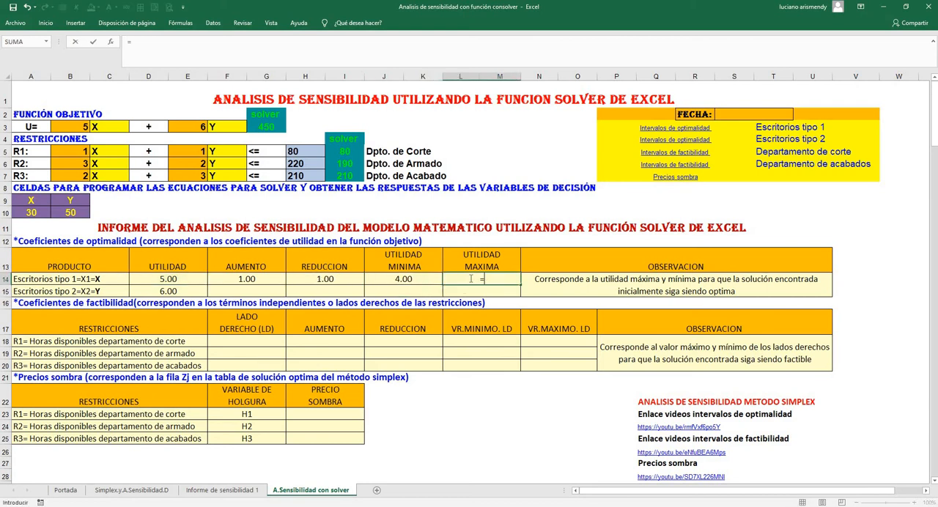
pyautogui.click(167, 277)
pyautogui.write('+')
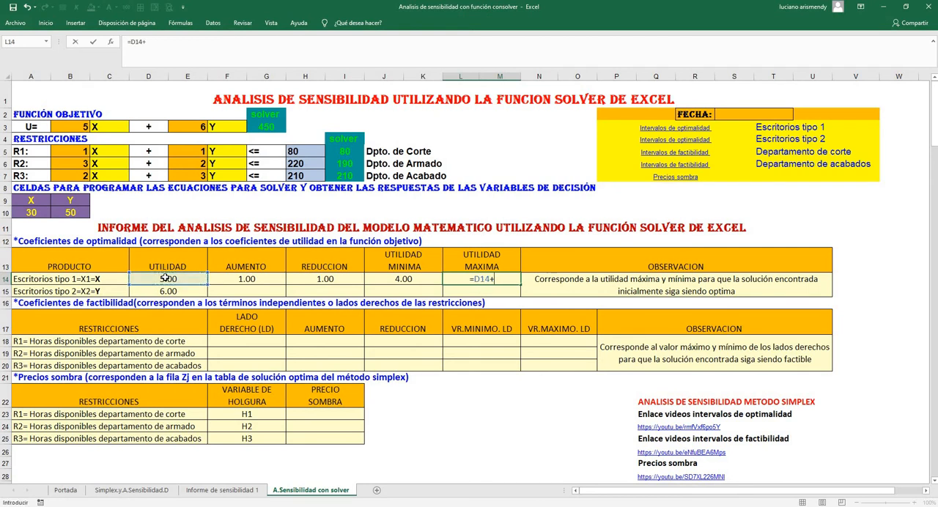
pyautogui.click(242, 278)
pyautogui.press('Return')
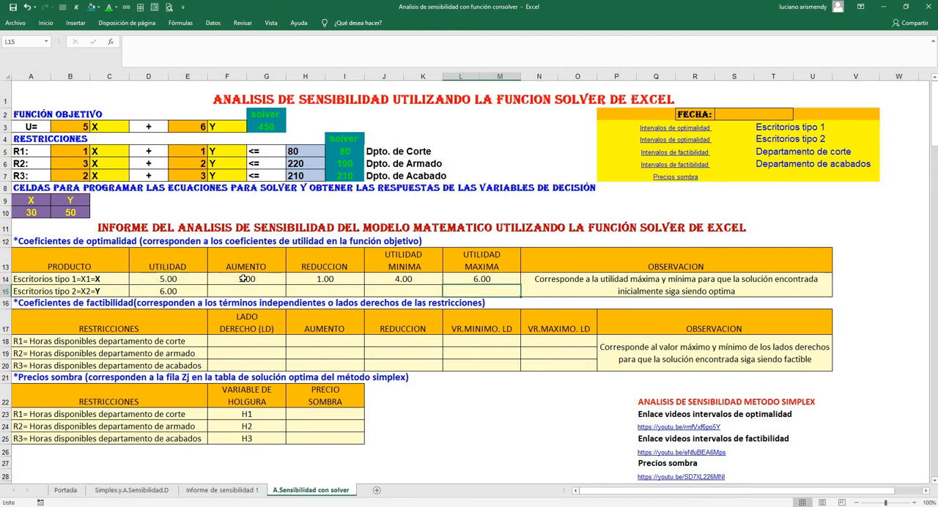
# Compare desk type 1's objective coefficient in B3 with its minimum and maximum utility in J14 and L14
pyautogui.click(73, 127)
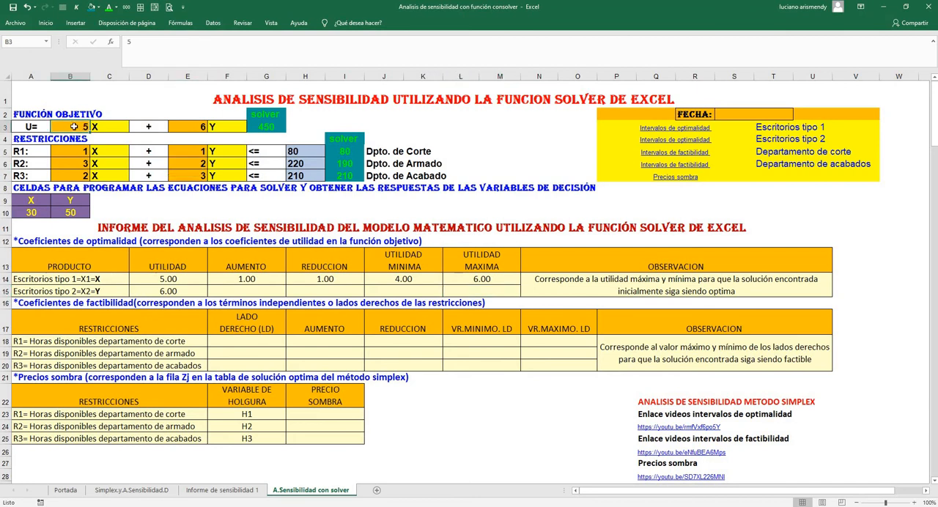
pyautogui.click(389, 277)
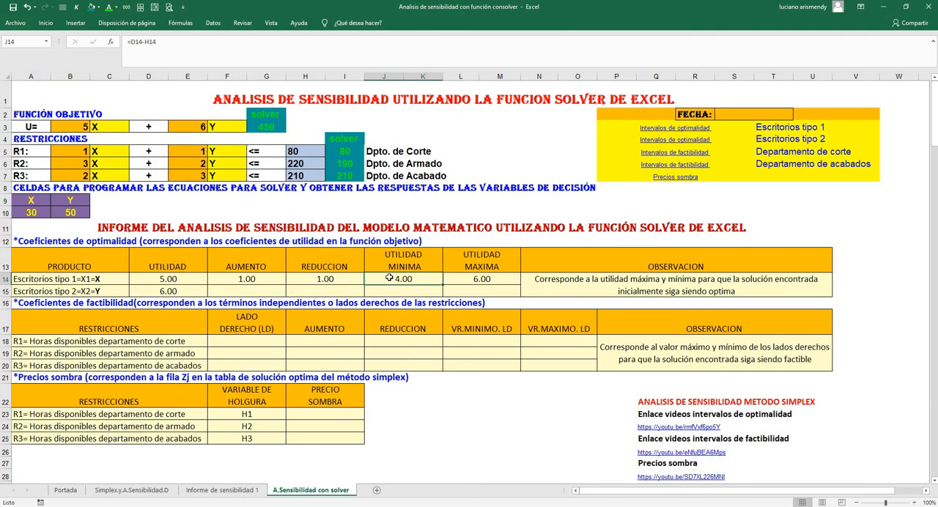
pyautogui.click(481, 281)
pyautogui.click(416, 281)
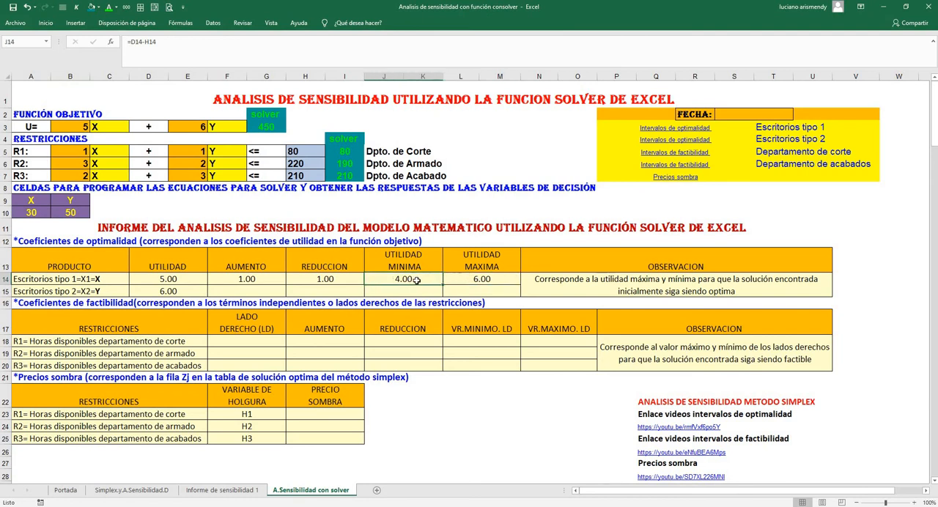
pyautogui.click(469, 280)
pyautogui.click(421, 281)
pyautogui.click(473, 278)
pyautogui.click(396, 280)
# Link desk type 2's AUMENTO cell F15 to its permissible increase in cell G10 of the Informe de sensibilidad 1 sheet
pyautogui.click(257, 288)
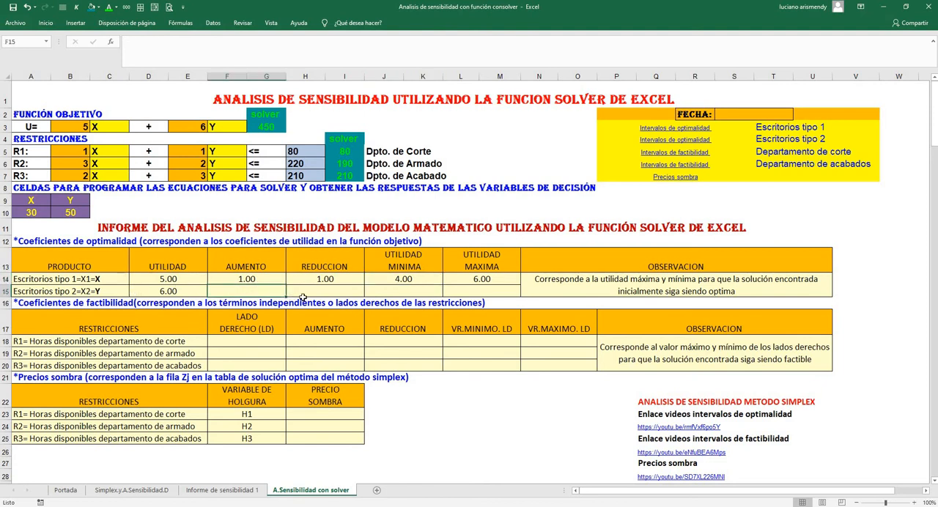
pyautogui.write('=')
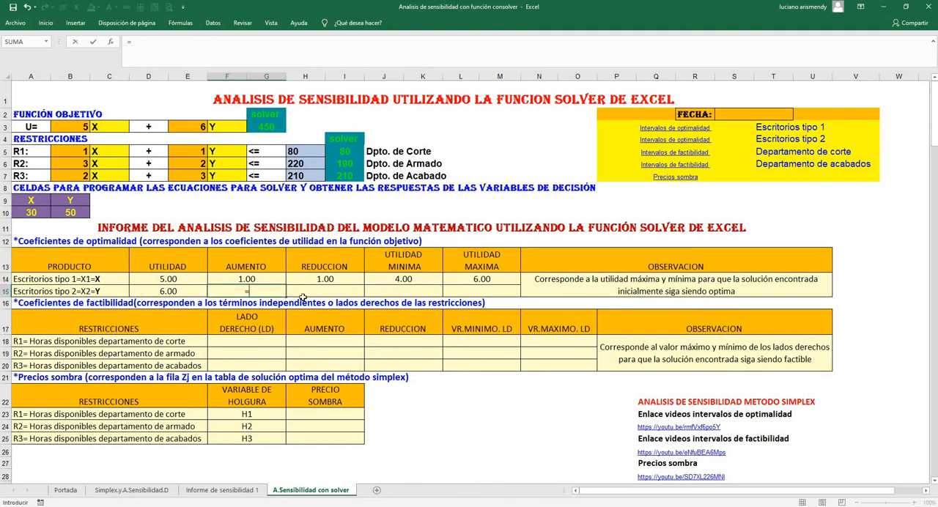
pyautogui.click(199, 489)
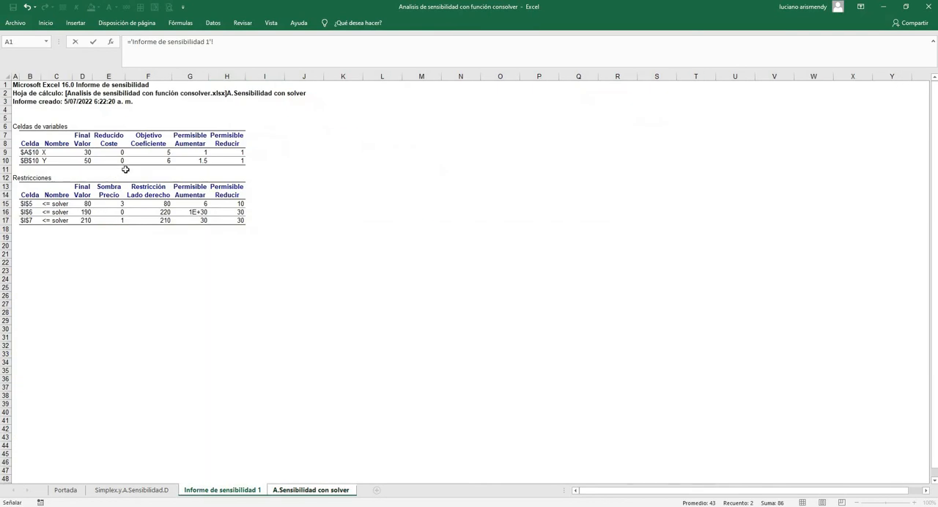
pyautogui.click(198, 160)
pyautogui.press('Return')
# Link desk type 2's REDUCCION cell H15 to its permissible decrease in cell H10 of the Informe de sensibilidad 1 sheet
pyautogui.click(311, 292)
pyautogui.write('=')
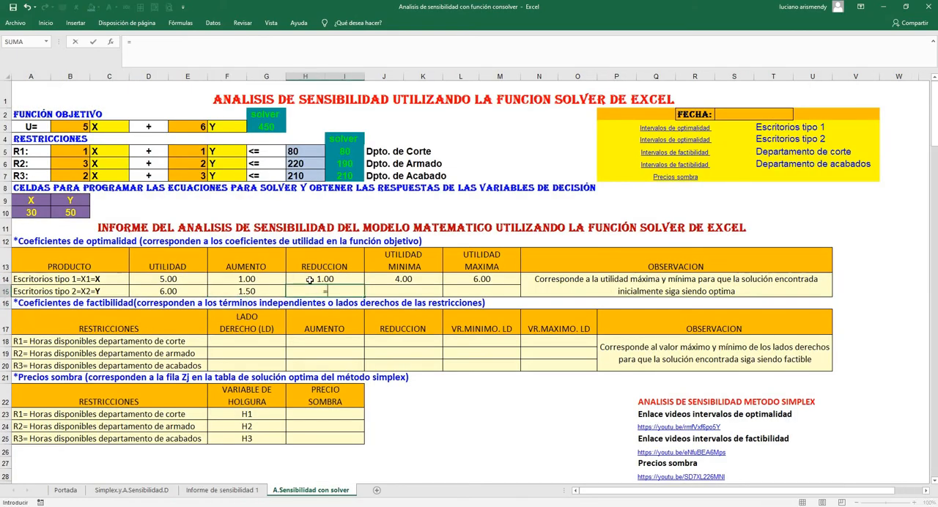
pyautogui.click(227, 490)
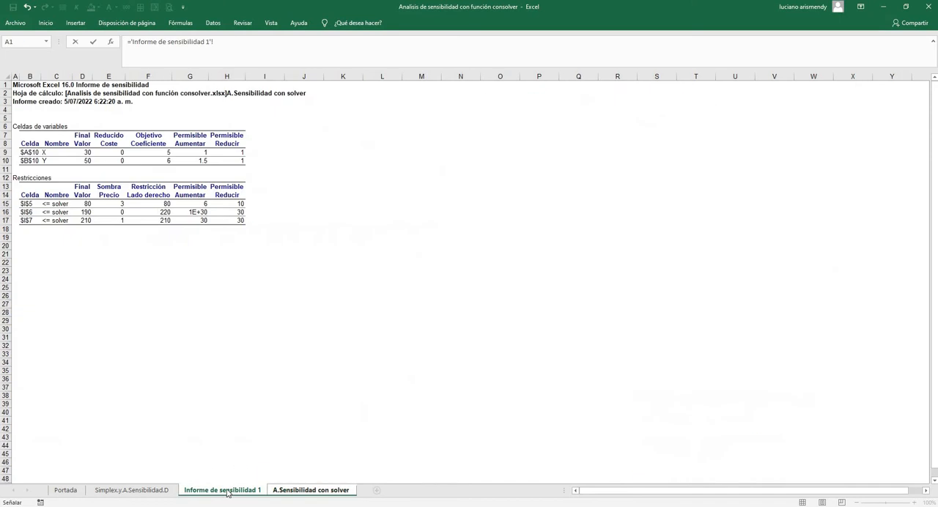
pyautogui.click(242, 161)
pyautogui.press('Return')
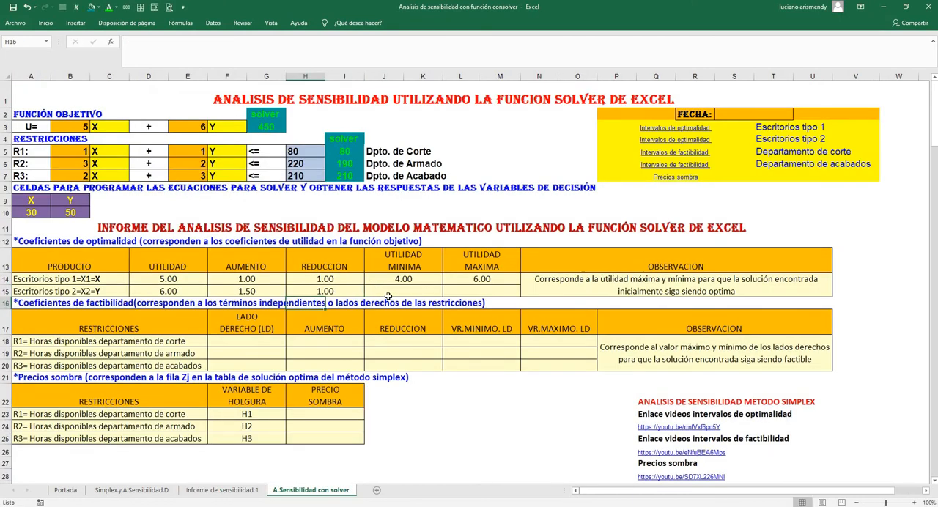
# Calculate desk type 2's UTILIDAD MINIMA in J15 with the formula =D15-H15
pyautogui.click(390, 292)
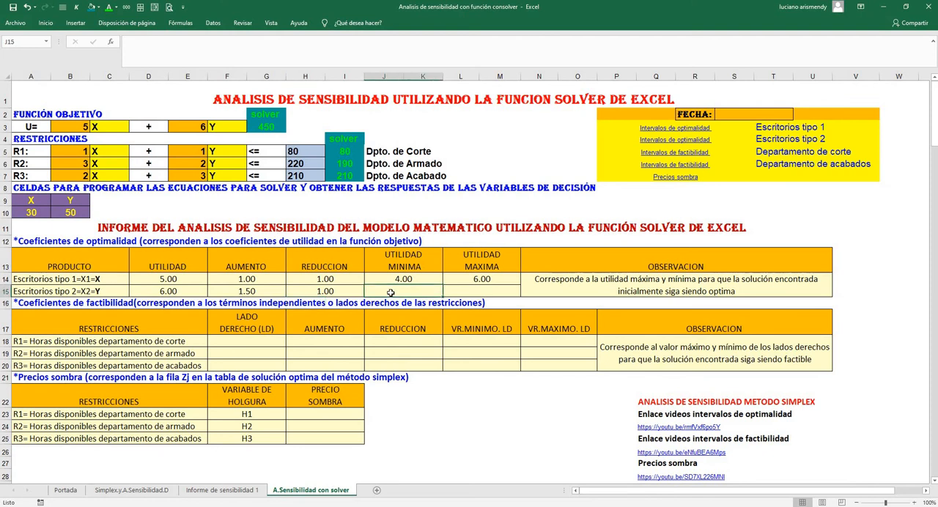
pyautogui.write('=')
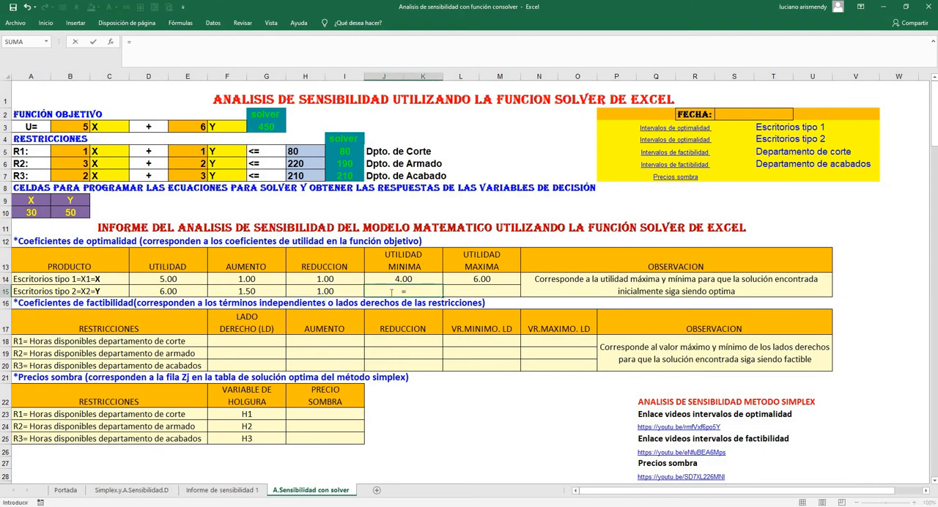
pyautogui.click(176, 291)
pyautogui.write('-')
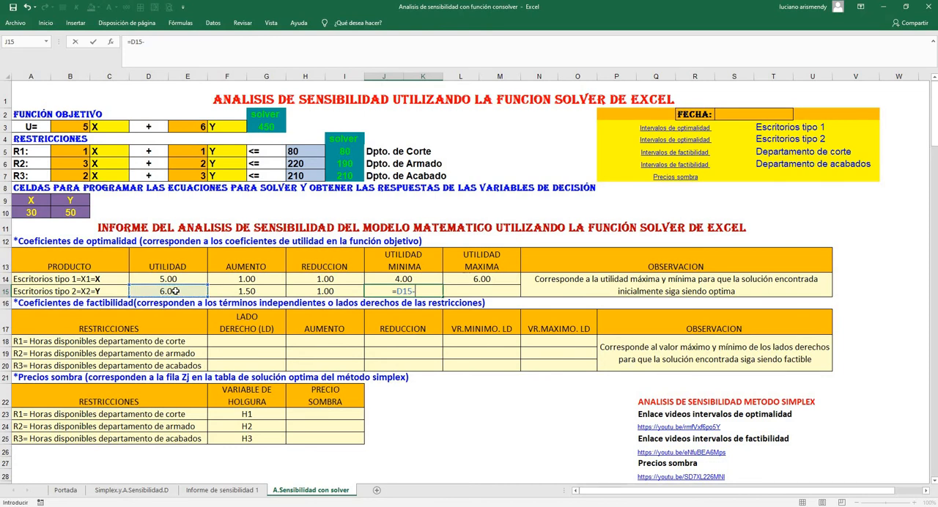
pyautogui.click(321, 290)
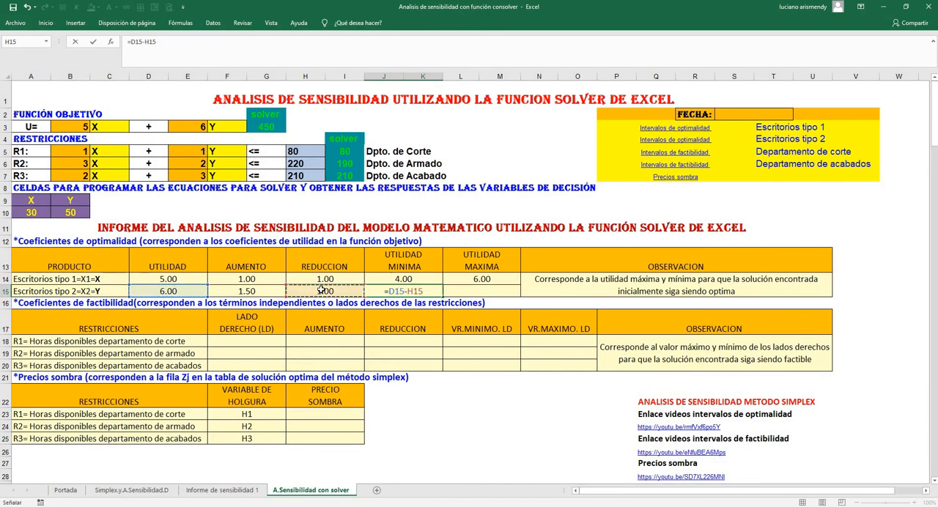
pyautogui.press('Return')
# Calculate desk type 2's UTILIDAD MAXIMA in L15 with the formula =D15+F15
pyautogui.click(483, 291)
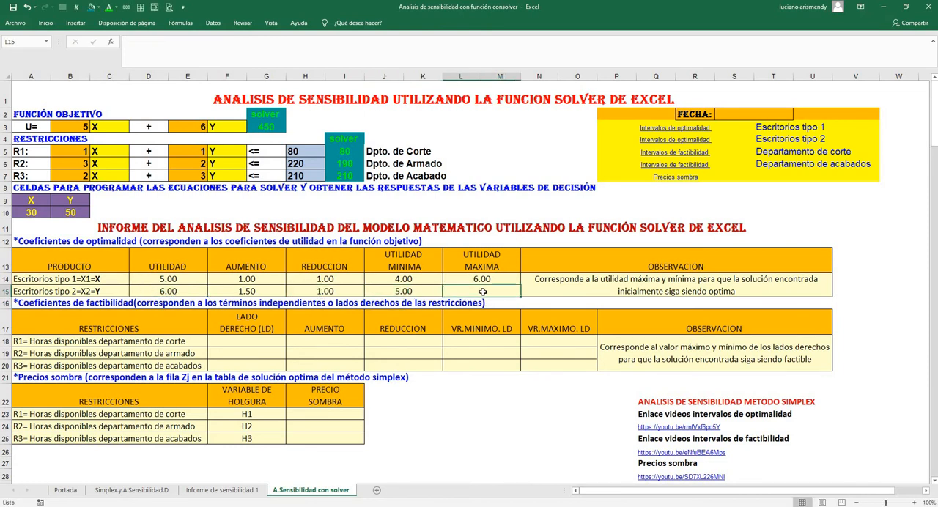
pyautogui.write('=')
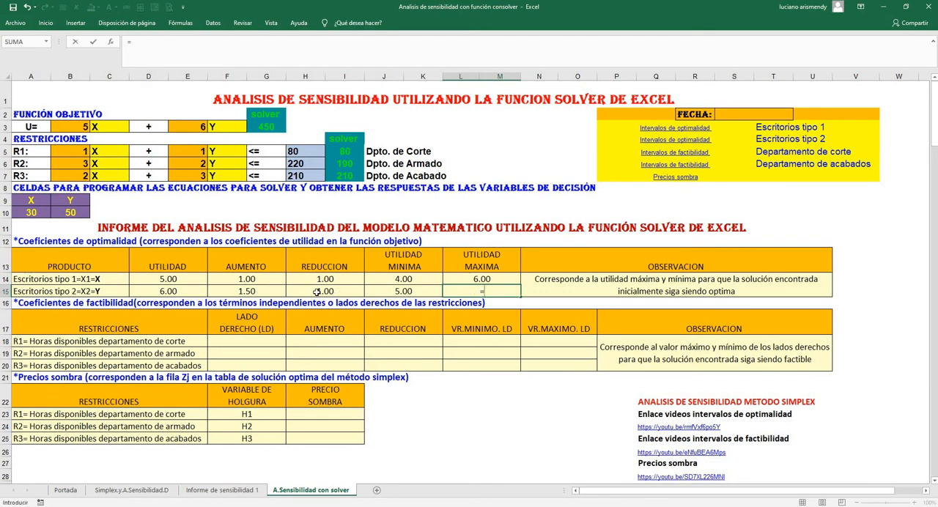
pyautogui.click(180, 291)
pyautogui.write('+')
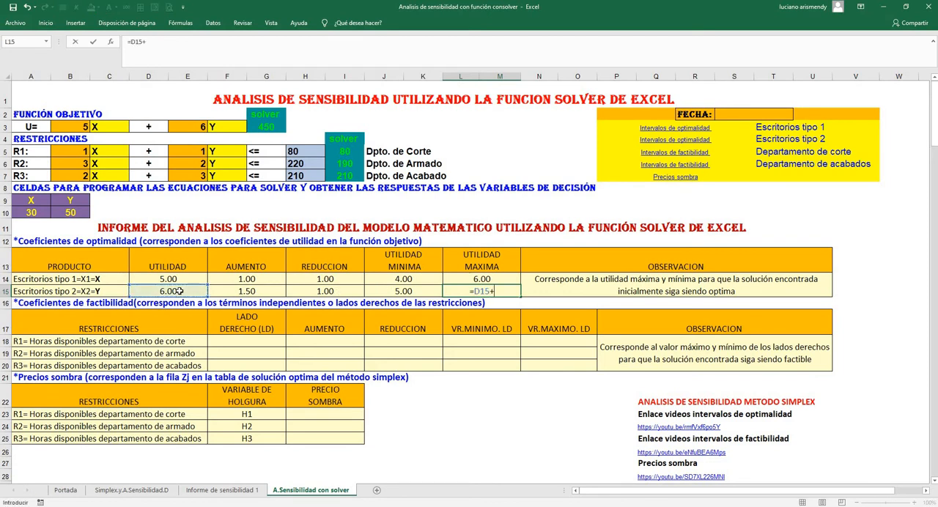
pyautogui.click(261, 289)
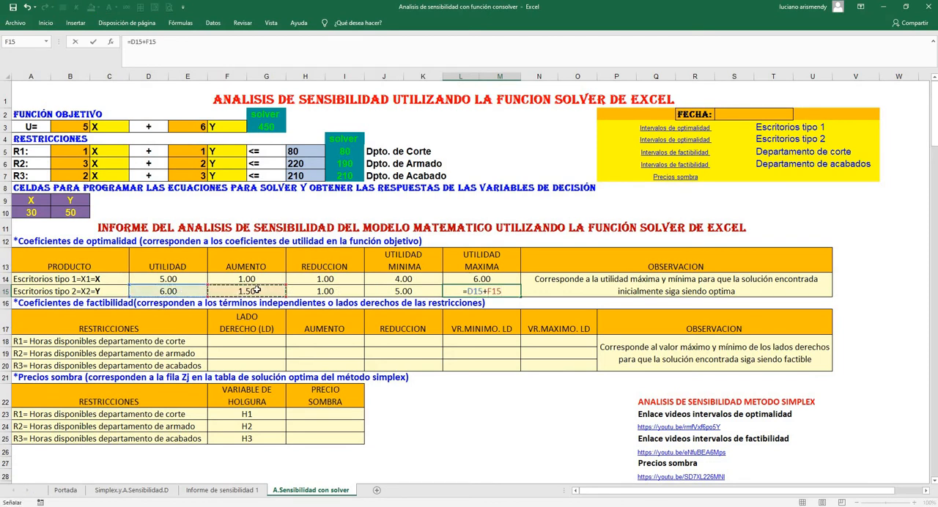
pyautogui.press('Return')
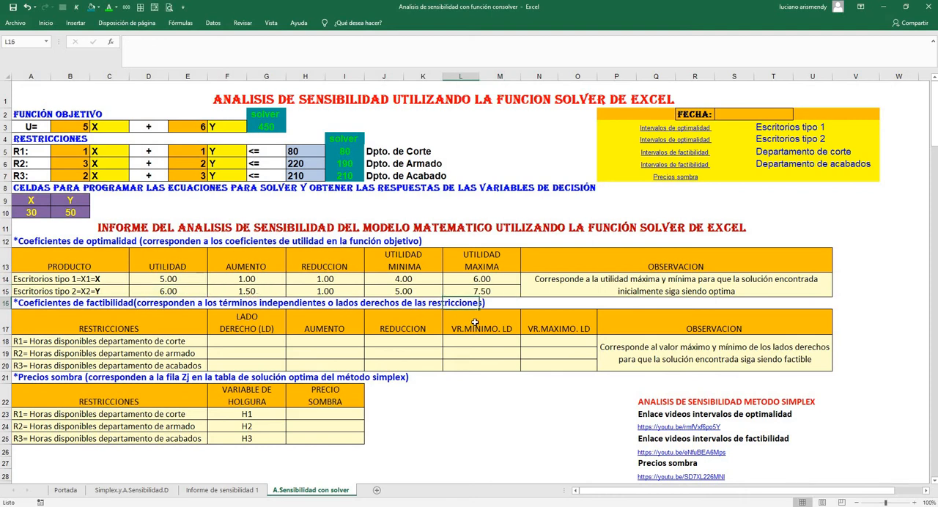
# Compare desk type 2's objective coefficient in E3 with its UTILIDAD MINIMA and UTILIDAD MAXIMA in J15 and L15
pyautogui.click(198, 126)
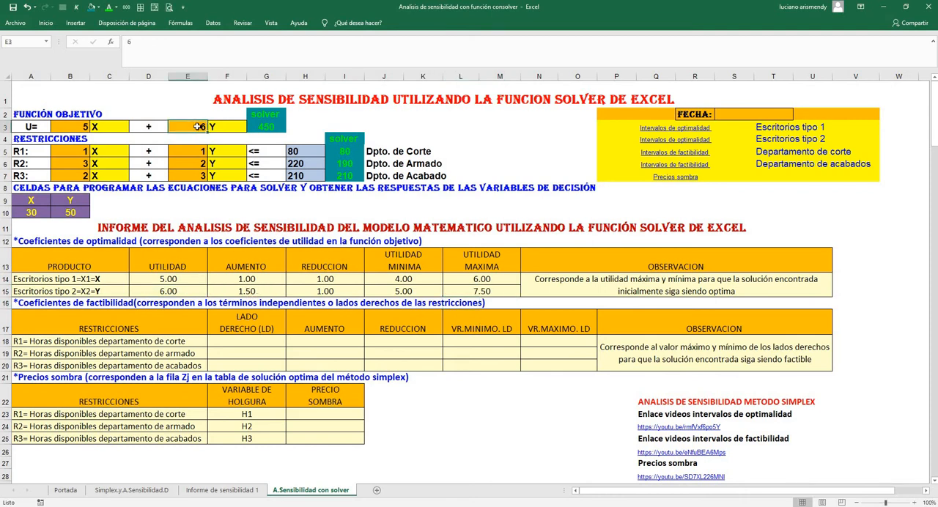
pyautogui.click(395, 291)
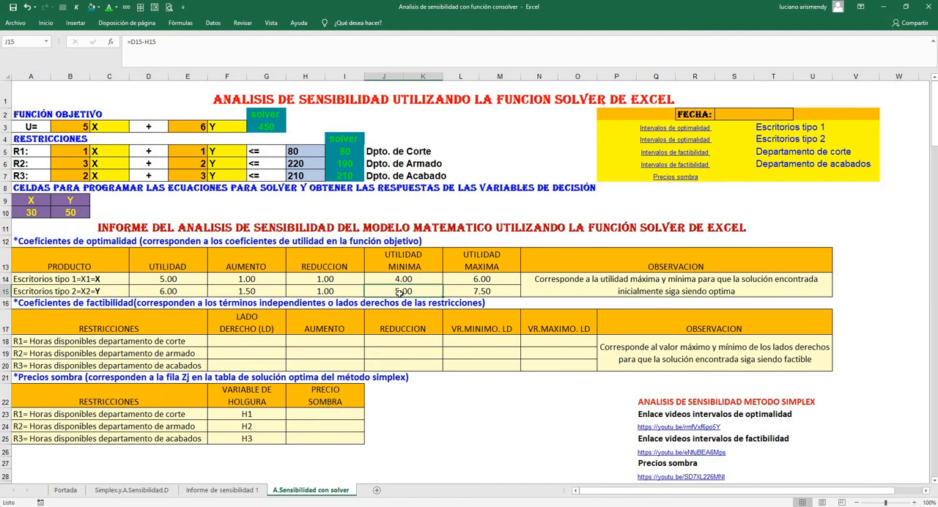
pyautogui.click(469, 292)
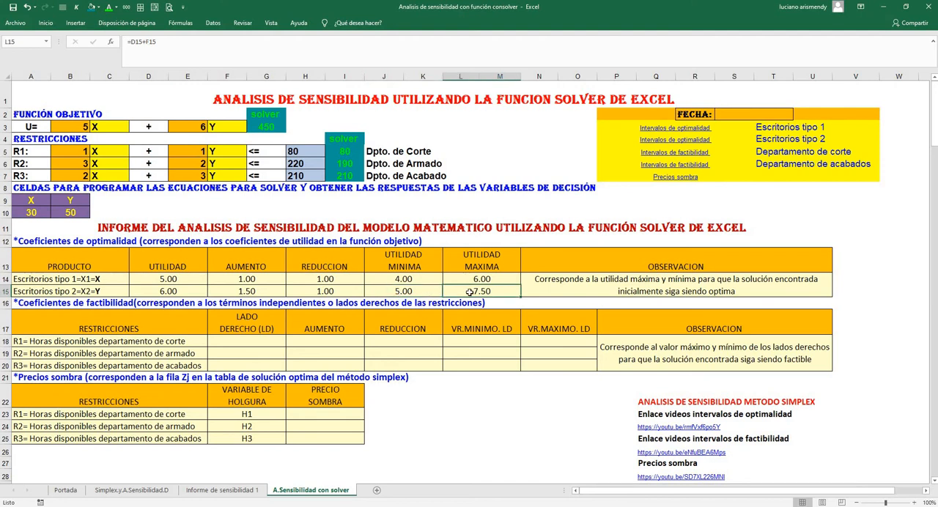
pyautogui.click(414, 293)
pyautogui.moveTo(414, 293); pyautogui.dragTo(454, 293)
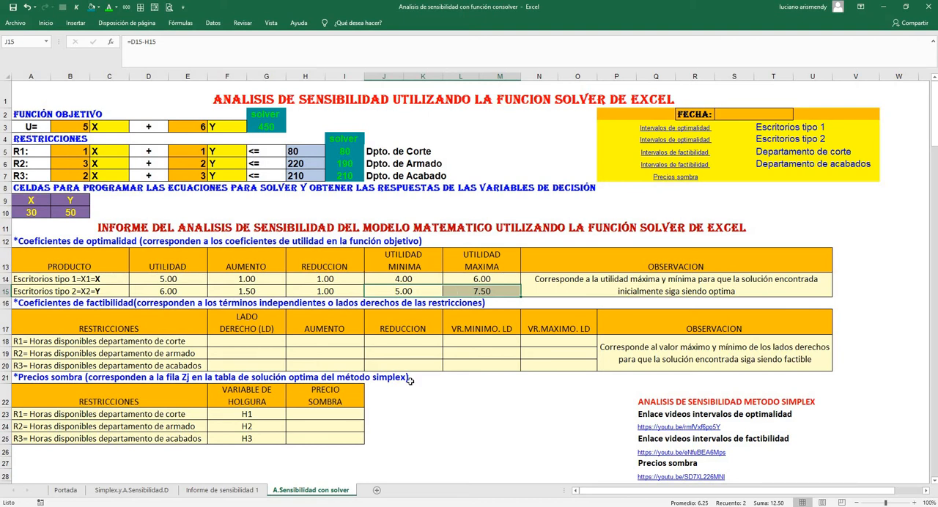
pyautogui.click(439, 406)
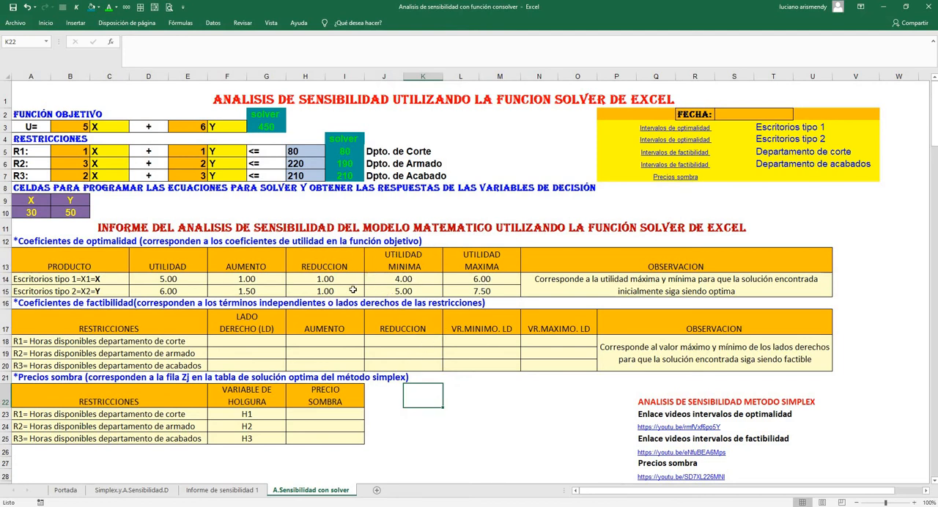
# Follow the Intervalos de optimalidad link for Escritorios tipo 1 and examine how the simplex analysis derives the T1 interval
pyautogui.click(227, 490)
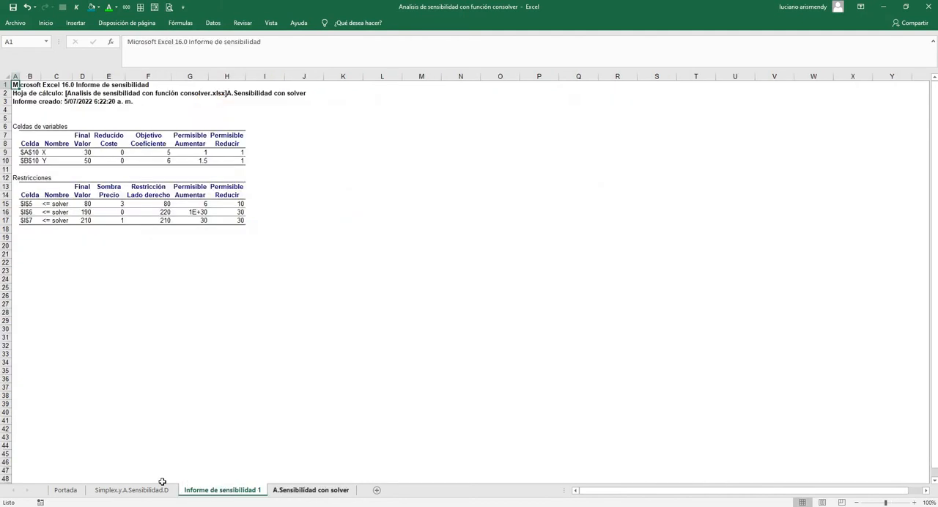
pyautogui.click(135, 491)
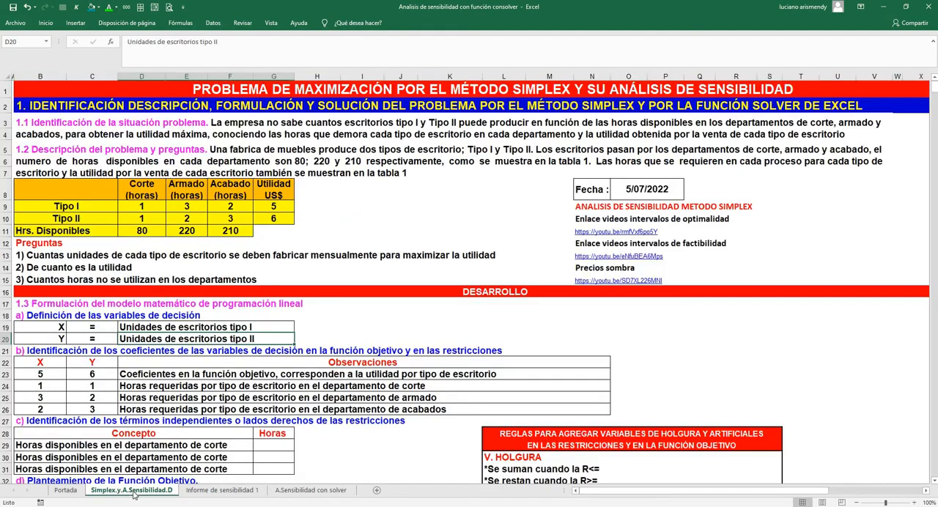
pyautogui.click(304, 490)
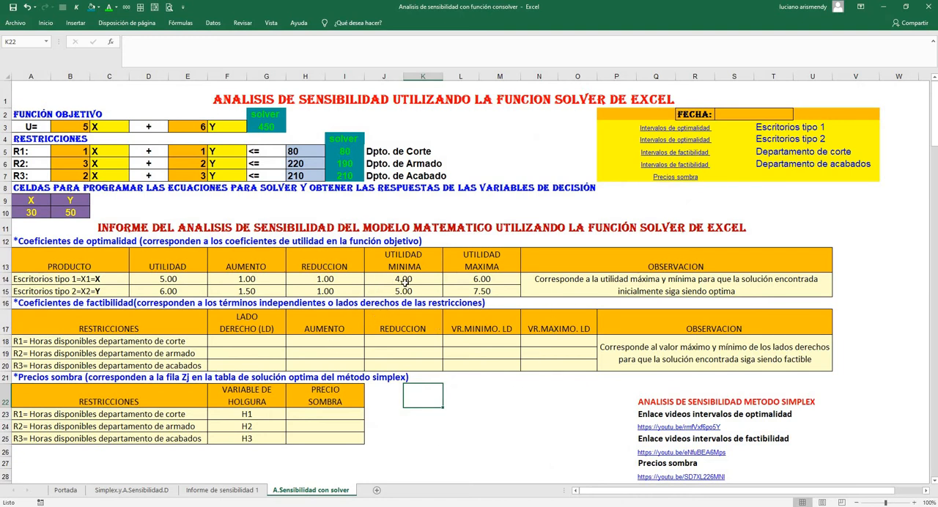
pyautogui.click(671, 128)
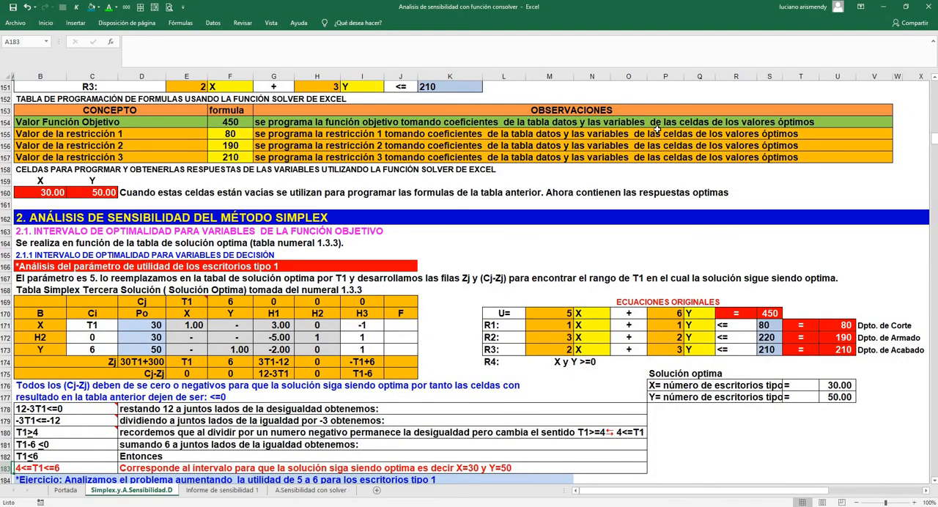
pyautogui.scroll(-1, 68, 459)
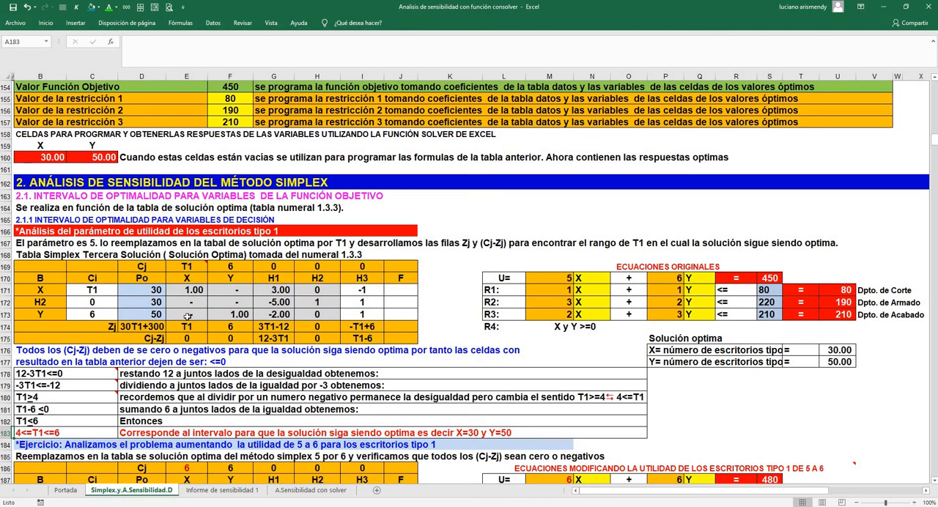
pyautogui.moveTo(190, 267)
pyautogui.click(273, 340)
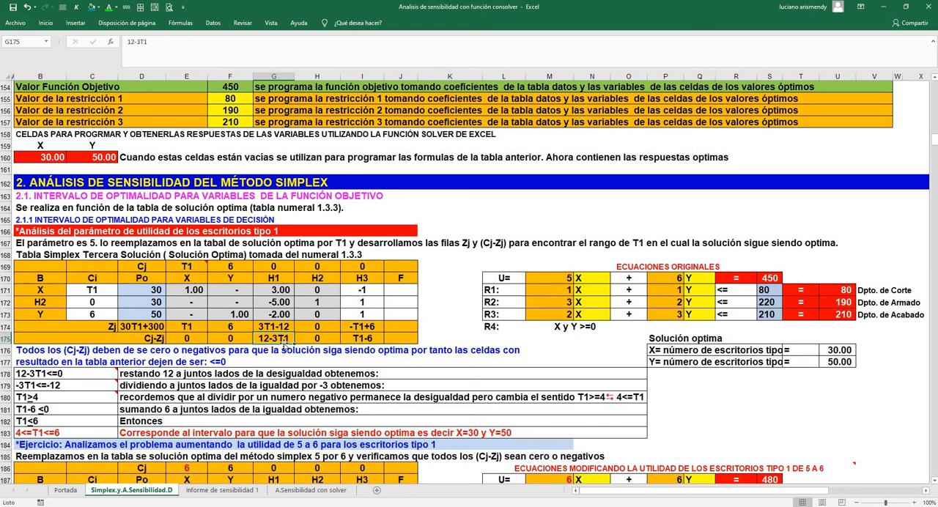
pyautogui.moveTo(29, 375)
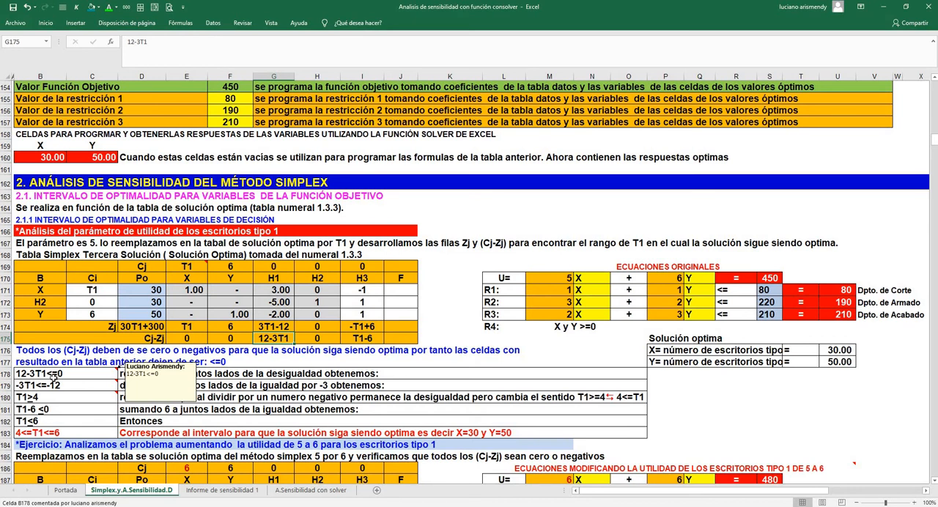
pyautogui.moveTo(33, 400)
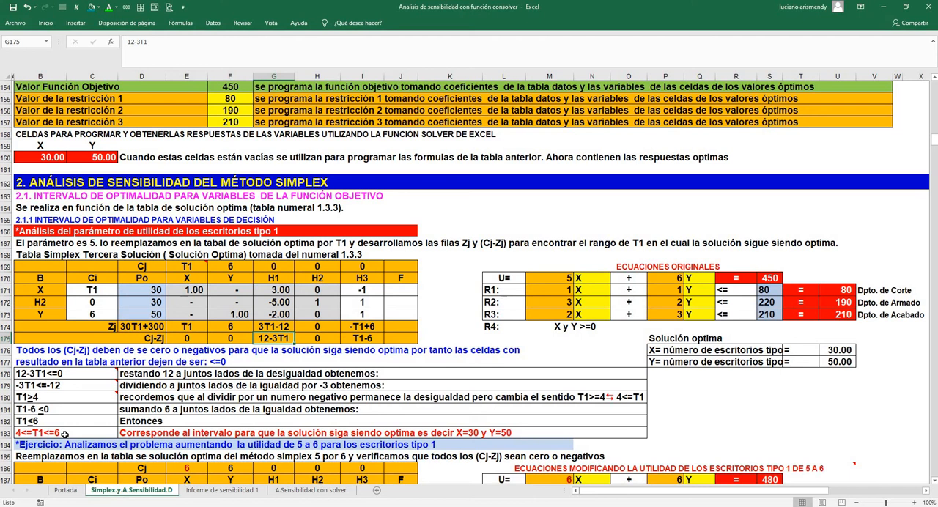
# Return to A.Sensibilidad con solver, follow the Escritorios tipo 2 optimality link and examine the simplex derivation of the T2 interval
pyautogui.click(302, 490)
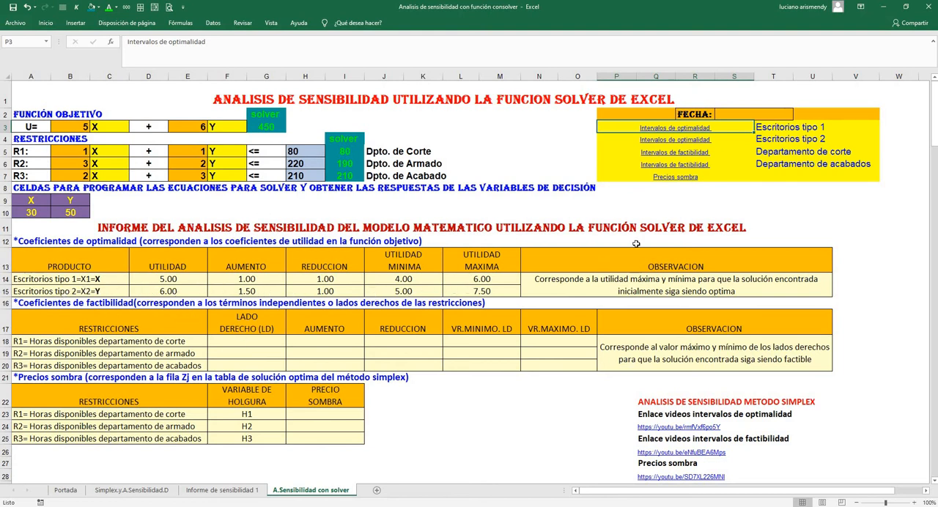
pyautogui.click(679, 145)
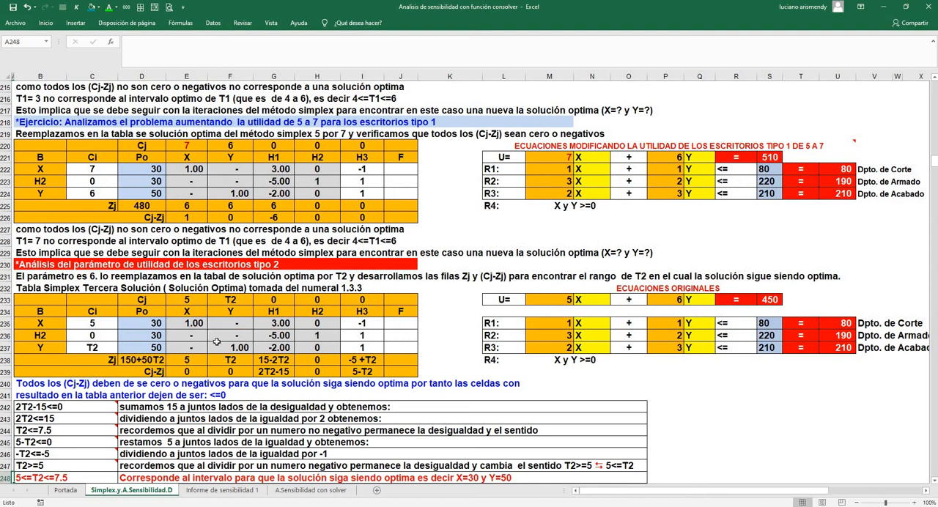
pyautogui.click(65, 490)
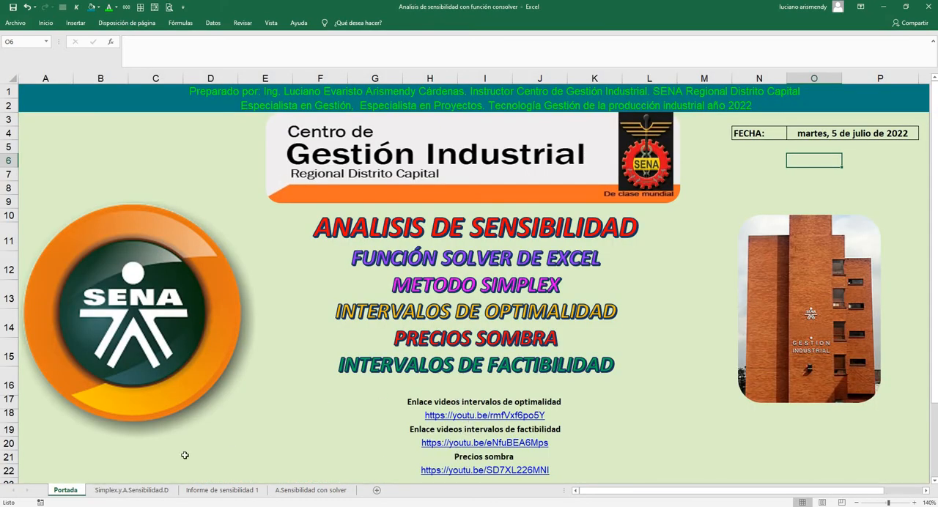
pyautogui.click(132, 490)
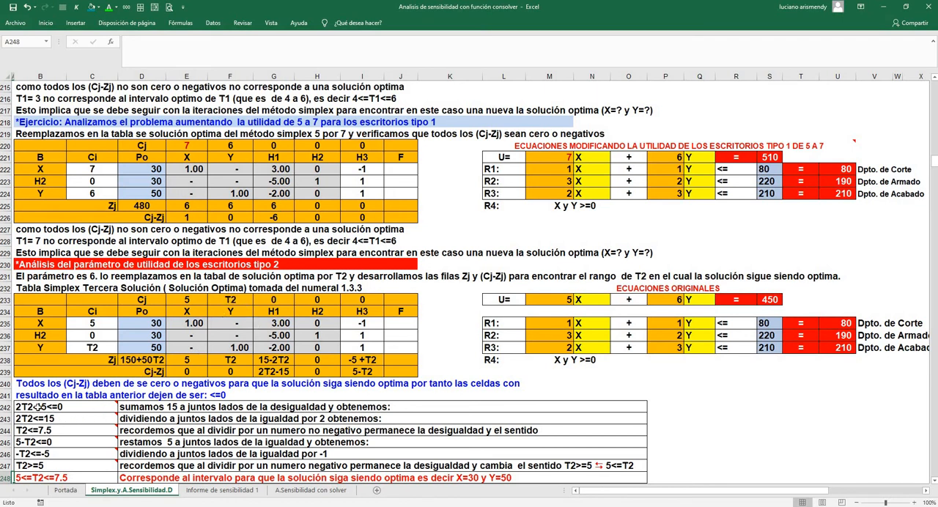
pyautogui.moveTo(58, 408)
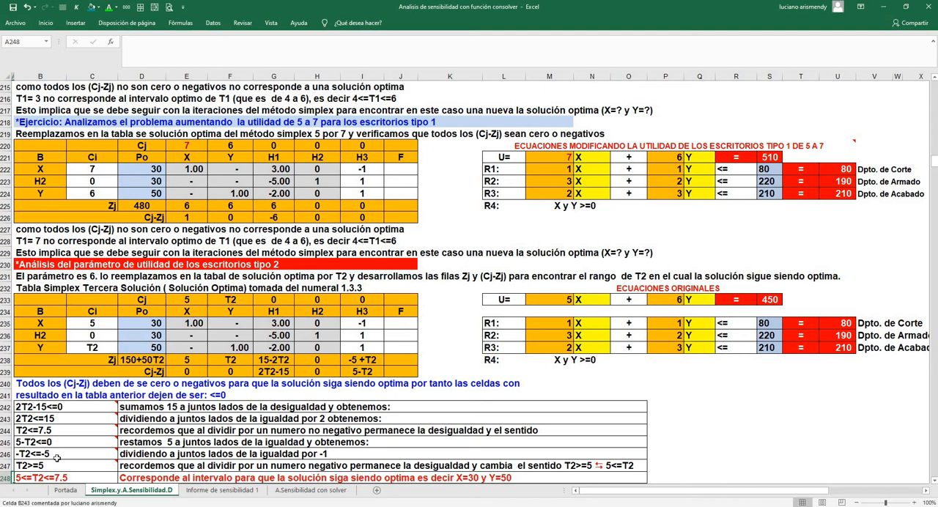
pyautogui.moveTo(41, 431)
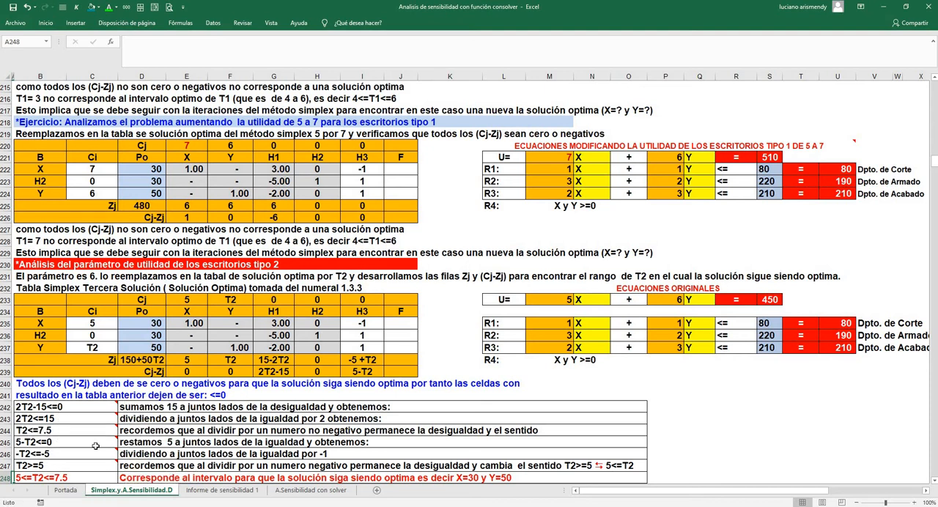
pyautogui.moveTo(28, 462)
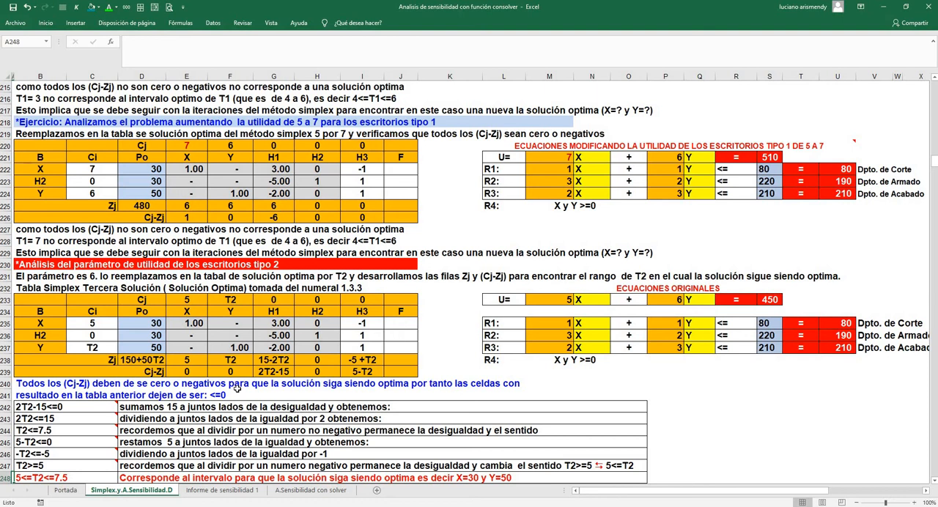
# Examine the T2 table's Cj-Zj row and how its nonzero terms lead to the inequalities that bound T2
pyautogui.click(188, 372)
pyautogui.click(227, 374)
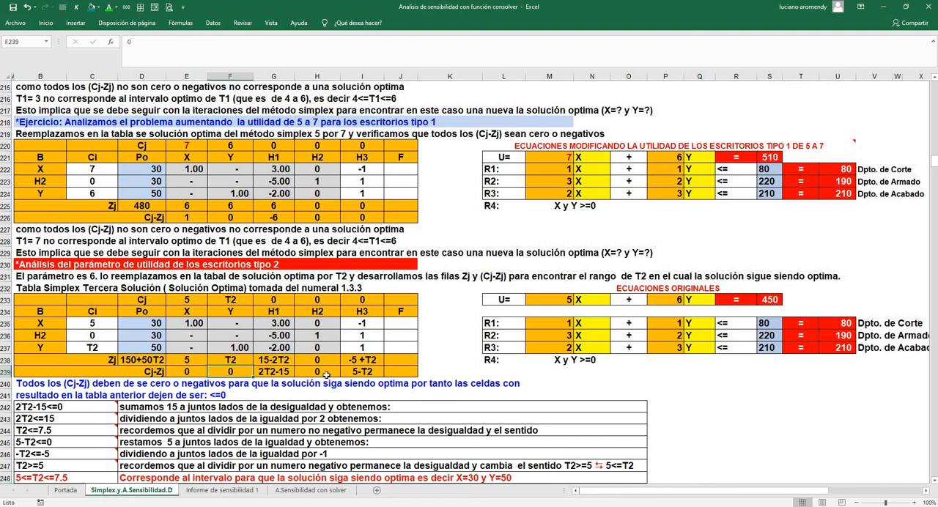
pyautogui.click(323, 372)
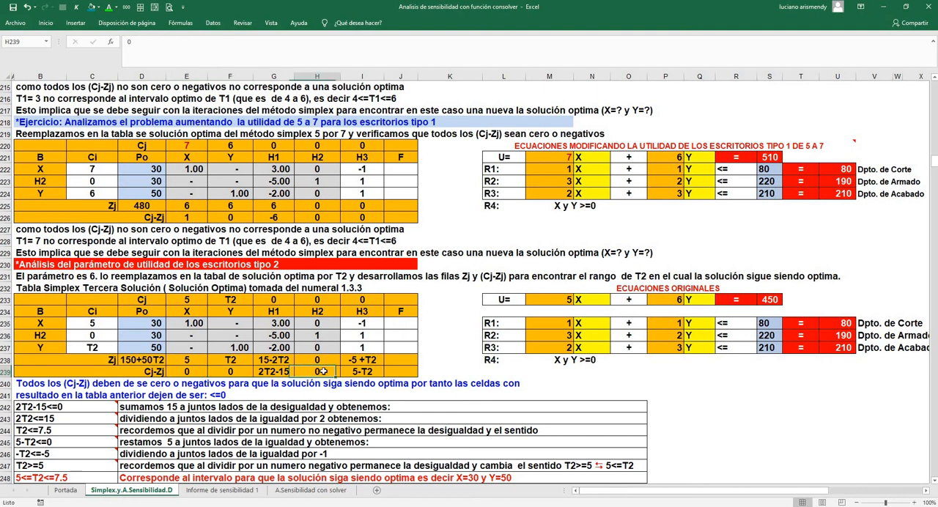
pyautogui.click(284, 371)
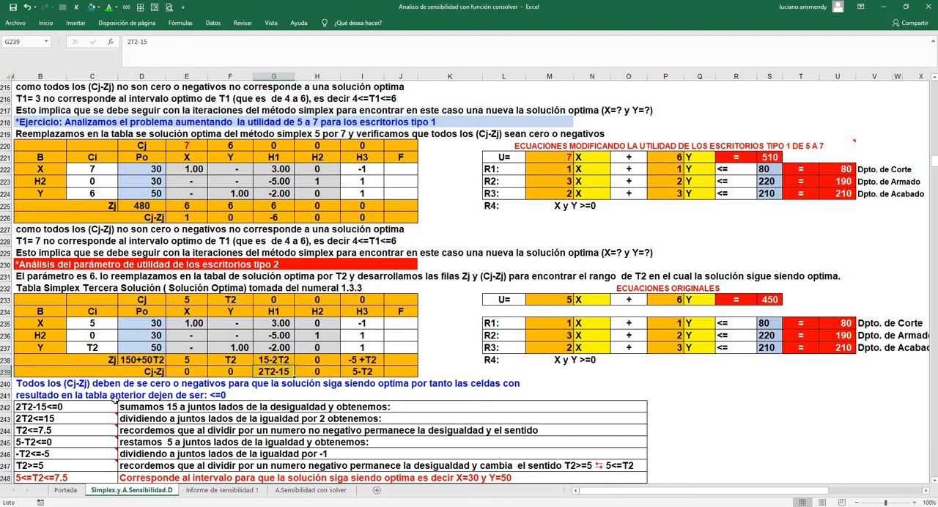
pyautogui.moveTo(57, 410)
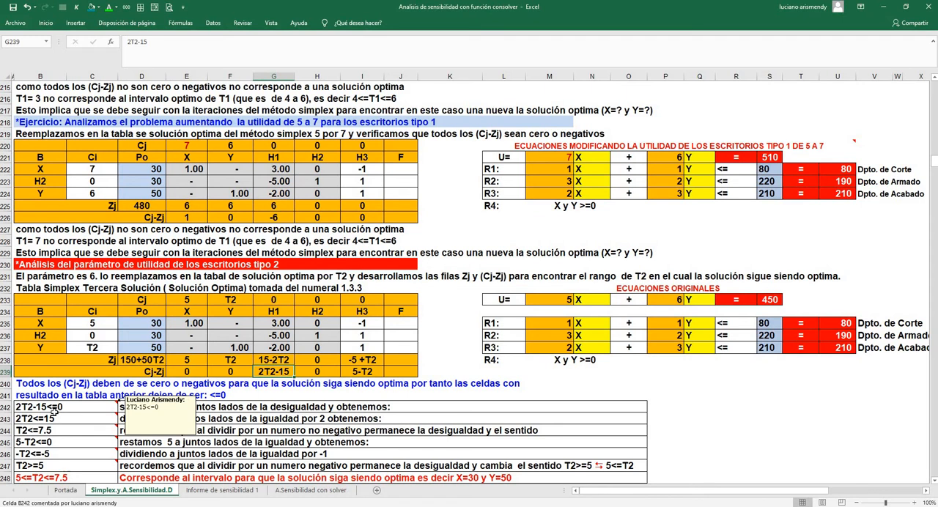
pyautogui.click(356, 373)
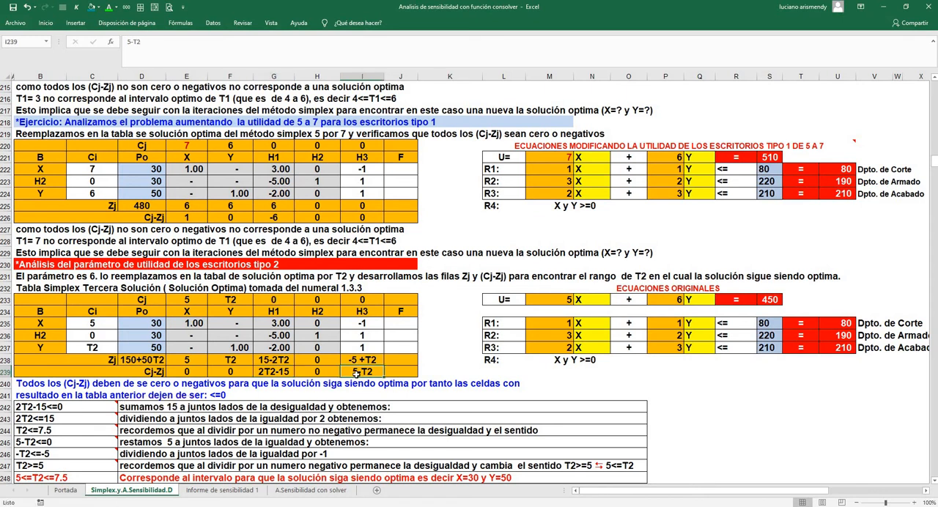
pyautogui.click(54, 441)
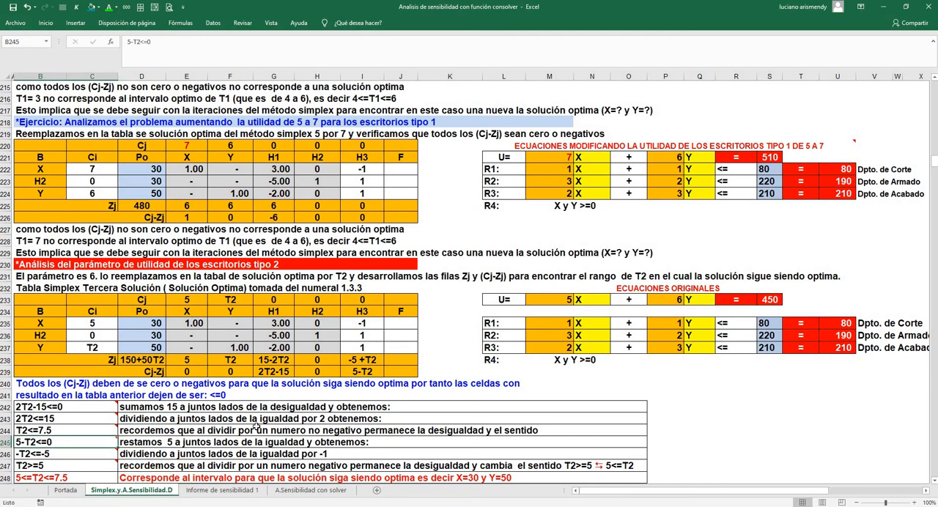
# In A.Sensibilidad con solver, link R1's LADO DERECHO in F18 to =H5 and fill the formula through R3 in F20
pyautogui.click(302, 491)
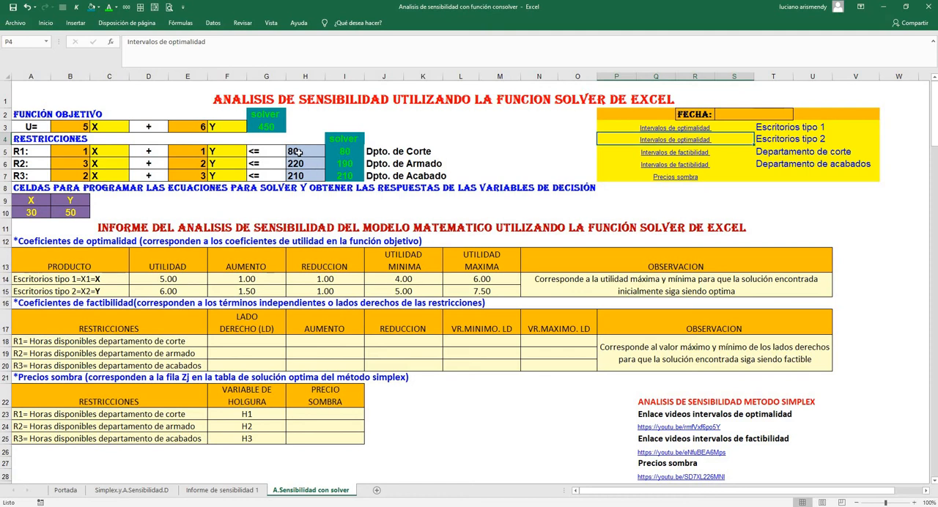
pyautogui.click(259, 344)
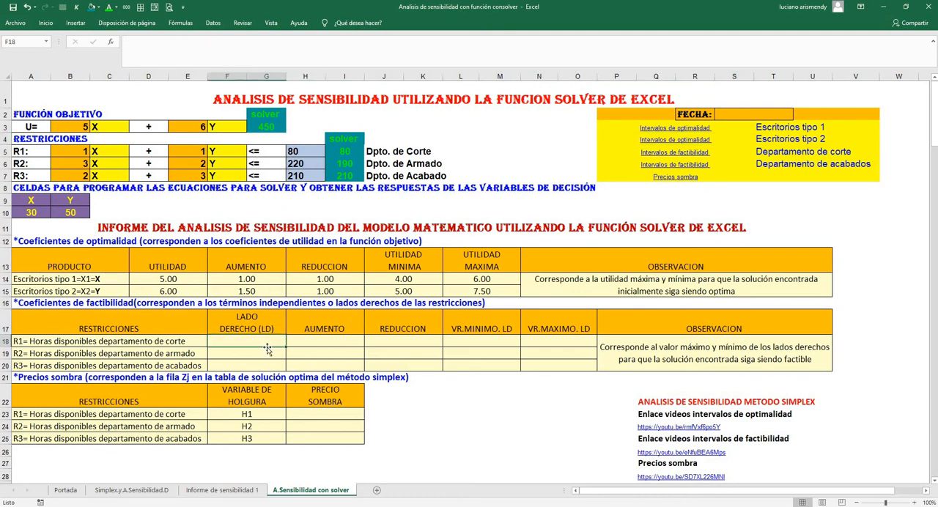
pyautogui.write('=')
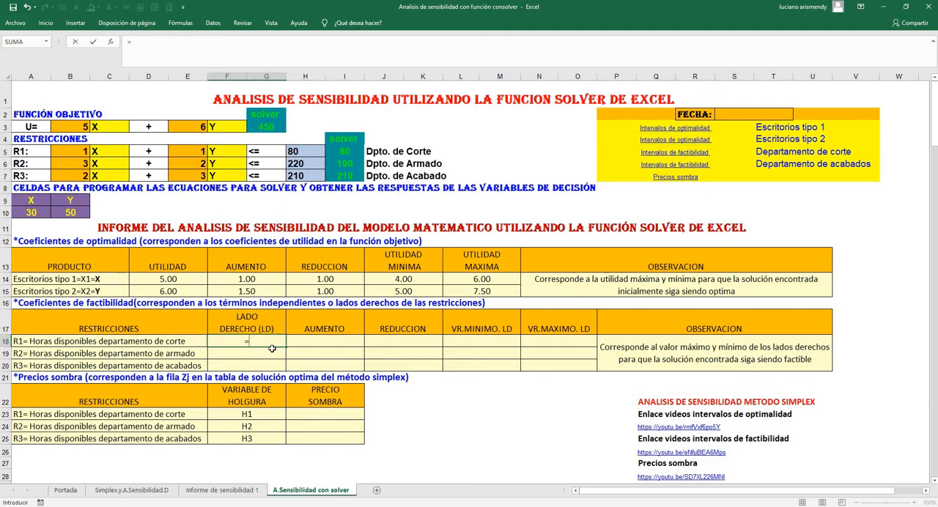
pyautogui.click(307, 152)
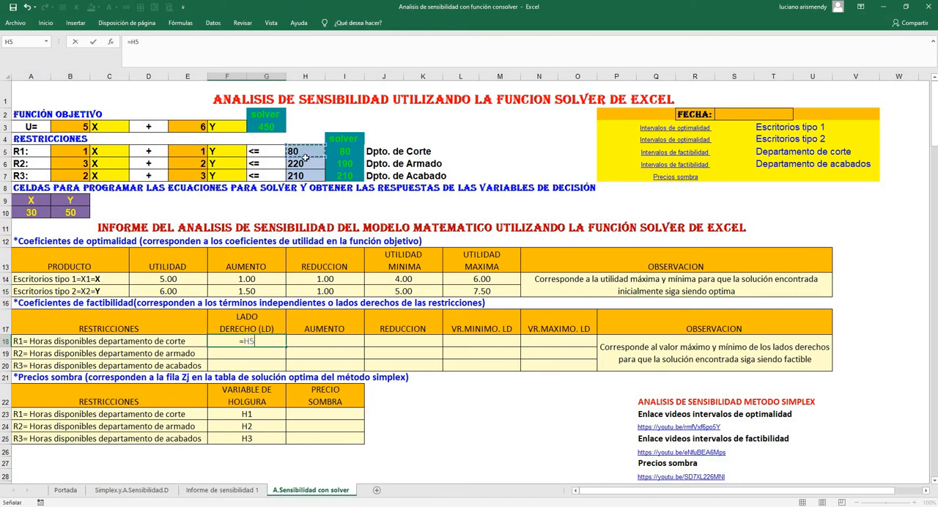
pyautogui.press('Return')
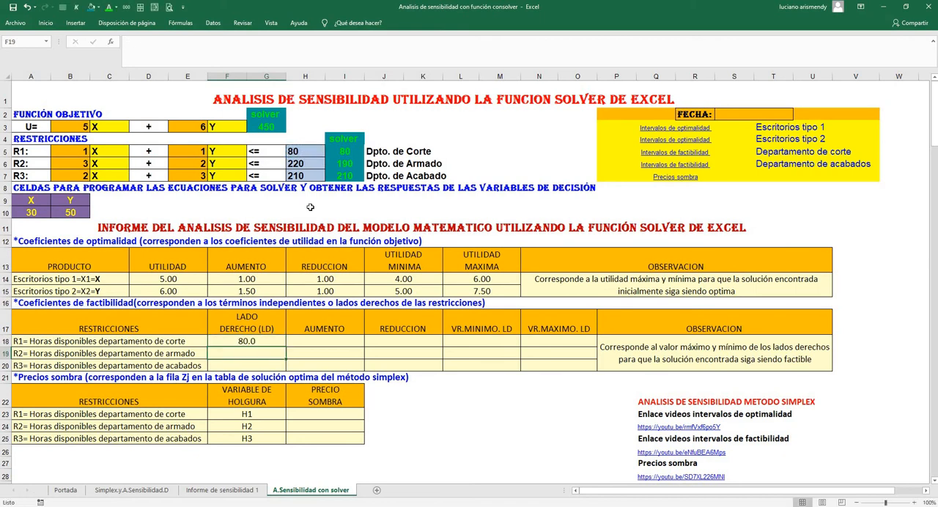
pyautogui.click(257, 340)
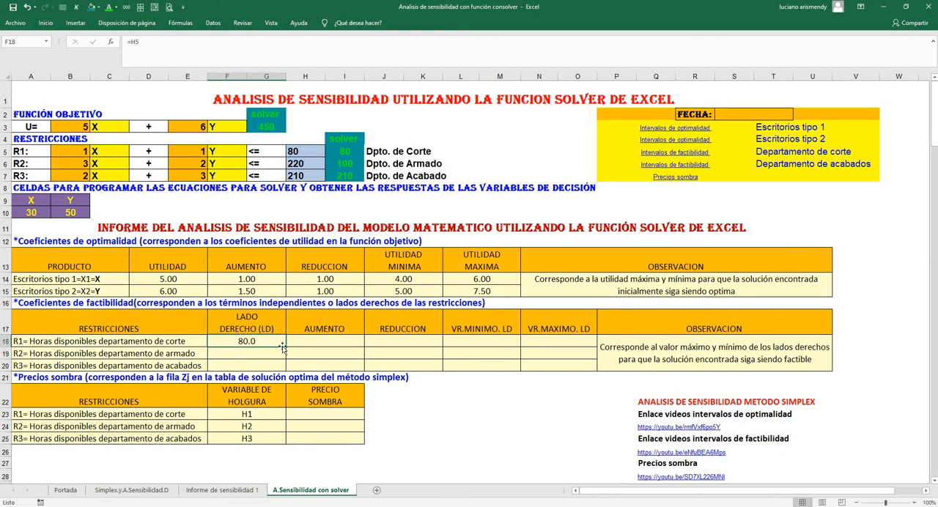
pyautogui.moveTo(286, 346); pyautogui.dragTo(285, 373)
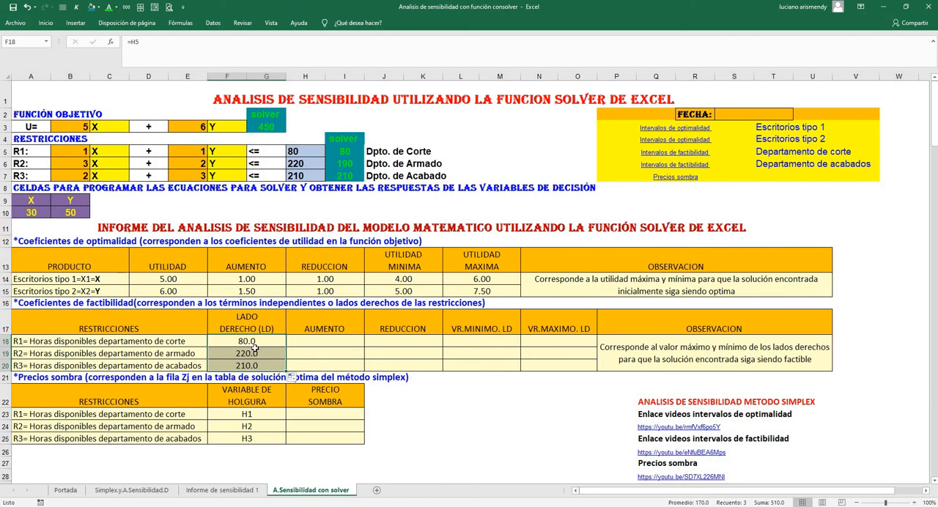
# Link the cutting department's AUMENTO in H18 to its Permisible Aumentar value in G15 of Informe de sensibilidad 1
pyautogui.click(321, 341)
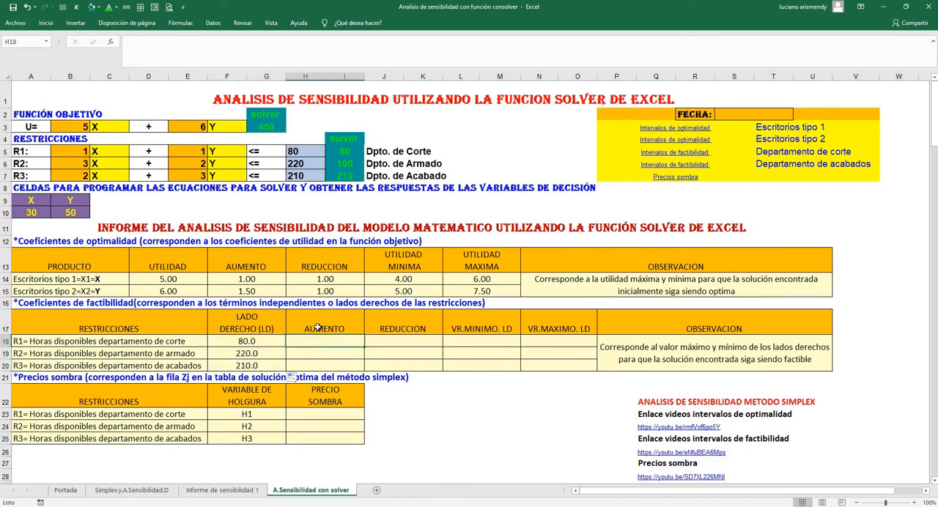
pyautogui.write('=')
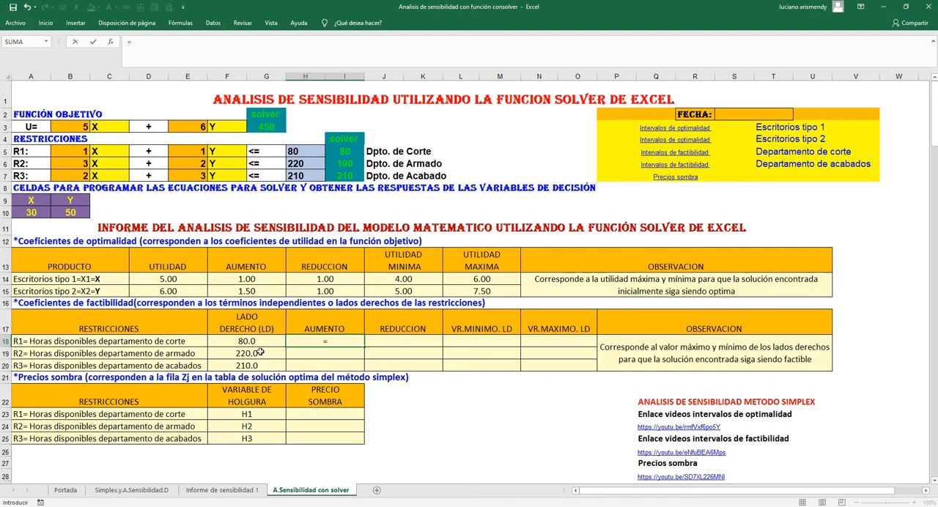
pyautogui.click(229, 496)
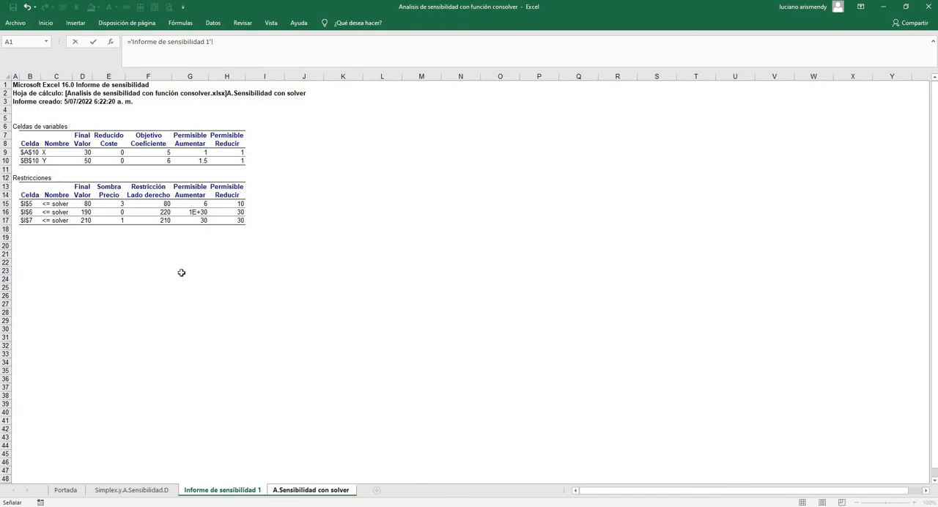
pyautogui.click(195, 203)
pyautogui.press('Return')
# Link the cutting department's REDUCCION in J18 to its Permisible Reducir value in H15 of Informe de sensibilidad 1
pyautogui.click(396, 339)
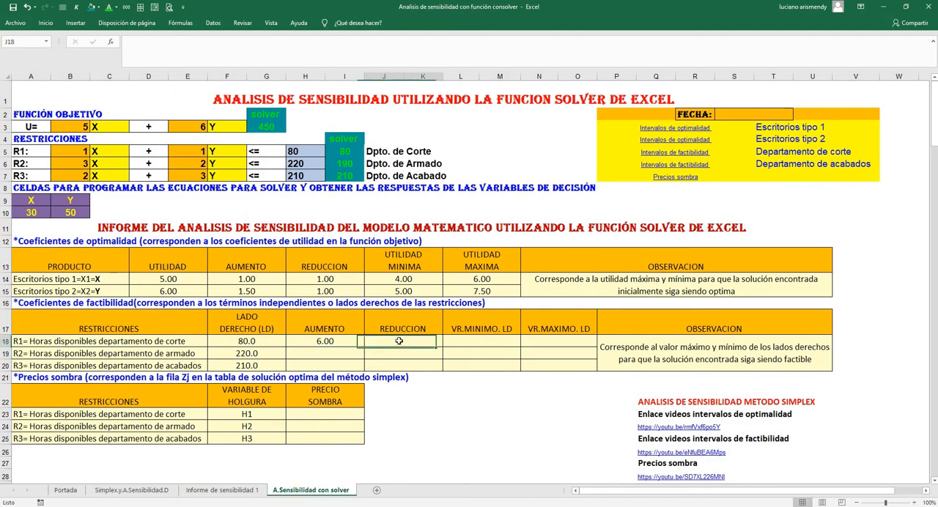
pyautogui.write('=')
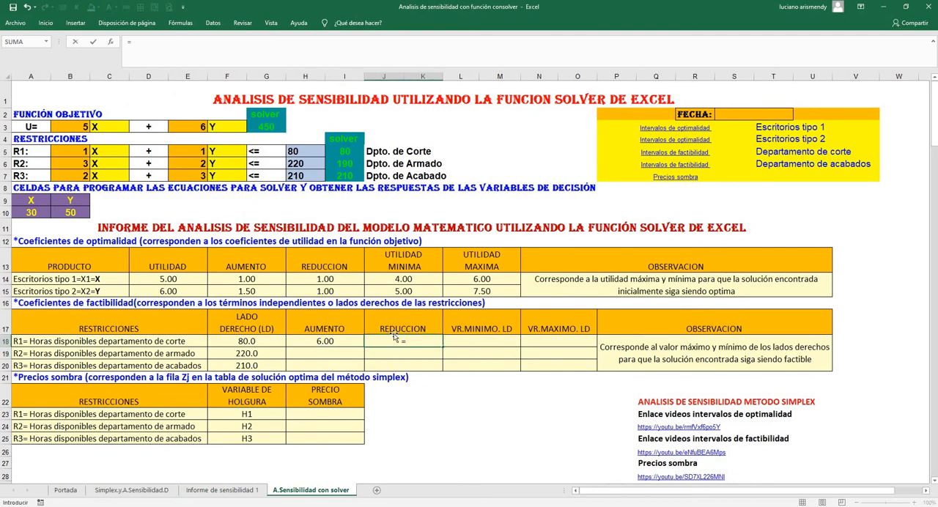
pyautogui.click(223, 490)
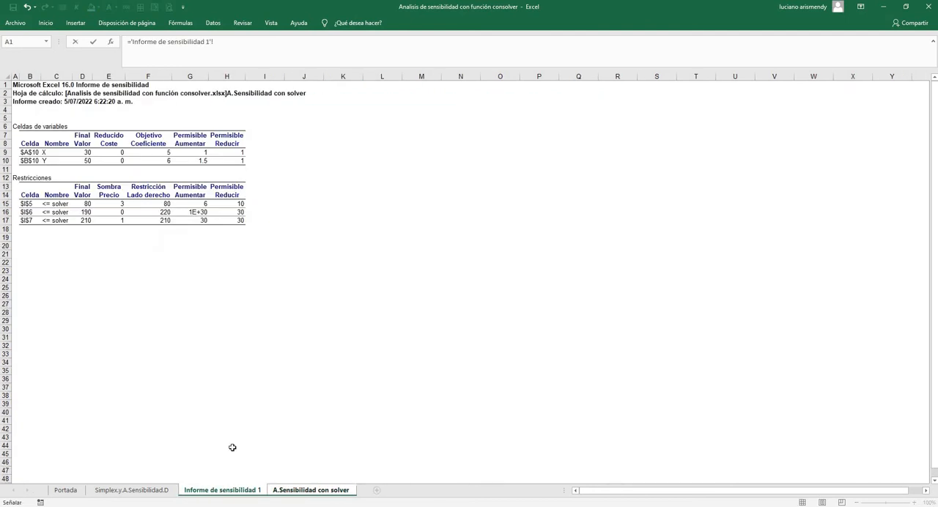
pyautogui.click(238, 204)
pyautogui.press('Return')
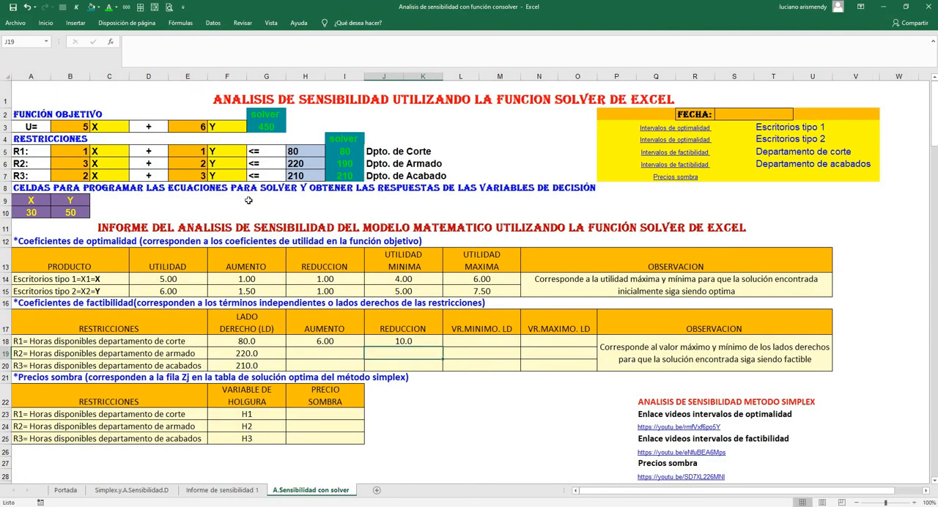
# Calculate the cutting department's VR.MINIMO. LD in L18 with the formula =F18-J18
pyautogui.click(297, 151)
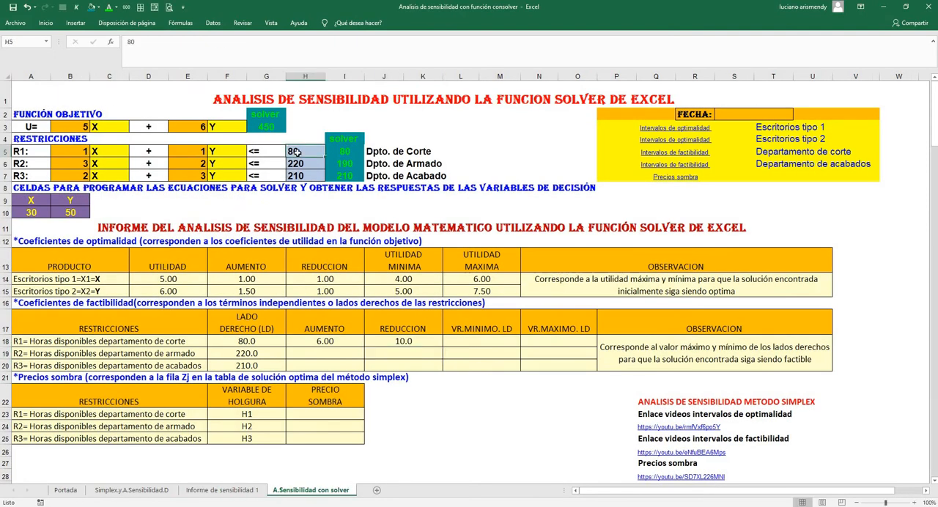
pyautogui.click(466, 342)
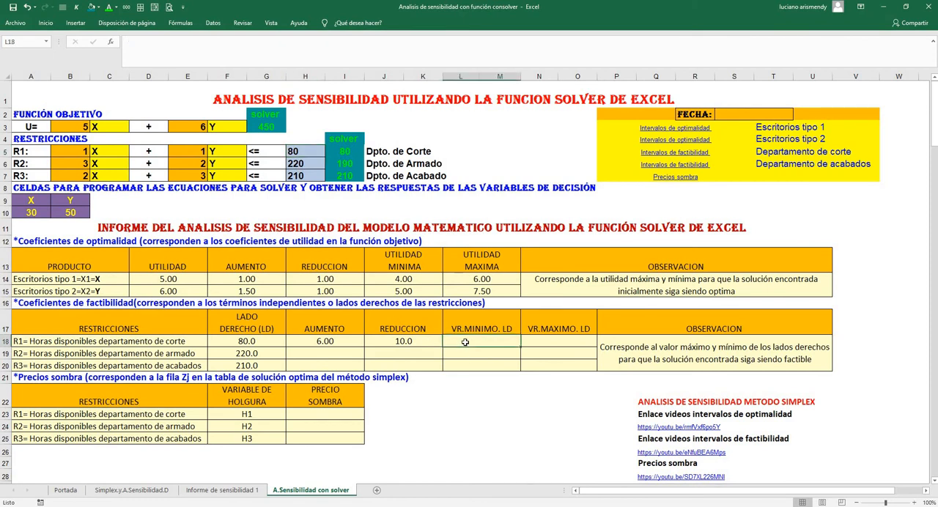
pyautogui.write('=')
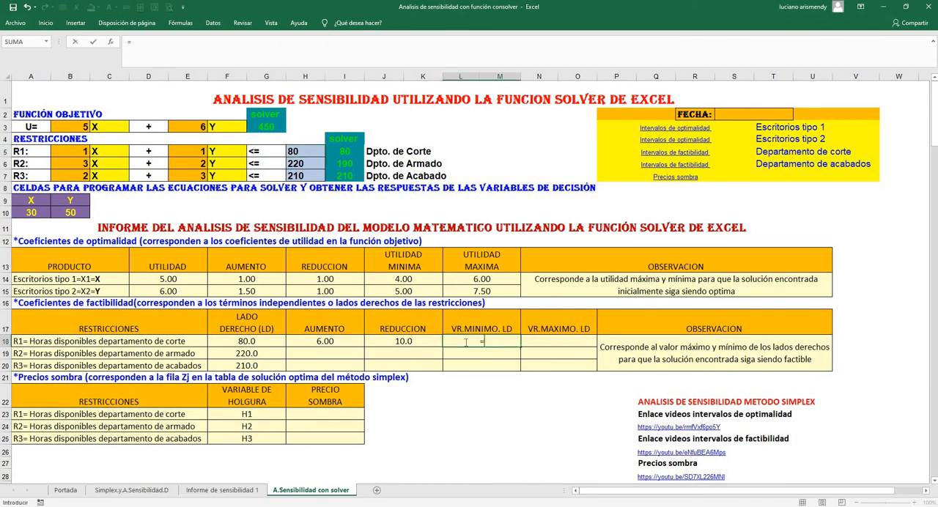
pyautogui.click(248, 342)
pyautogui.write('-')
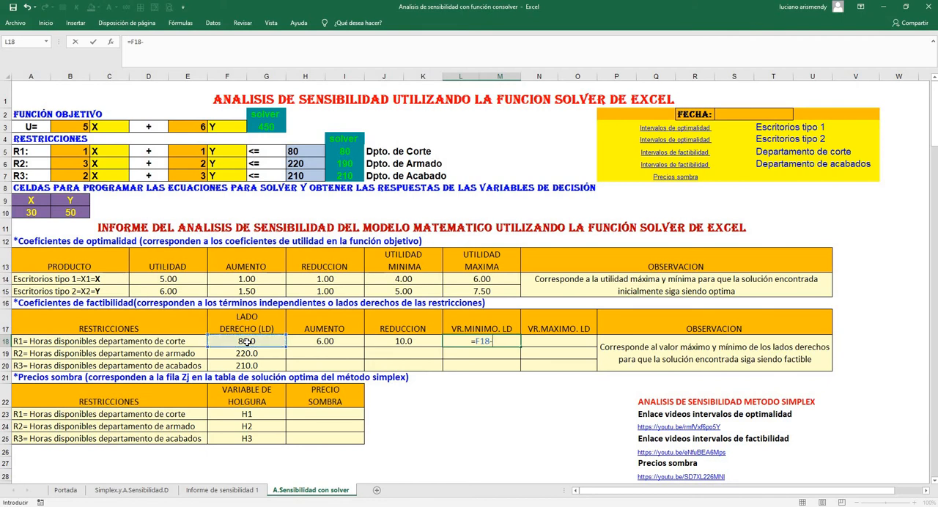
pyautogui.click(397, 341)
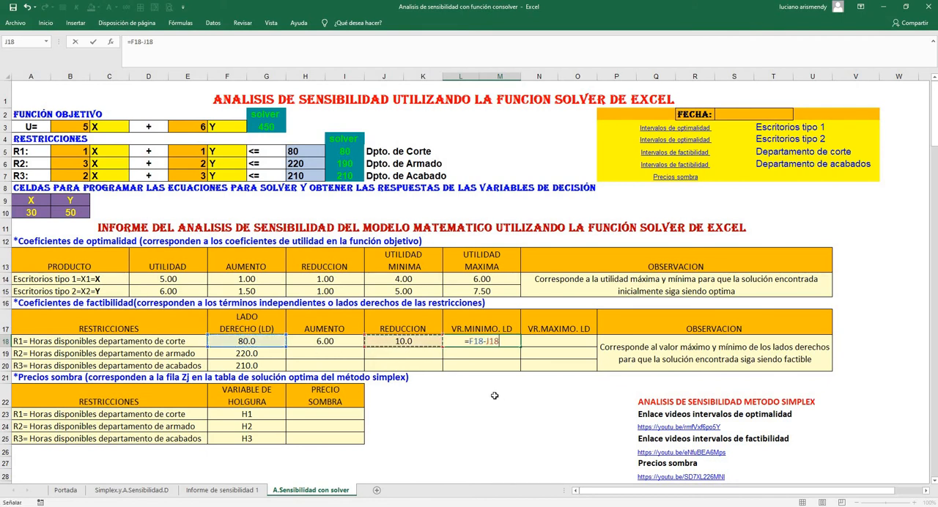
pyautogui.press('Return')
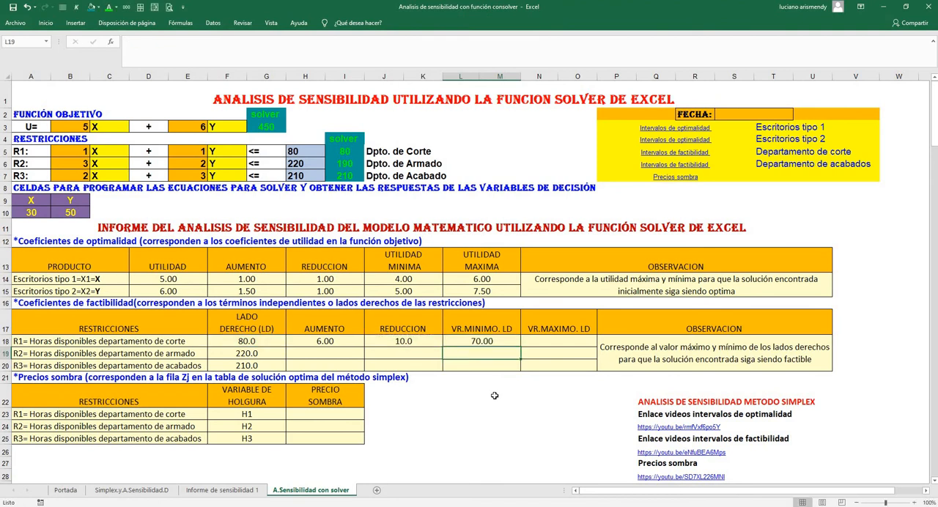
# Calculate the cutting department's VR.MAXIMO. LD in N18 with the formula =F18+H18
pyautogui.click(545, 338)
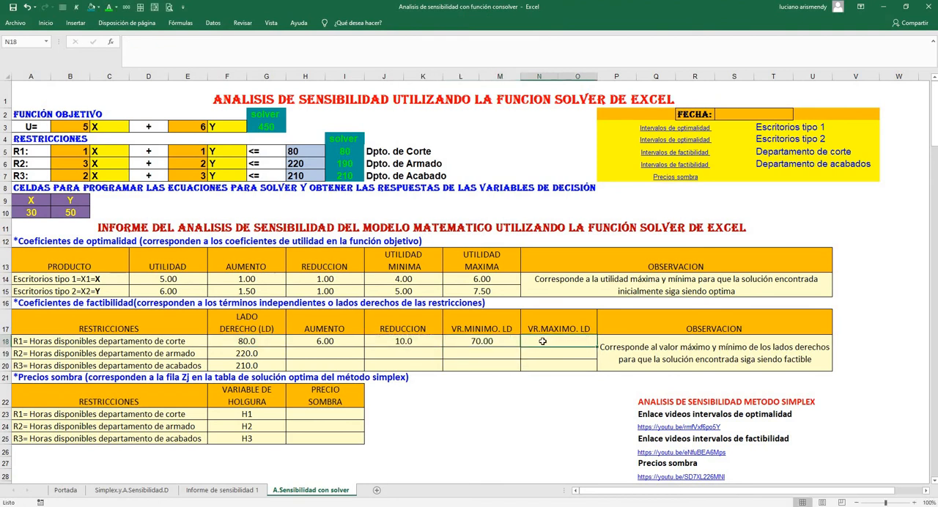
pyautogui.write('=')
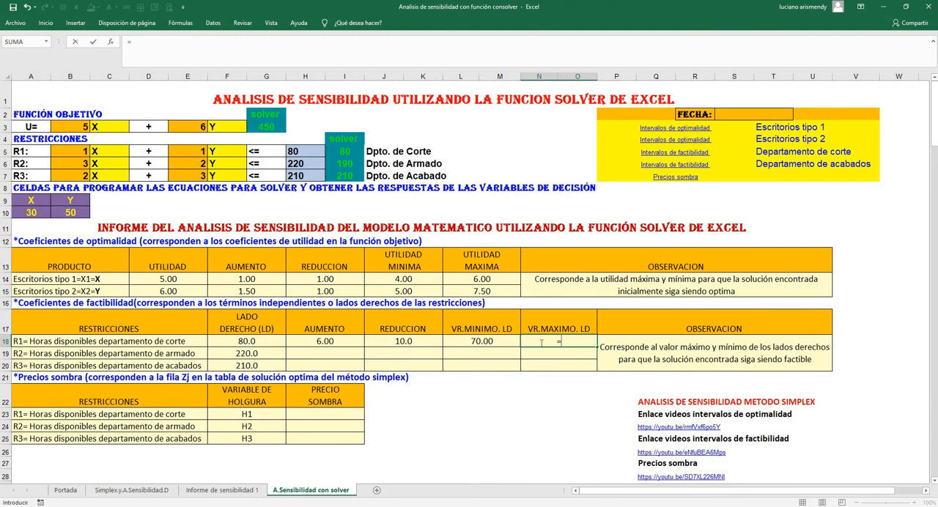
pyautogui.click(244, 344)
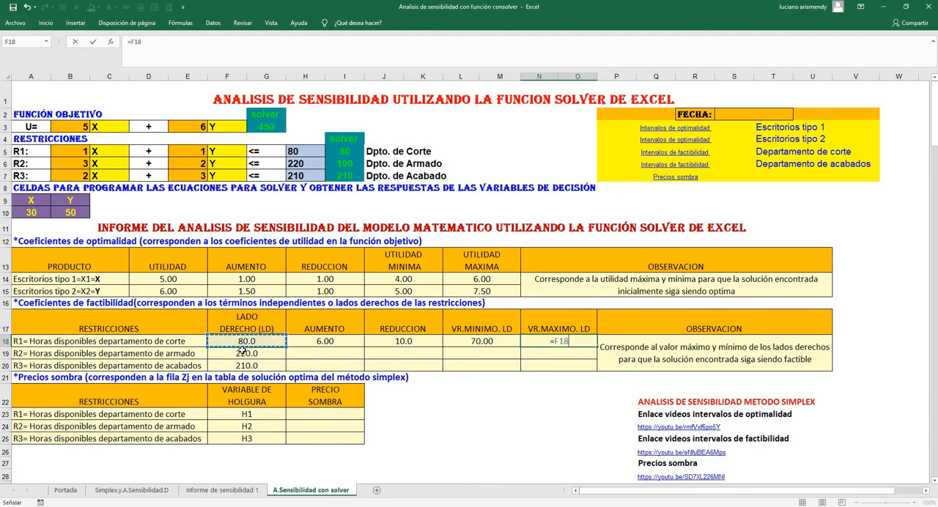
pyautogui.write('+')
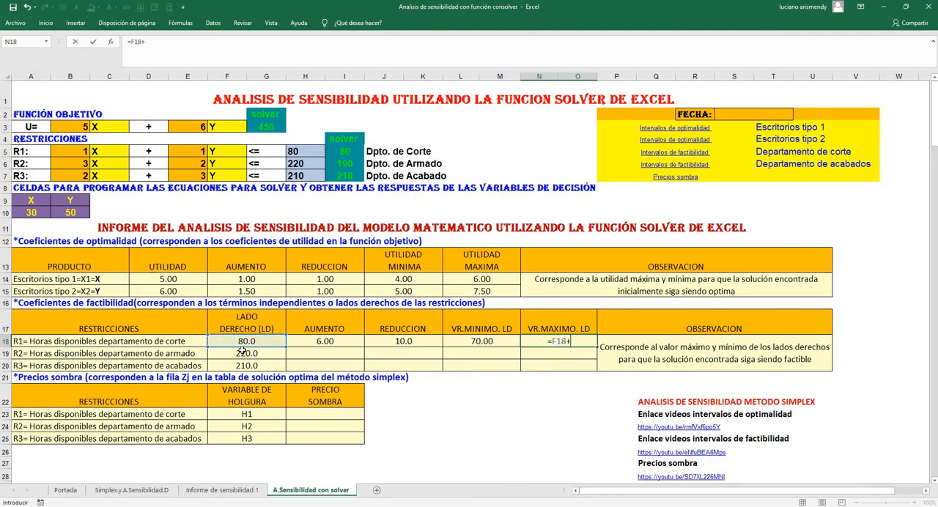
pyautogui.click(317, 342)
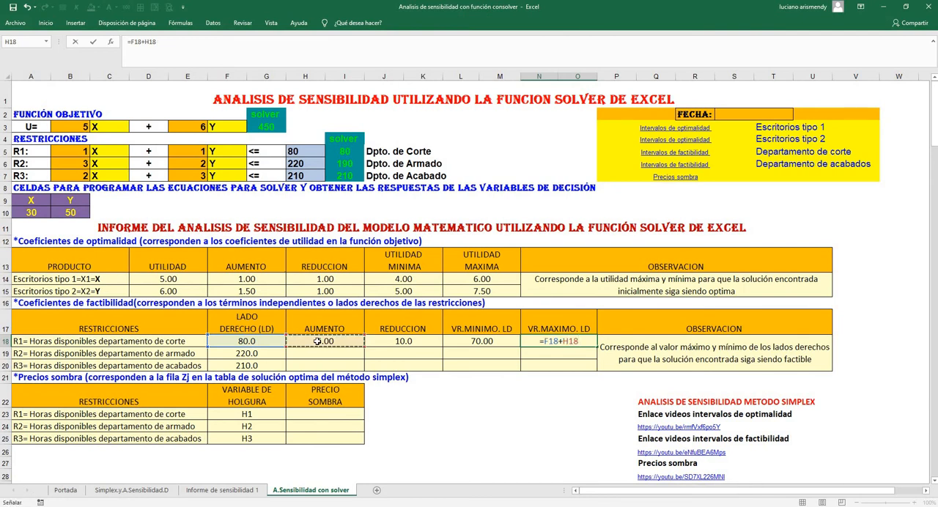
pyautogui.press('Return')
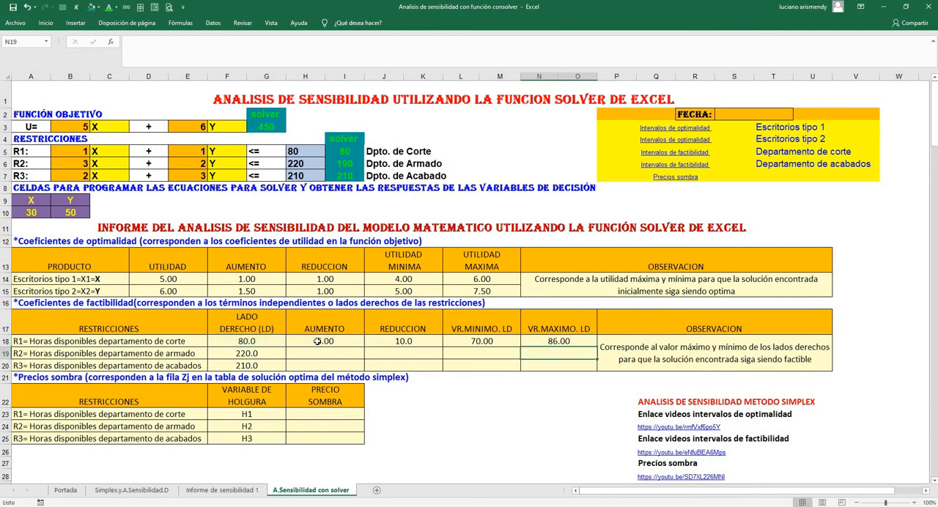
# Compare the cutting department's right-hand-side limits in L18 and N18 with desk type 1's utility limits in J14 and L14
pyautogui.click(480, 342)
pyautogui.click(551, 342)
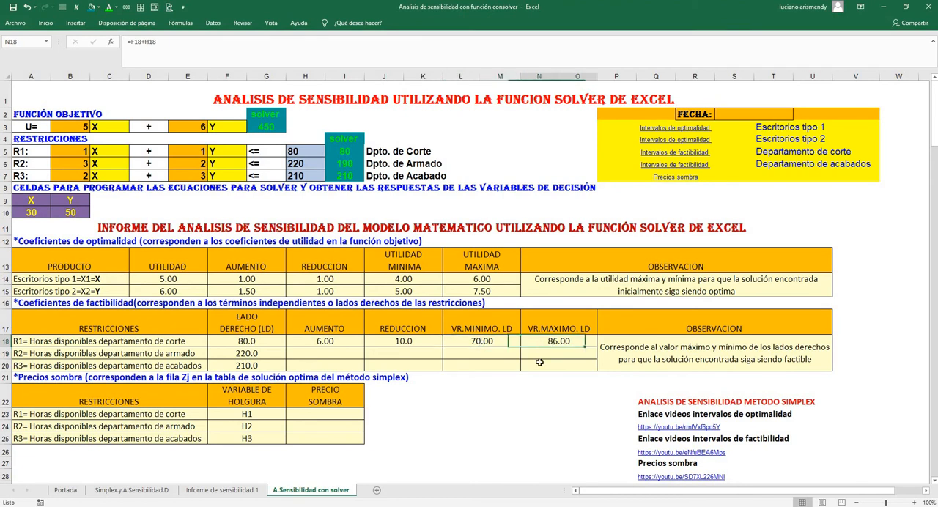
pyautogui.click(413, 278)
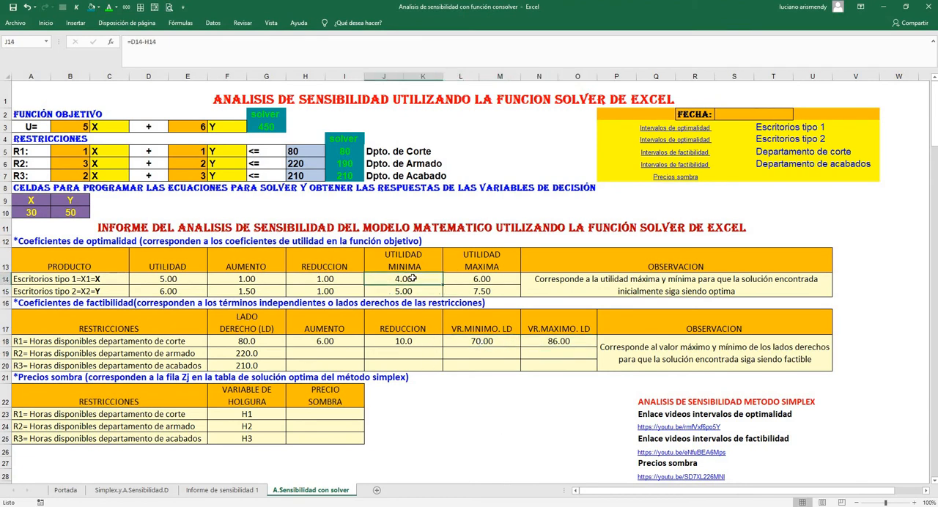
pyautogui.click(466, 281)
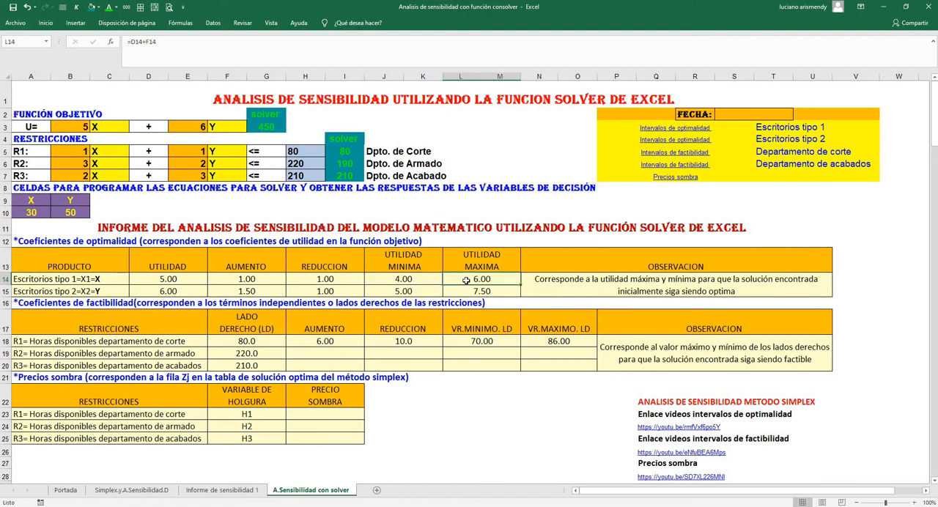
pyautogui.click(424, 281)
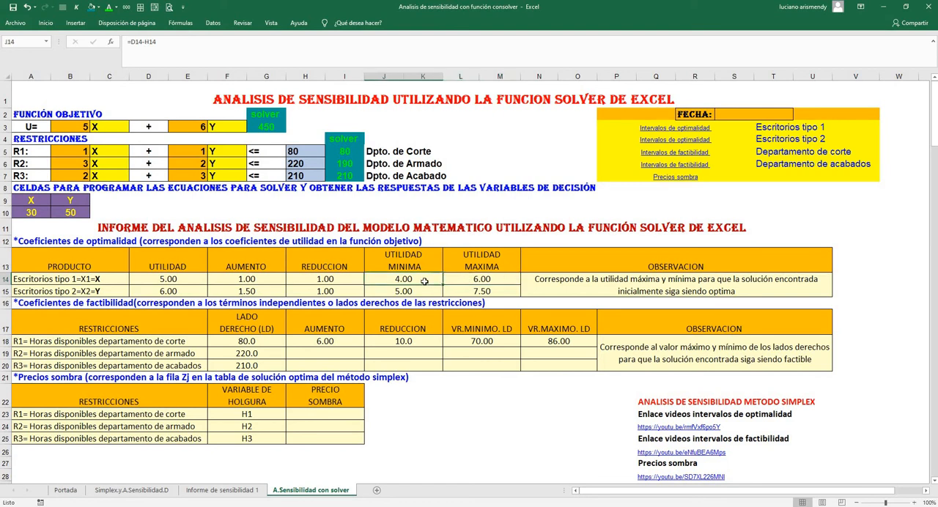
# Compare the objective coefficients in B3 and E3 with the utility limits of both desk types, including J15 and L15
pyautogui.click(78, 126)
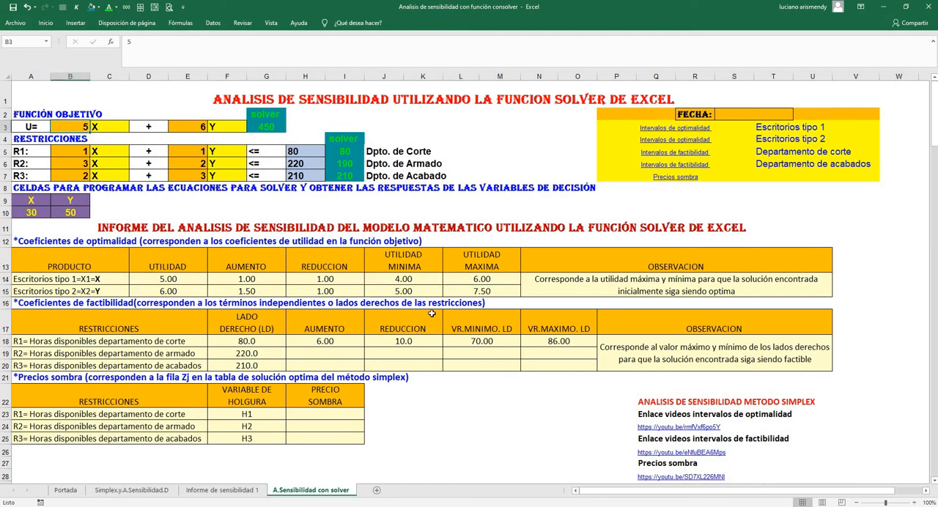
pyautogui.click(414, 291)
pyautogui.click(489, 294)
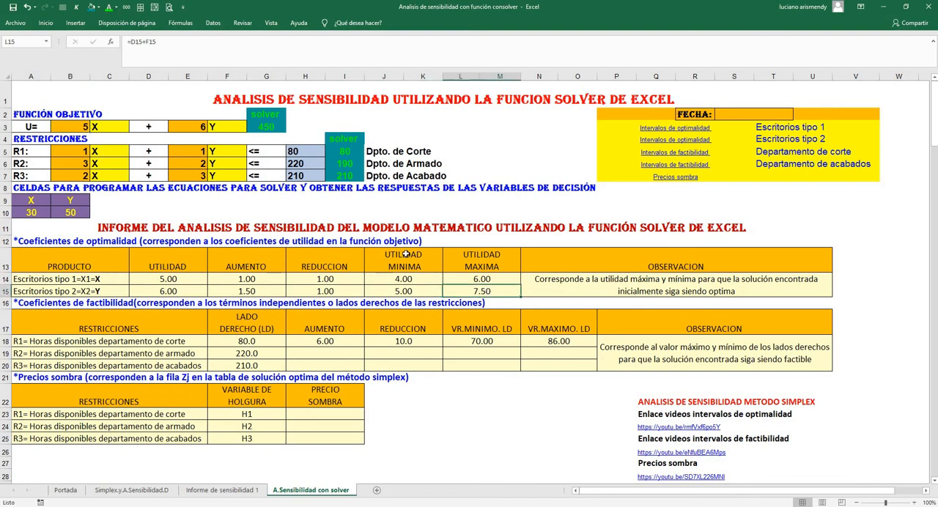
pyautogui.click(204, 126)
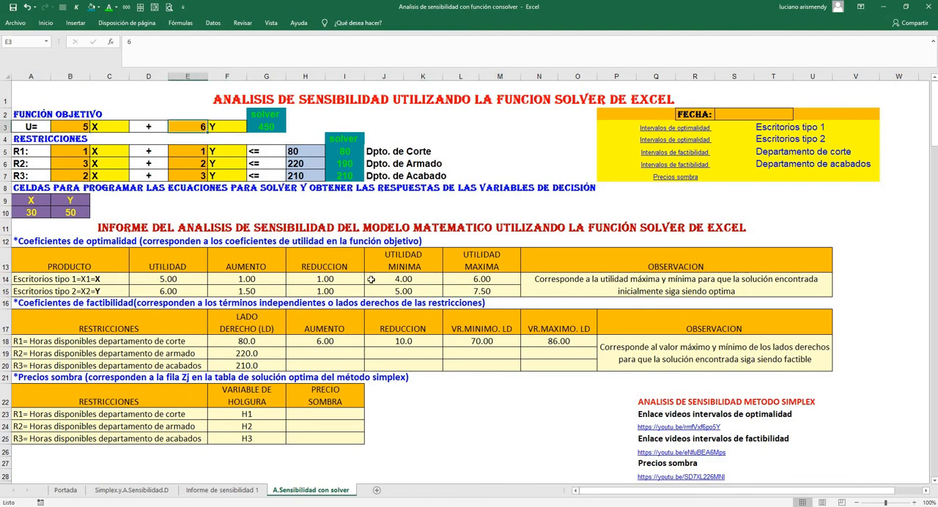
pyautogui.click(493, 424)
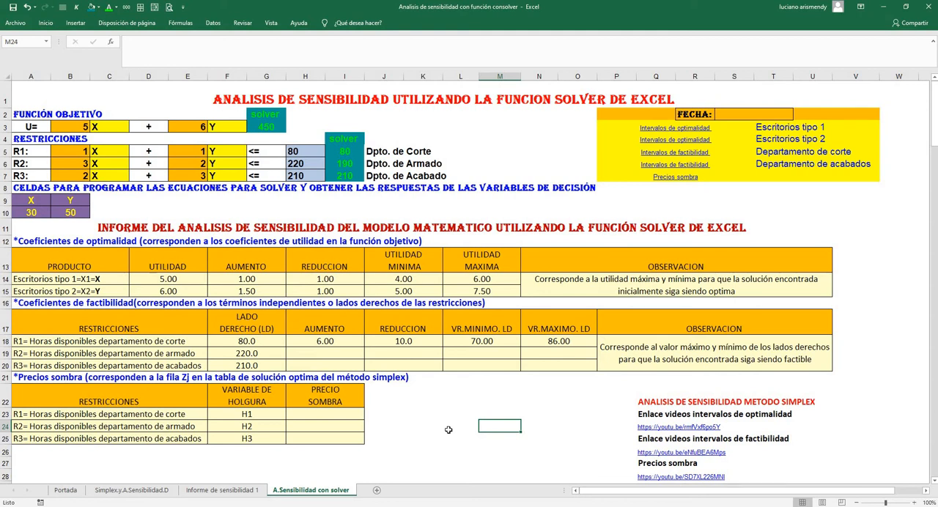
# Review the optimal X and Y quantities in A10 and B10 together with the objective function formula in G3
pyautogui.click(33, 213)
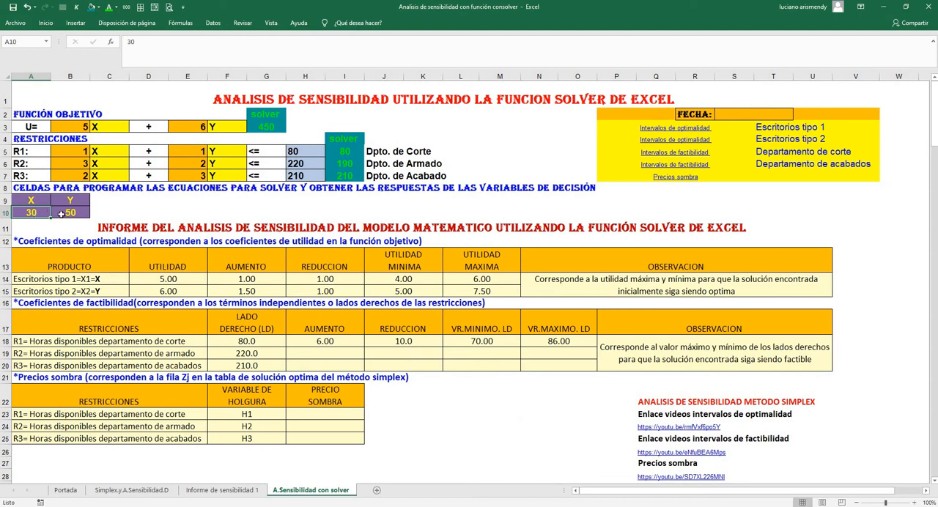
pyautogui.click(65, 213)
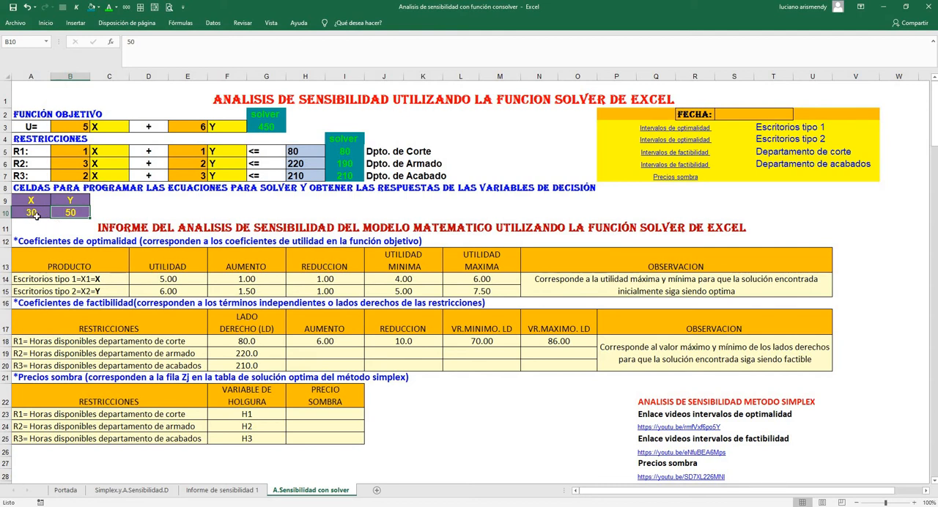
pyautogui.click(34, 212)
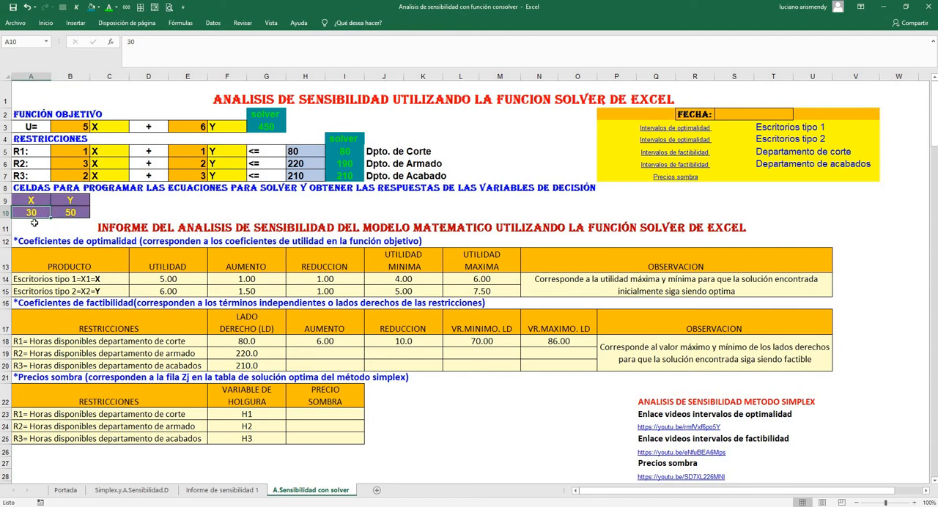
pyautogui.click(71, 213)
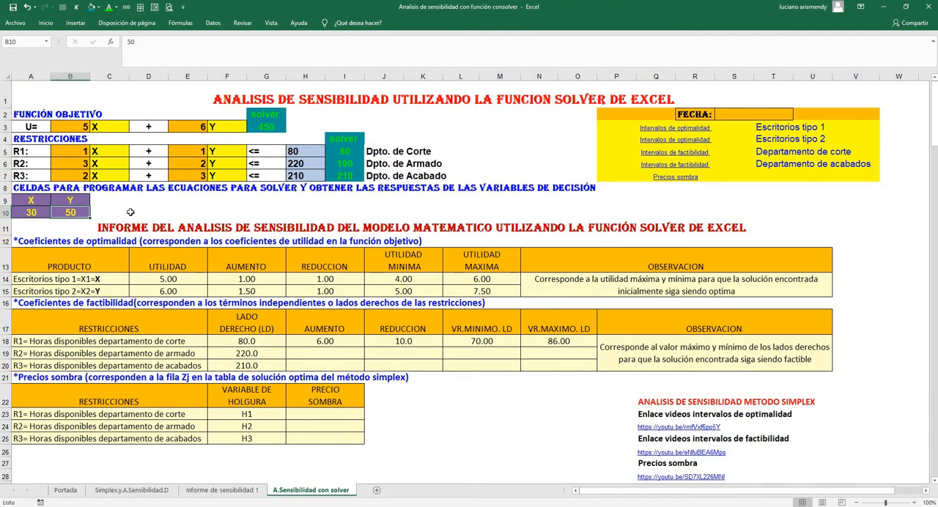
pyautogui.click(260, 127)
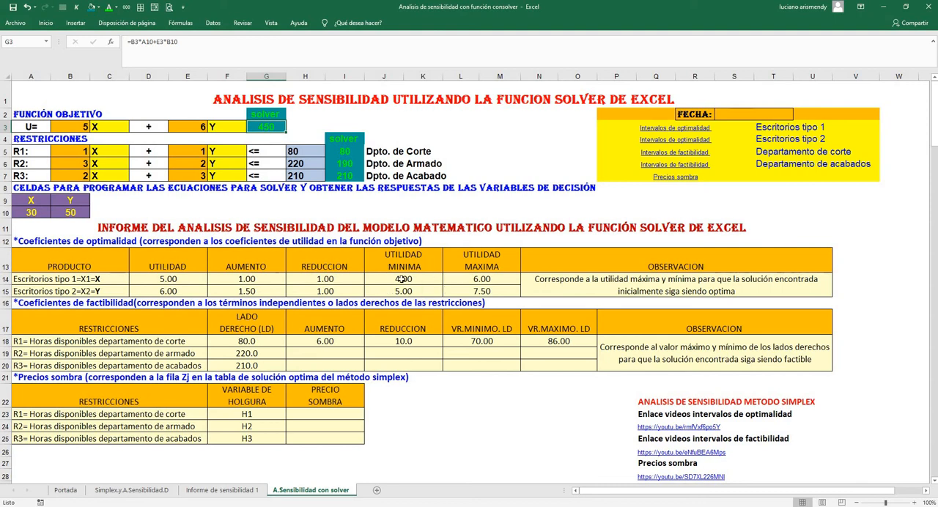
# Examine desk type 1's minimum and maximum utility in J14 and L14 against the optimal quantities in A10 and B10
pyautogui.moveTo(408, 280); pyautogui.dragTo(448, 280)
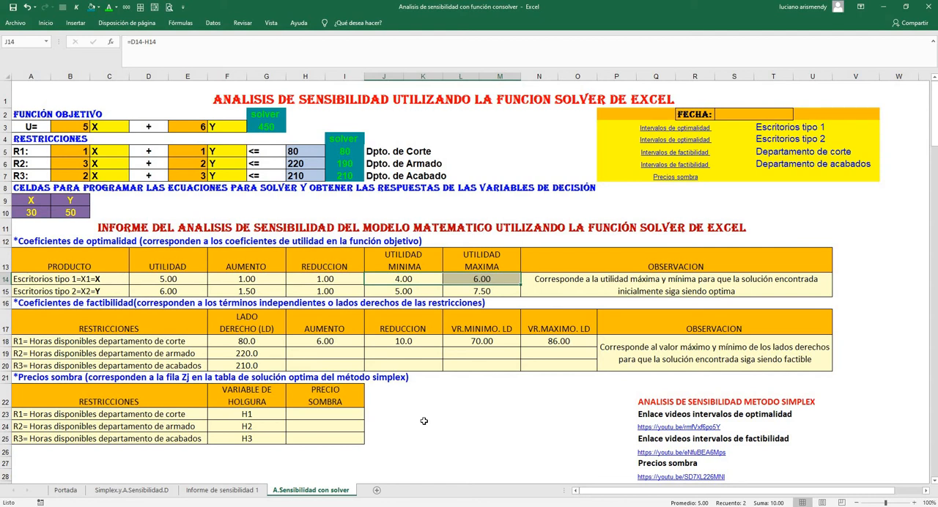
pyautogui.click(400, 279)
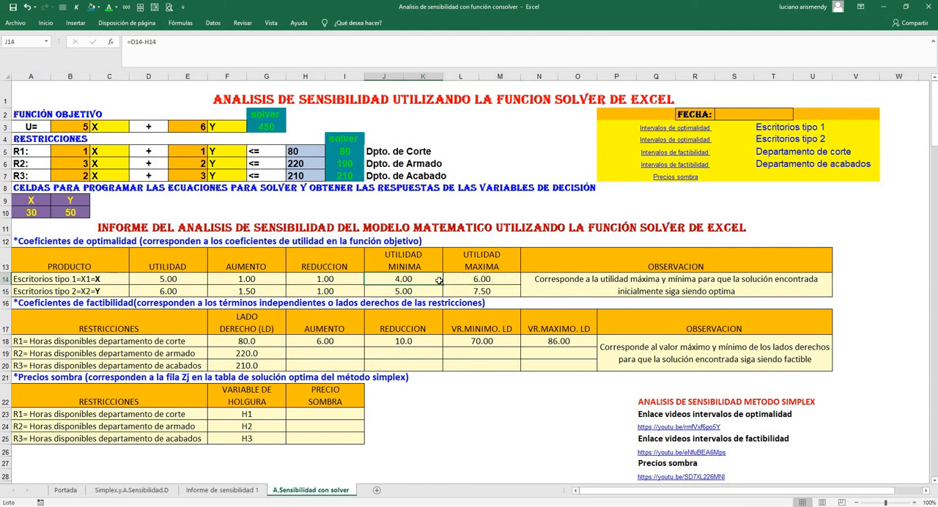
pyautogui.click(466, 278)
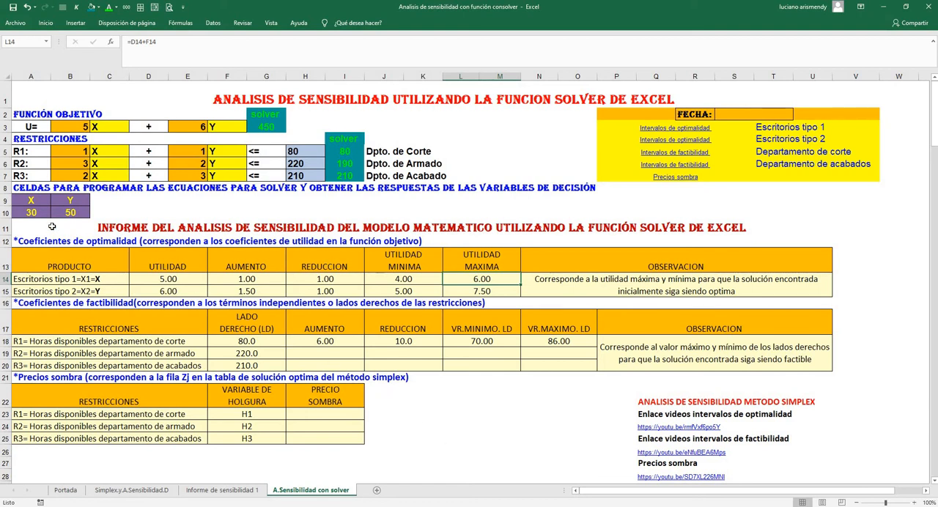
pyautogui.click(37, 211)
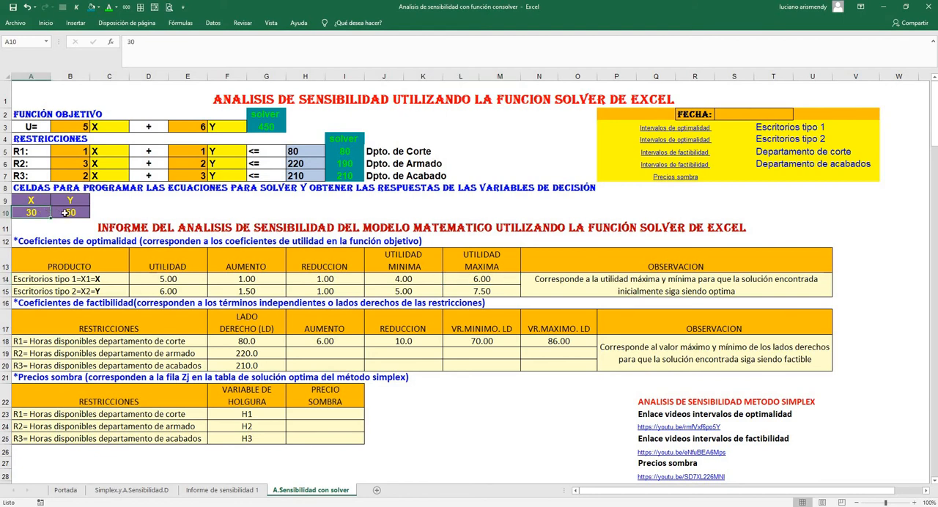
pyautogui.click(65, 213)
pyautogui.click(435, 453)
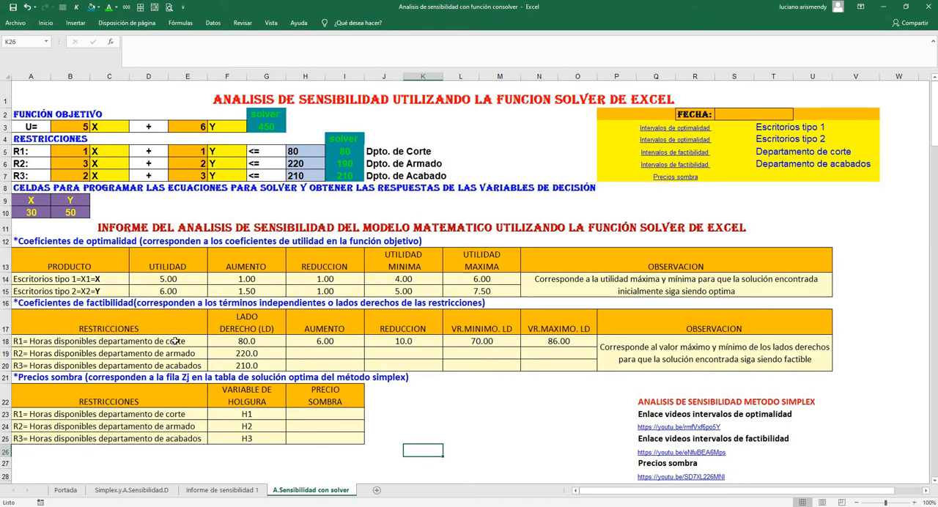
# Examine the cutting department's available hours in H5 against its limits in L18 and N18 and the decision variables X and Y
pyautogui.click(300, 151)
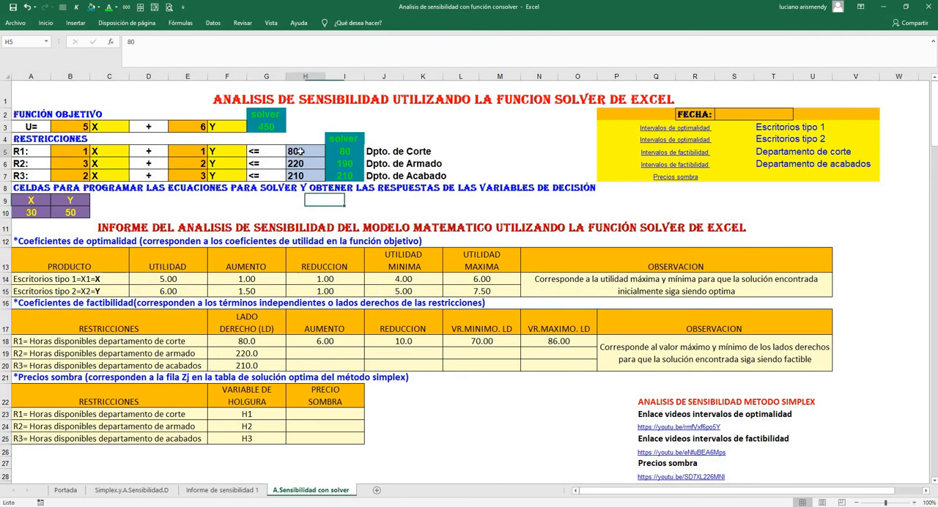
pyautogui.click(495, 341)
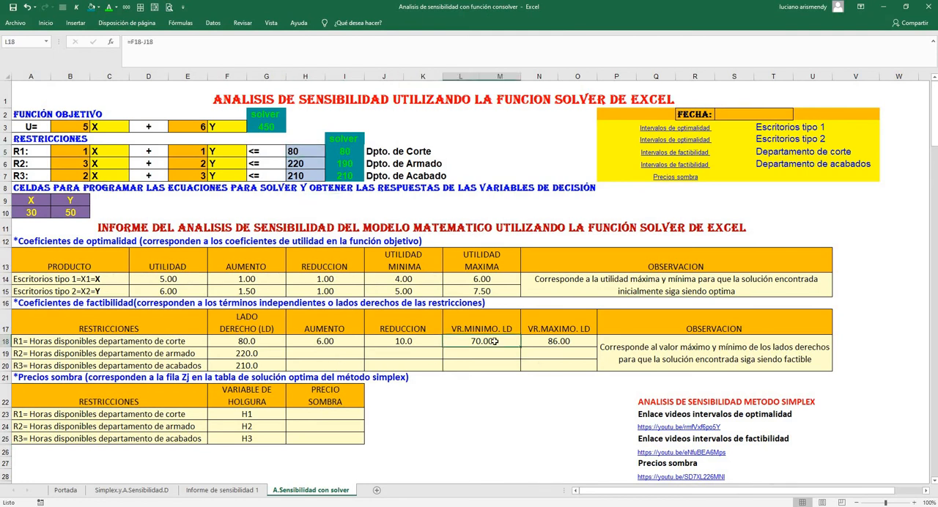
pyautogui.click(557, 344)
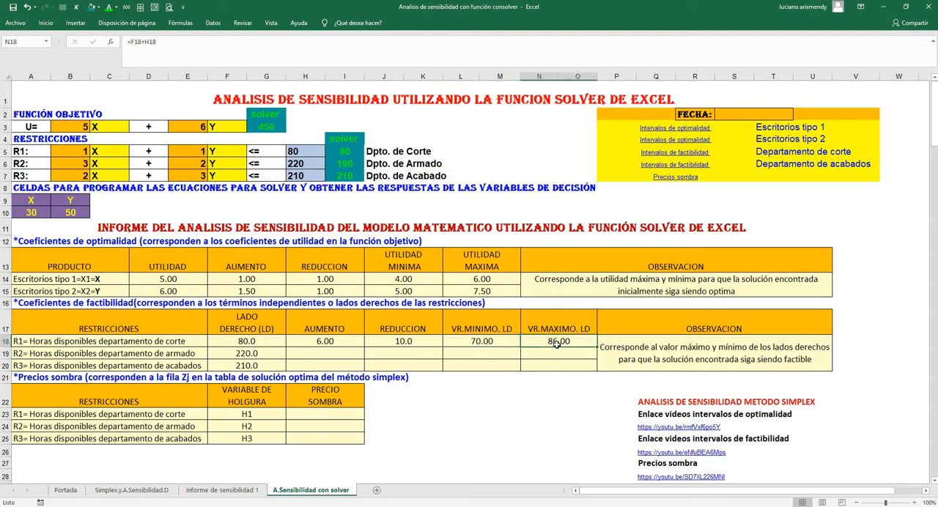
pyautogui.click(486, 341)
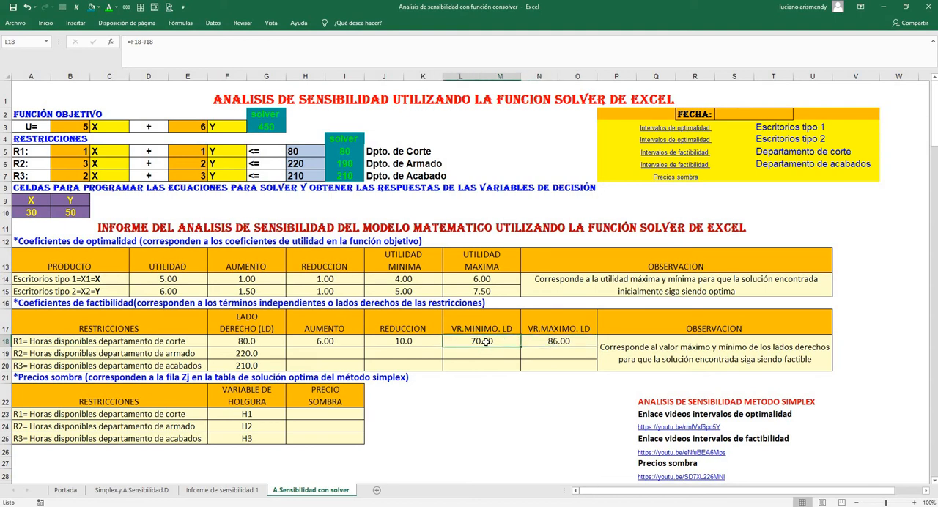
pyautogui.click(548, 342)
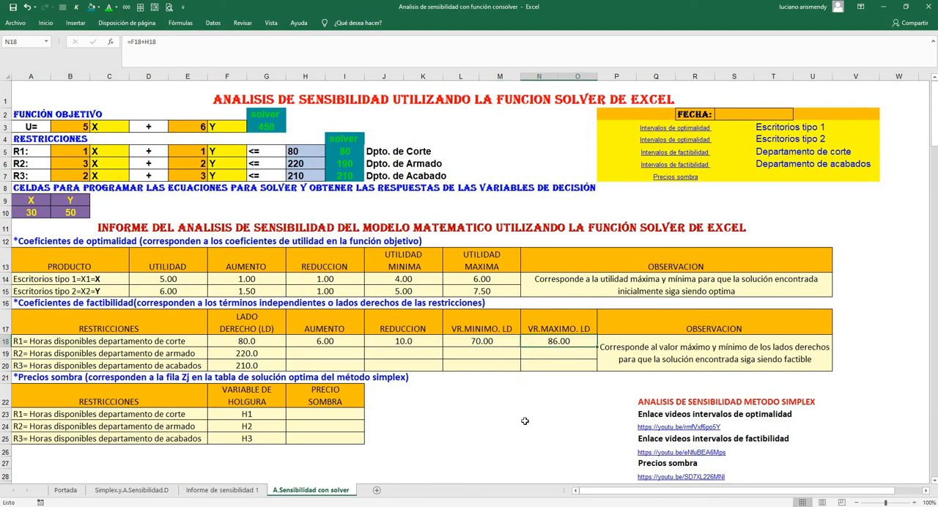
pyautogui.click(484, 344)
pyautogui.click(549, 342)
pyautogui.click(483, 342)
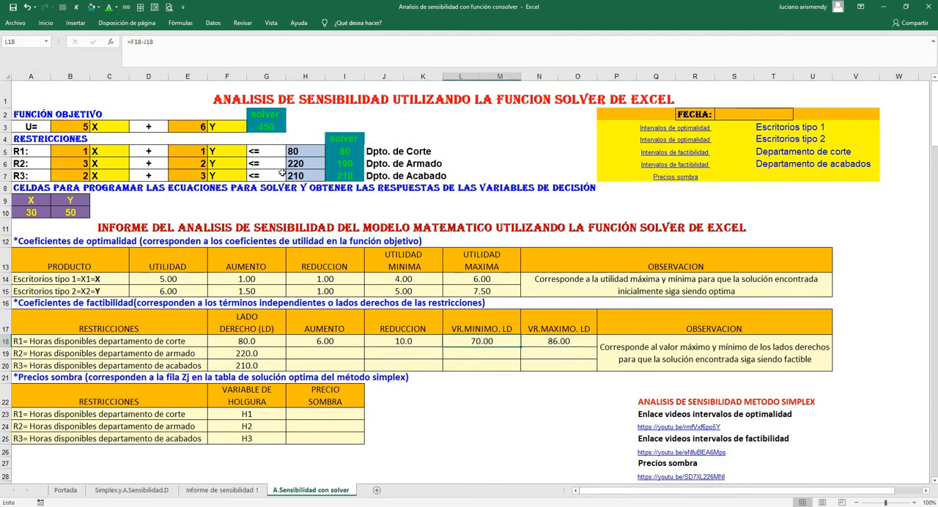
pyautogui.click(554, 342)
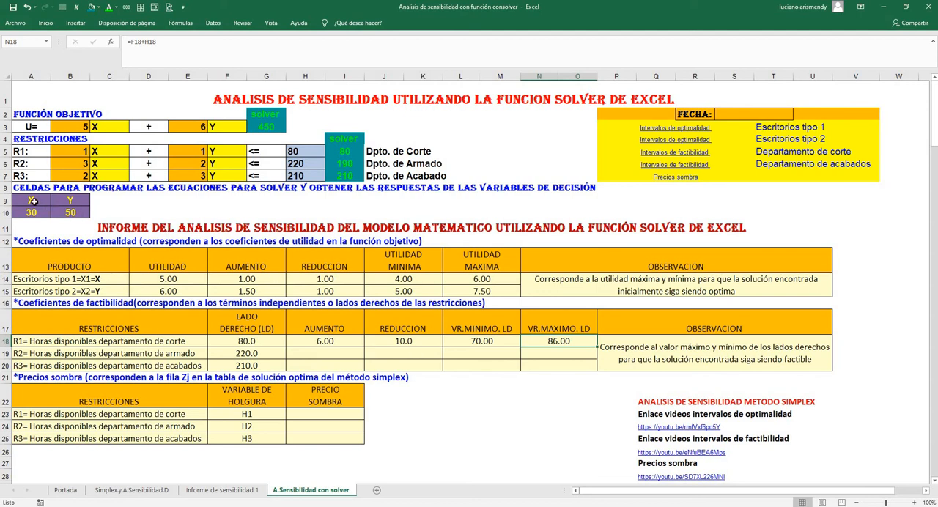
pyautogui.moveTo(37, 202); pyautogui.dragTo(70, 213)
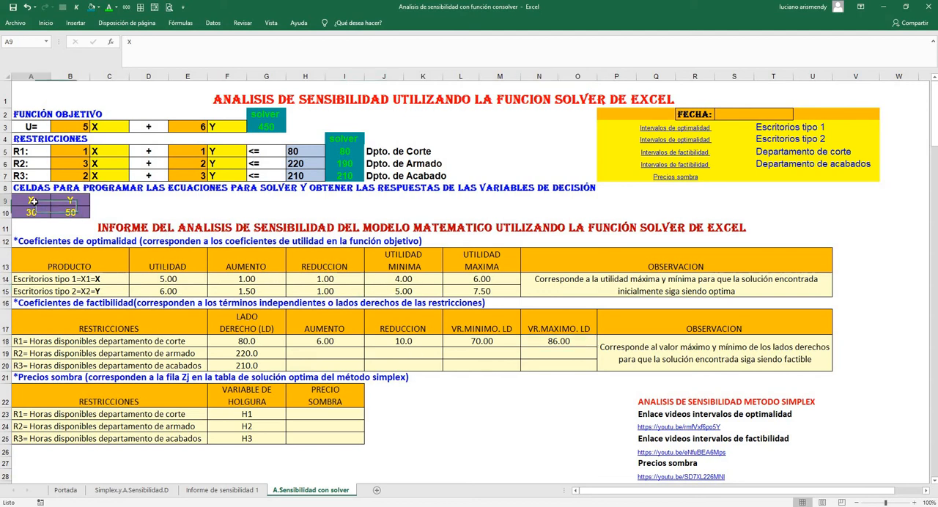
pyautogui.click(72, 199)
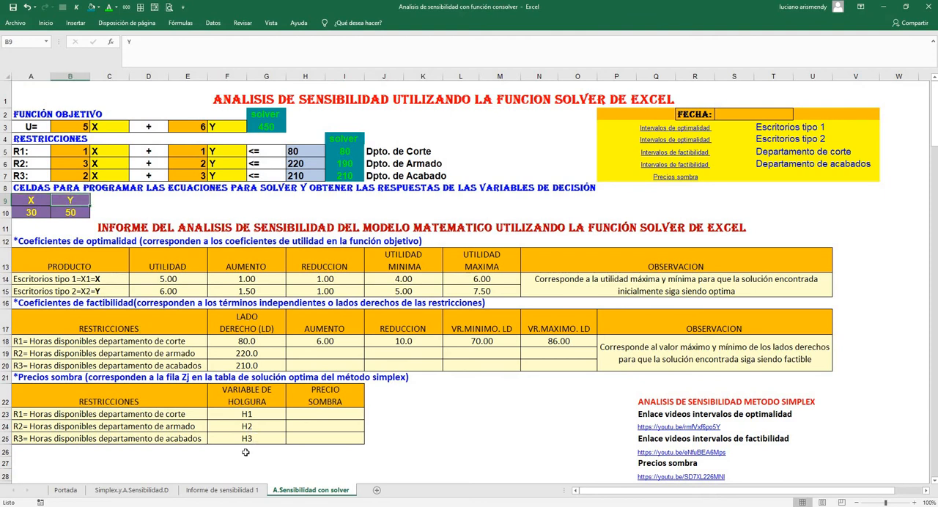
# Find the cutting department's feasible interval calculation on the Simplex.y.A.Sensibilidad.D sheet
pyautogui.click(126, 494)
pyautogui.scroll(-3, 299, 324)
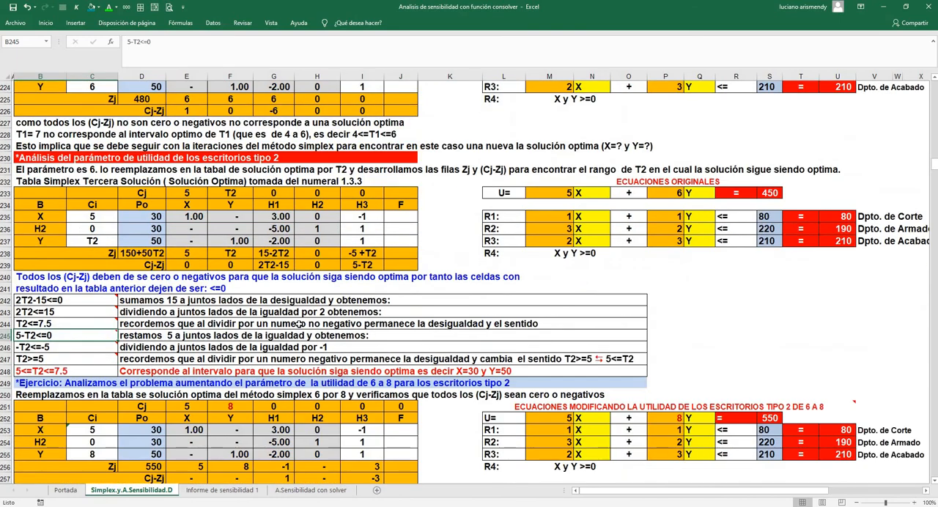
pyautogui.scroll(20, 299, 323)
pyautogui.scroll(20, 299, 323)
pyautogui.scroll(6, 299, 323)
pyautogui.scroll(-15, 298, 323)
pyautogui.scroll(-20, 299, 323)
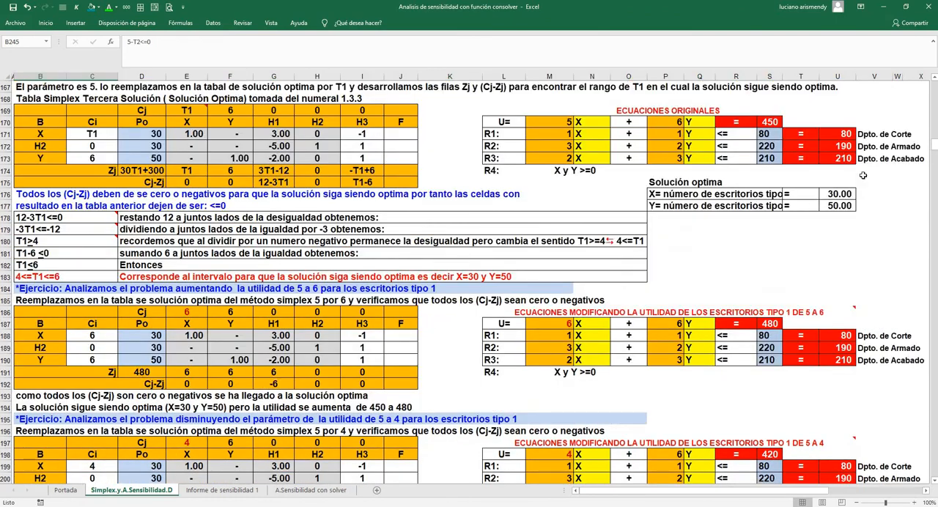
pyautogui.moveTo(933, 145); pyautogui.dragTo(925, 424)
pyautogui.scroll(20, 284, 208)
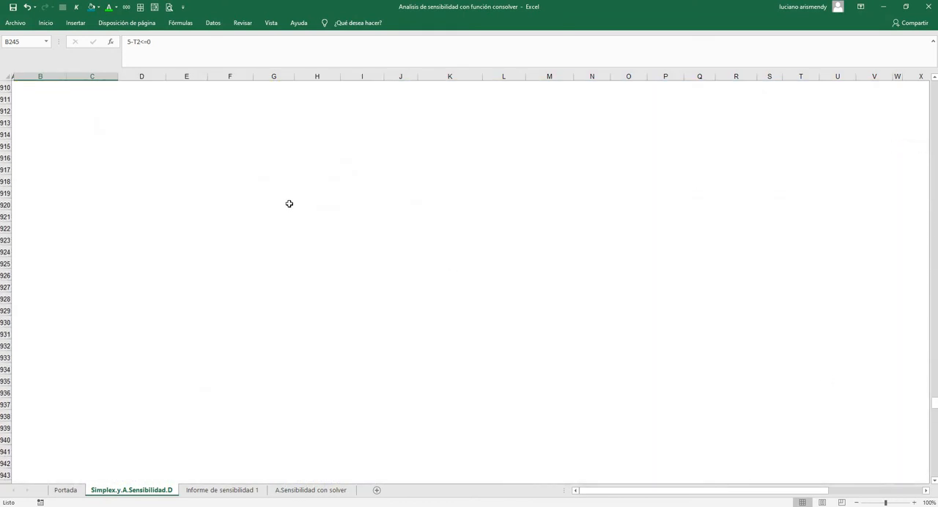
pyautogui.moveTo(935, 391); pyautogui.dragTo(933, 259)
pyautogui.scroll(-9, 757, 265)
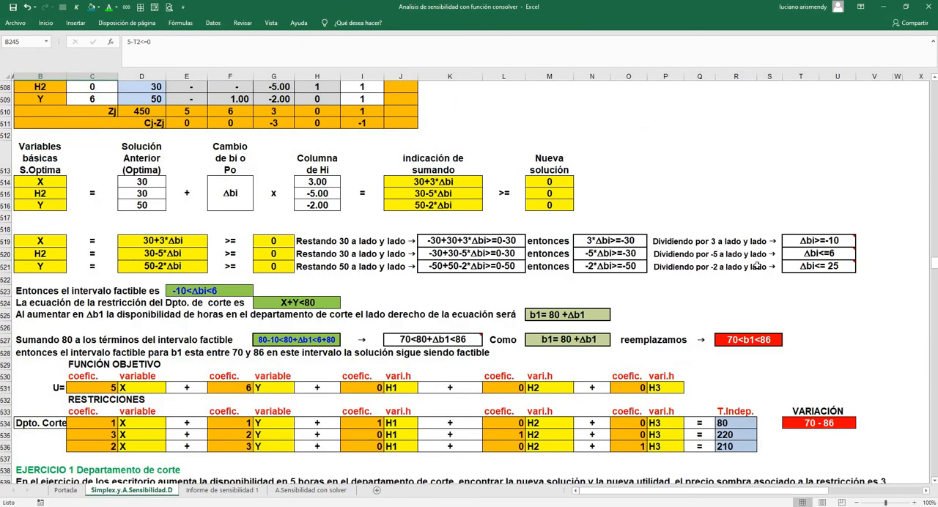
# Examine cutting department exercises 1 and 2, including the new H2 solution formula in M575
pyautogui.scroll(-3, 758, 265)
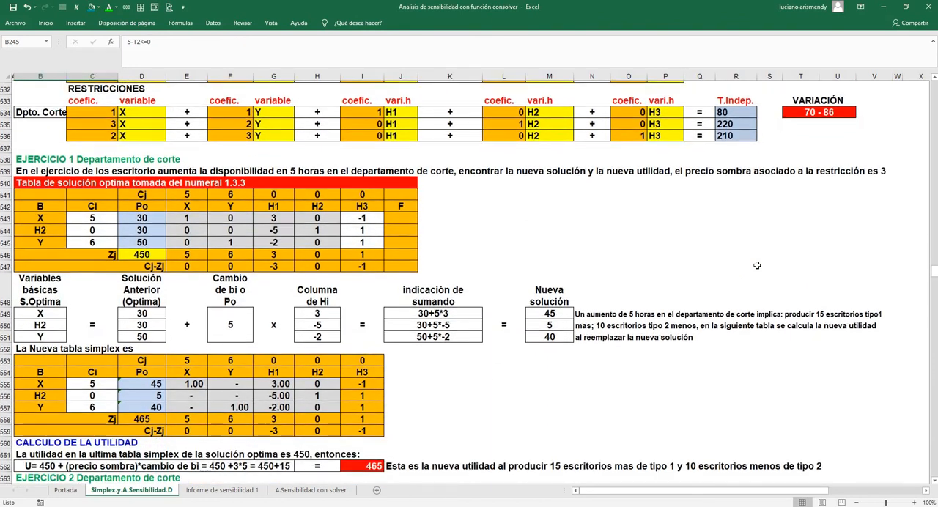
pyautogui.scroll(-7, 757, 265)
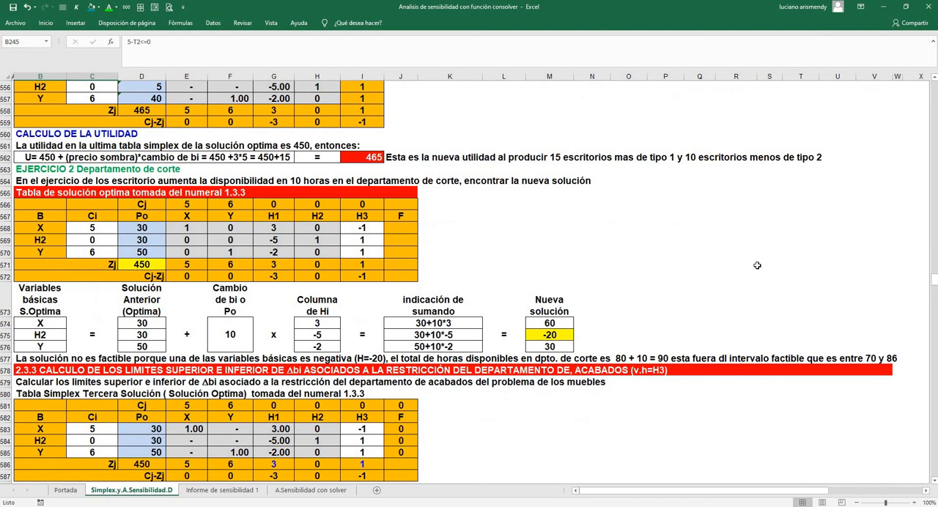
pyautogui.scroll(-3, 757, 265)
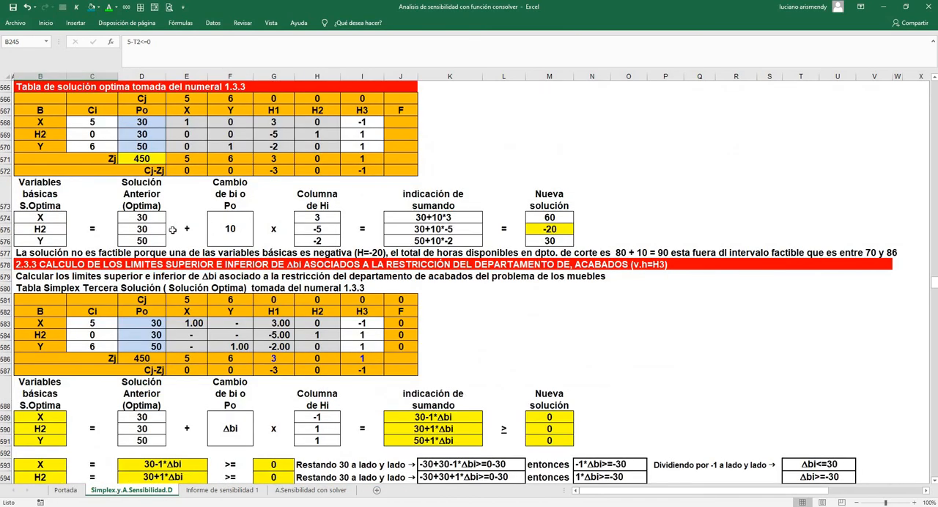
pyautogui.click(557, 230)
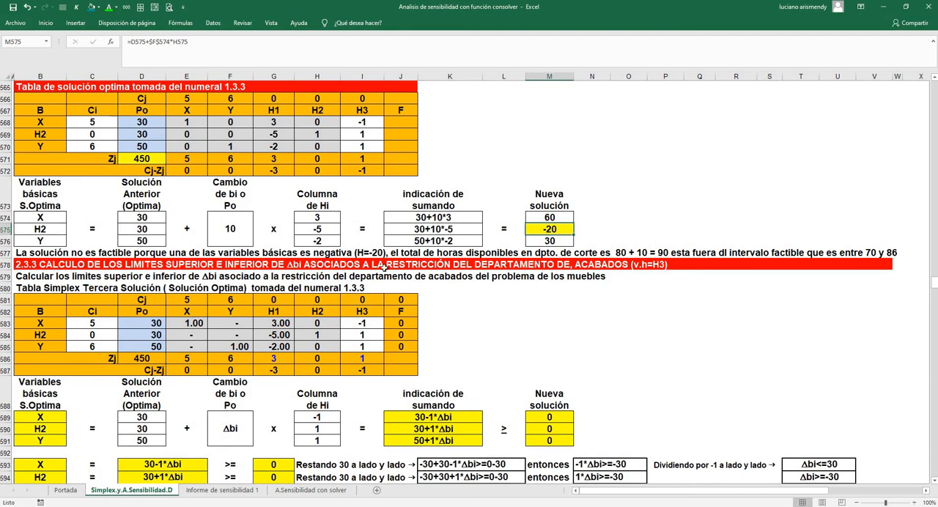
# Examine the finishing department's feasible interval and its two exercises, including the new X solution formula in M646
pyautogui.scroll(-10, 388, 266)
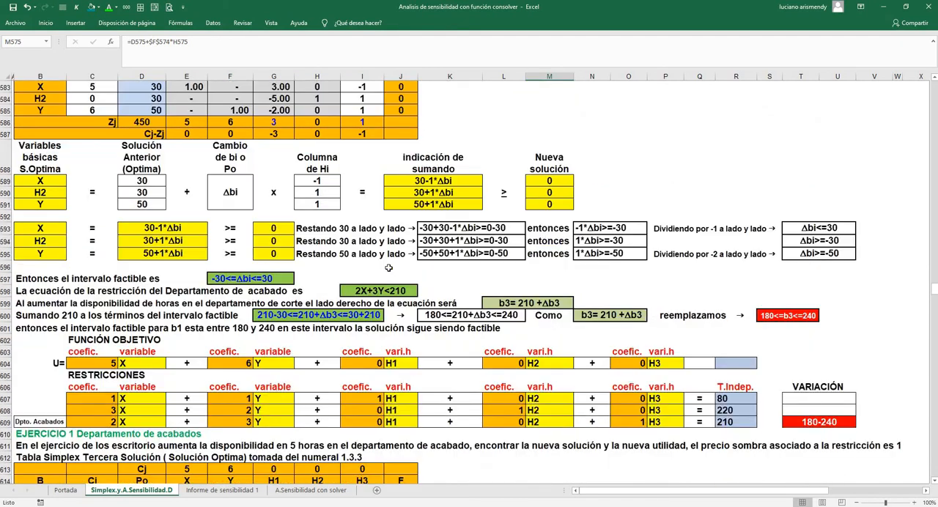
pyautogui.scroll(-5, 389, 268)
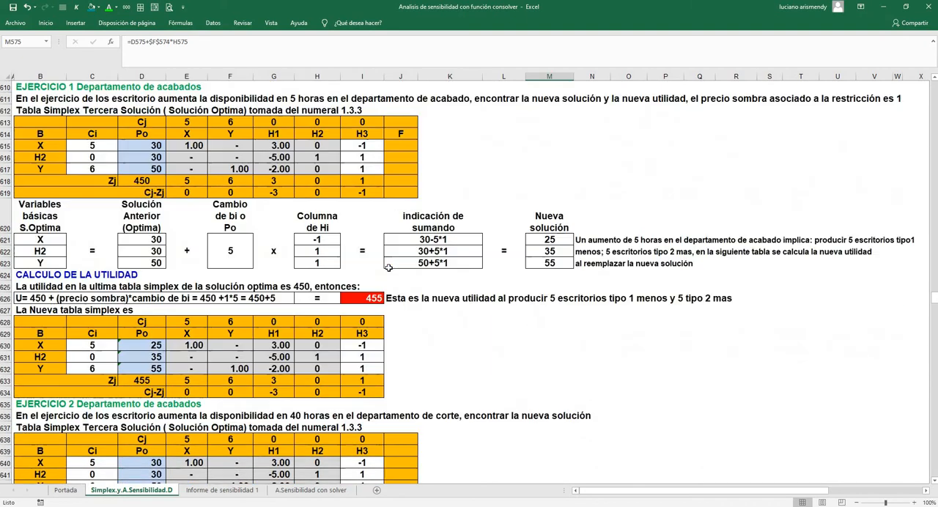
pyautogui.scroll(-4, 389, 267)
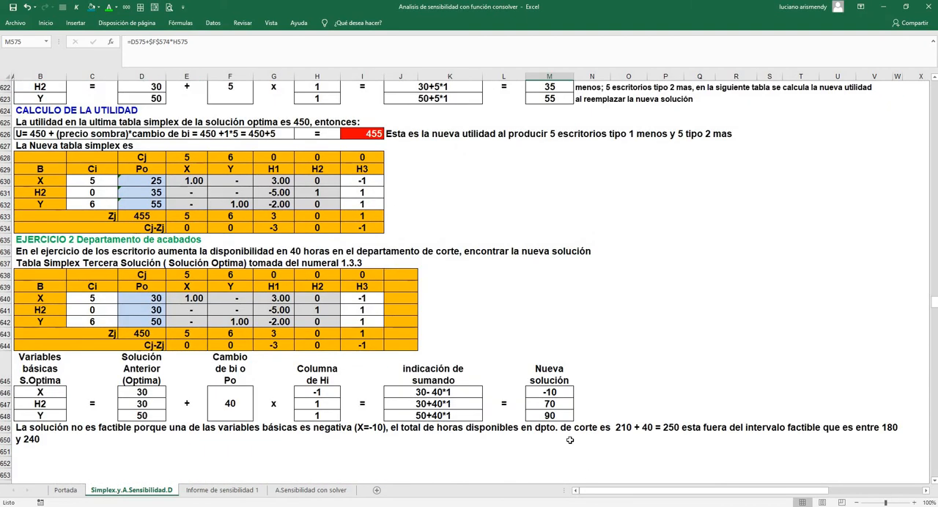
pyautogui.click(550, 392)
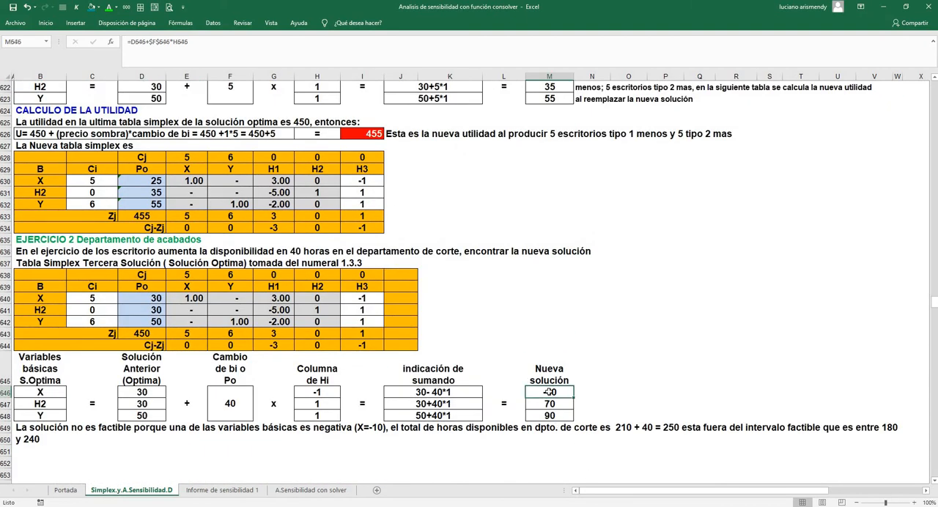
# Review on the A.Sensibilidad con solver sheet the cutting department's hours in H5, its limits in L18 and N18, and variables X and Y
pyautogui.click(314, 490)
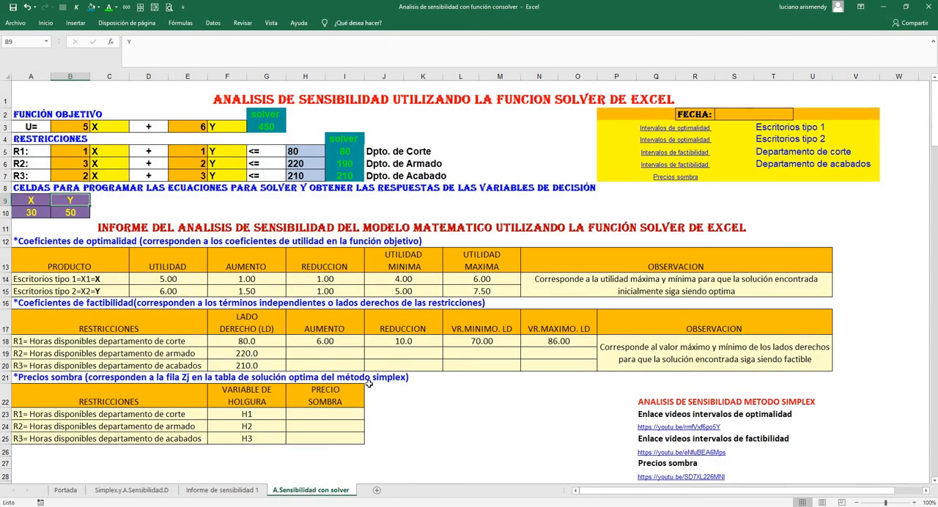
pyautogui.click(478, 340)
pyautogui.click(554, 341)
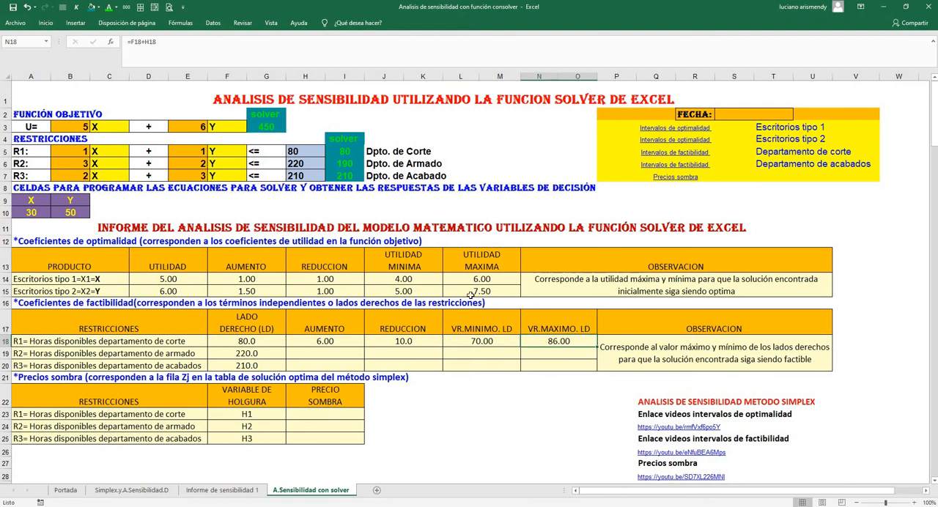
pyautogui.click(299, 150)
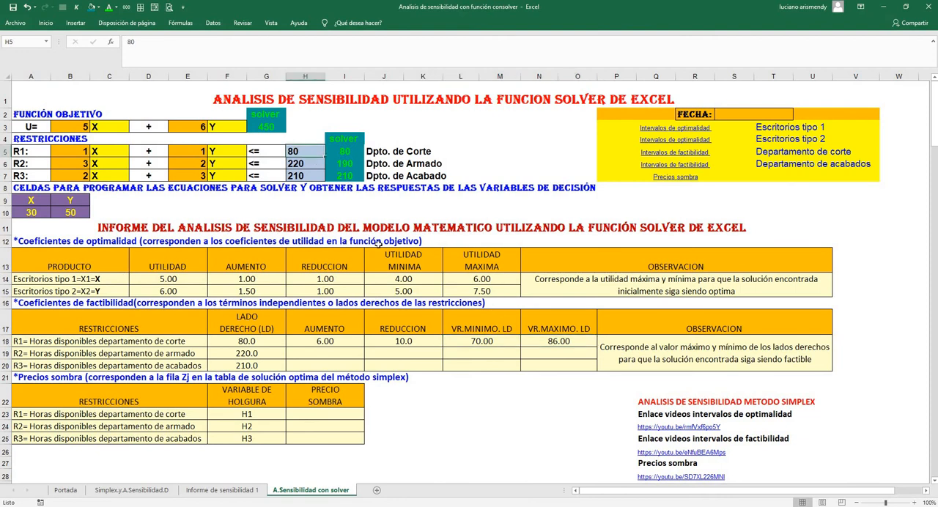
pyautogui.click(487, 339)
pyautogui.click(560, 343)
pyautogui.click(476, 344)
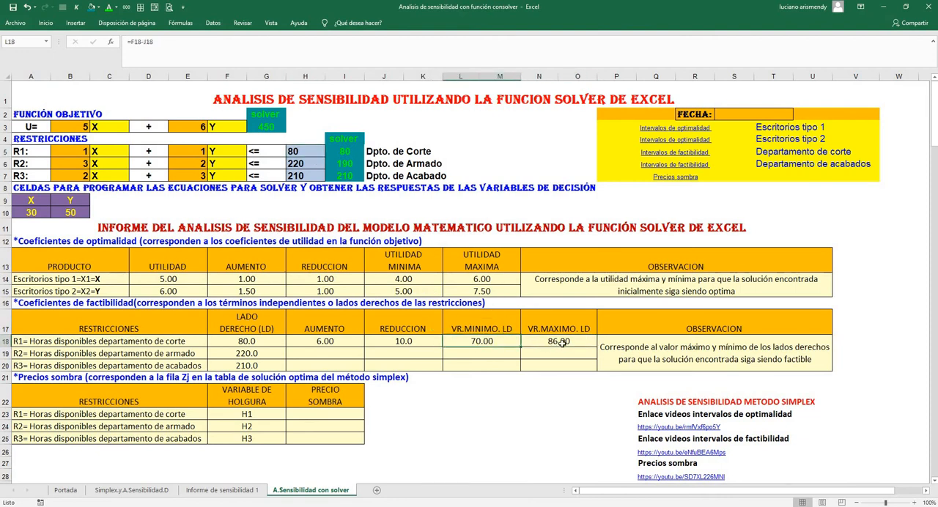
pyautogui.click(563, 344)
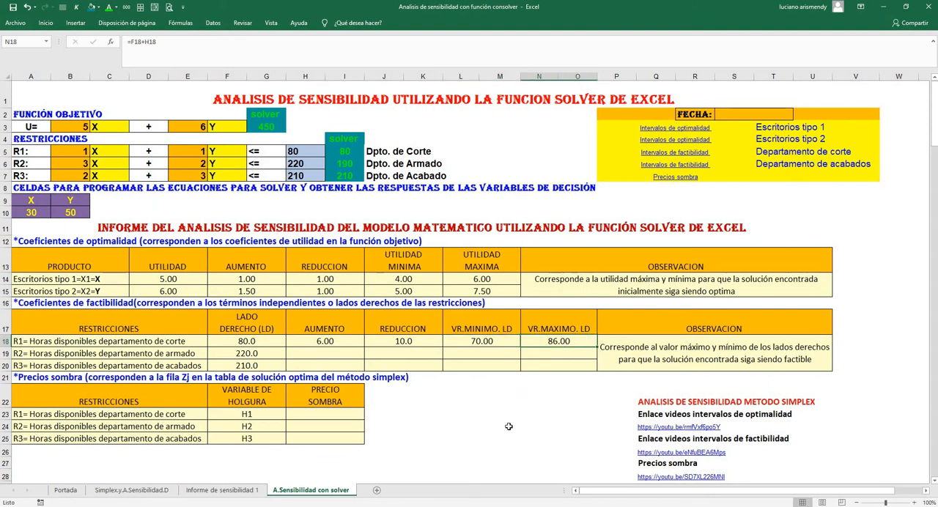
pyautogui.click(40, 201)
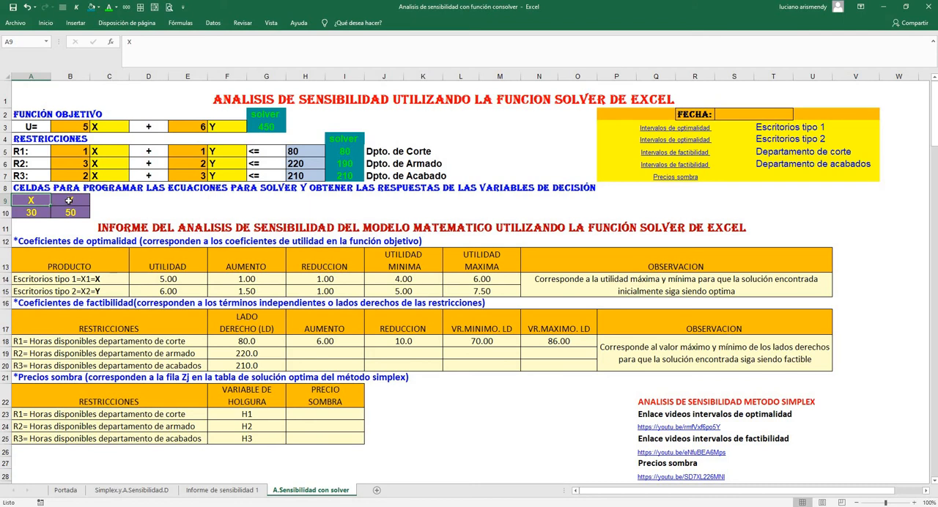
pyautogui.click(69, 201)
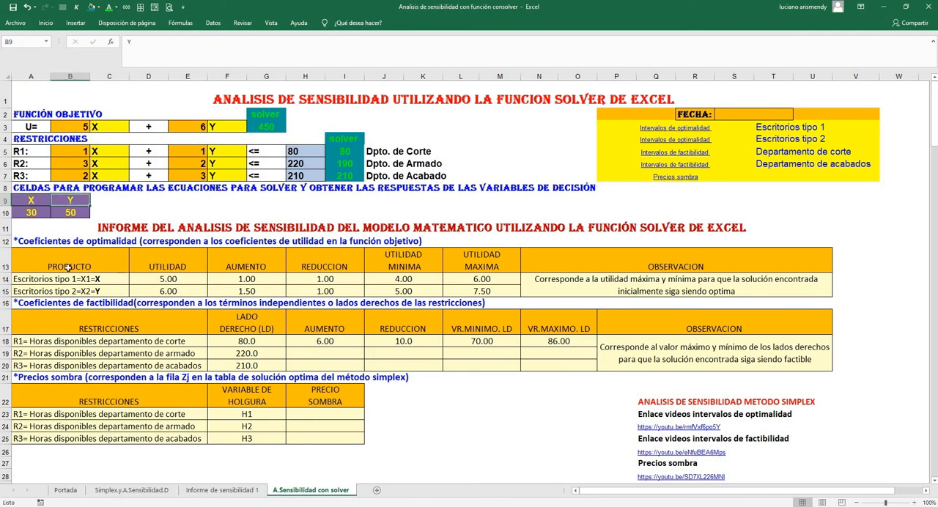
# Find section 2.3.3 with the finishing department's limit calculation on the Simplex.y.A.Sensibilidad.D sheet
pyautogui.click(147, 493)
pyautogui.scroll(18, 216, 431)
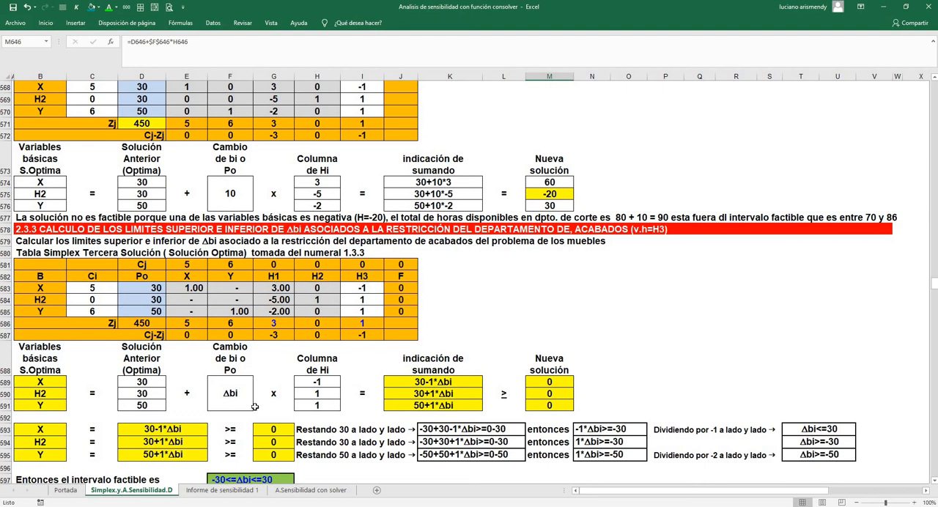
# Link the finishing department's increase in H20 of A.Sensibilidad con solver to the allowable increase for $I$7 in Informe de sensibilidad 1
pyautogui.click(308, 490)
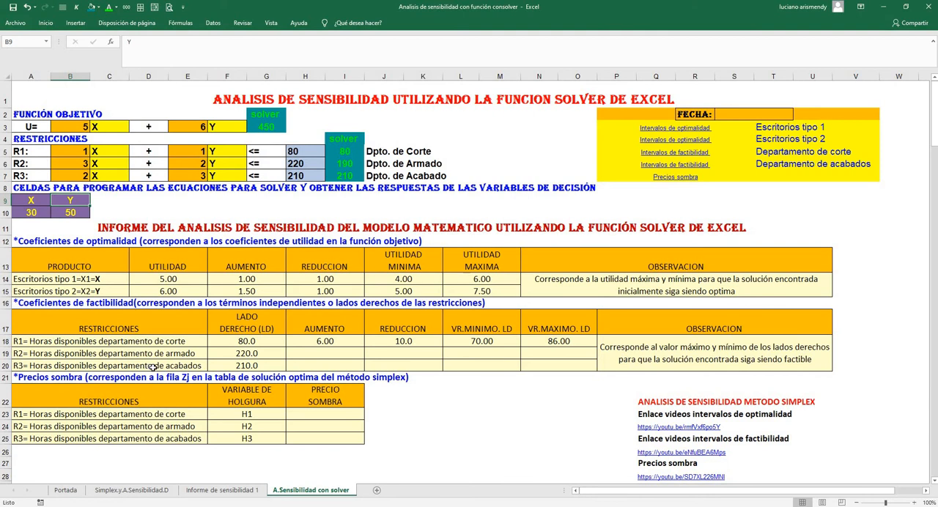
pyautogui.click(312, 367)
pyautogui.write('=')
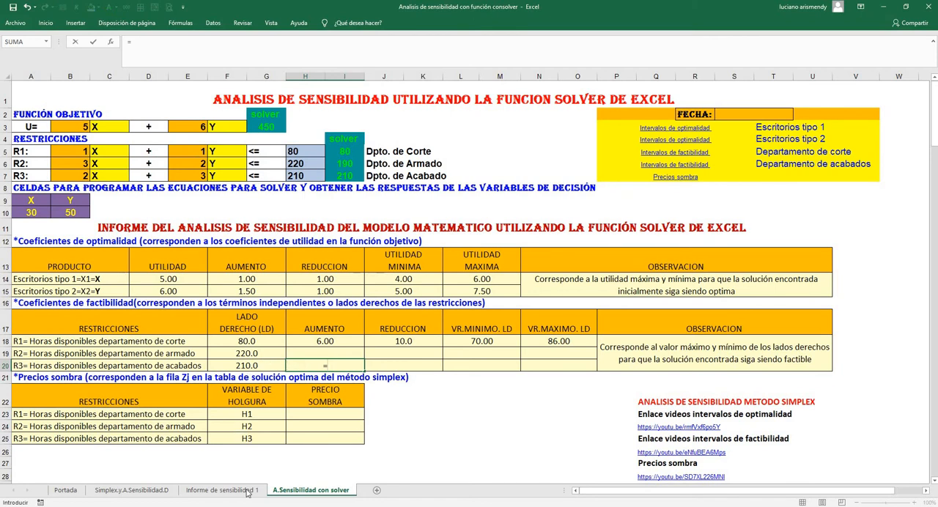
pyautogui.click(222, 489)
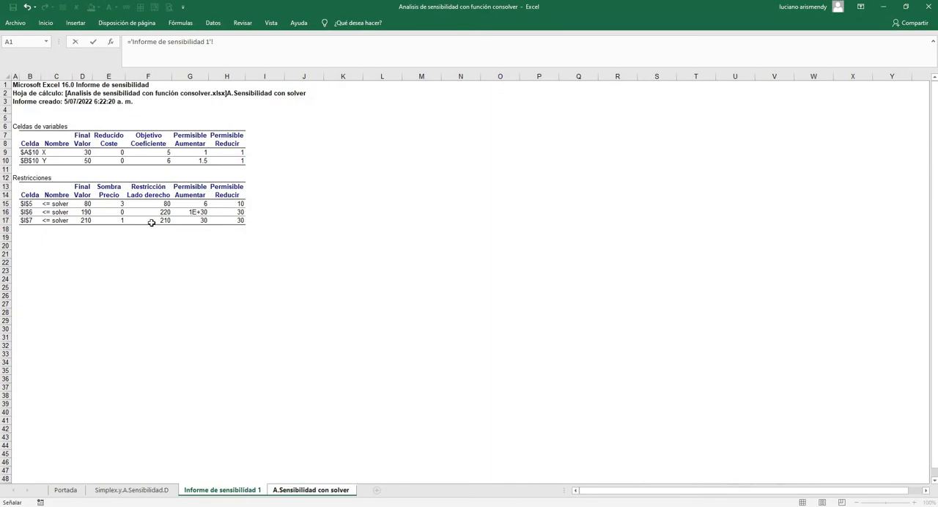
pyautogui.click(205, 220)
pyautogui.press('Return')
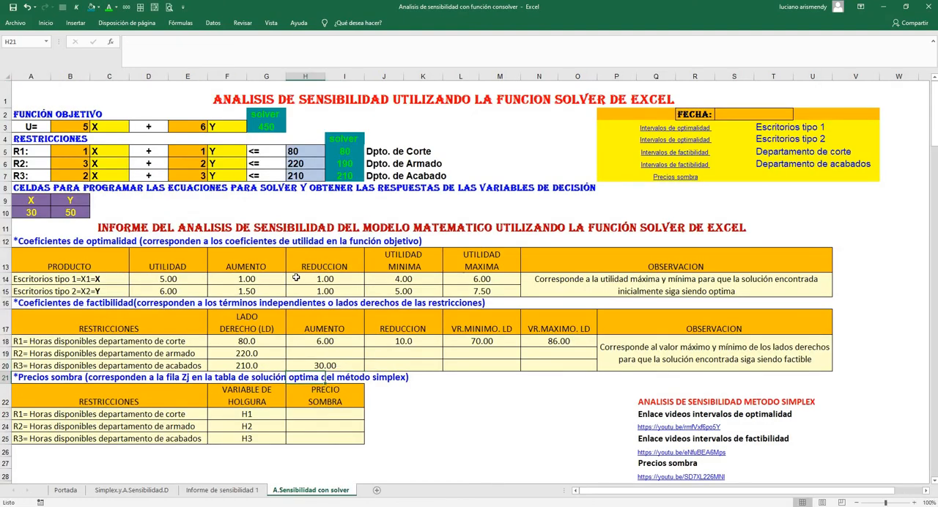
# Link the finishing department's reduction in J20 to the allowable decrease for $I$7 in Informe de sensibilidad 1
pyautogui.click(418, 365)
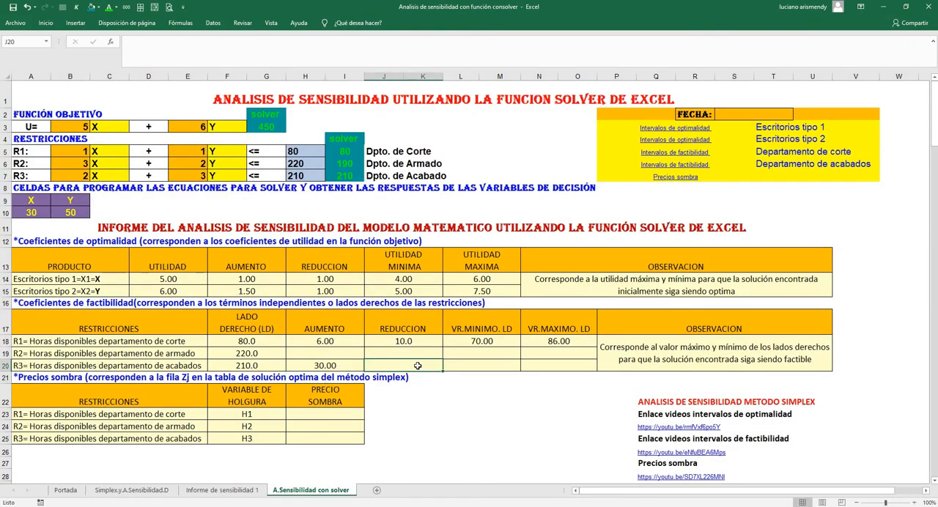
pyautogui.write('=')
pyautogui.click(236, 491)
pyautogui.click(230, 219)
pyautogui.press('Return')
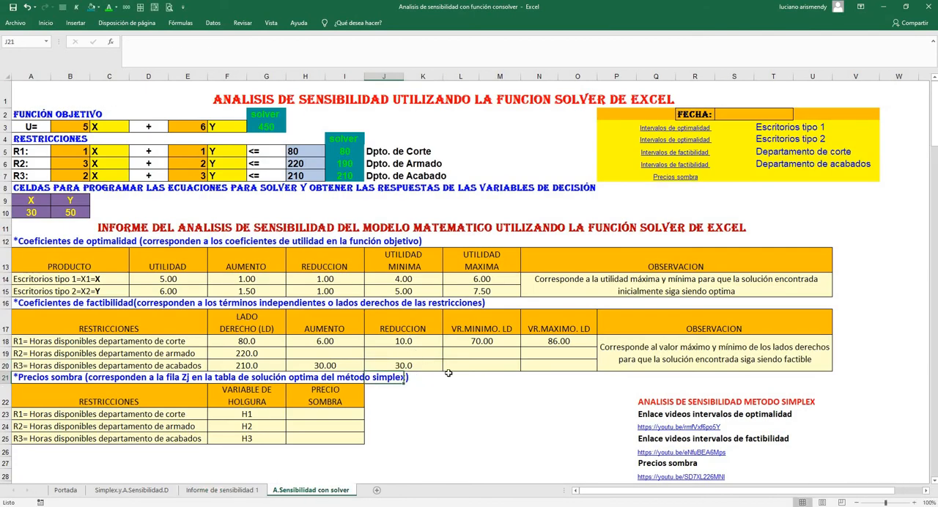
# Calculate the finishing department's minimum right-hand side in L20 with the formula =F20-J20
pyautogui.click(461, 363)
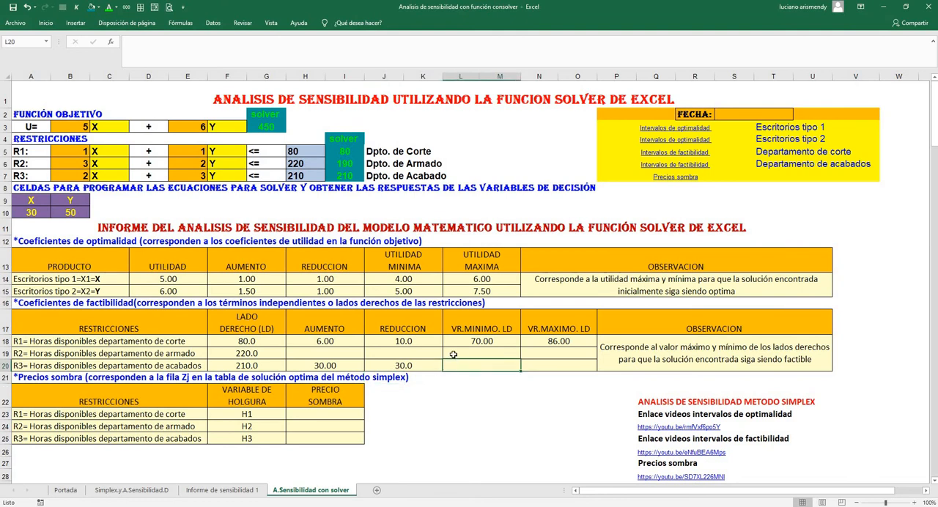
pyautogui.write('=')
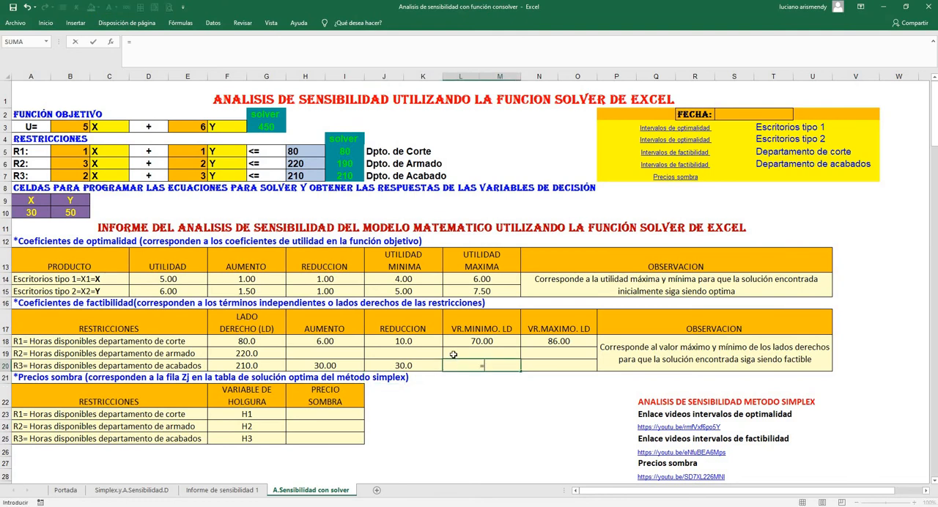
pyautogui.click(252, 365)
pyautogui.write('-')
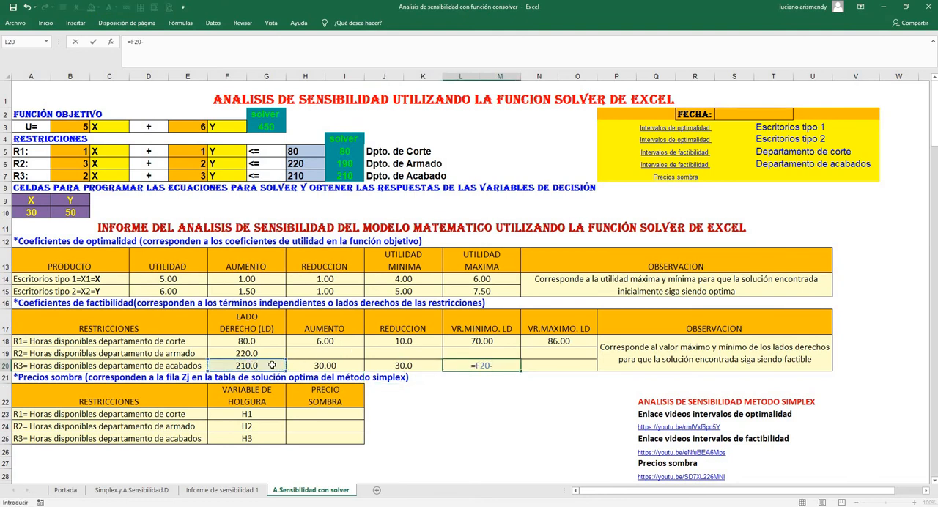
pyautogui.click(392, 367)
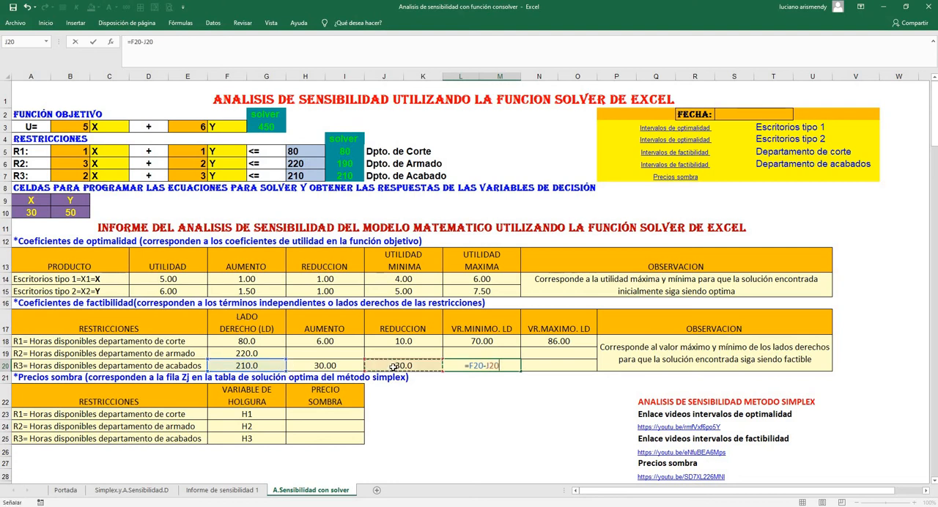
pyautogui.press('Return')
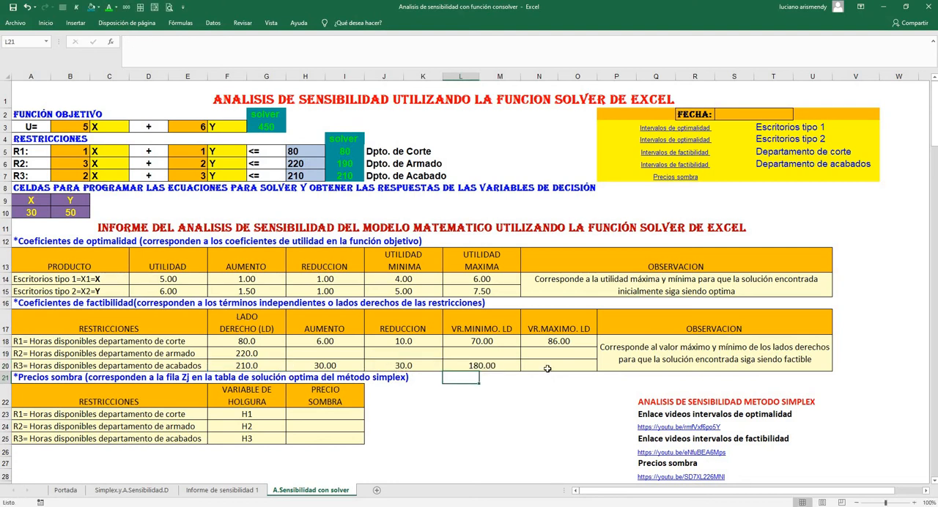
# Calculate the finishing department's maximum right-hand side in N20 with the formula =F20+H20
pyautogui.click(546, 368)
pyautogui.write('=')
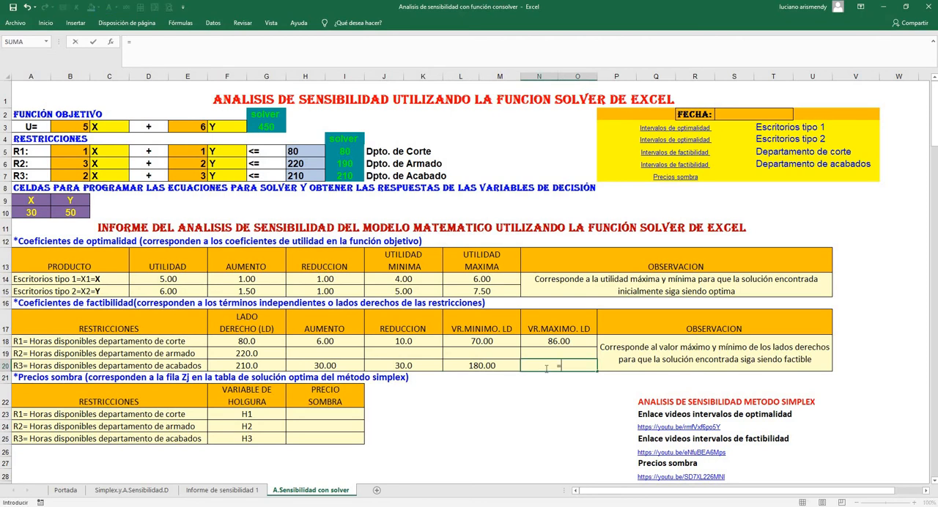
pyautogui.click(233, 368)
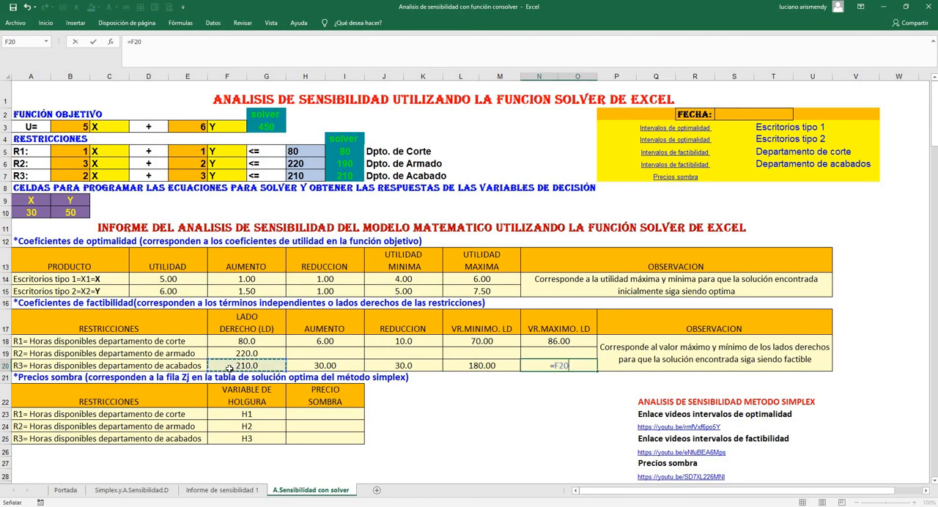
pyautogui.write('+')
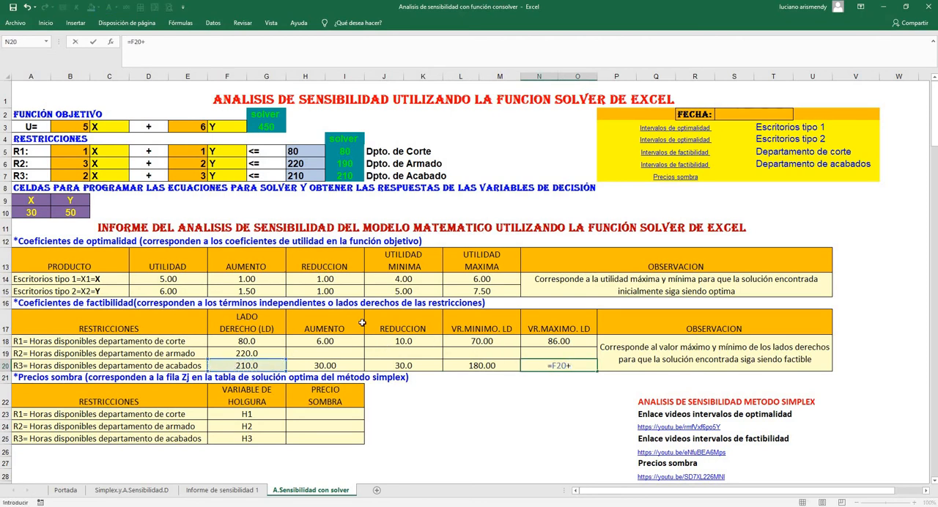
pyautogui.click(334, 365)
pyautogui.press('Return')
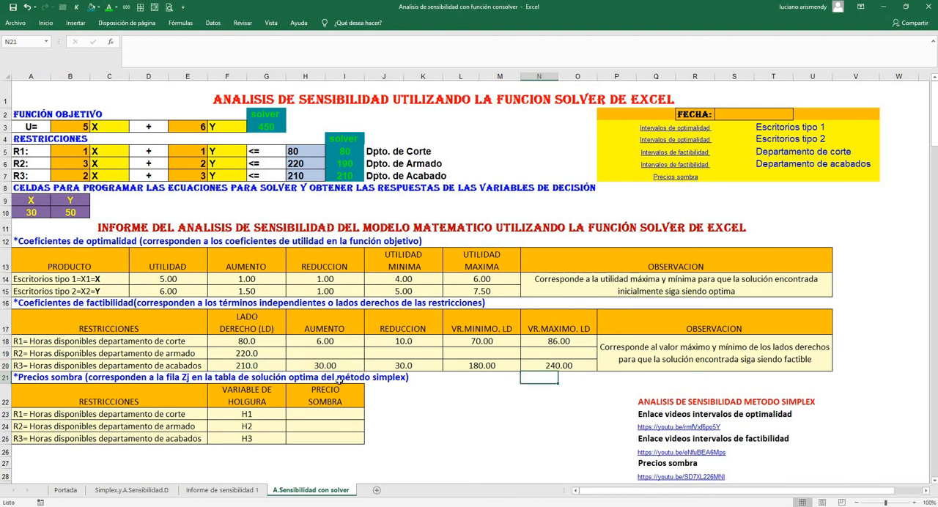
# Compare the finishing department's available hours in H7 with its minimum and maximum limits in L20 and N20
pyautogui.click(483, 367)
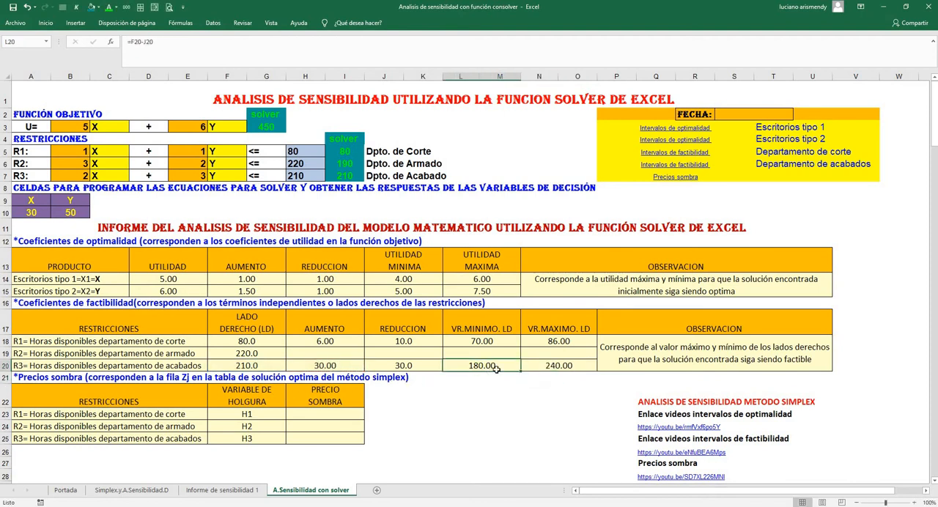
pyautogui.click(559, 367)
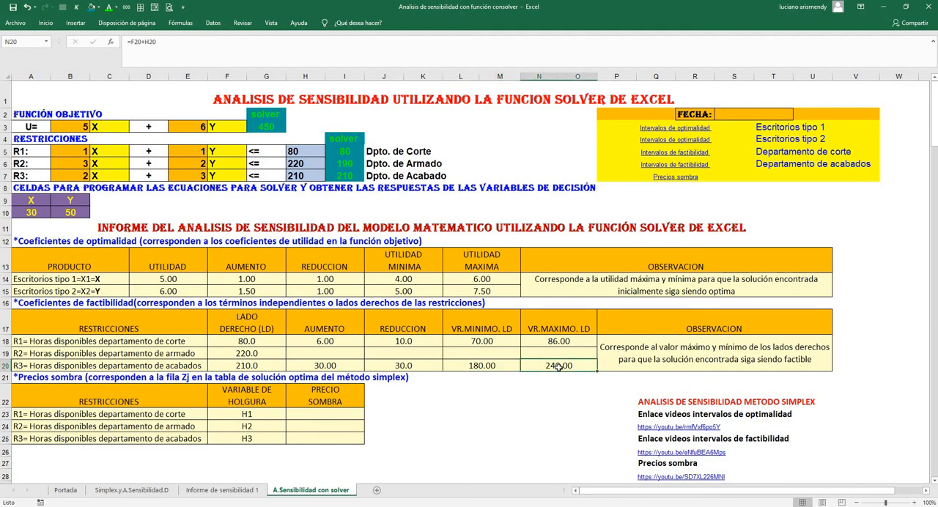
pyautogui.click(306, 178)
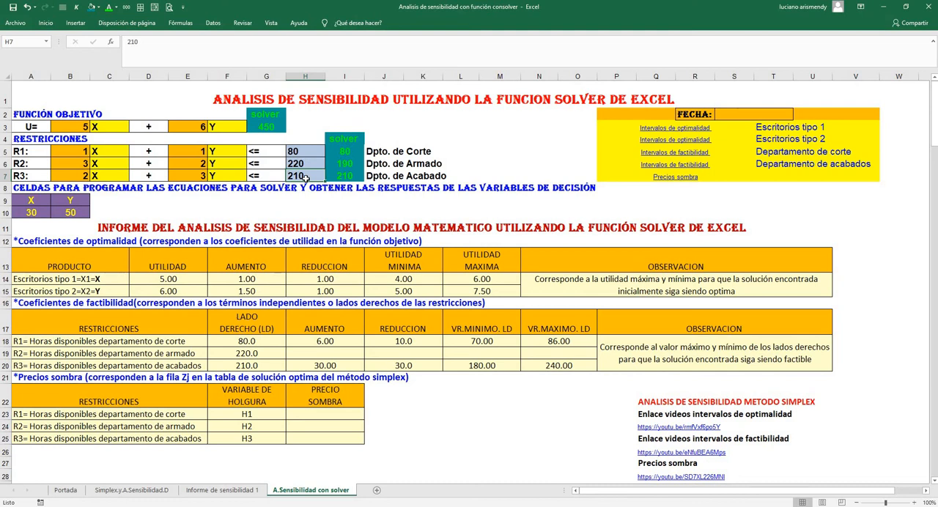
pyautogui.click(489, 367)
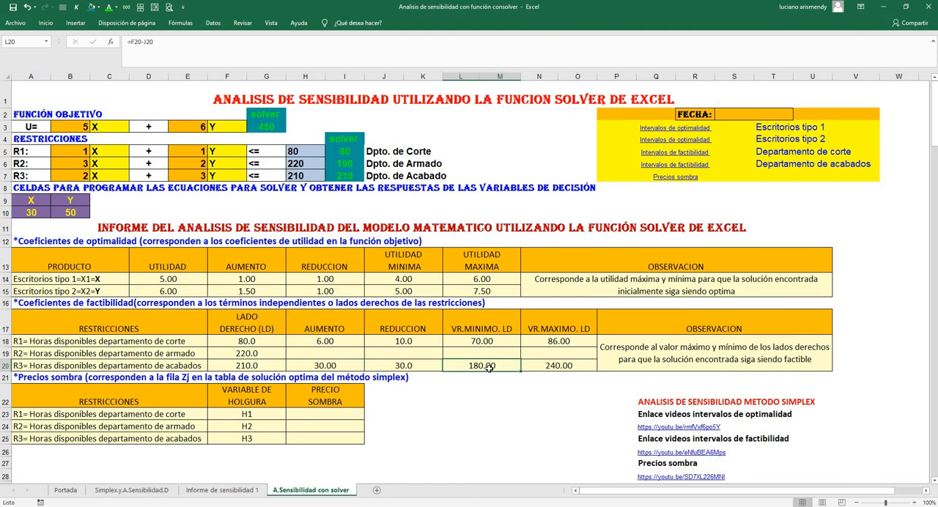
pyautogui.click(547, 366)
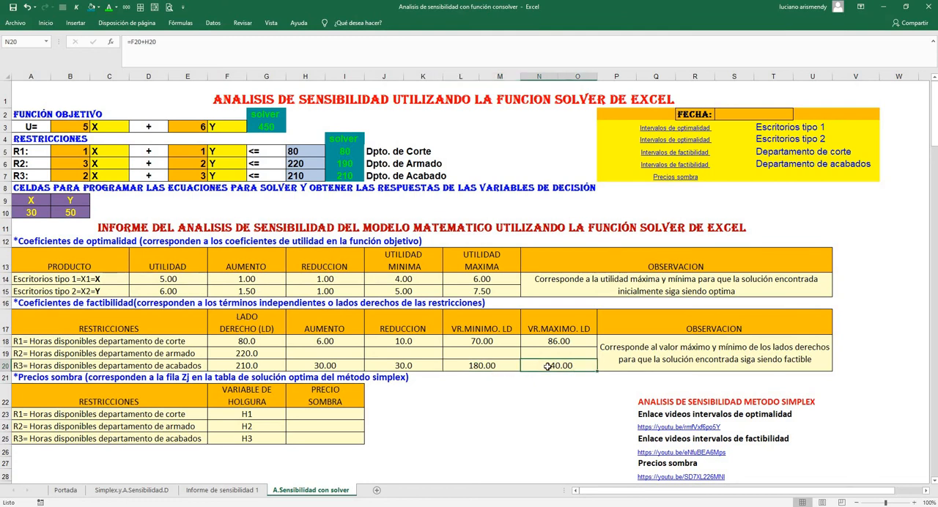
pyautogui.click(477, 363)
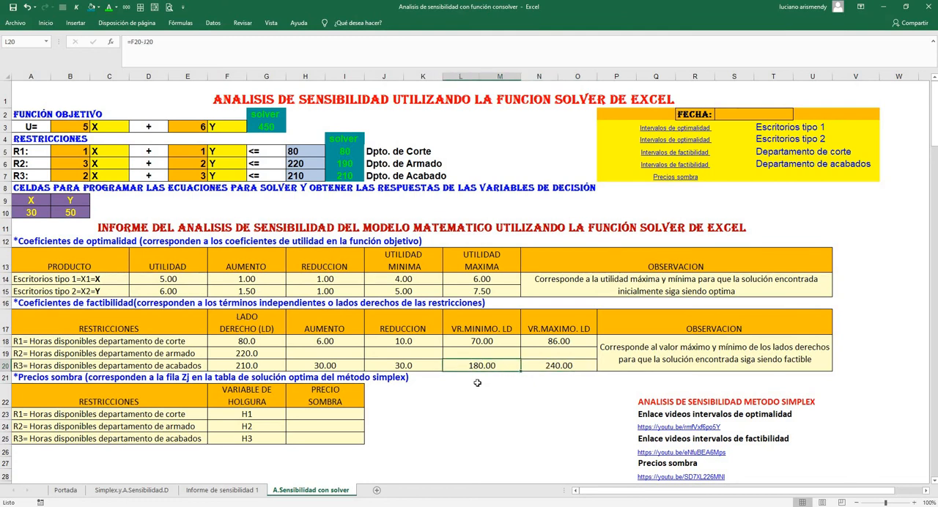
pyautogui.click(547, 367)
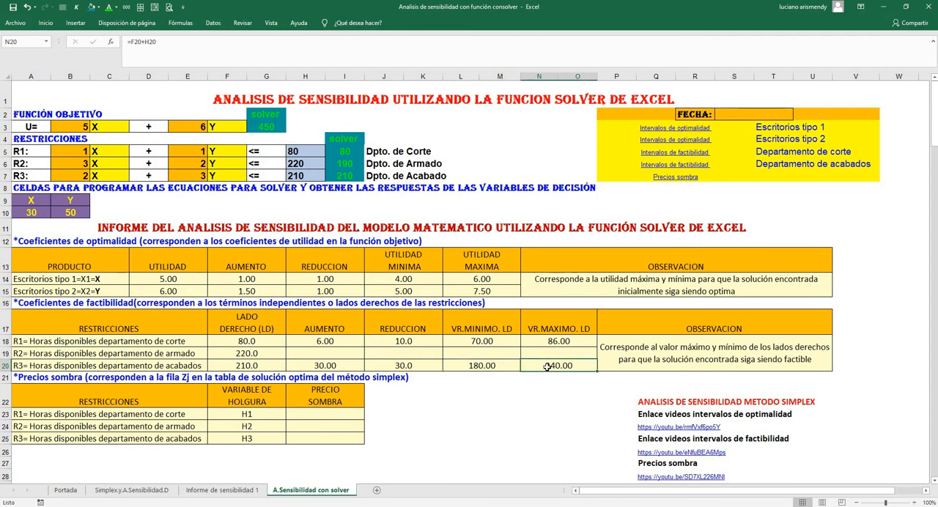
# Compare the cutting department's available hours in H5 with its minimum and maximum limits in L18 and N18
pyautogui.click(296, 151)
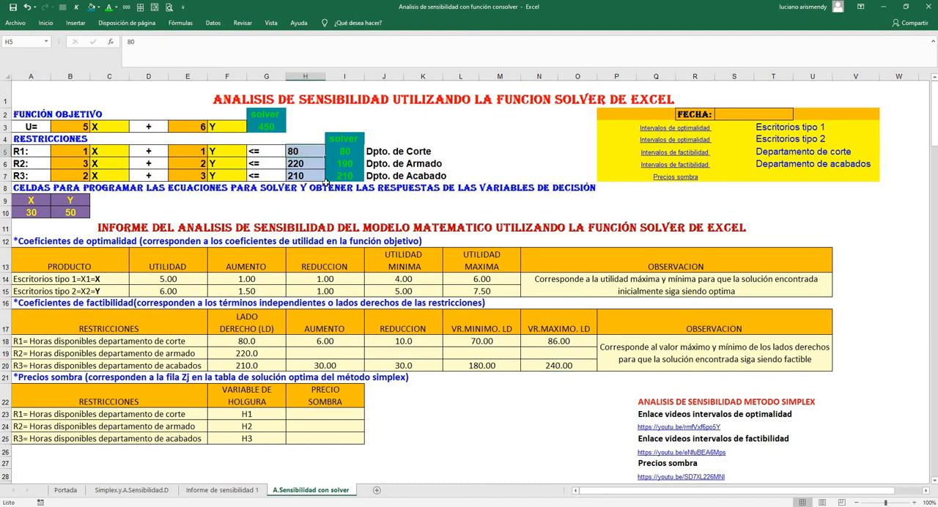
pyautogui.click(473, 342)
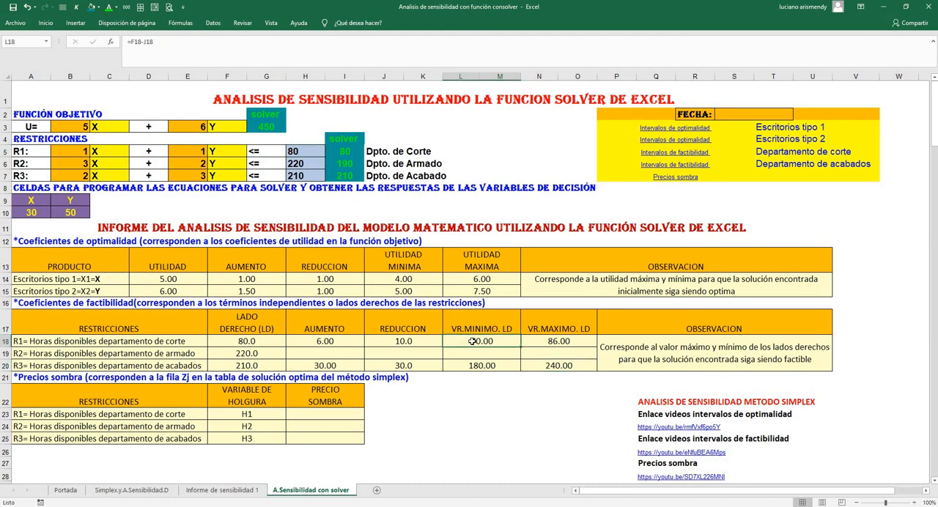
pyautogui.click(548, 343)
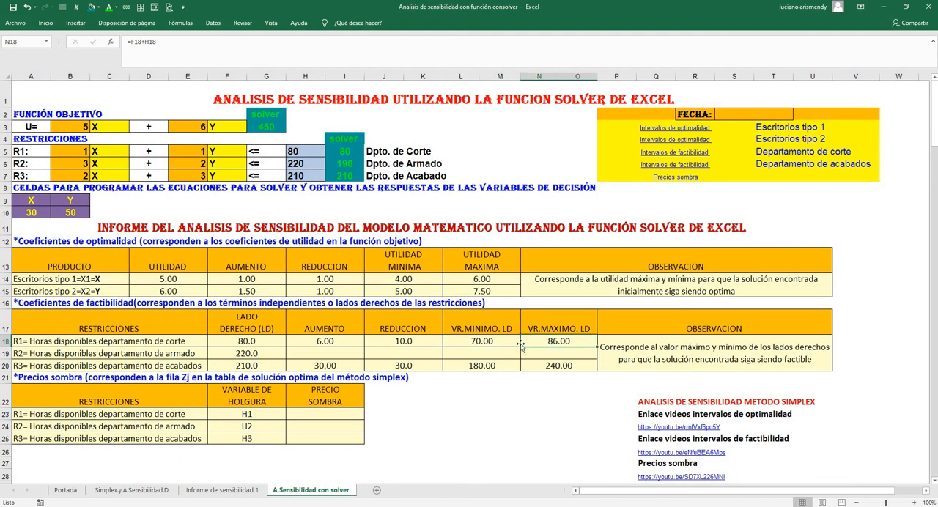
pyautogui.click(485, 341)
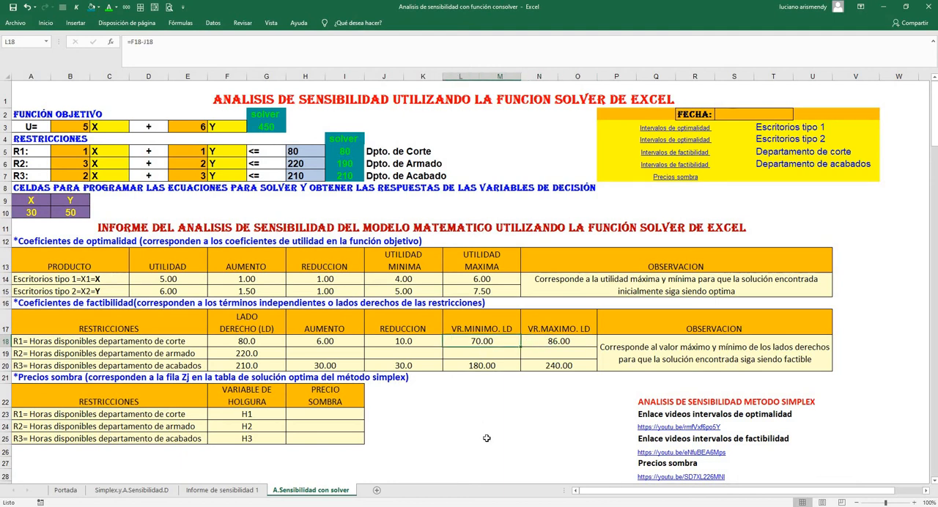
pyautogui.click(561, 343)
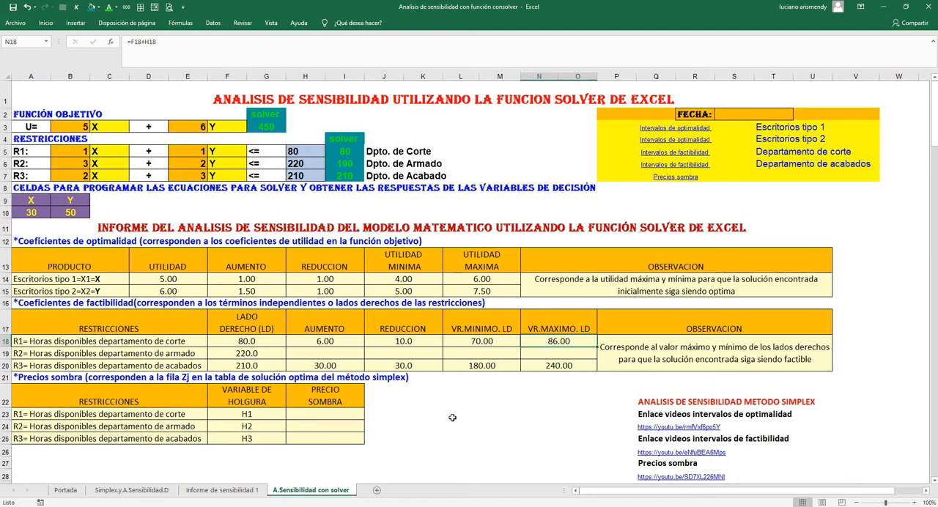
# Link the assembly department's allowable increase in H19 to cell G16 of the Informe de sensibilidad 1 sheet
pyautogui.click(320, 351)
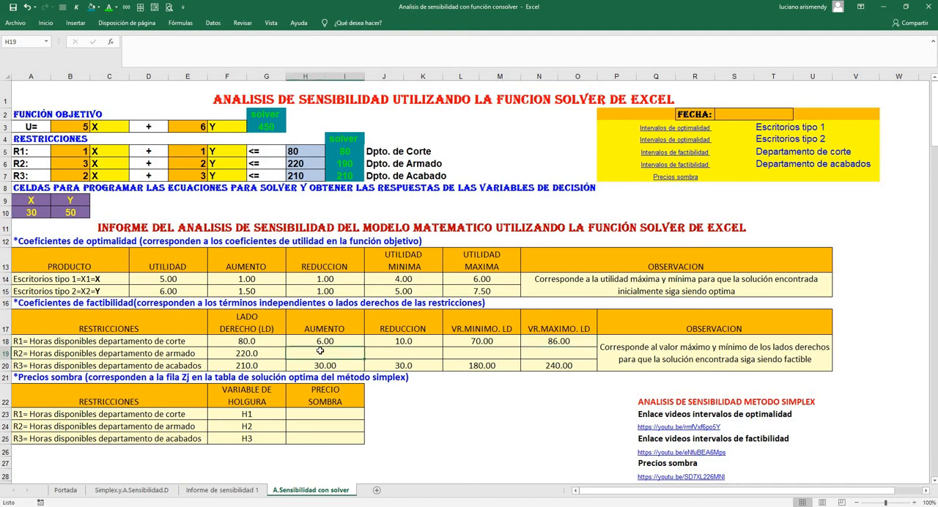
pyautogui.write('=')
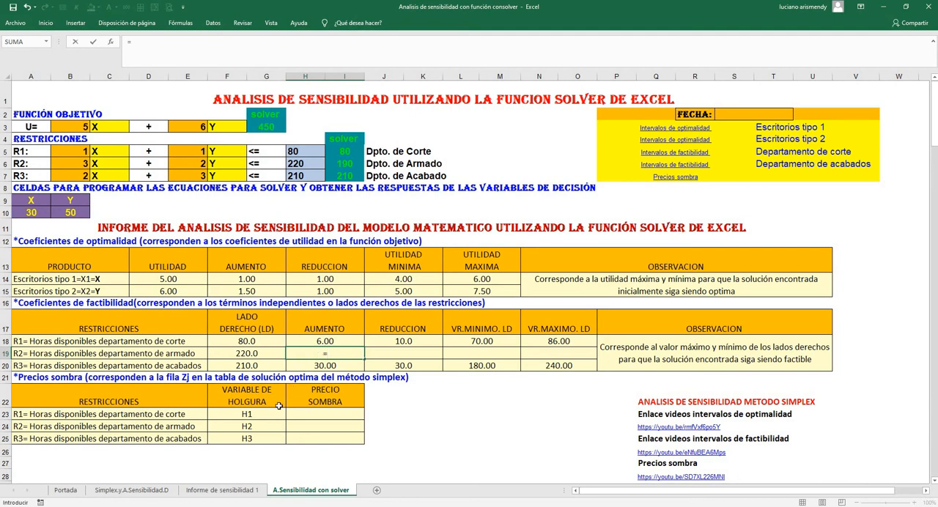
pyautogui.click(222, 489)
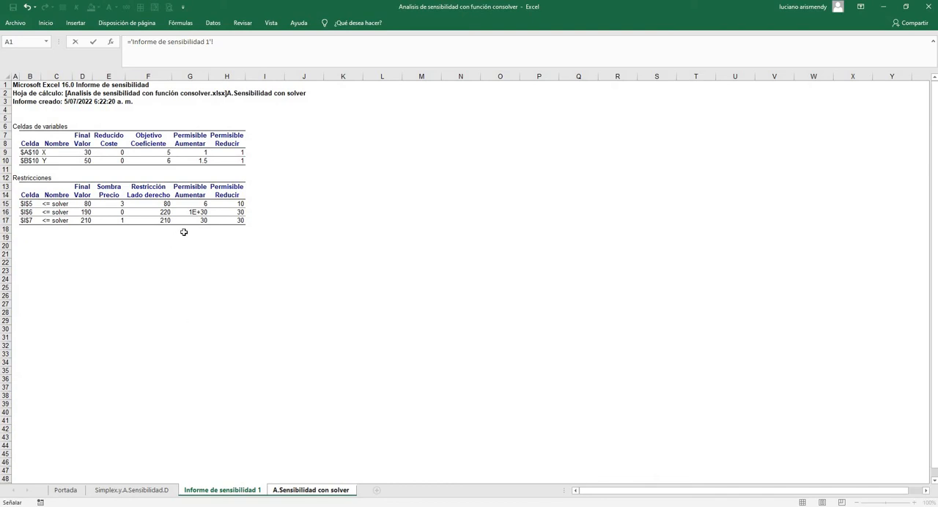
pyautogui.click(199, 220)
pyautogui.press('Return')
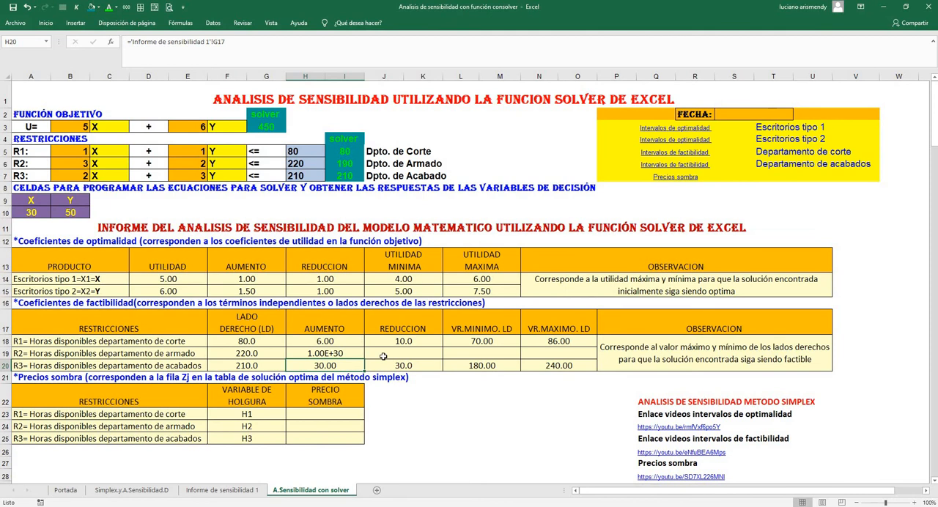
# Link the assembly department's allowable reduction in J19 to cell H16 of the Informe de sensibilidad 1 sheet
pyautogui.click(384, 353)
pyautogui.write('=')
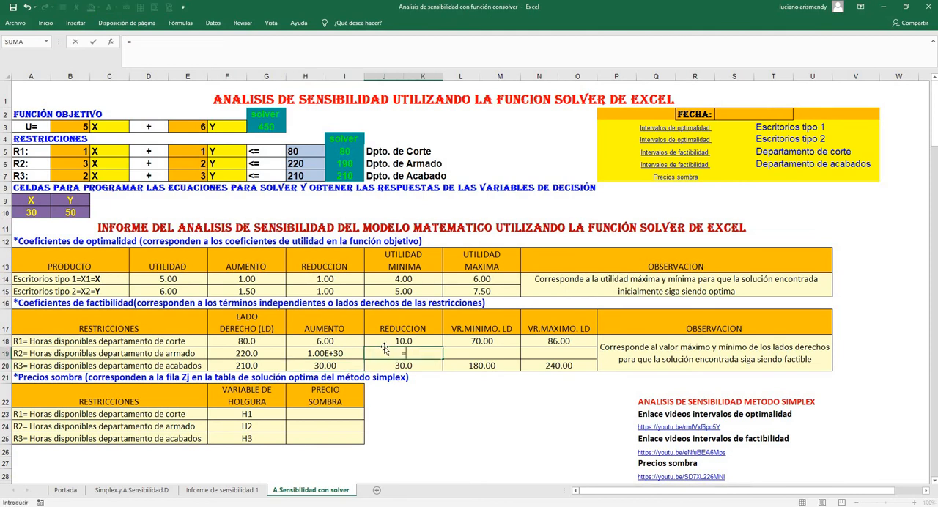
pyautogui.click(250, 496)
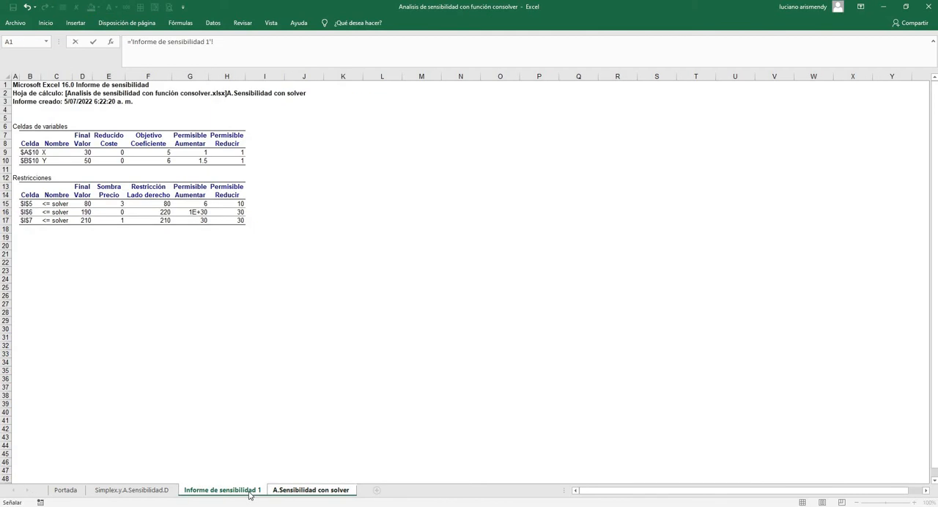
pyautogui.click(242, 212)
pyautogui.press('Return')
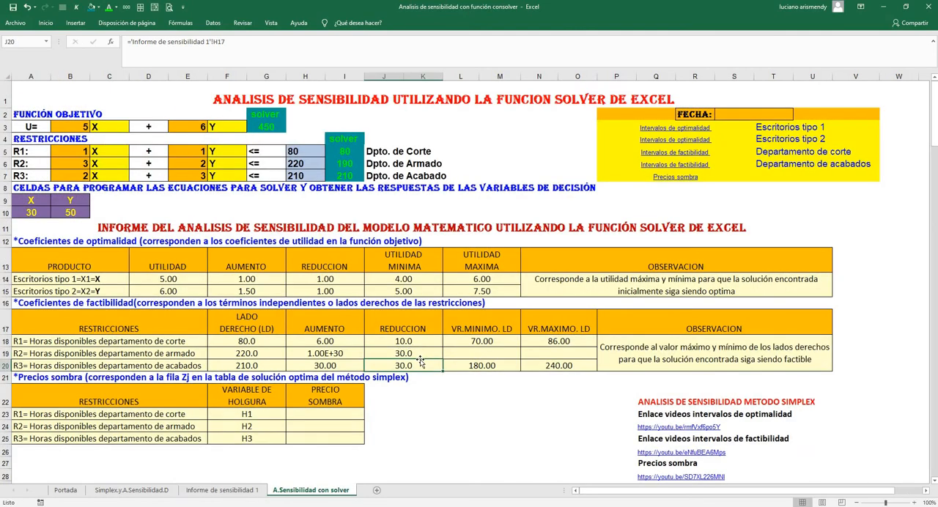
# Calculate the assembly department's minimum right-hand side in L19 with the formula =F19-J19
pyautogui.click(481, 356)
pyautogui.write('=')
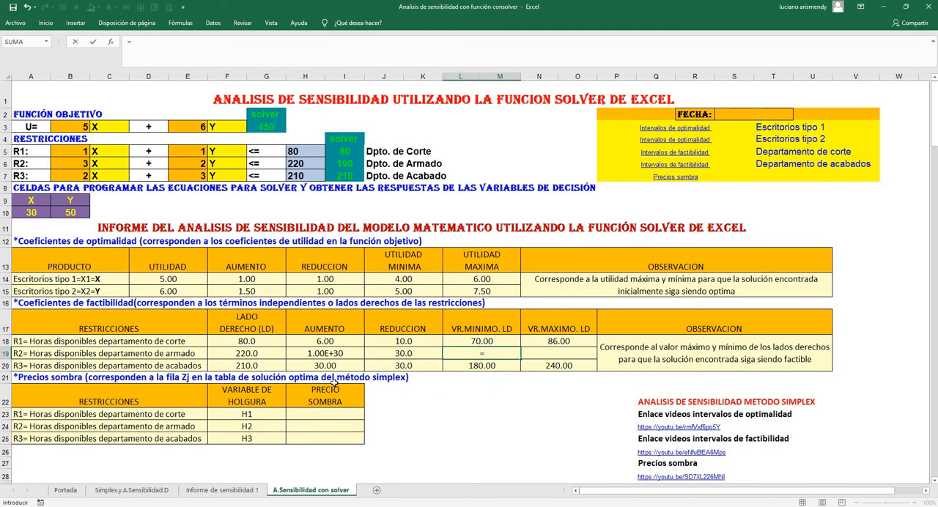
pyautogui.click(238, 353)
pyautogui.write('-')
pyautogui.click(378, 354)
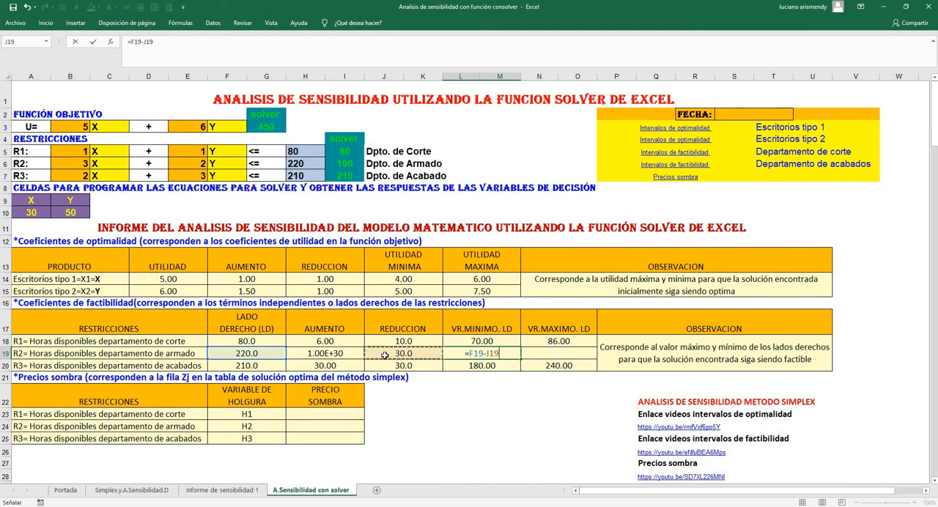
pyautogui.press('Return')
# Calculate the assembly department's maximum right-hand side in N19 with the formula =F19+H19
pyautogui.click(548, 352)
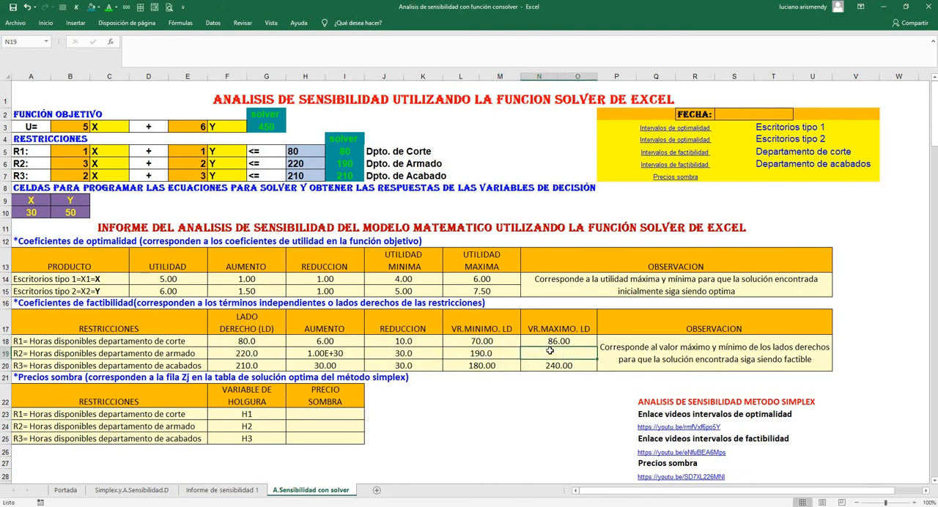
pyautogui.write('=')
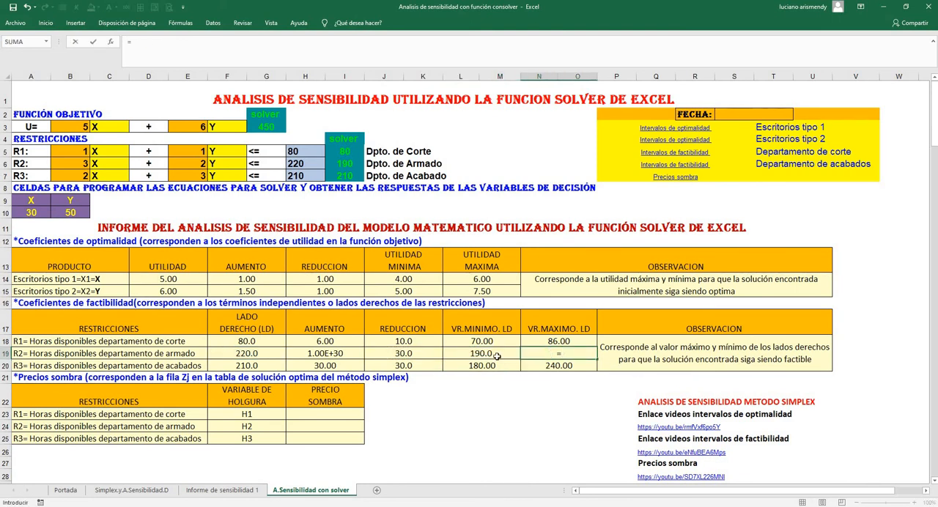
pyautogui.click(266, 354)
pyautogui.write('+')
pyautogui.click(315, 354)
pyautogui.press('Return')
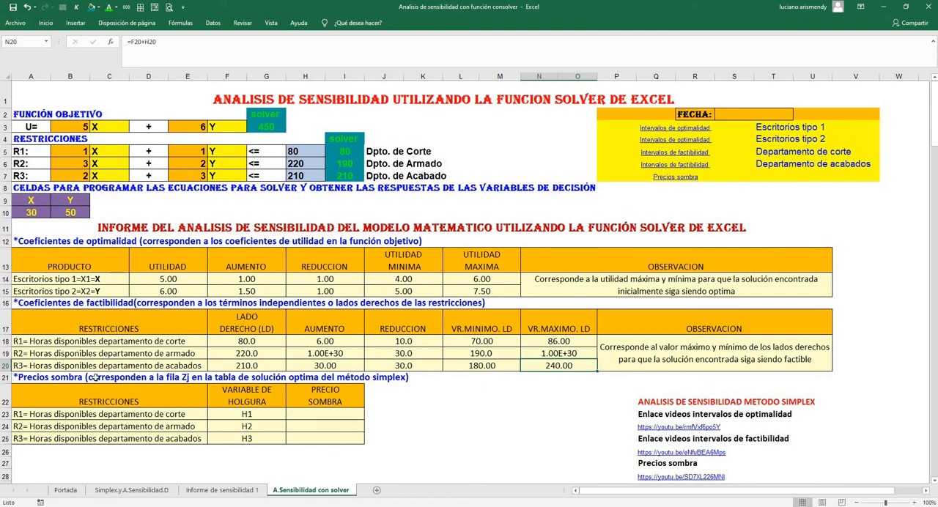
# Compare each department's available hours in H5:H7 with the hours used by the Solver solution in I5:I7, focusing on assembly
pyautogui.click(4, 352)
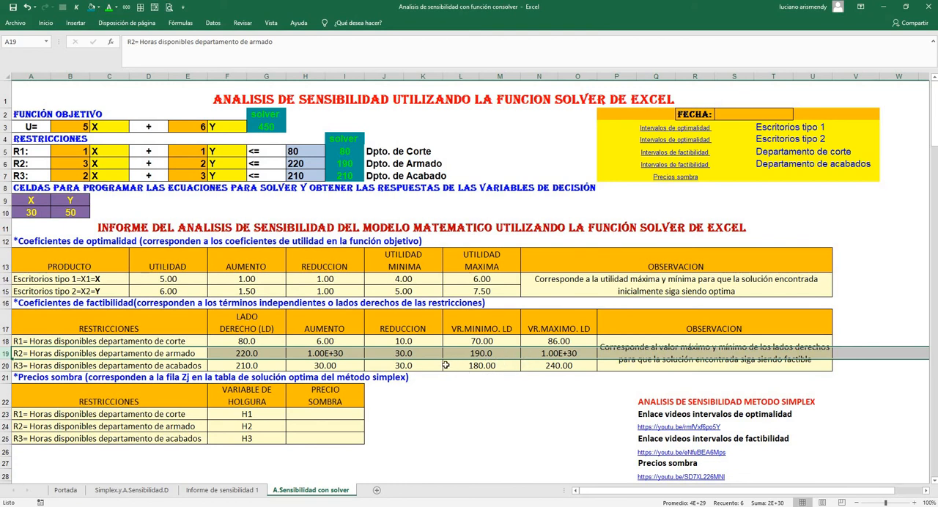
pyautogui.click(345, 151)
pyautogui.click(347, 164)
pyautogui.click(348, 176)
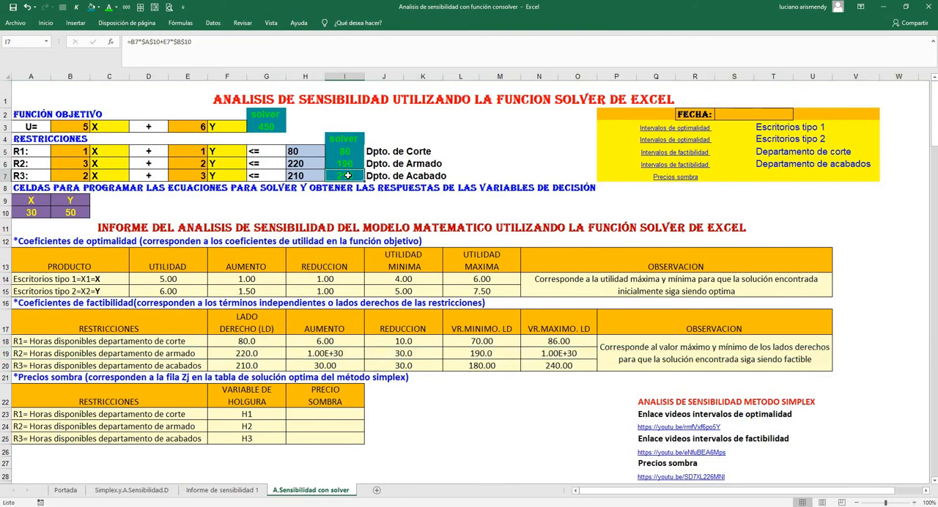
pyautogui.click(297, 151)
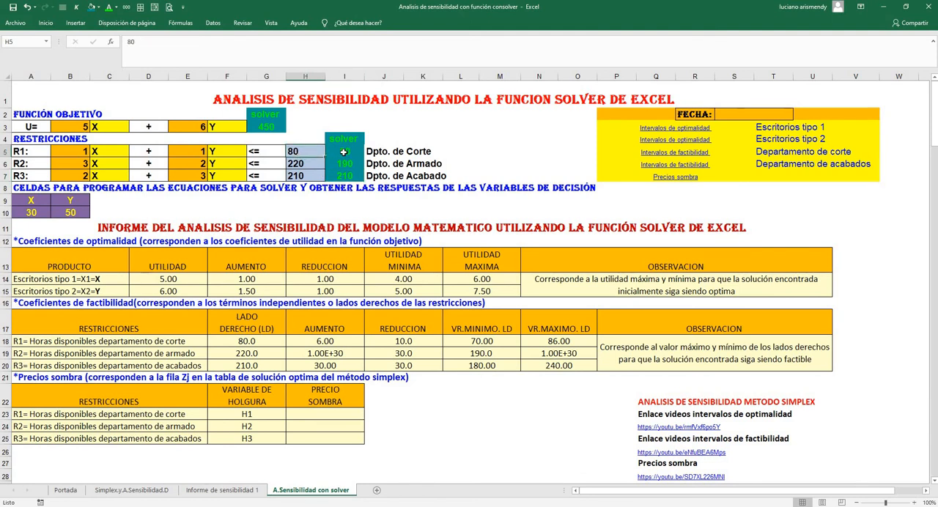
pyautogui.click(343, 152)
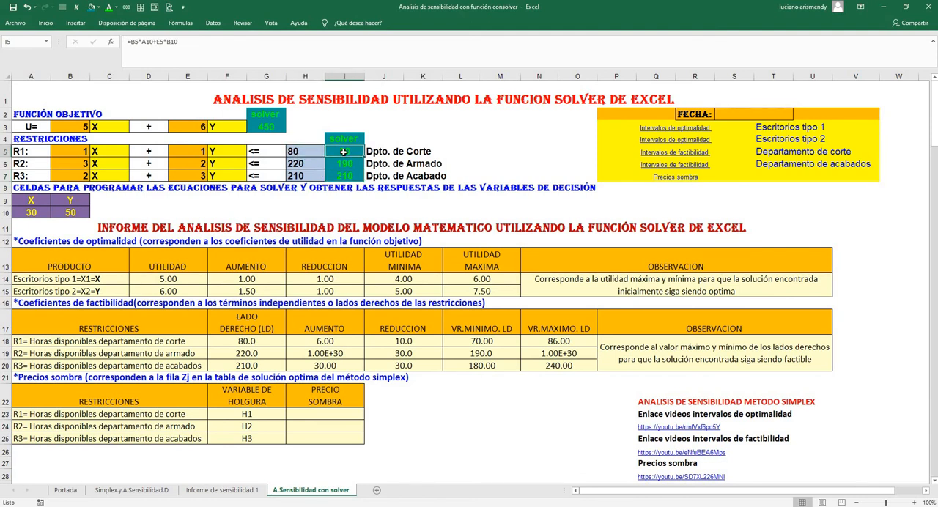
pyautogui.click(311, 167)
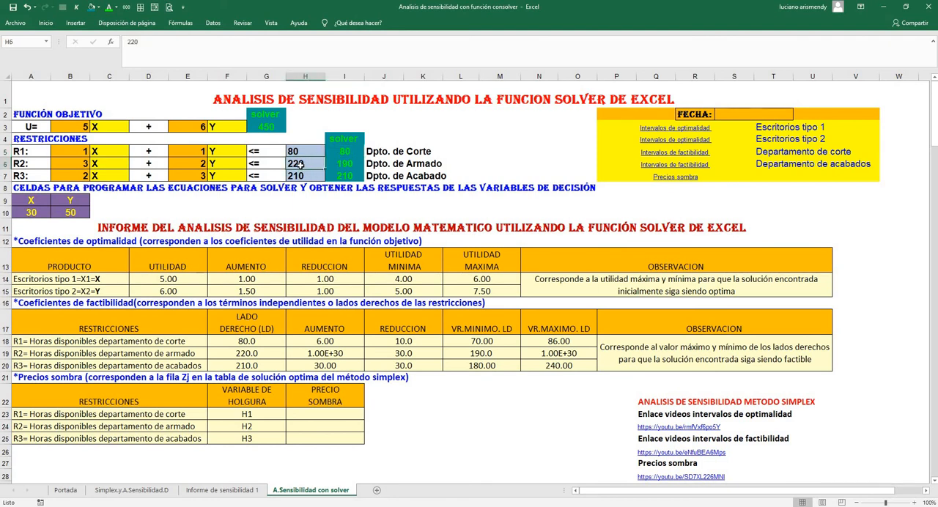
pyautogui.click(340, 165)
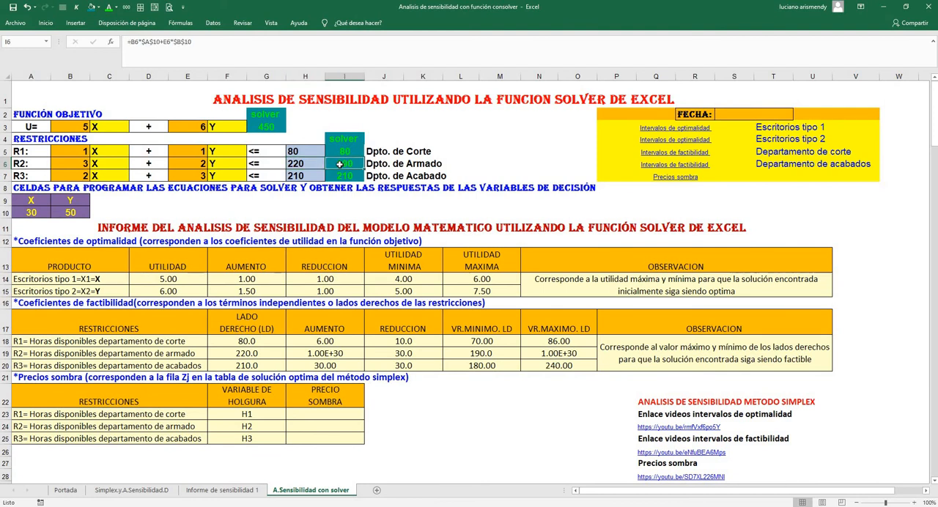
pyautogui.click(303, 176)
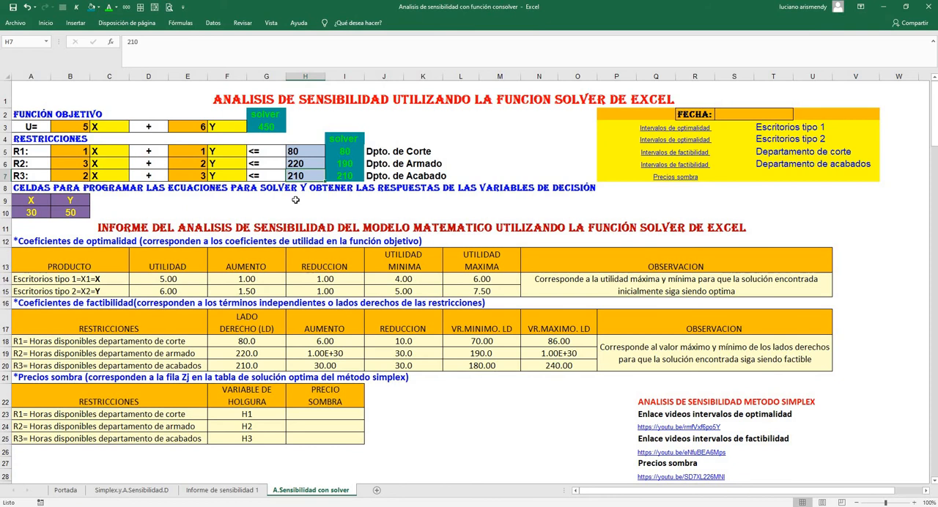
pyautogui.click(338, 177)
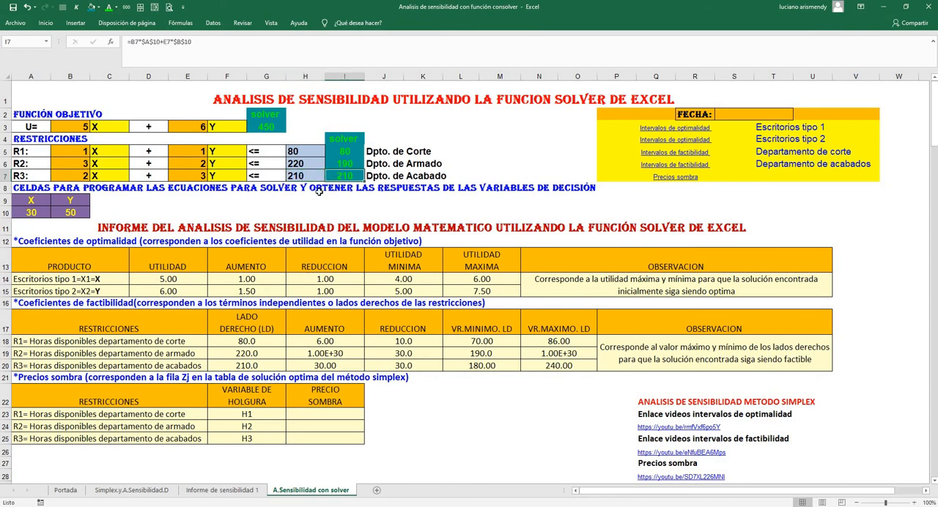
pyautogui.click(308, 166)
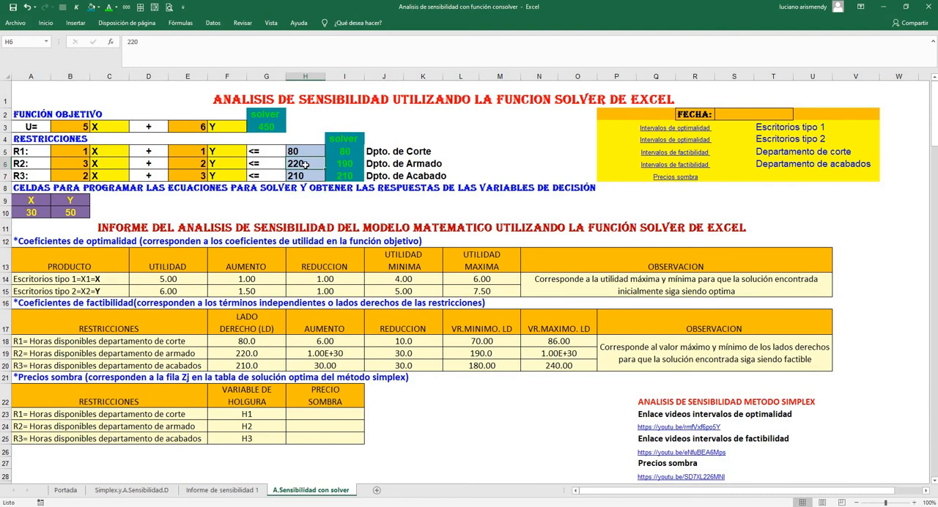
pyautogui.moveTo(324, 166); pyautogui.dragTo(331, 166)
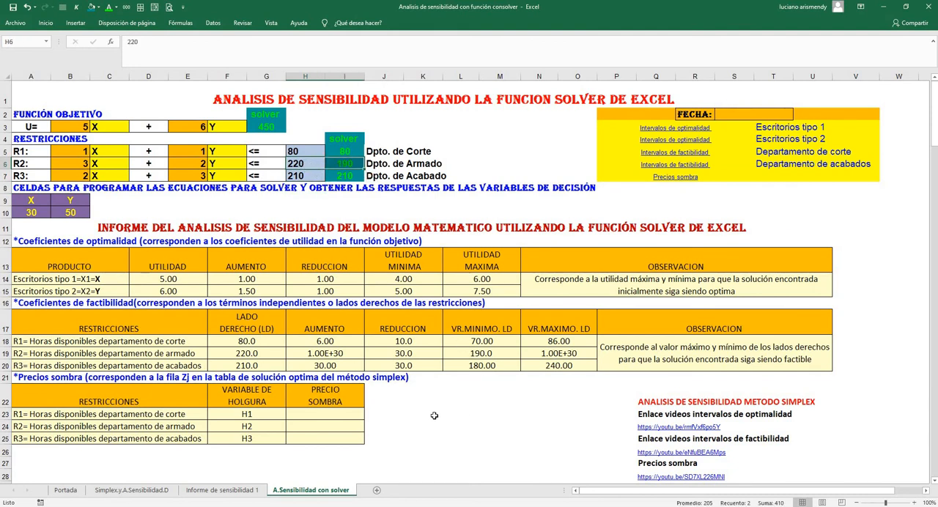
# Compare the assembly department's used hours in I6 with its limits in L19 and N19, and with the cutting and finishing limits
pyautogui.click(478, 354)
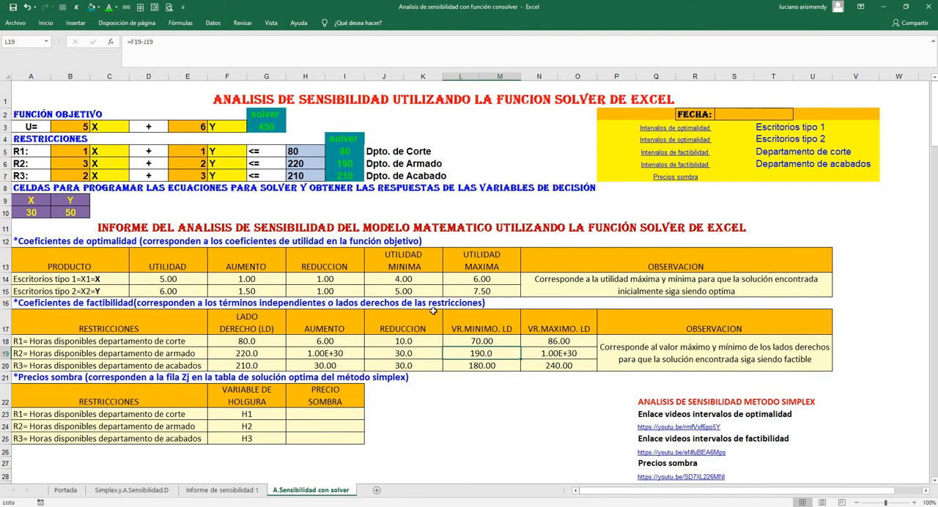
pyautogui.click(349, 163)
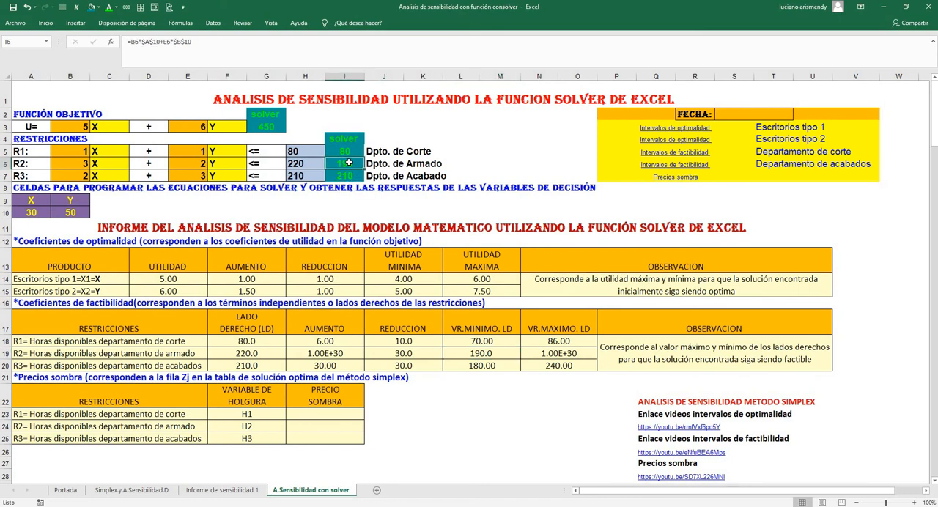
pyautogui.click(487, 354)
pyautogui.click(553, 354)
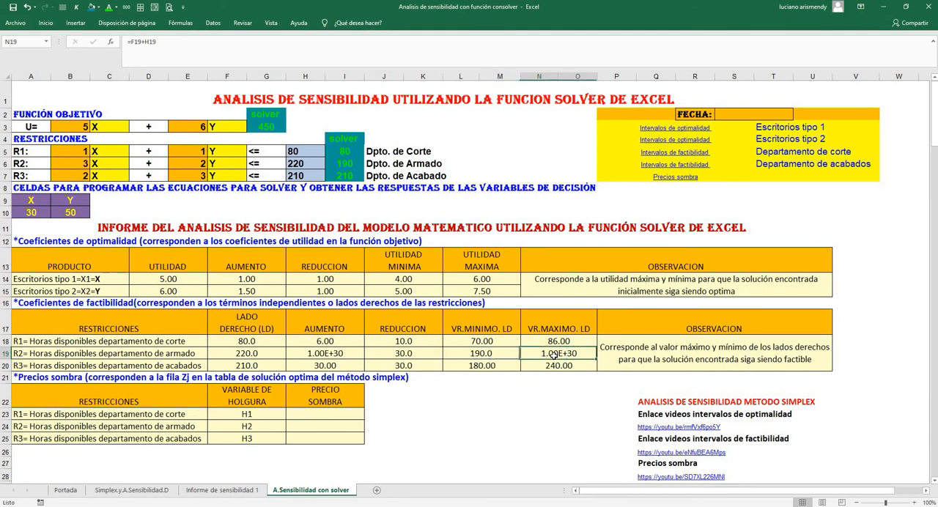
pyautogui.click(351, 165)
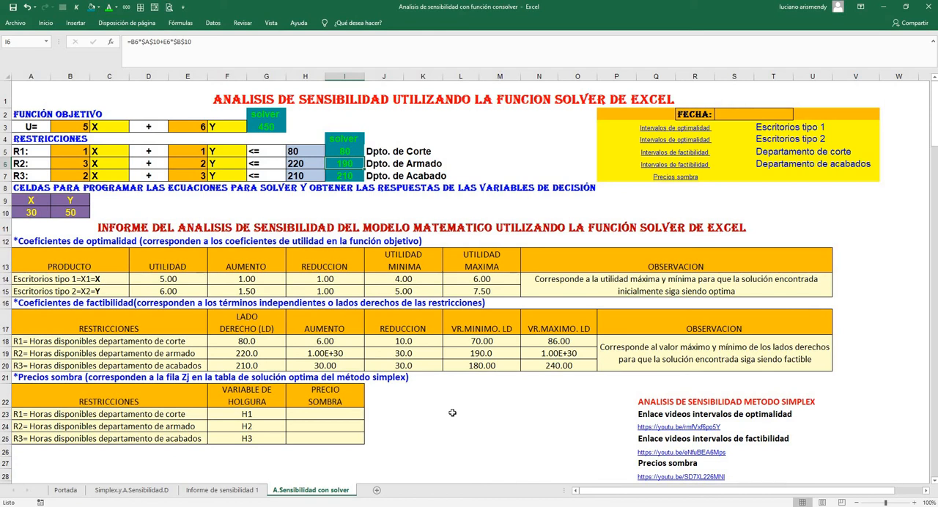
pyautogui.click(476, 340)
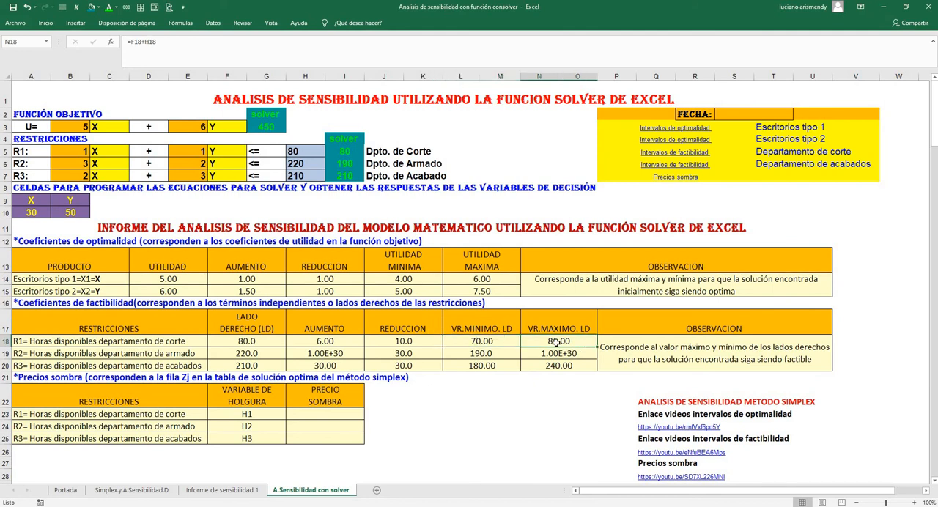
pyautogui.click(485, 366)
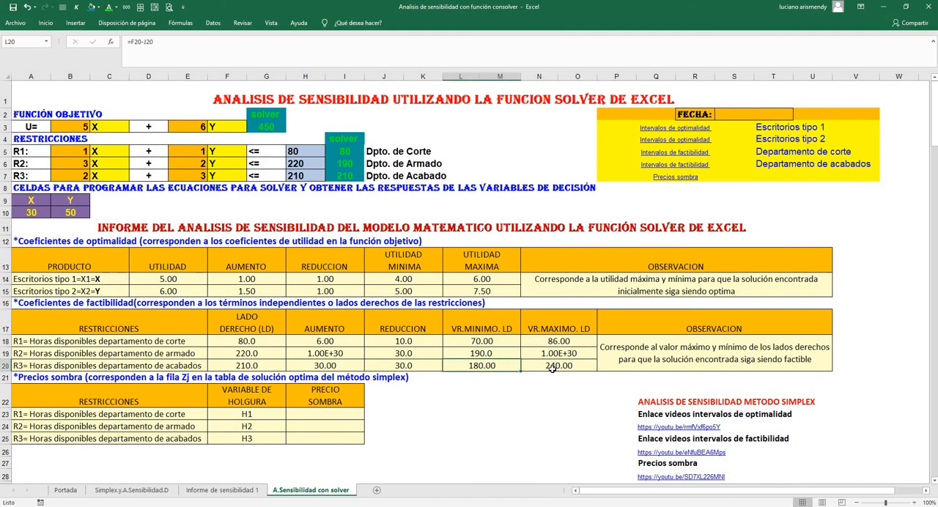
pyautogui.click(481, 356)
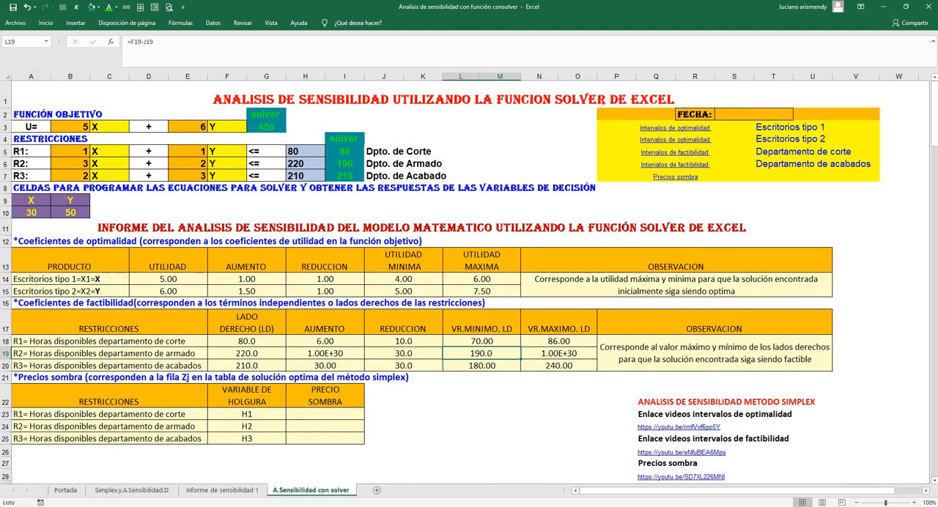
# Go to the optimal simplex table in section 1.3.3 of the Simplex.y.A.Sensibilidad.D sheet using its "Solución optima" link
pyautogui.click(164, 493)
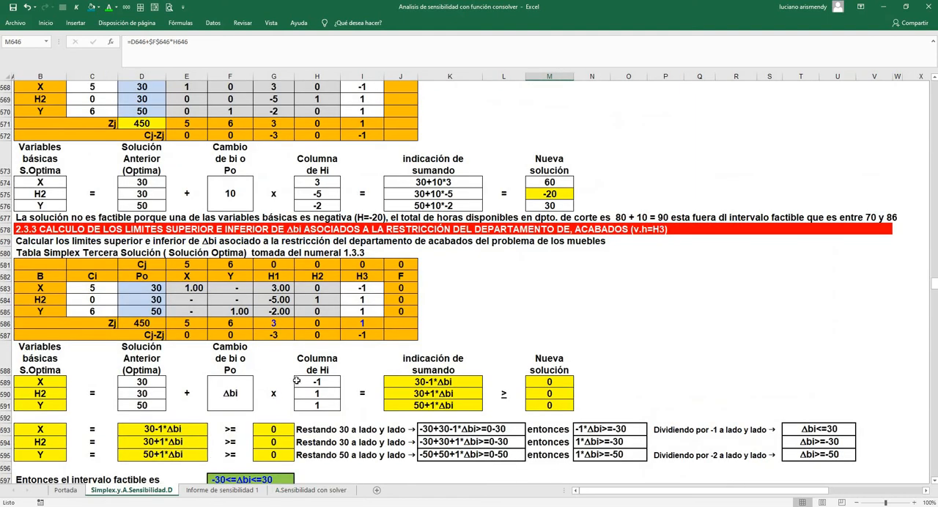
pyautogui.scroll(20, 296, 380)
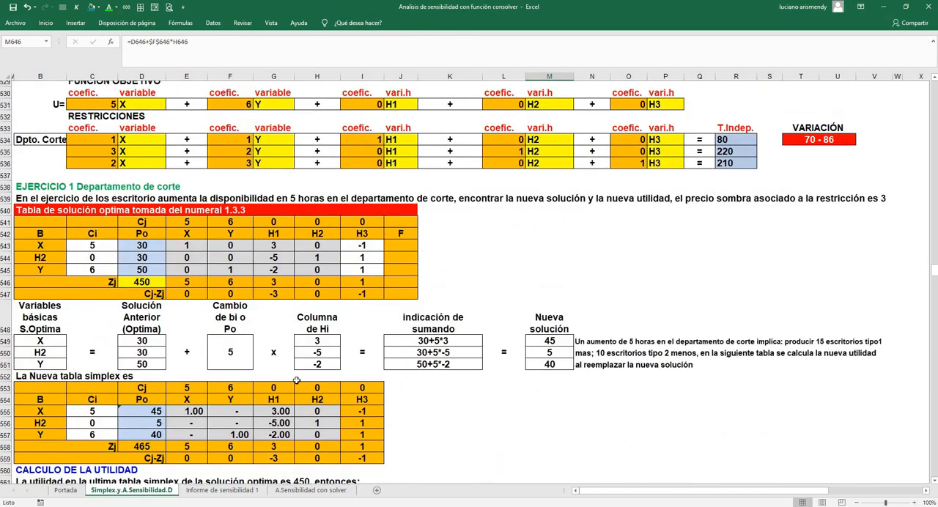
pyautogui.scroll(20, 296, 379)
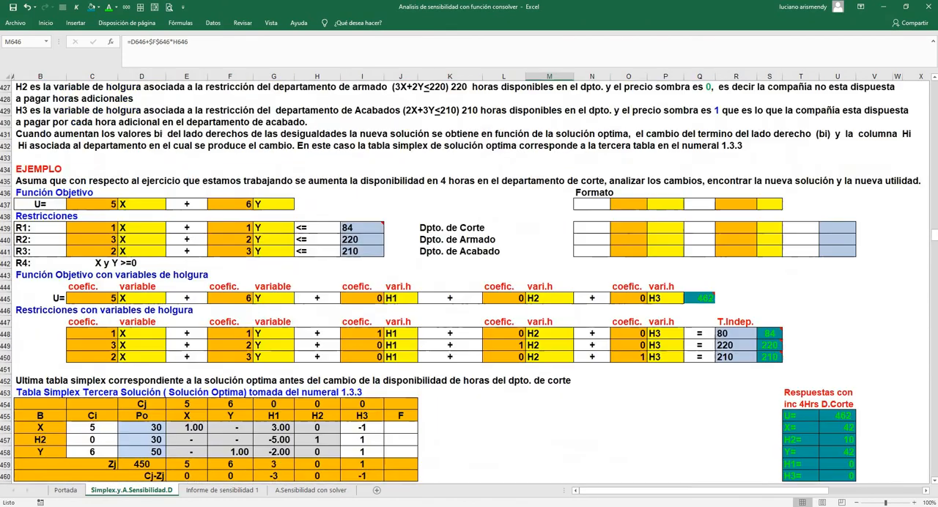
pyautogui.scroll(20, 296, 380)
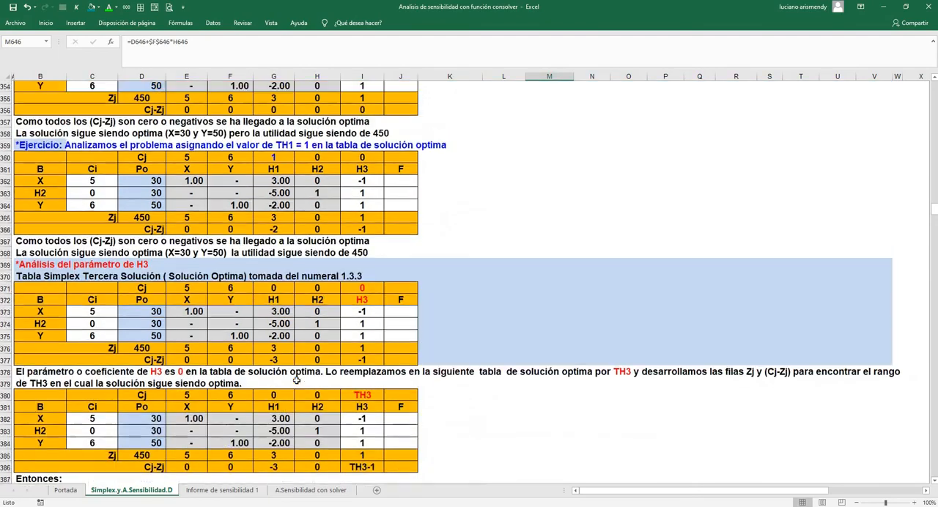
pyautogui.scroll(20, 296, 379)
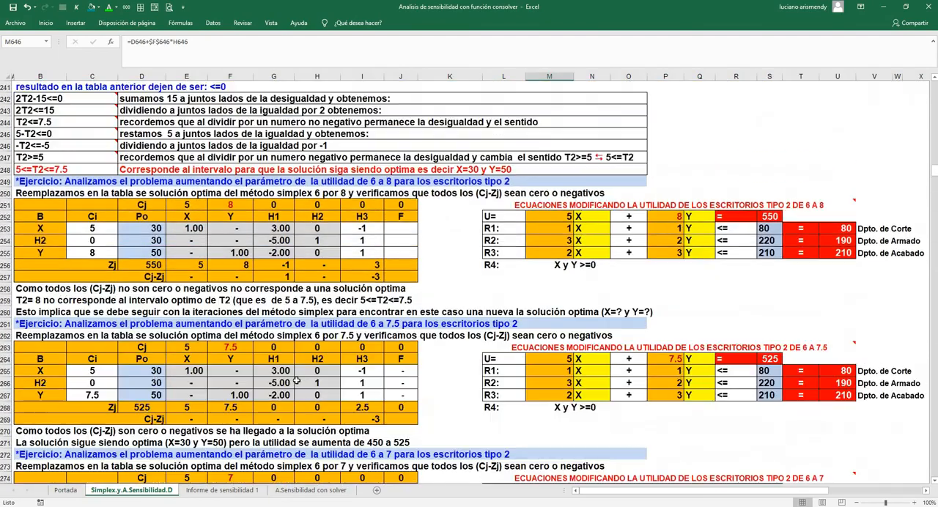
pyautogui.scroll(20, 296, 380)
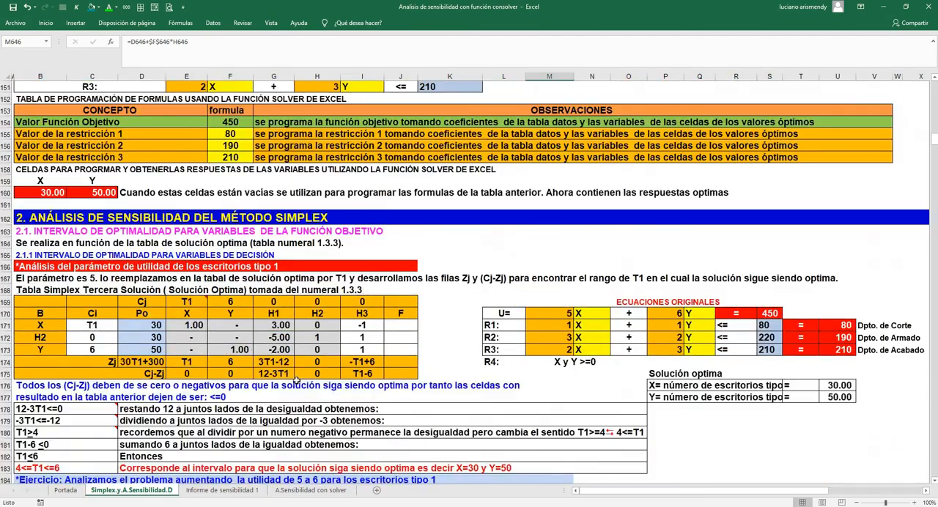
pyautogui.scroll(20, 296, 380)
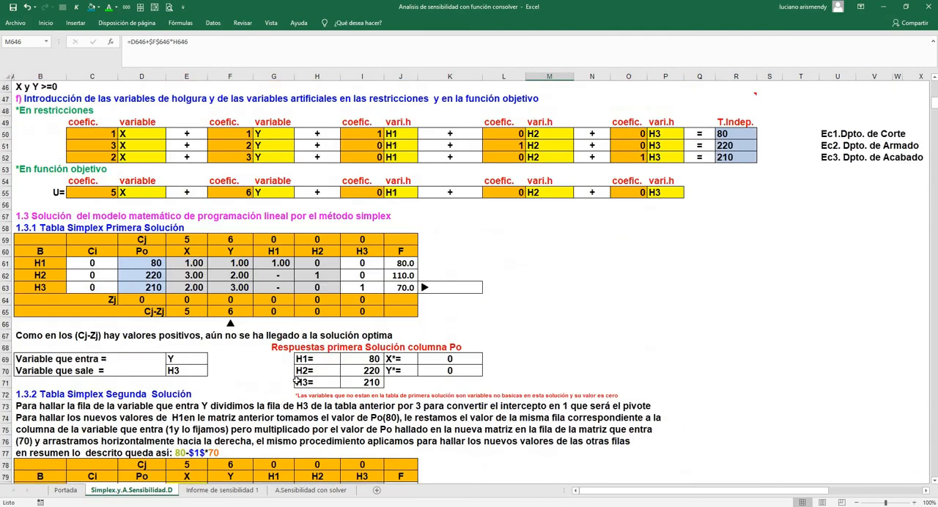
pyautogui.scroll(-12, 296, 380)
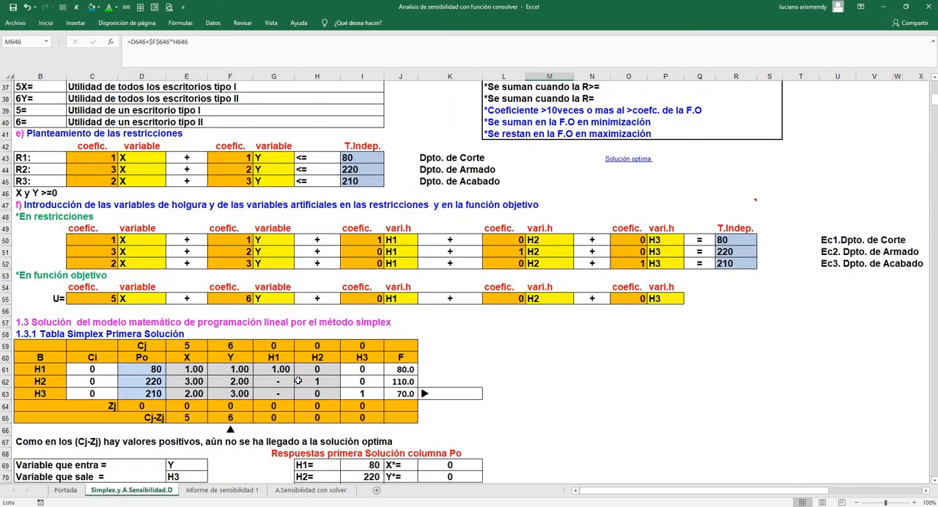
pyautogui.click(624, 161)
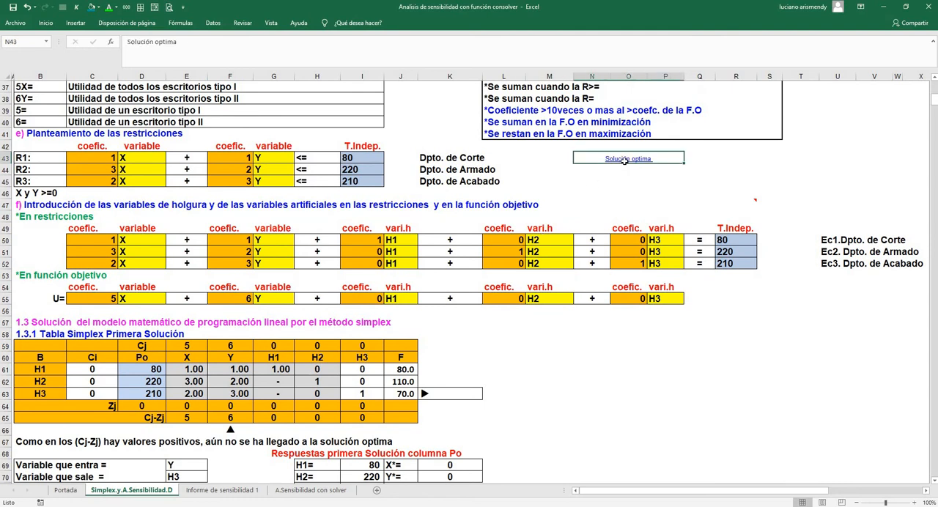
pyautogui.click(624, 159)
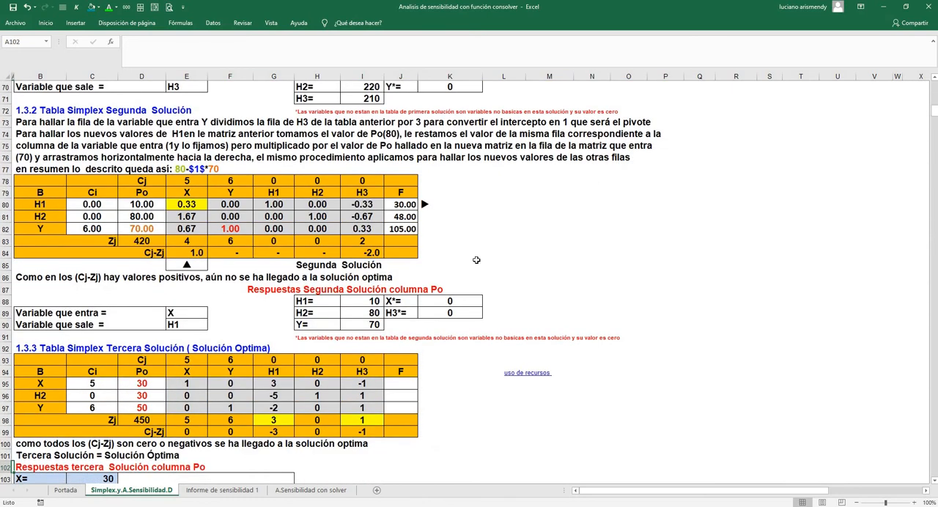
# Check the X and Y solution values and the total utility Zj in the third simplex table
pyautogui.click(146, 384)
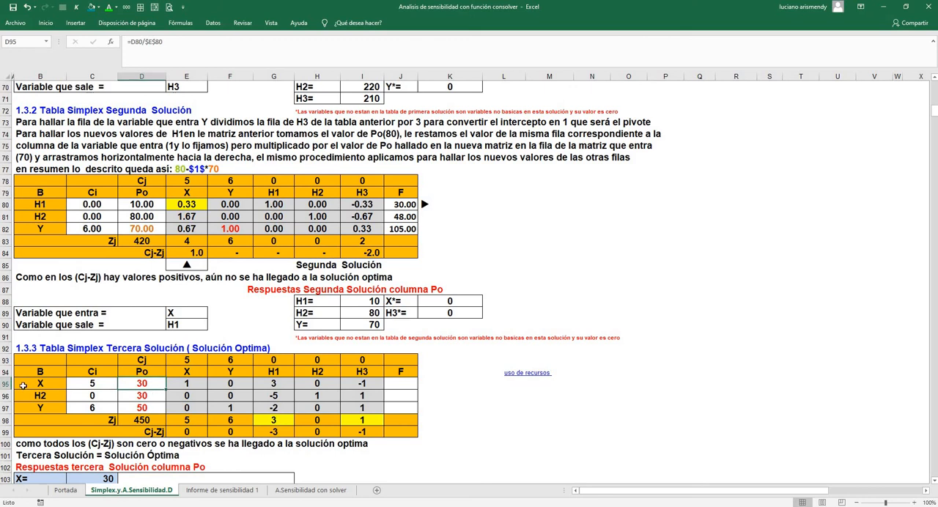
pyautogui.click(42, 383)
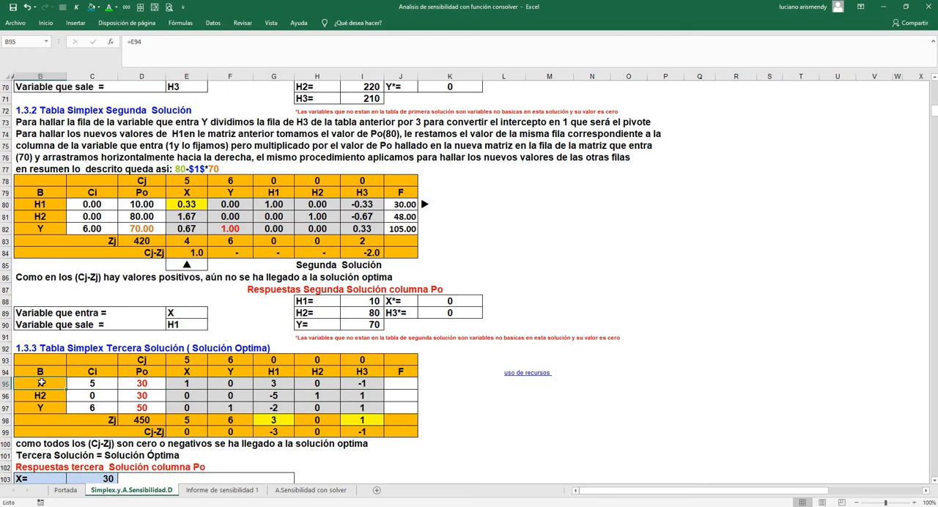
pyautogui.click(141, 408)
pyautogui.click(36, 406)
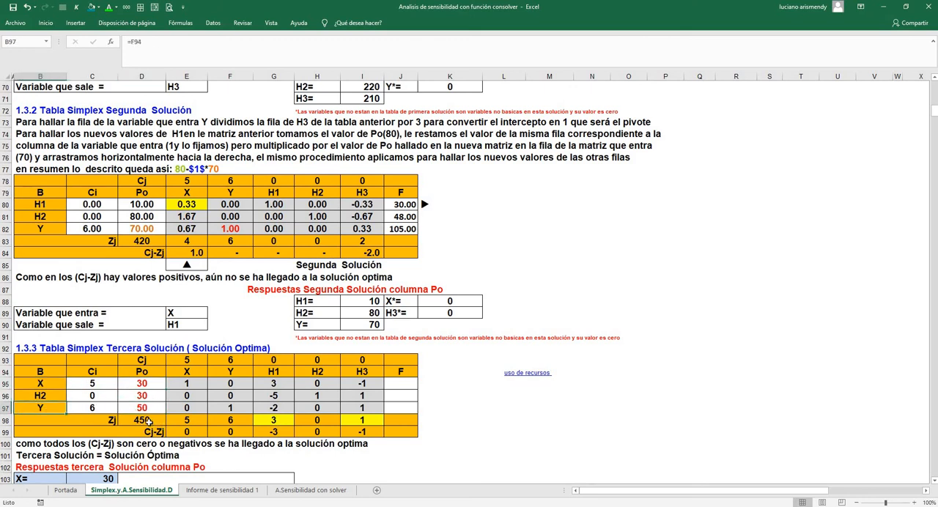
pyautogui.click(149, 421)
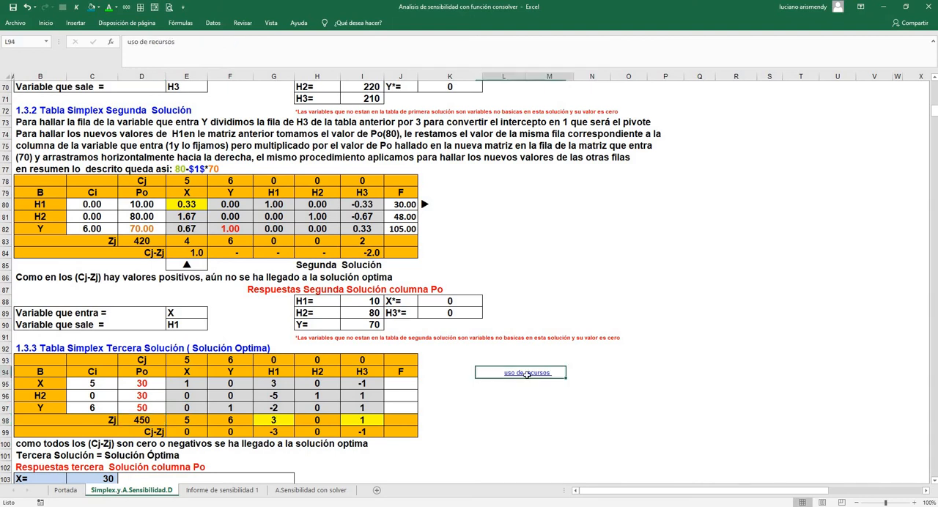
# Follow the "uso de recursos" link and examine assembly's unused hours plus the cutting department's available, used and unused hours
pyautogui.click(526, 373)
pyautogui.scroll(-2, 527, 375)
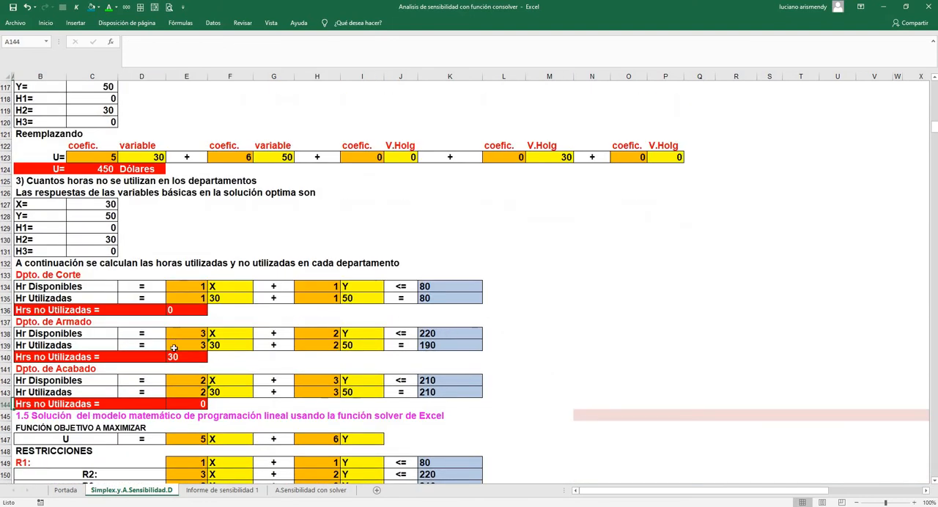
pyautogui.click(180, 356)
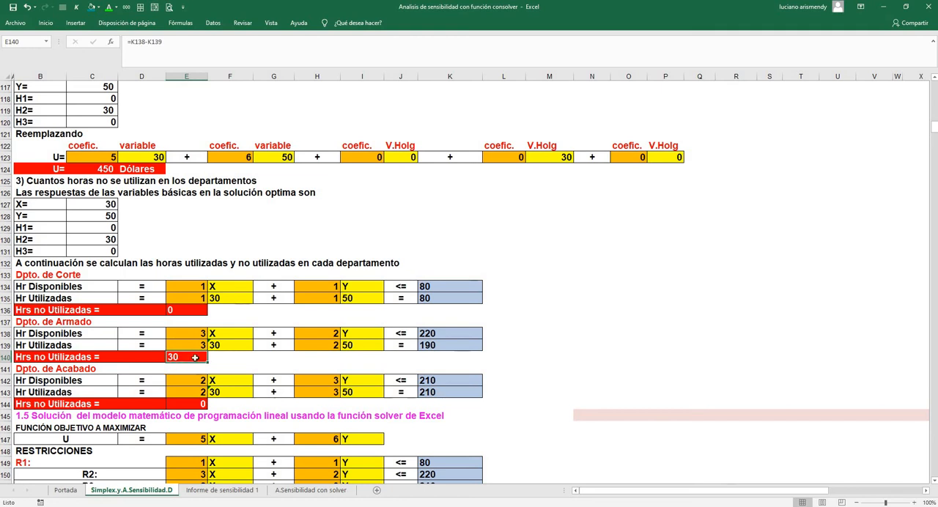
pyautogui.click(429, 287)
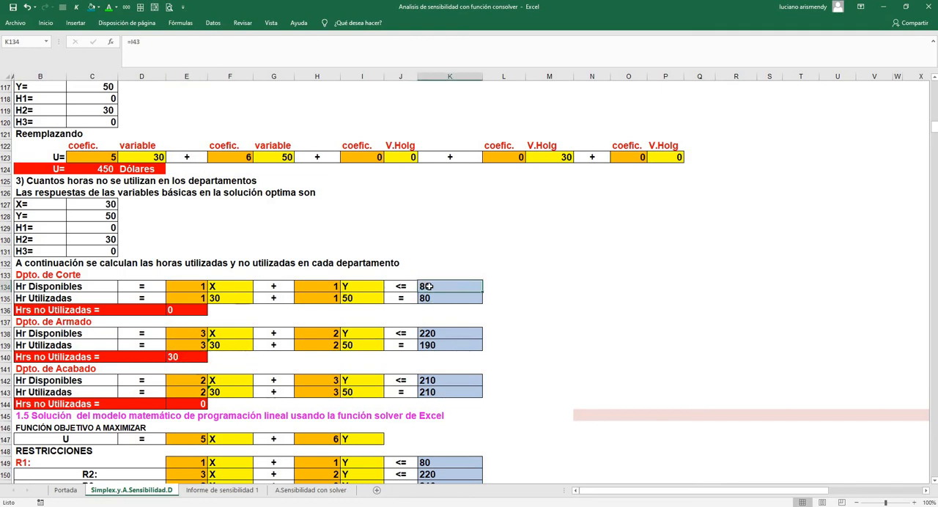
pyautogui.click(429, 297)
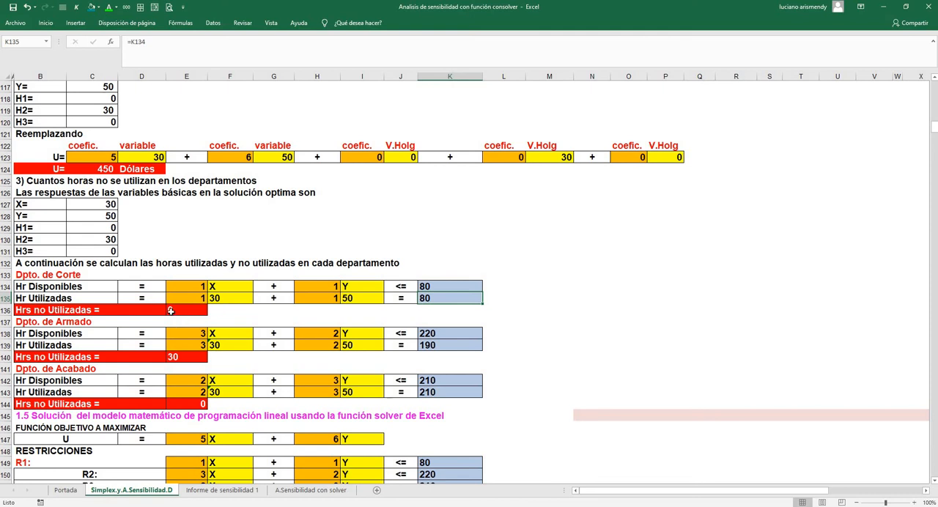
pyautogui.click(170, 311)
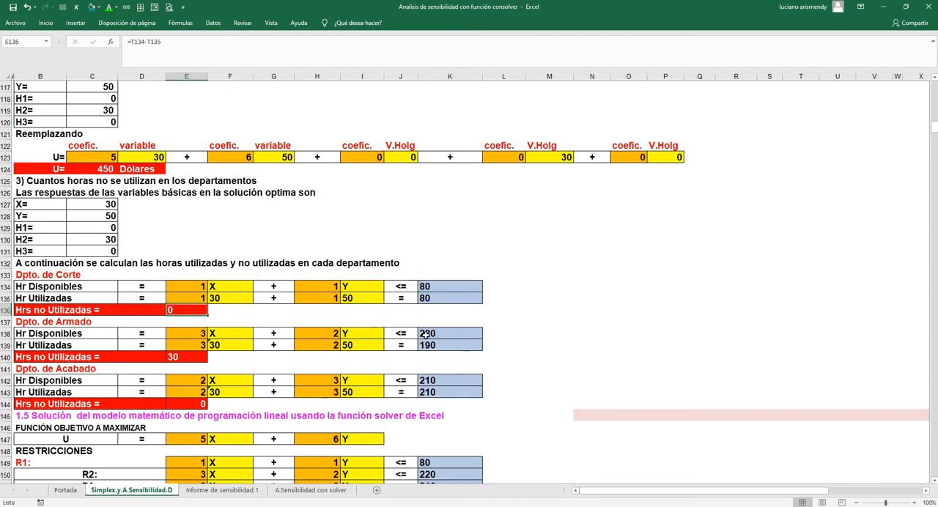
# Compare the available, used and unused hours of the assembly and finishing departments in rows 138 to 144
pyautogui.click(425, 334)
pyautogui.click(429, 345)
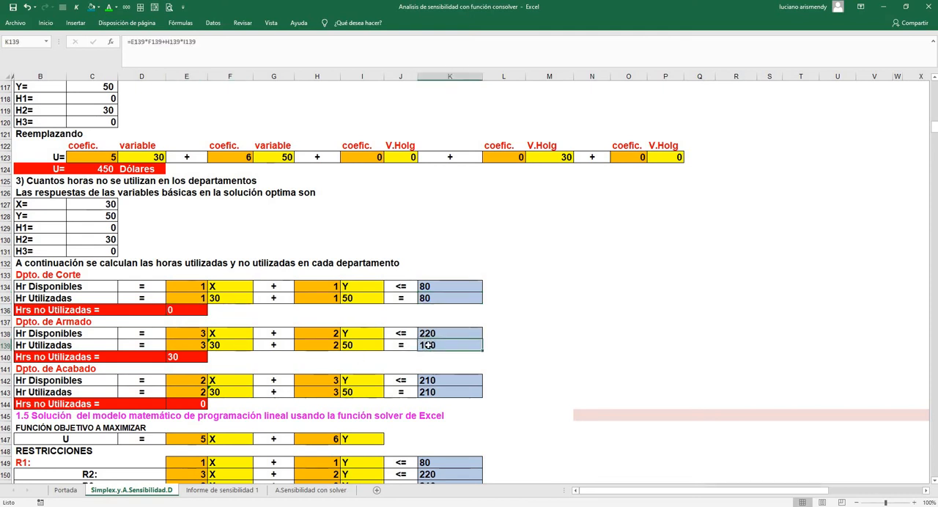
pyautogui.click(190, 357)
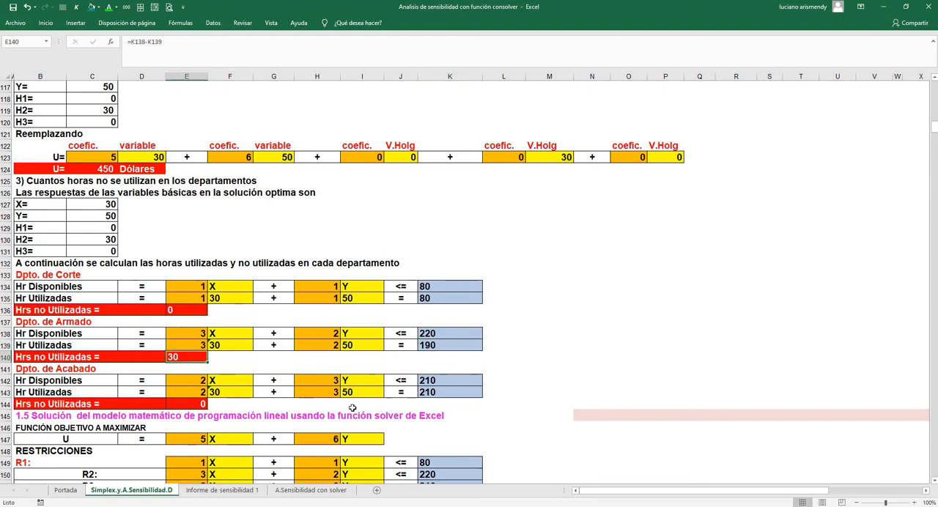
pyautogui.click(435, 379)
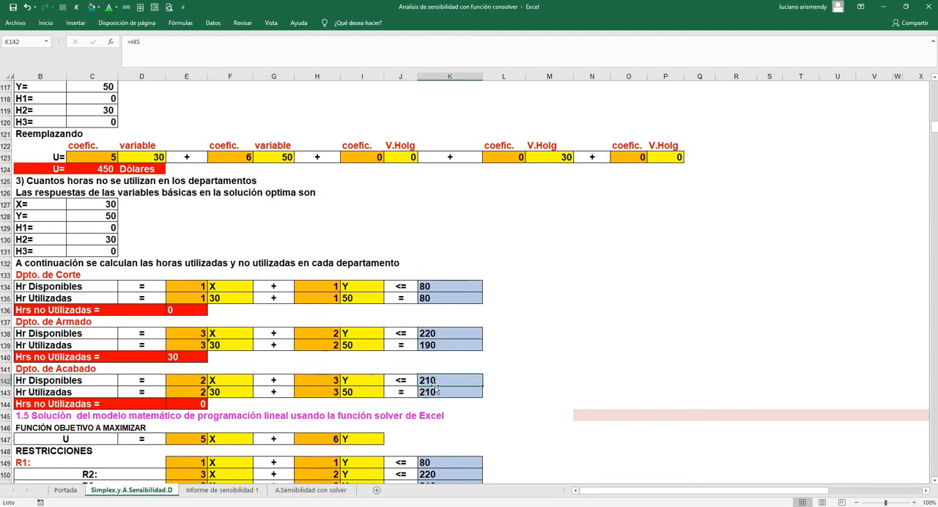
pyautogui.click(433, 392)
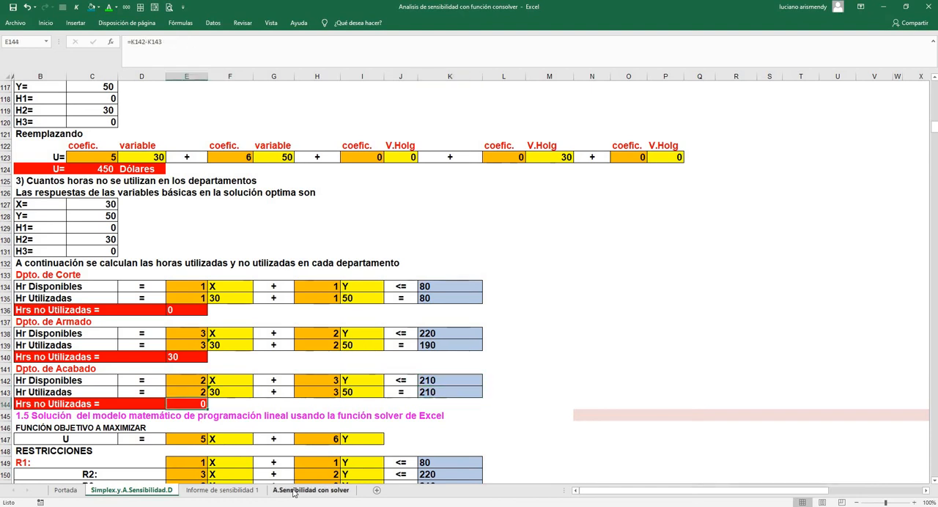
# On the A.Sensibilidad con solver sheet, reword the heading in A12 to begin with "*Intervalos de optimalidad"
pyautogui.click(293, 491)
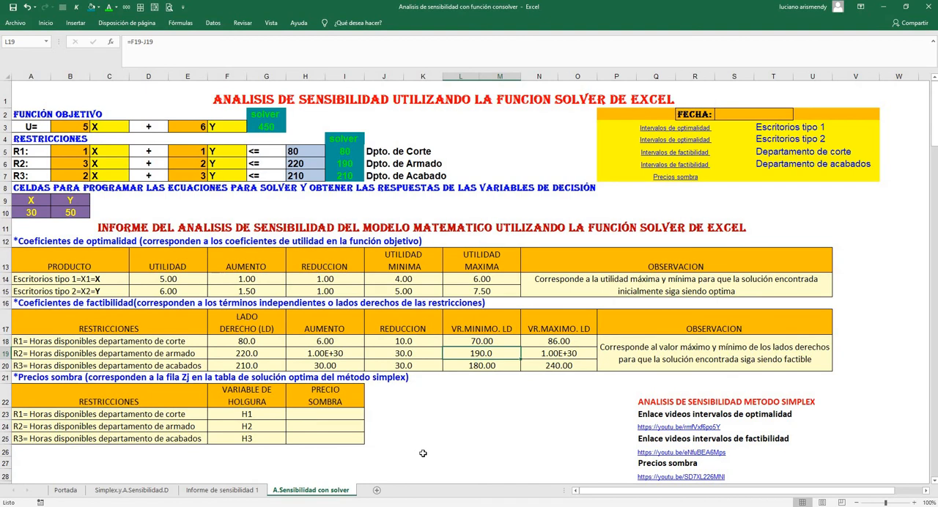
pyautogui.click(423, 405)
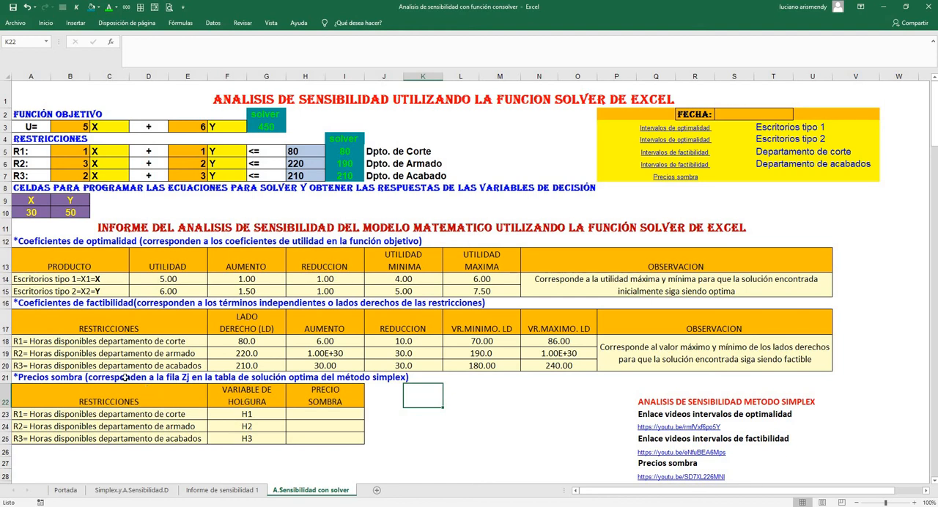
pyautogui.doubleClick(70, 241)
pyautogui.doubleClick(29, 241)
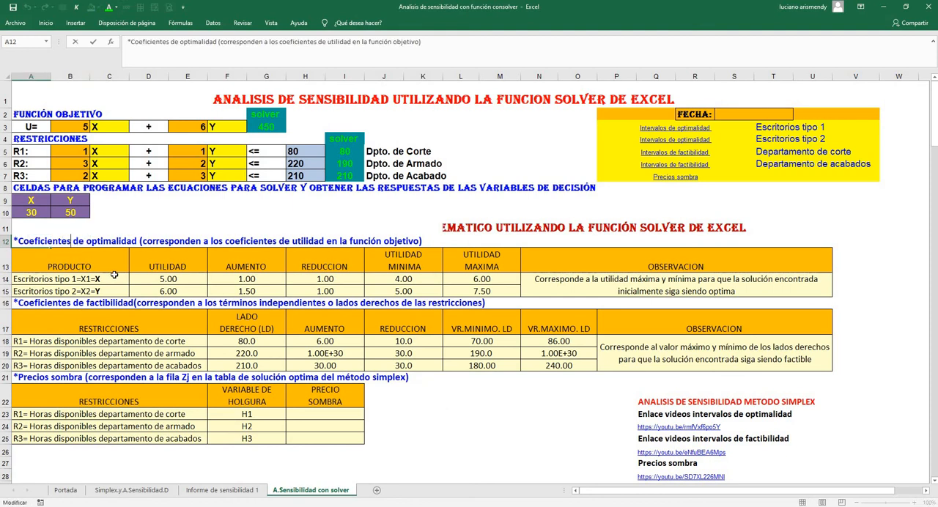
pyautogui.press('BackSpace')
pyautogui.press('BackSpace')
pyautogui.press('BackSpace')
pyautogui.press('BackSpace')
pyautogui.press('BackSpace')
pyautogui.press('BackSpace')
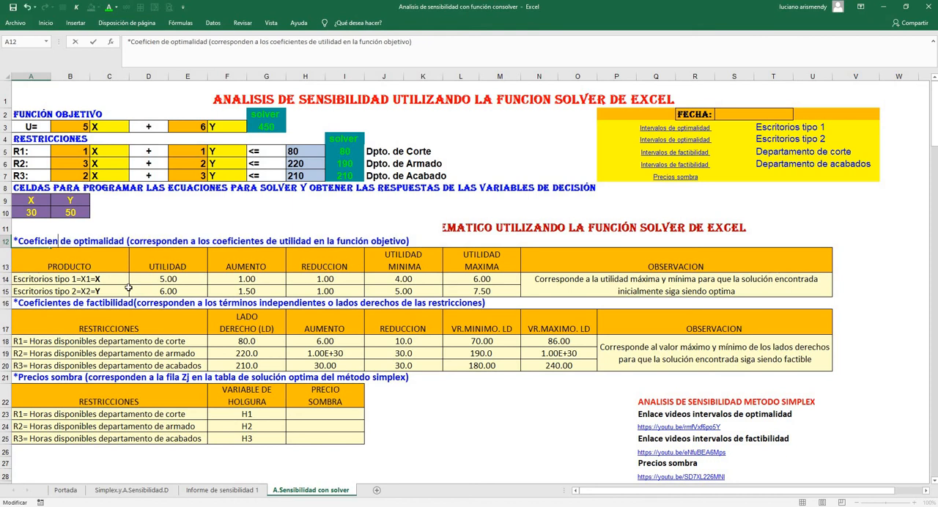
pyautogui.press('BackSpace')
pyautogui.press('BackSpace')
pyautogui.press('BackSpace')
pyautogui.press('BackSpace')
pyautogui.press('BackSpace')
pyautogui.press('BackSpace')
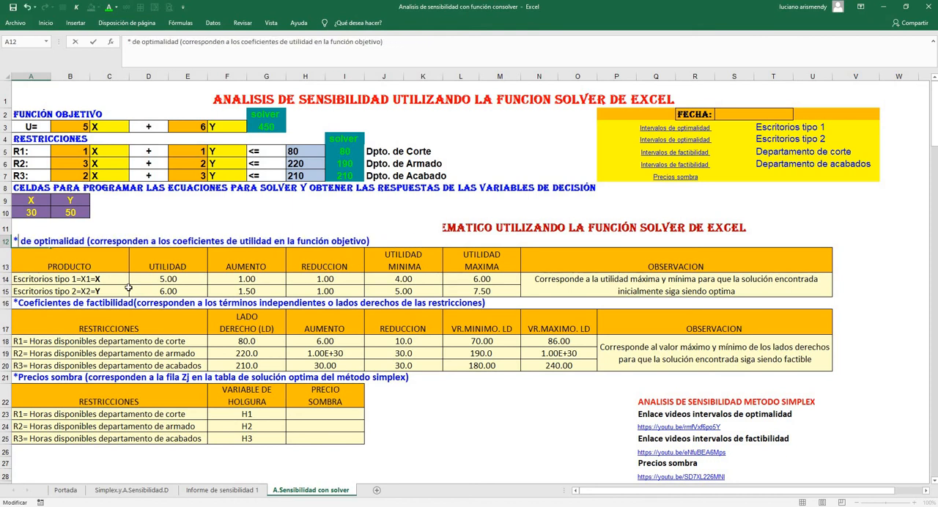
pyautogui.write('Intervalos')
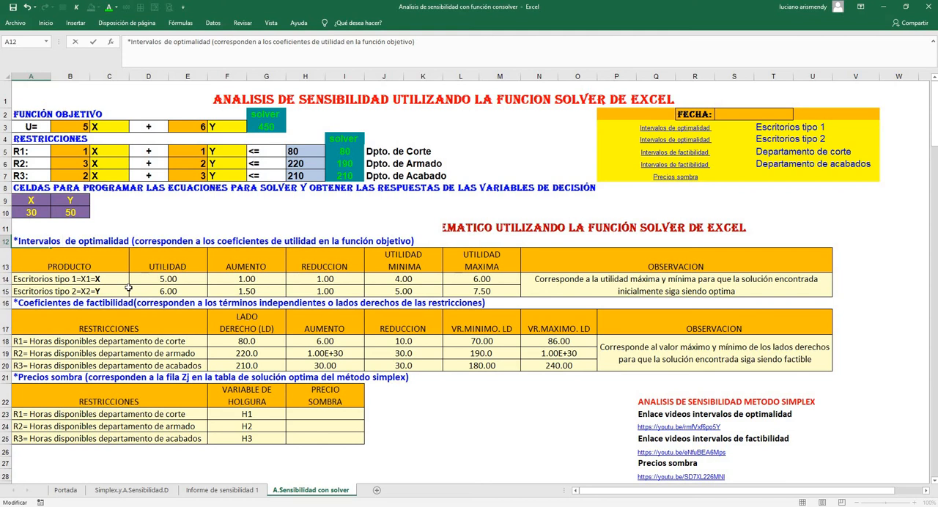
# Reword the heading in A16 to begin with "*Intervalos de factibilidad"
pyautogui.click(29, 304)
pyautogui.doubleClick(30, 305)
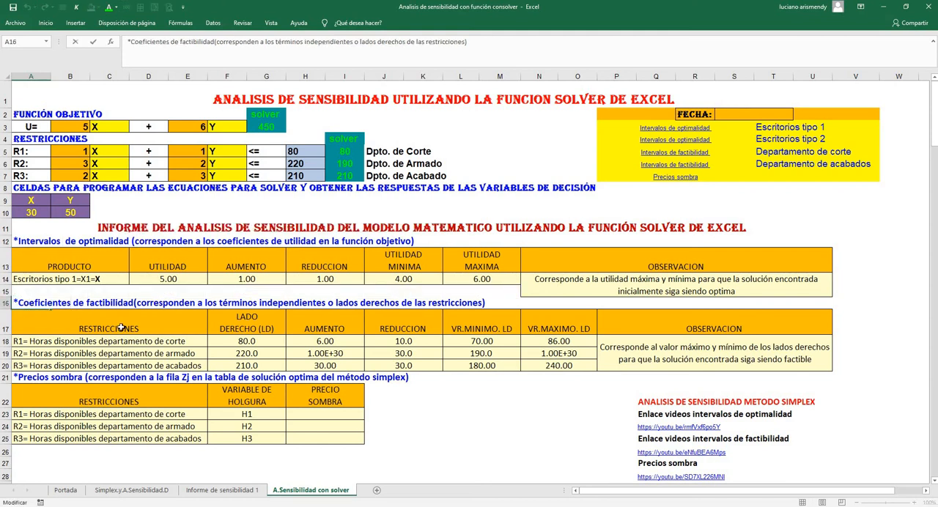
pyautogui.press('BackSpace')
pyautogui.press('BackSpace')
pyautogui.press('BackSpace')
pyautogui.press('BackSpace')
pyautogui.press('BackSpace')
pyautogui.press('BackSpace')
pyautogui.press('BackSpace')
pyautogui.press('BackSpace')
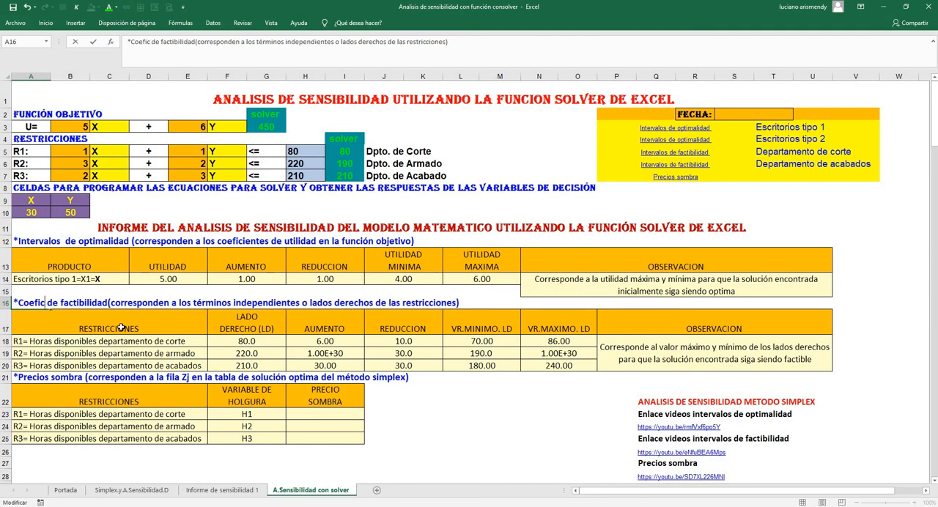
pyautogui.press('BackSpace')
pyautogui.press('BackSpace')
pyautogui.press('BackSpace')
pyautogui.press('BackSpace')
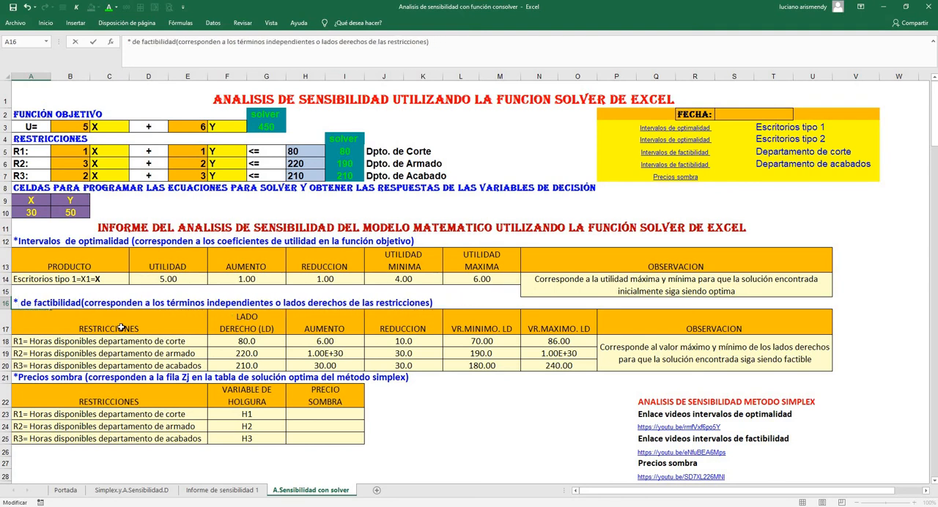
pyautogui.write('In')
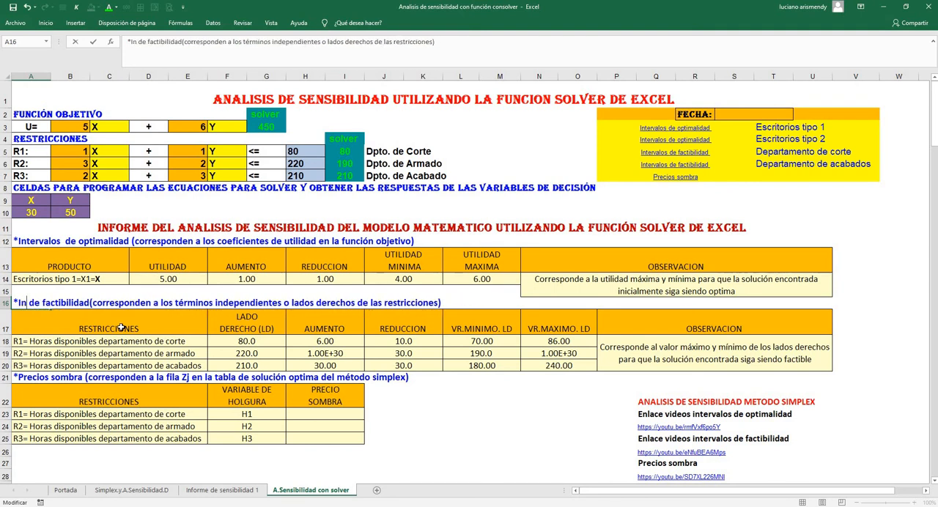
pyautogui.write('terval')
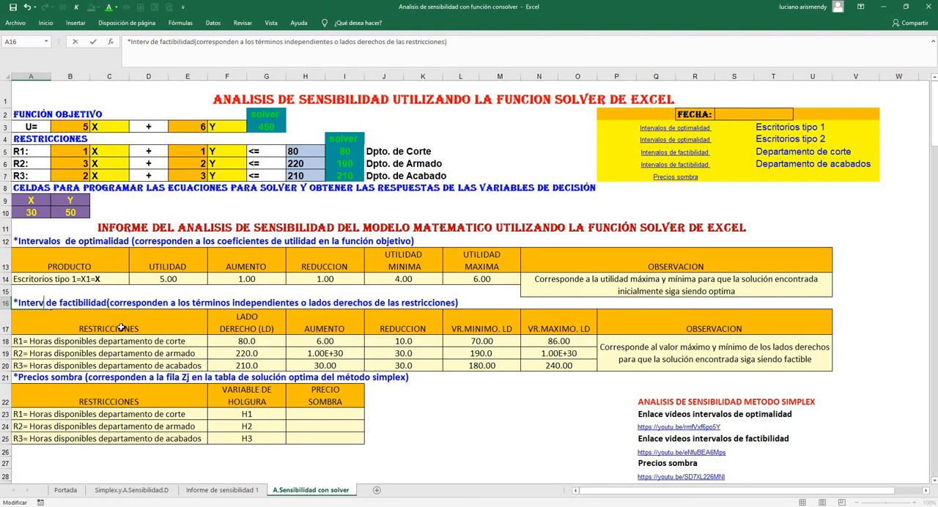
pyautogui.write('os')
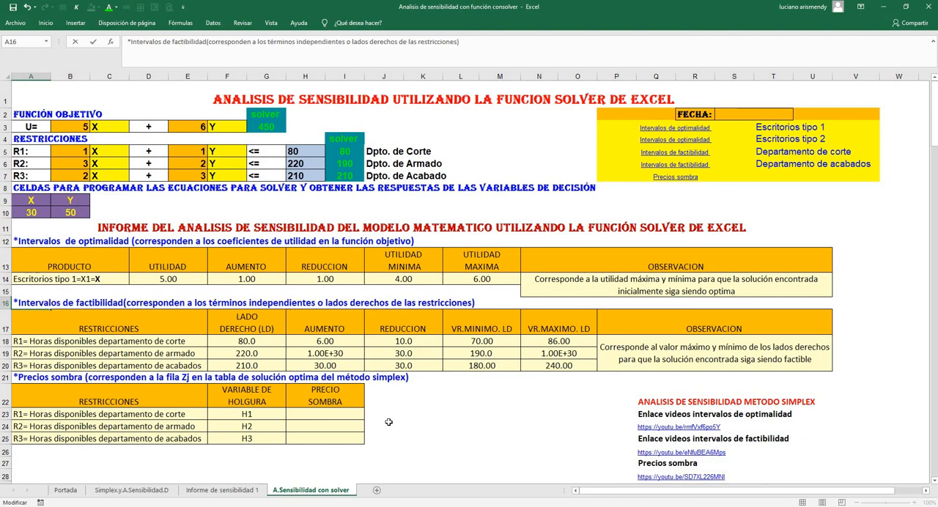
# Finish the A16 heading edit, and follow the cutting department's "Intervalos de factibilidad" link to examine its feasibility range derivation
pyautogui.click(415, 426)
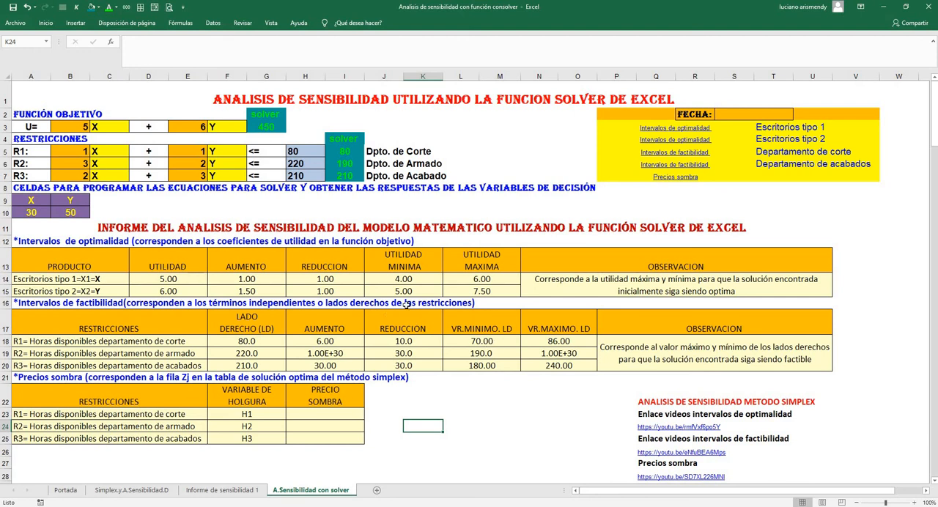
pyautogui.click(680, 155)
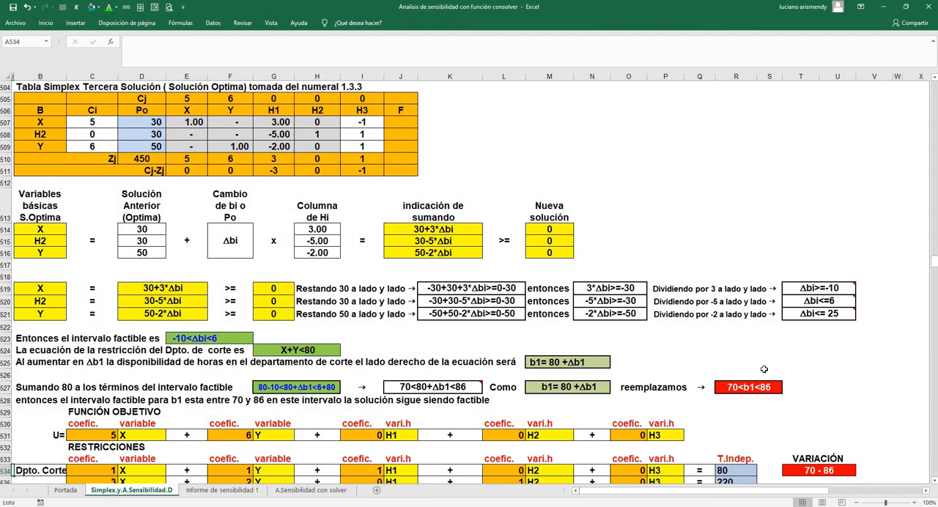
pyautogui.scroll(-2, 762, 369)
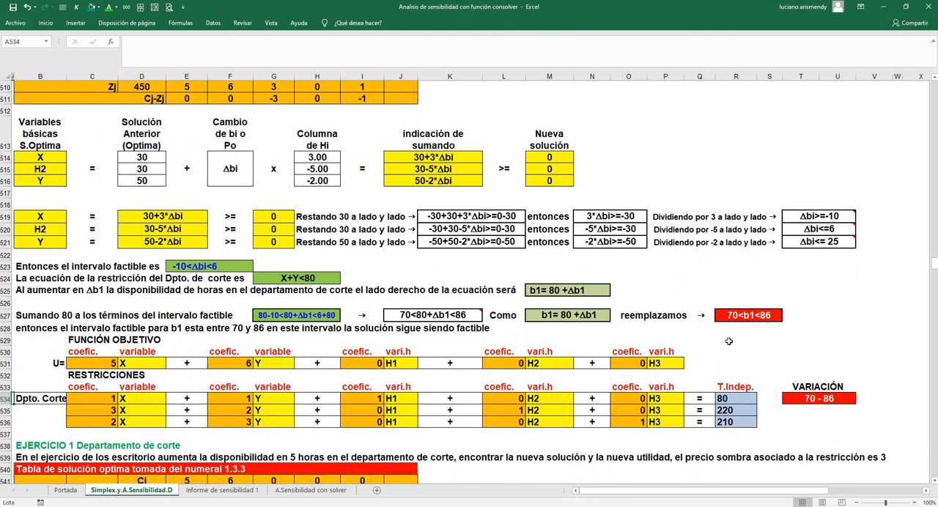
pyautogui.scroll(2, 398, 256)
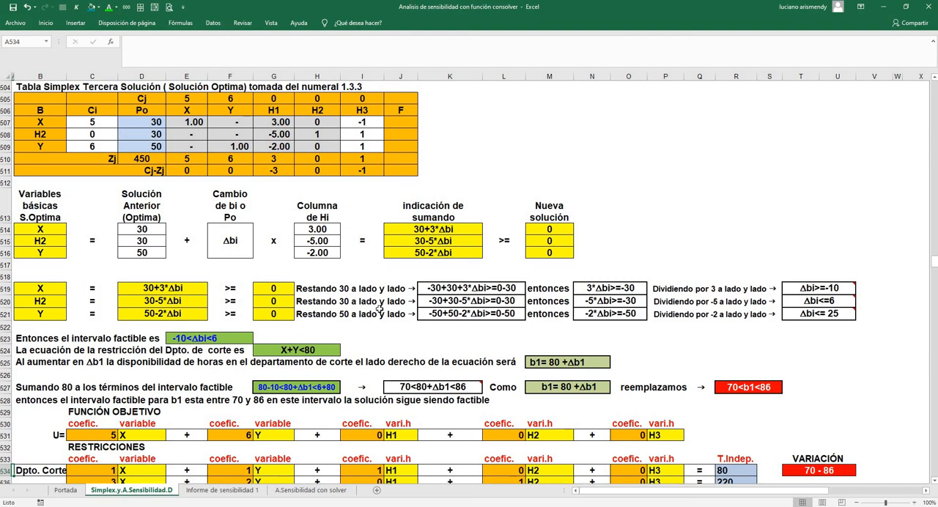
pyautogui.click(71, 492)
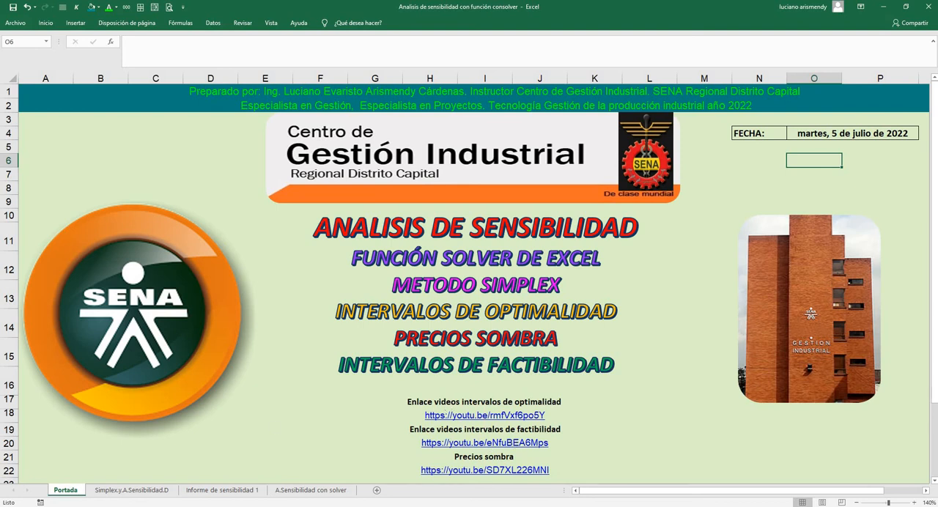
pyautogui.click(305, 491)
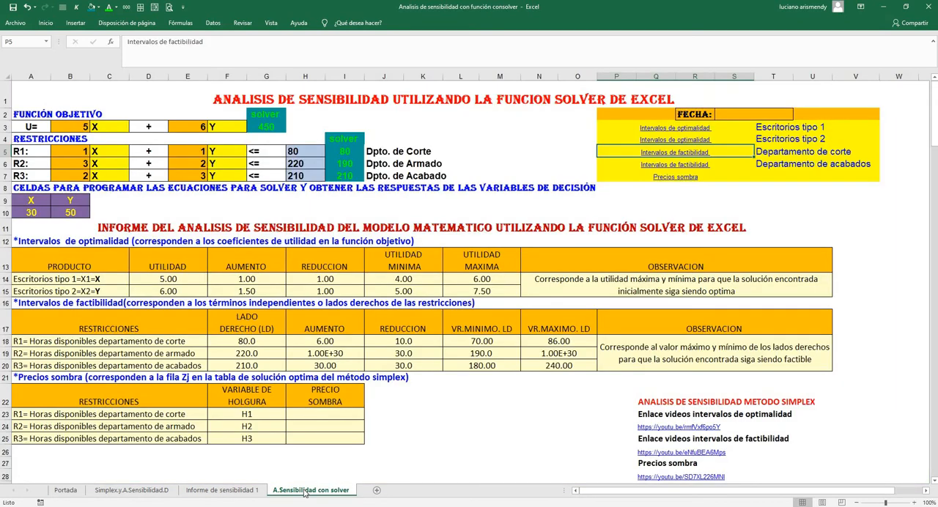
pyautogui.click(245, 493)
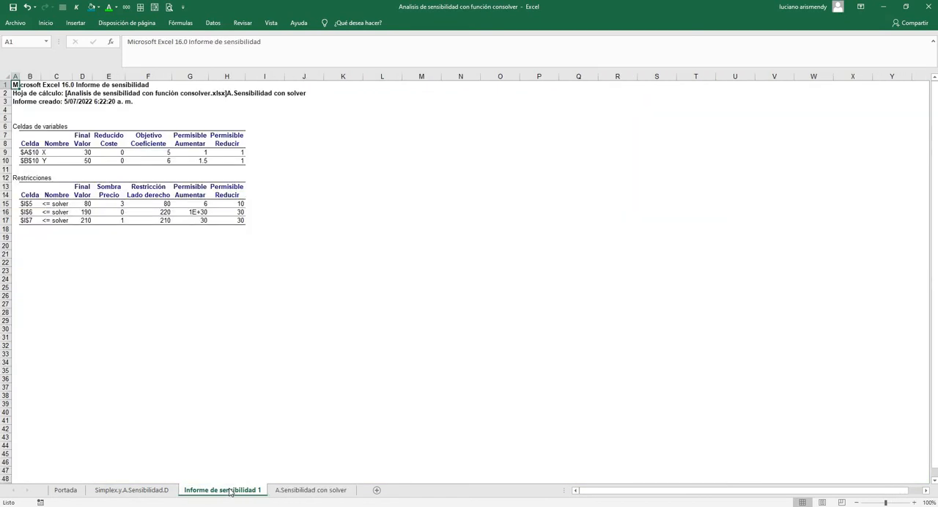
pyautogui.click(160, 491)
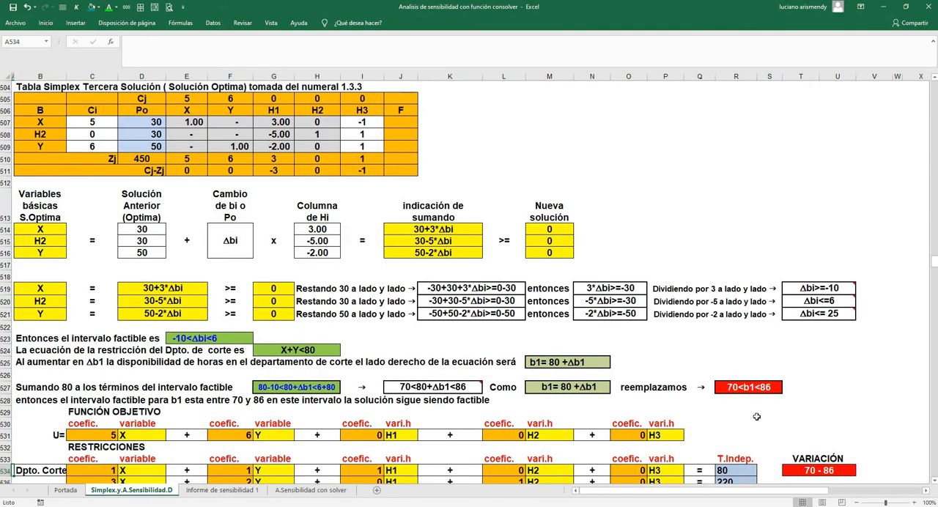
# From the A.Sensibilidad con solver sheet, follow the finishing department's "Intervalos de factibilidad" link and compare its range with the Solver table
pyautogui.click(327, 491)
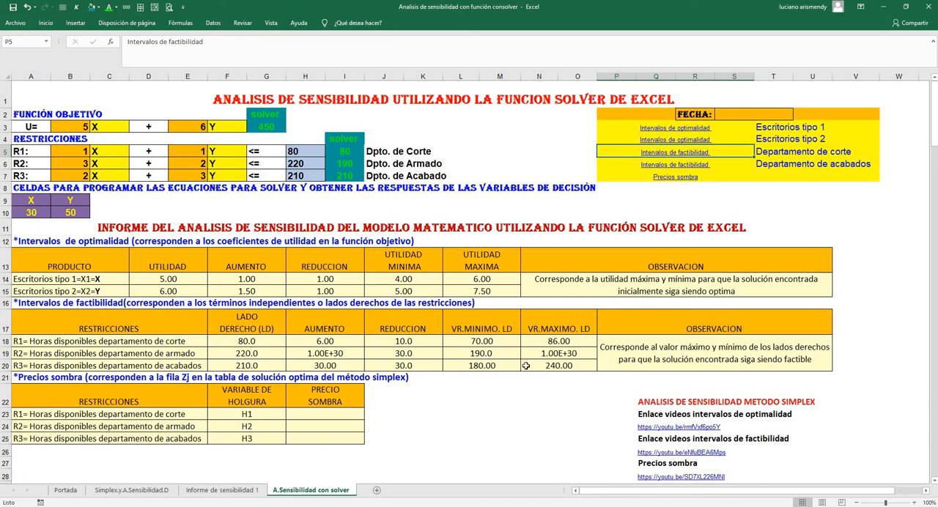
pyautogui.click(677, 168)
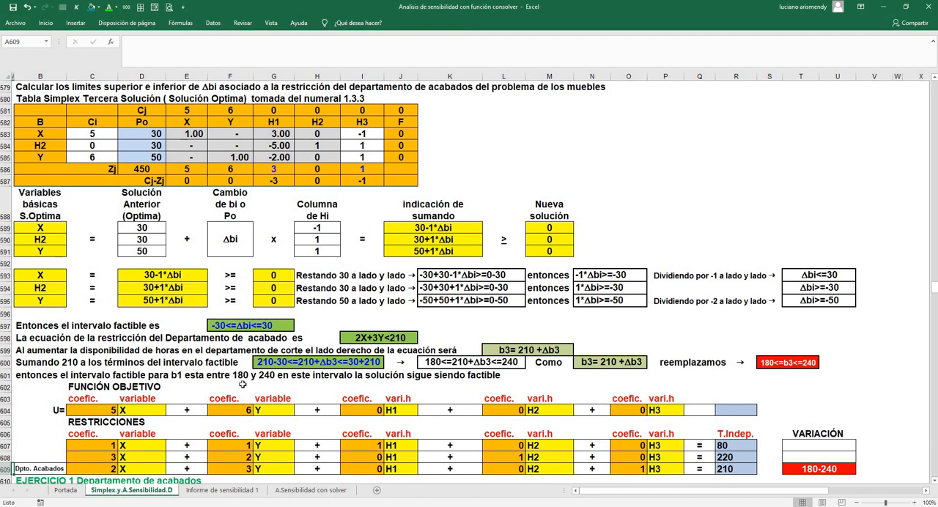
pyautogui.click(310, 490)
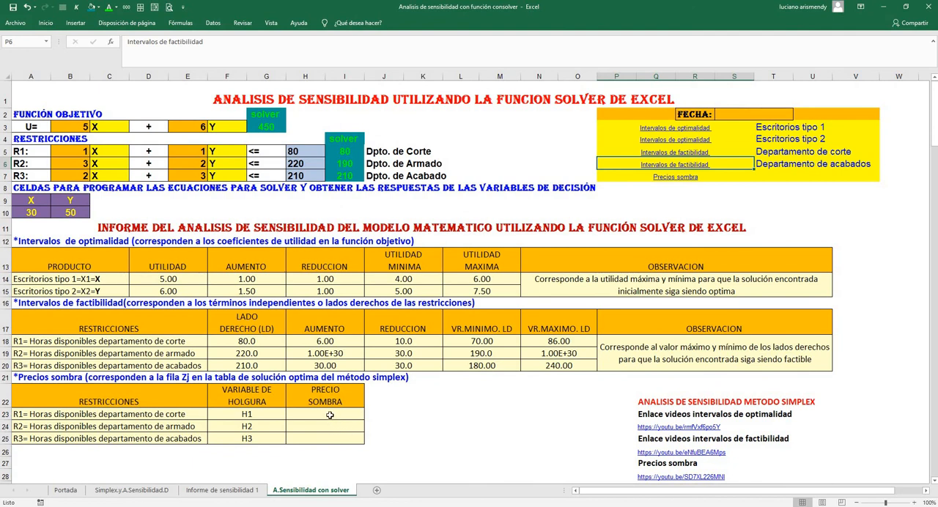
# Link H23 to the shadow price in E15 of Informe de sensibilidad 1 and fill the formula down to H25
pyautogui.click(329, 415)
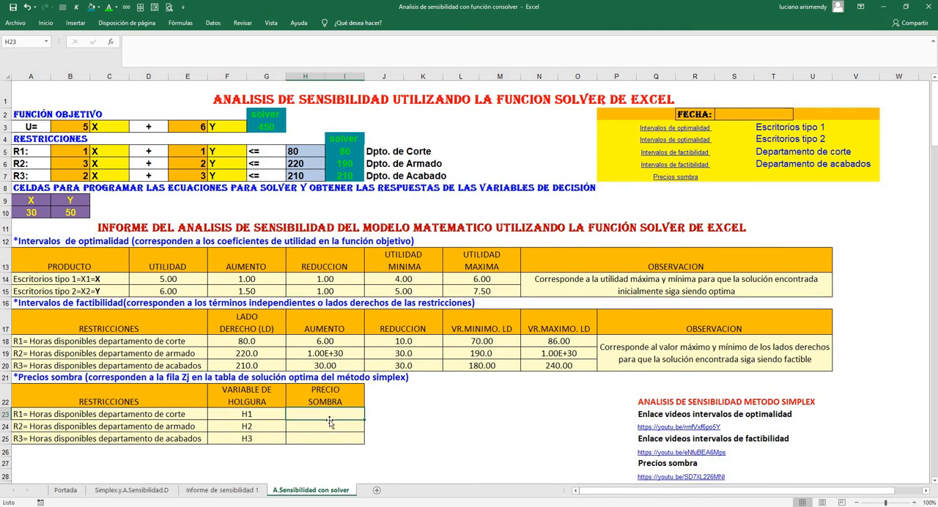
pyautogui.write('=')
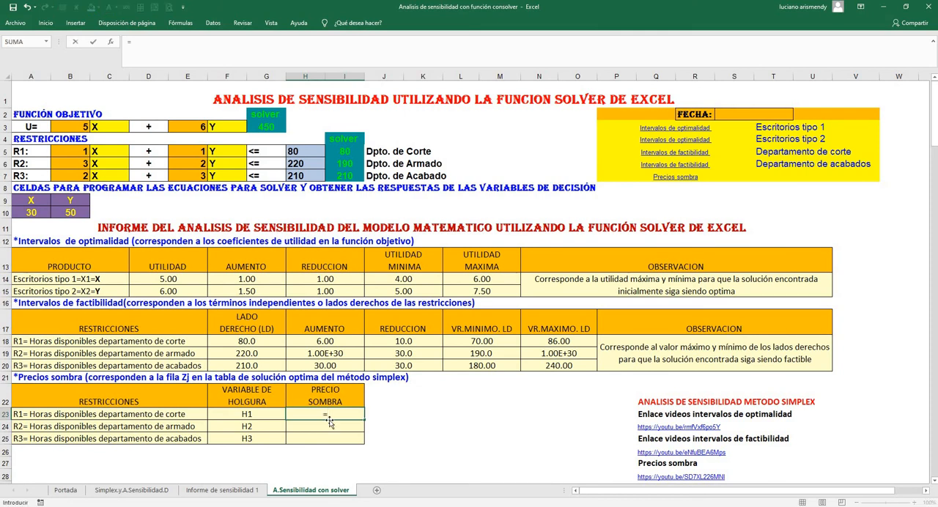
pyautogui.click(219, 490)
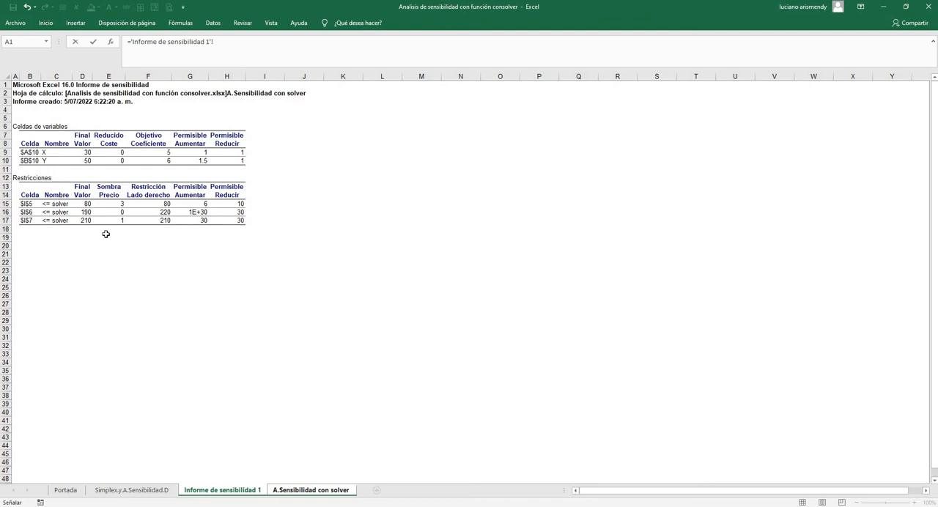
pyautogui.click(115, 205)
pyautogui.press('Return')
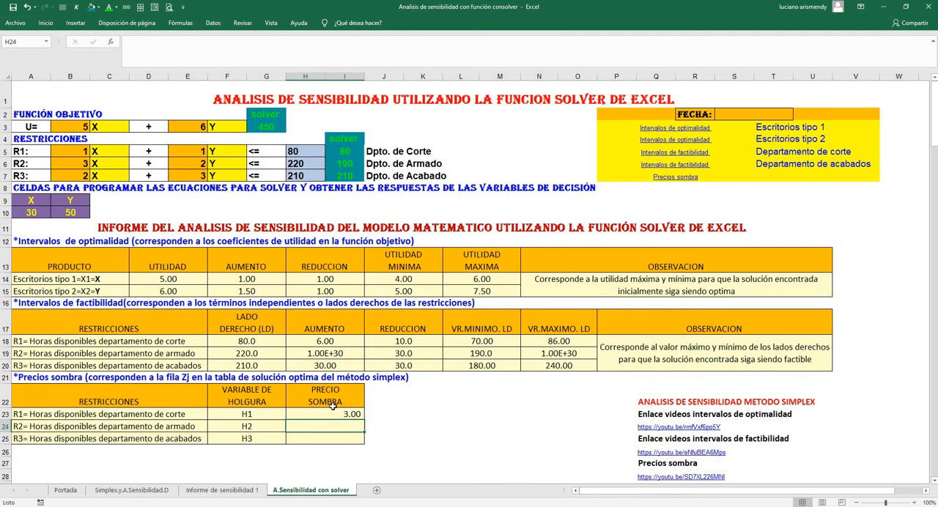
pyautogui.click(335, 411)
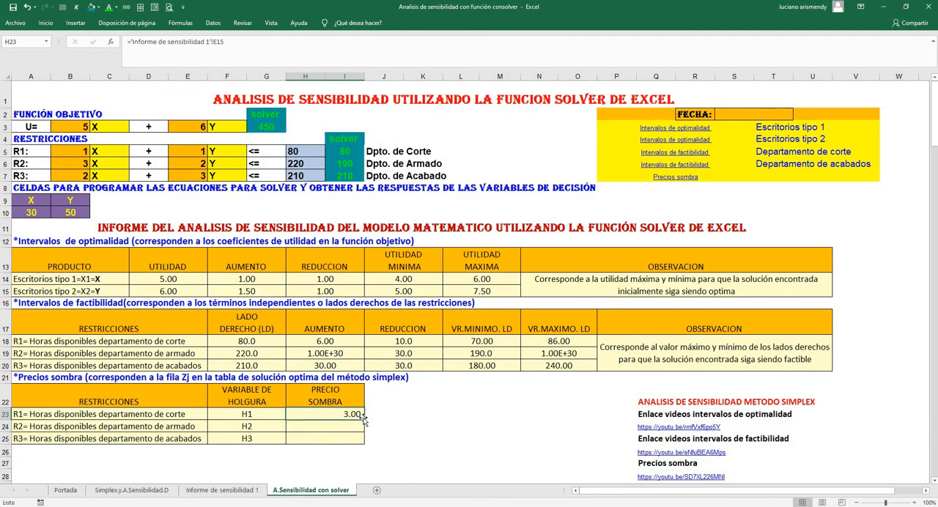
pyautogui.moveTo(364, 418); pyautogui.dragTo(362, 440)
pyautogui.click(382, 449)
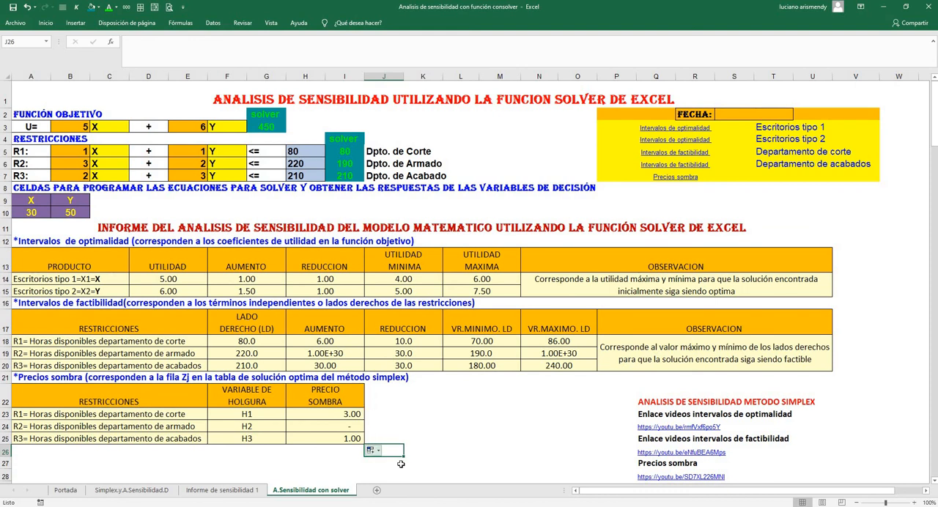
# Compare the cutting and finishing constraints' right-hand sides in H5 and H7 with their shadow prices in H23 and H25
pyautogui.click(292, 152)
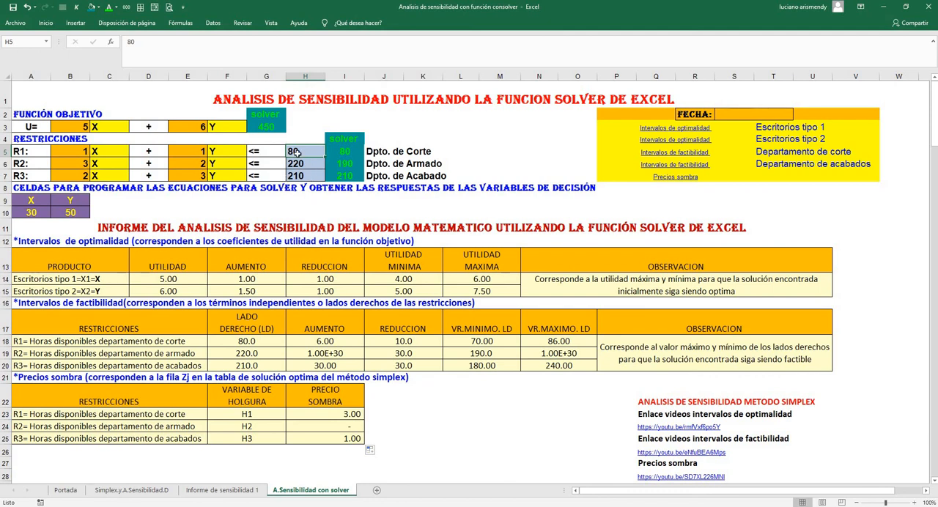
pyautogui.click(349, 415)
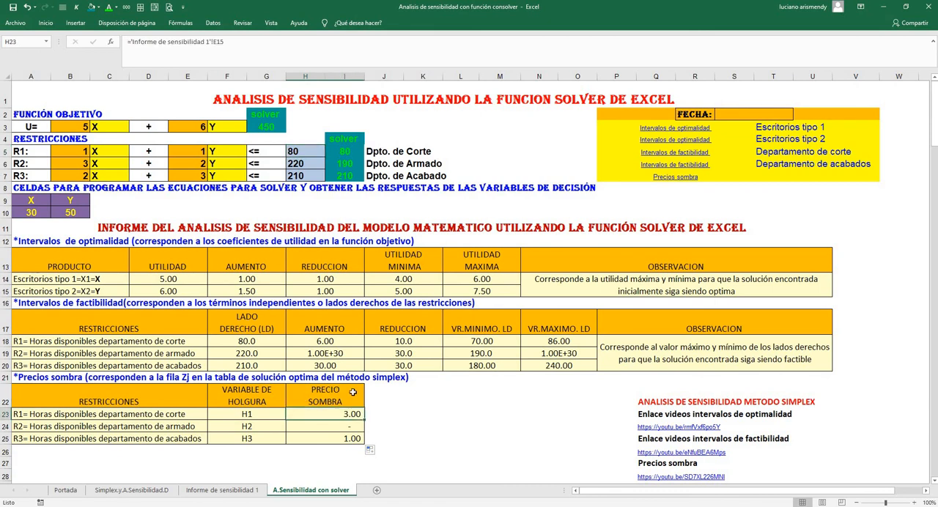
pyautogui.click(291, 150)
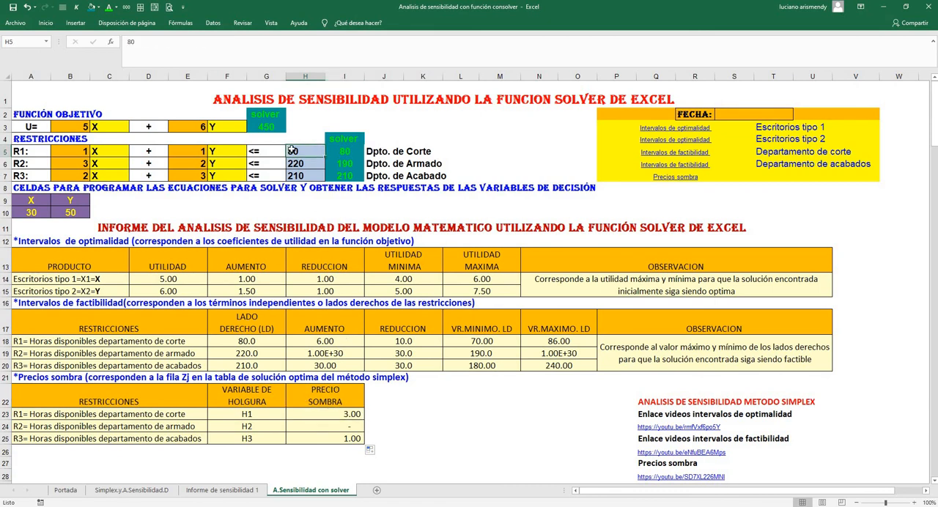
pyautogui.click(334, 414)
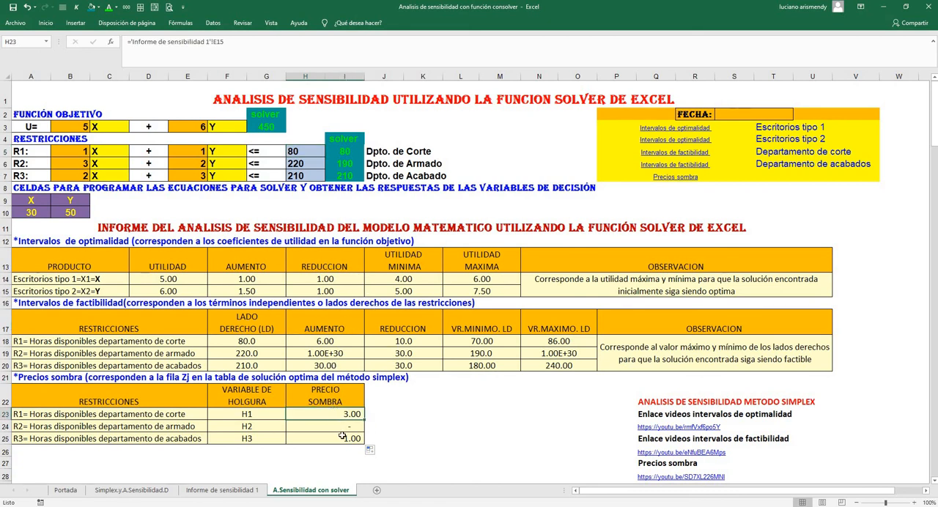
pyautogui.click(298, 175)
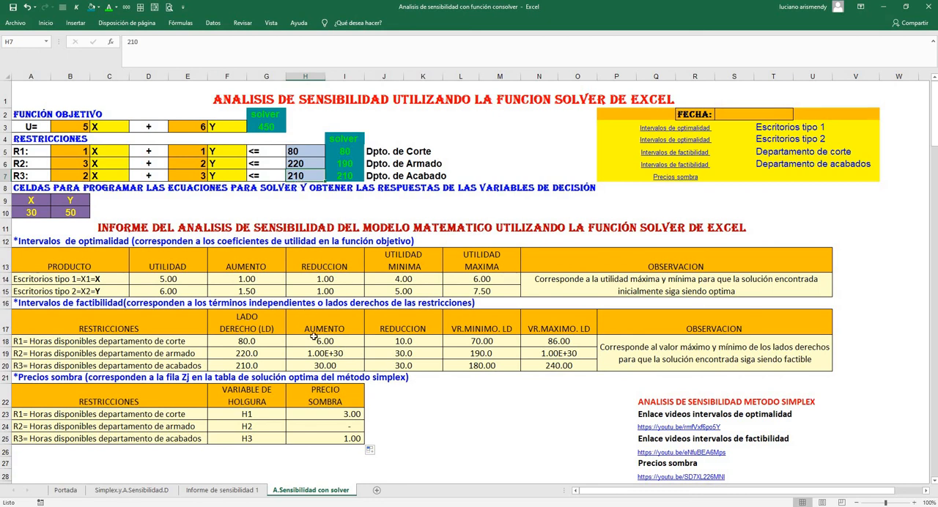
pyautogui.click(339, 438)
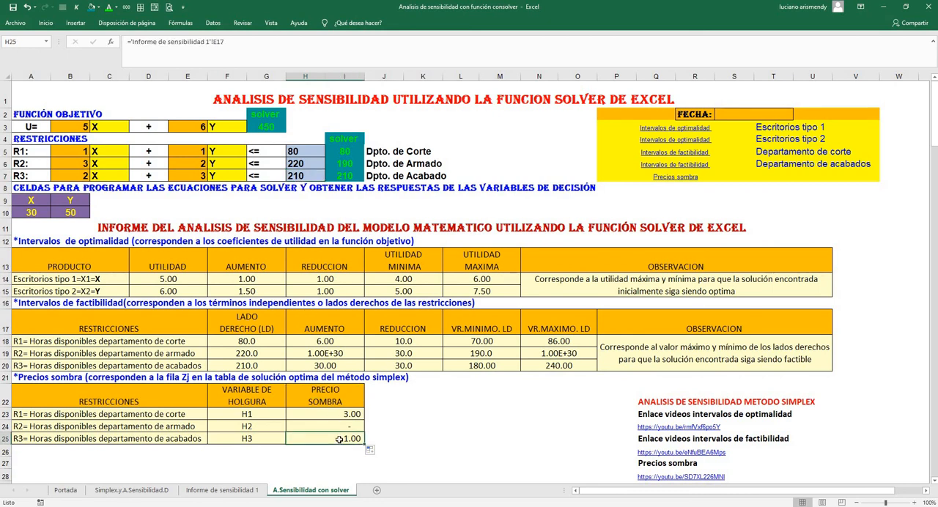
pyautogui.click(301, 176)
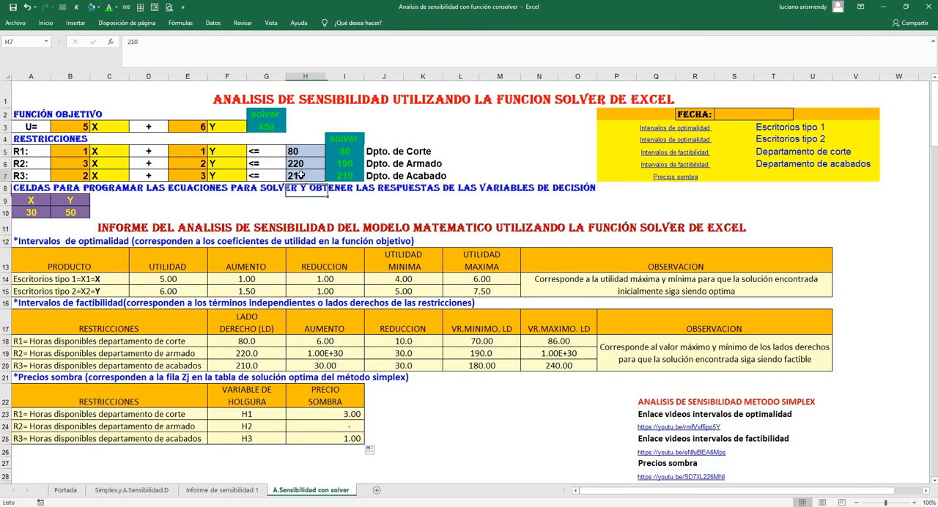
pyautogui.click(341, 439)
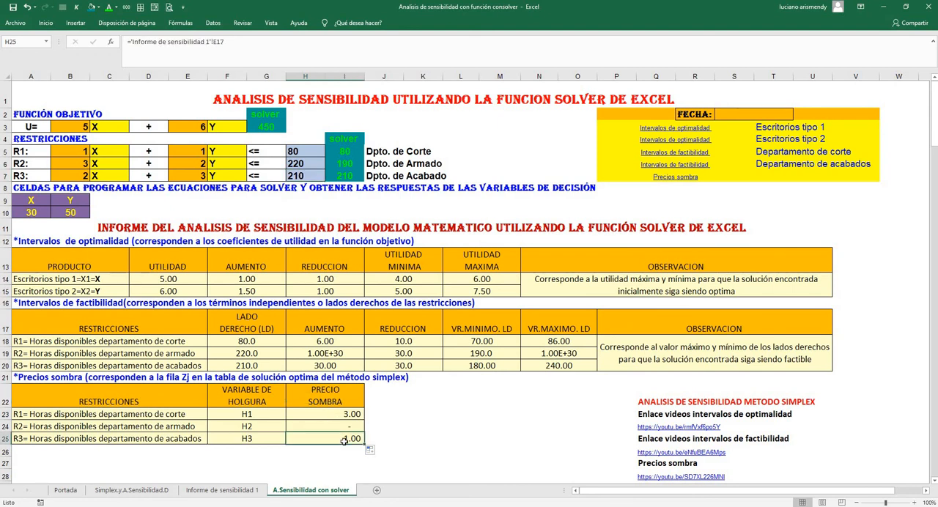
# Compare assembly's shadow price in H24 with those of cutting and finishing and with the R2 constraint in row 6
pyautogui.click(359, 414)
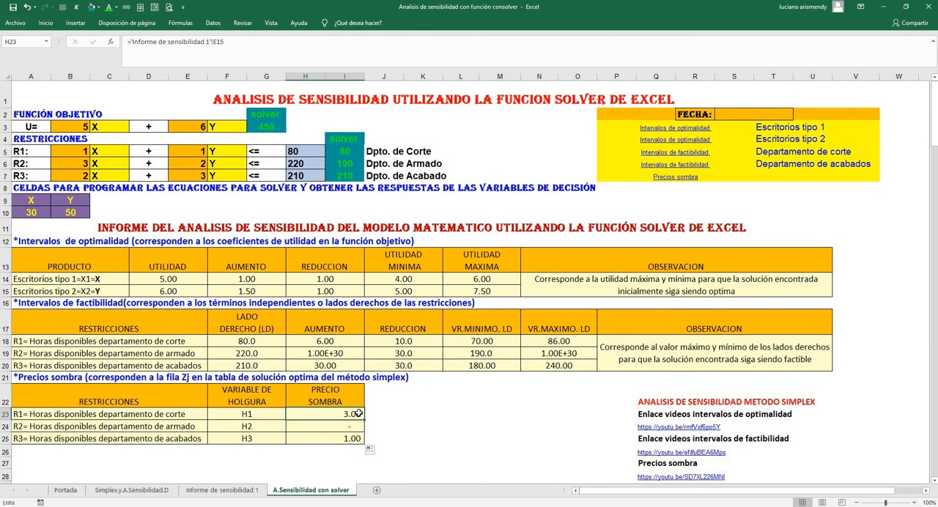
pyautogui.click(344, 441)
pyautogui.click(349, 427)
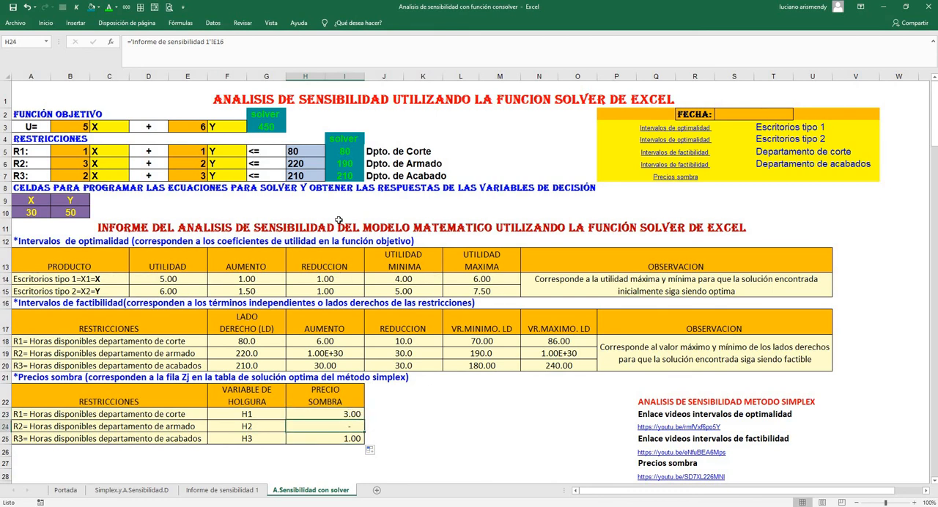
pyautogui.click(5, 163)
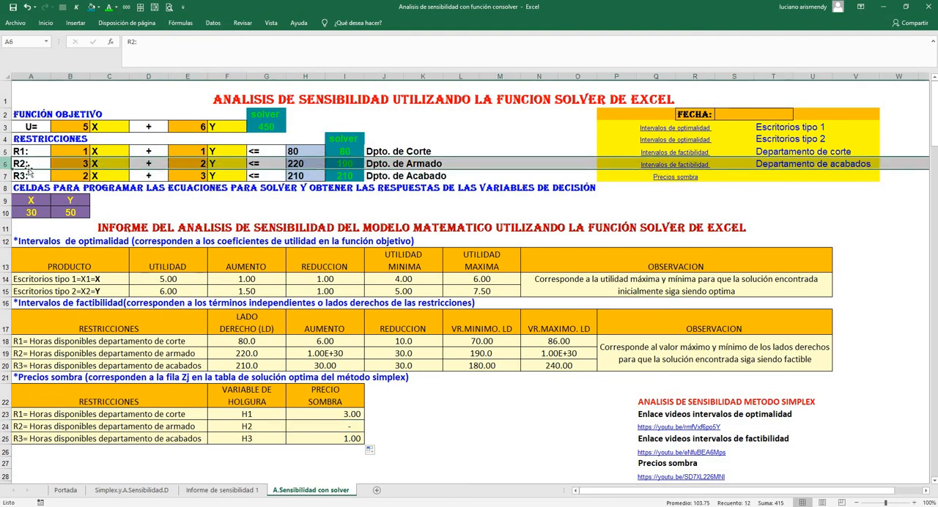
pyautogui.click(342, 426)
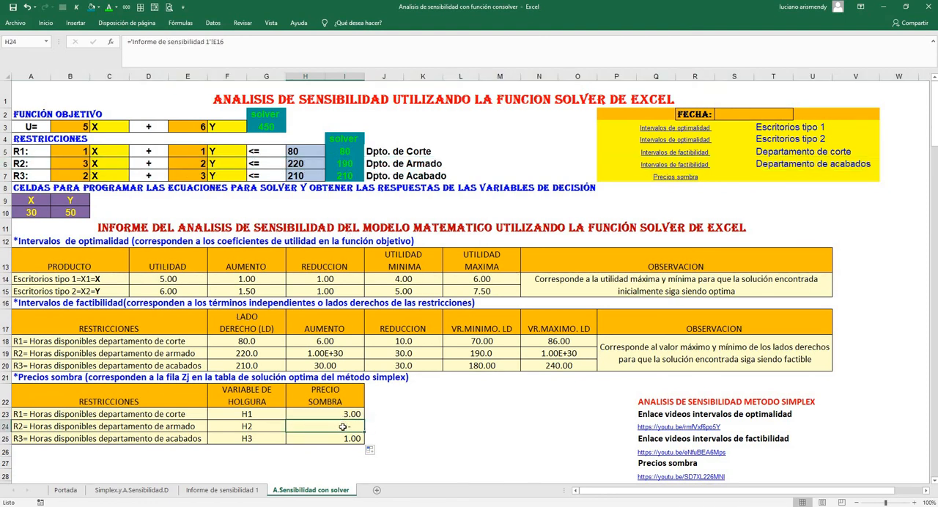
pyautogui.click(405, 426)
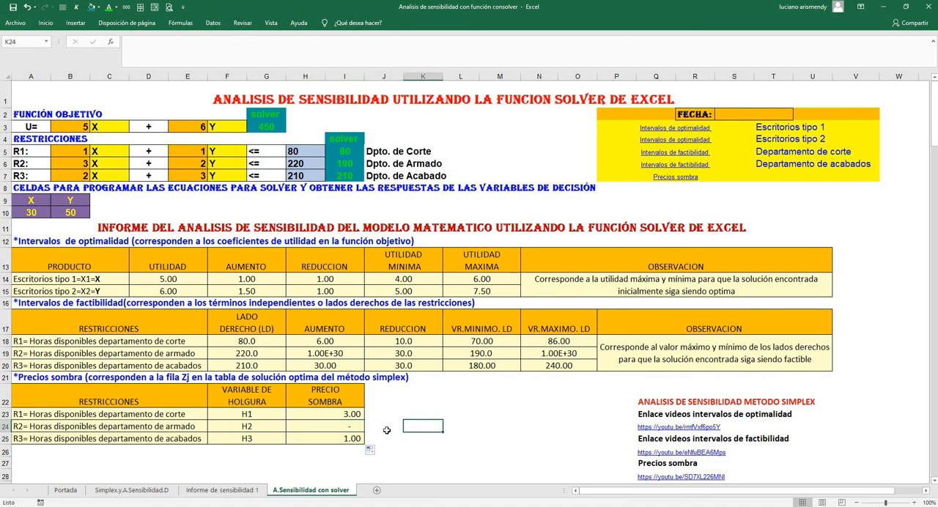
# Review the cutting, finishing and assembly shadow prices once more and go back to the Portada sheet
pyautogui.click(353, 414)
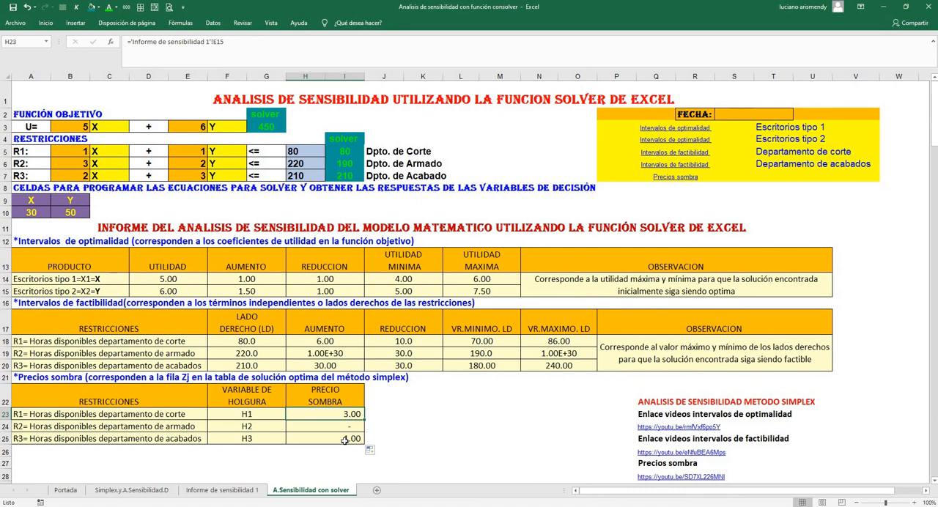
pyautogui.click(344, 439)
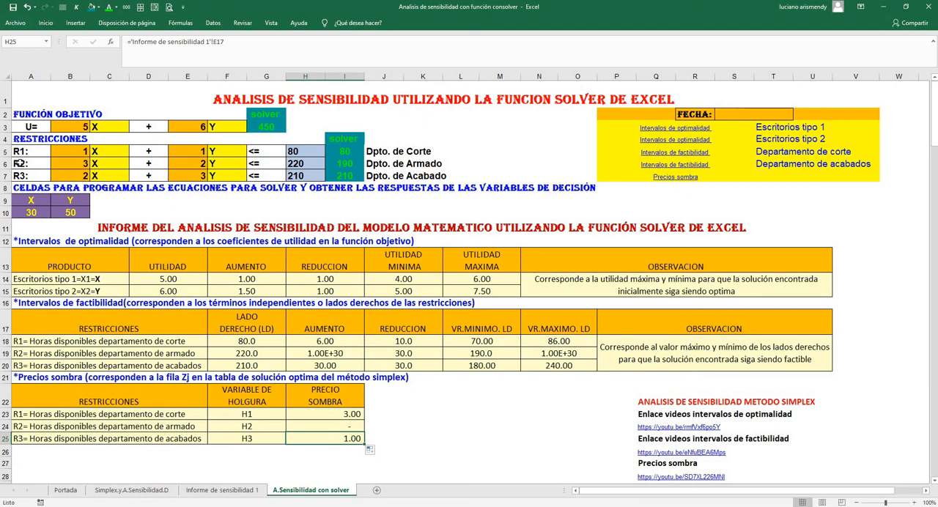
pyautogui.click(330, 428)
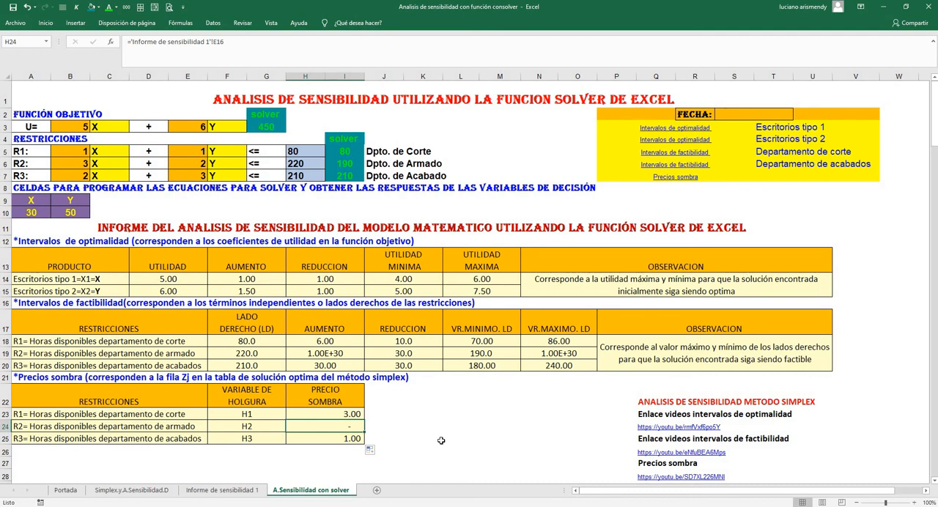
pyautogui.click(68, 490)
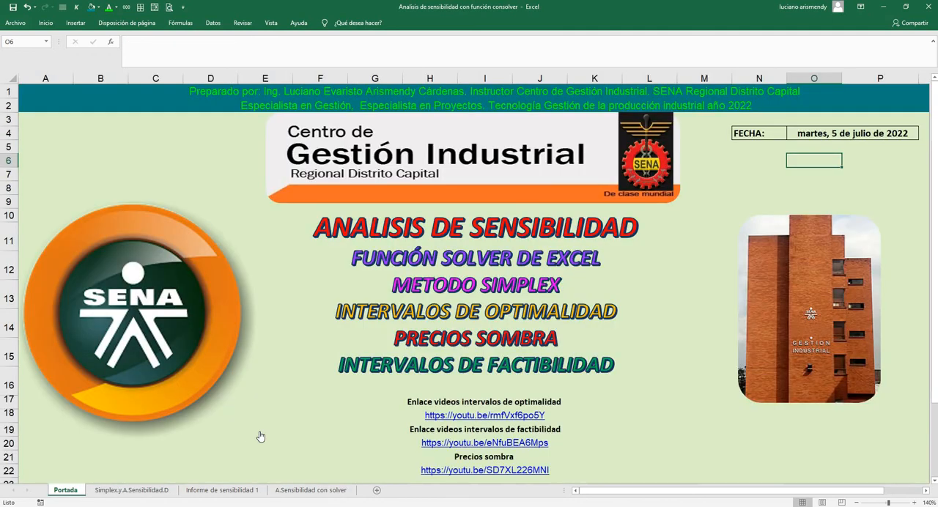